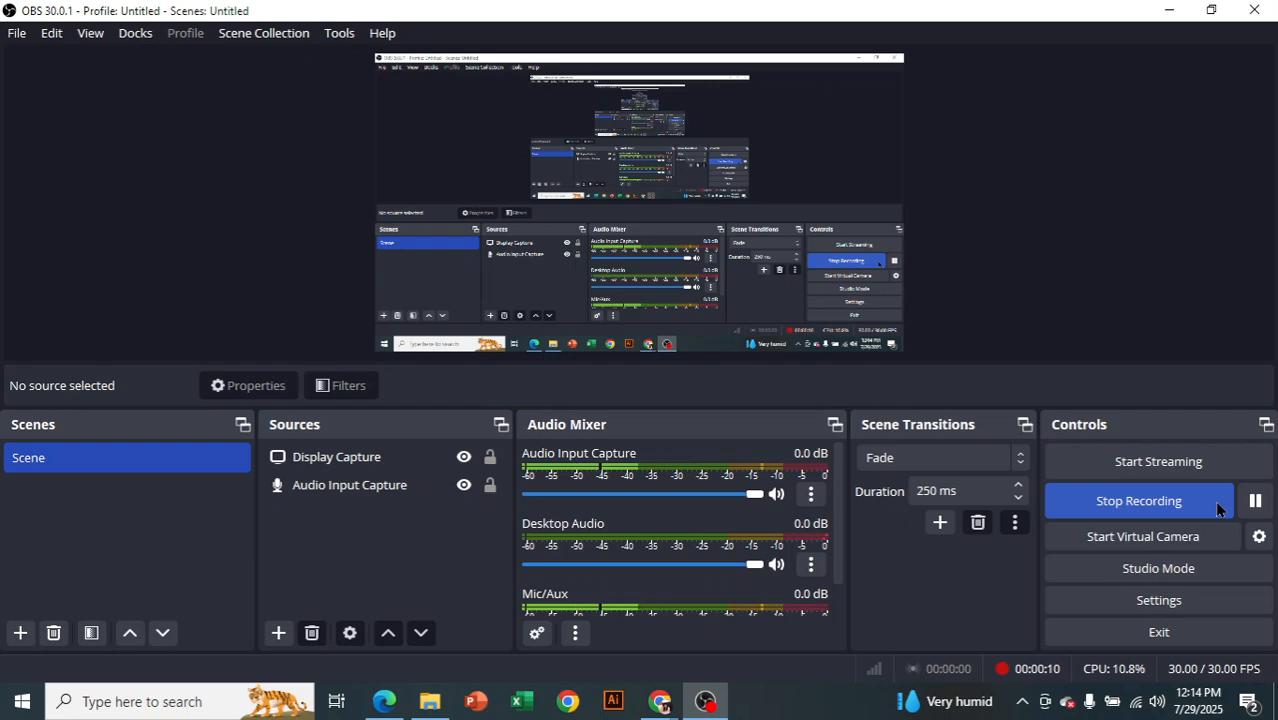
Switch to the Google Meet call and admit the participant waiting to join
mouse_move(650, 706)
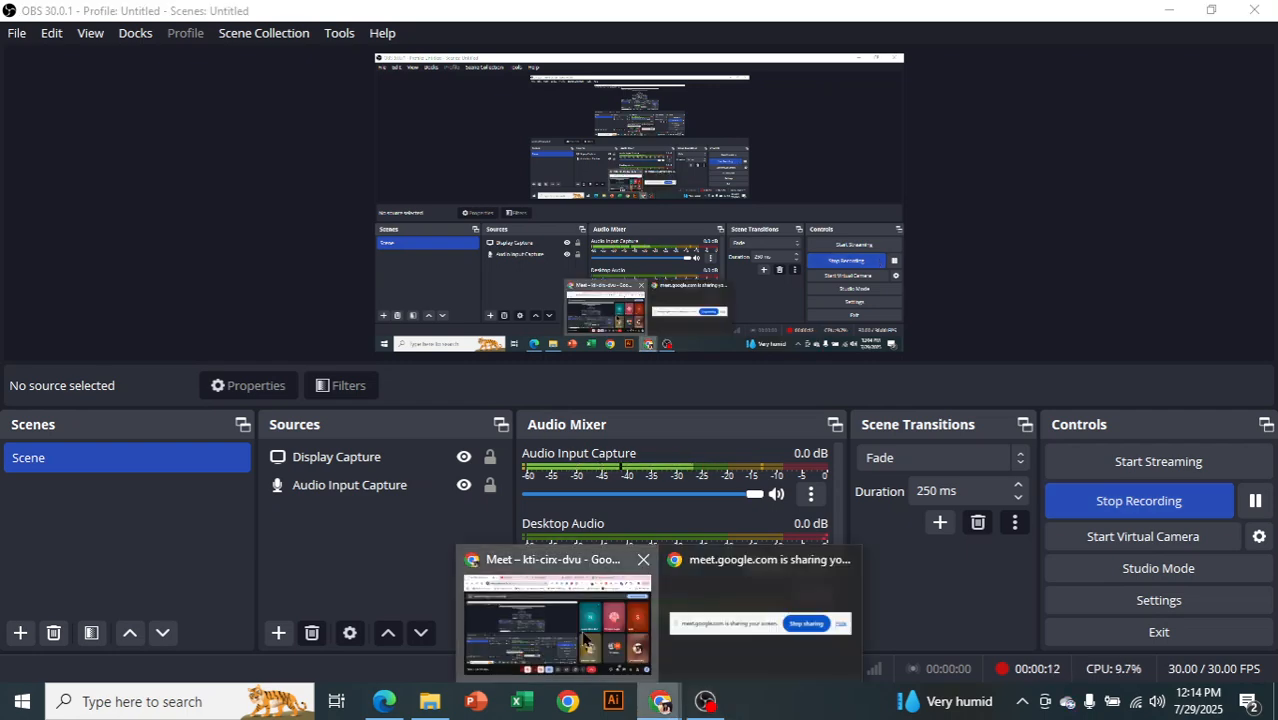
click(560, 610)
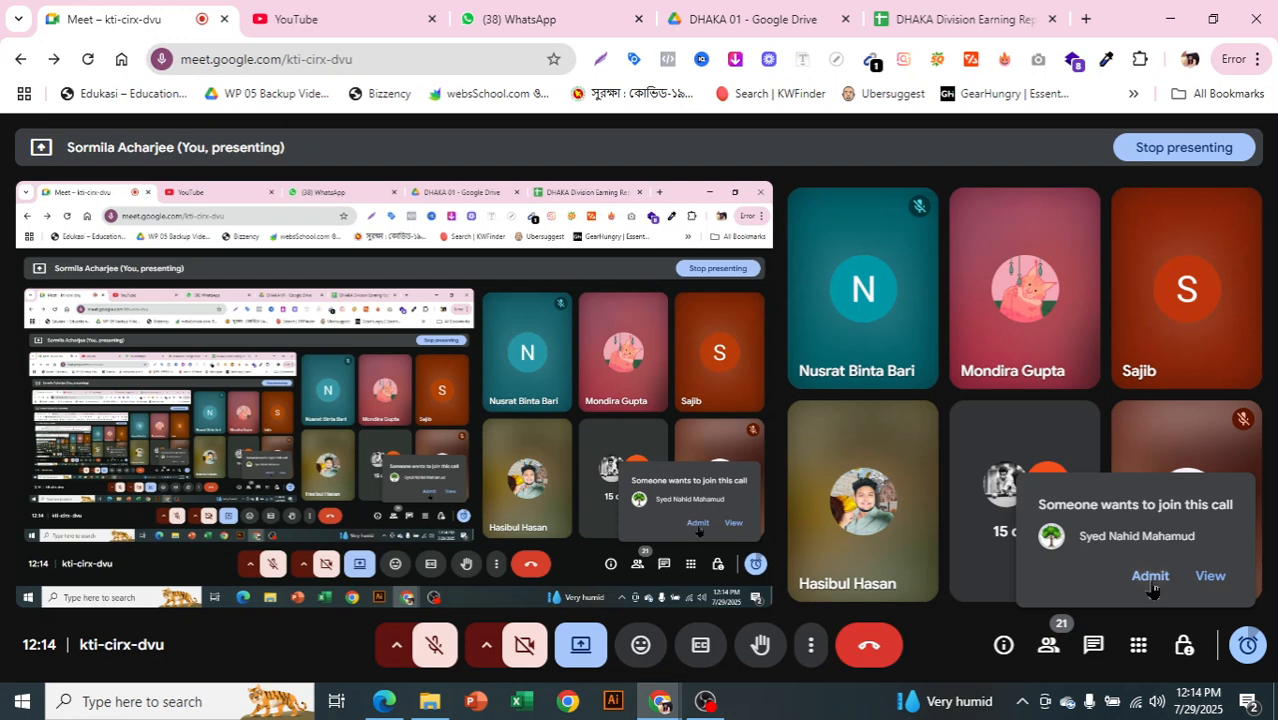
click(1150, 585)
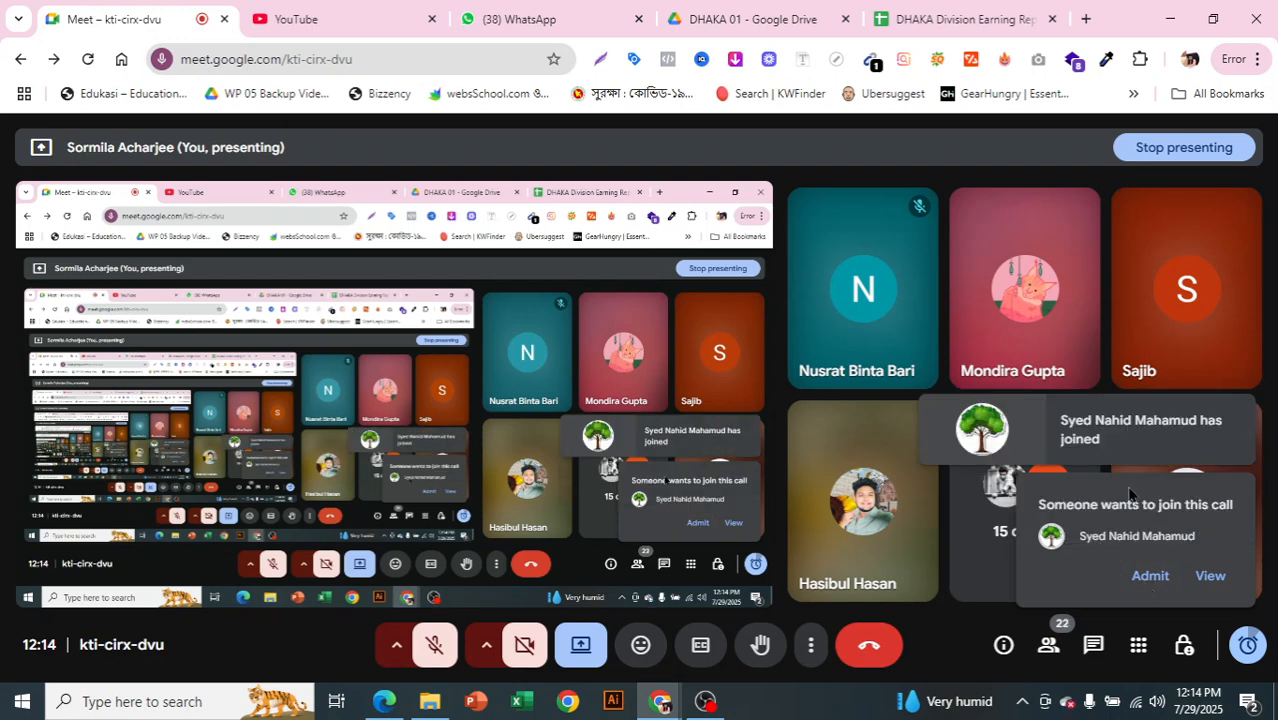
Switch to Ads Manager, choose Engagement as the new campaign's objective and review what that objective is good for
click(381, 700)
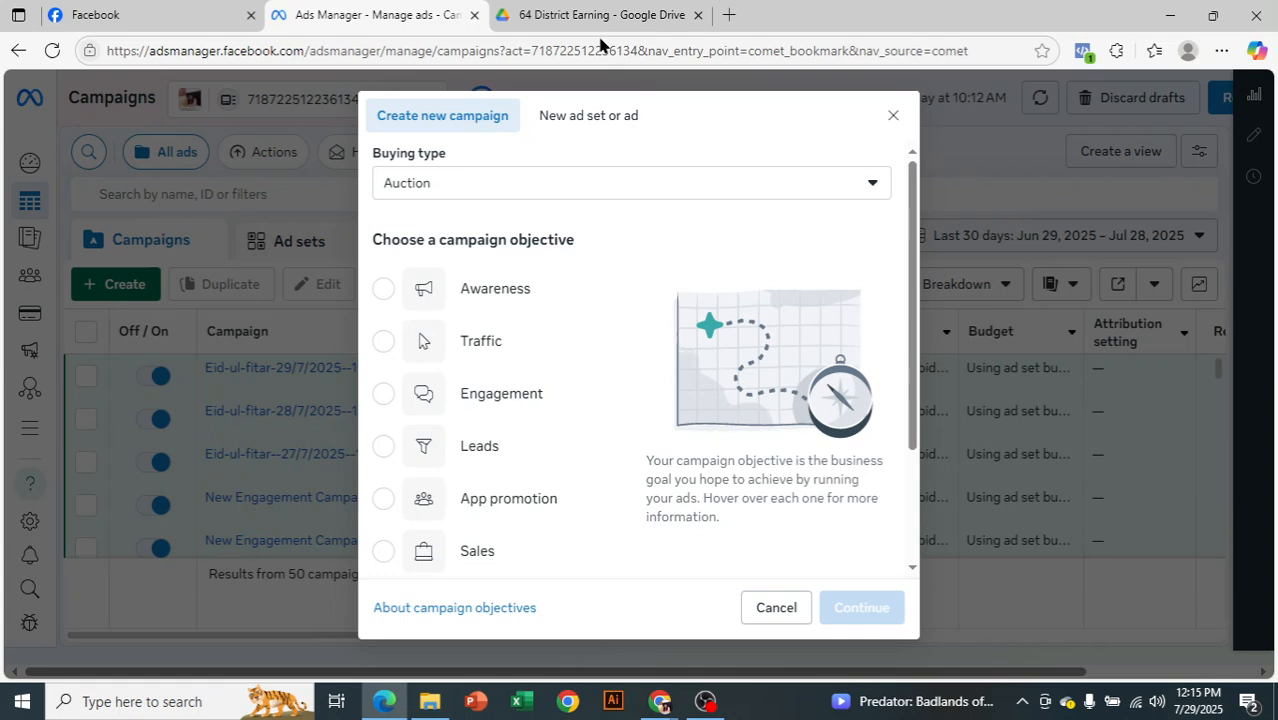
mouse_move(616, 351)
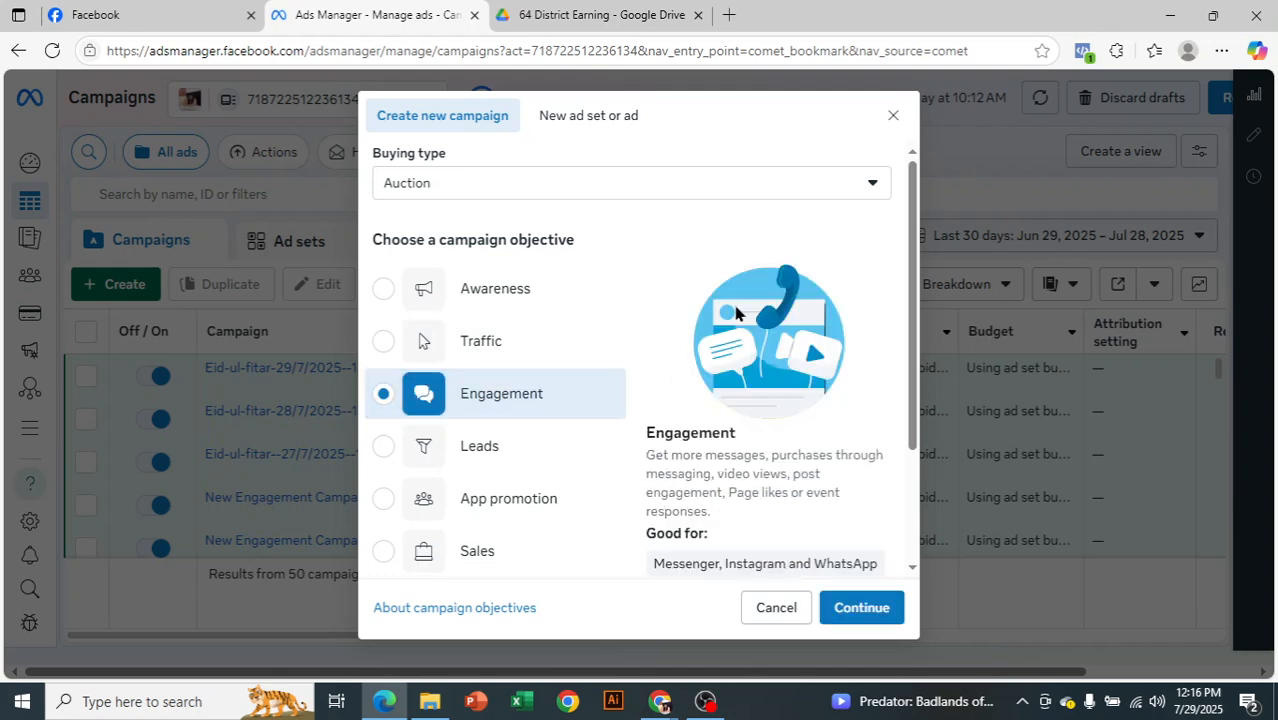
scroll(736, 360, down, 3)
mouse_move(845, 392)
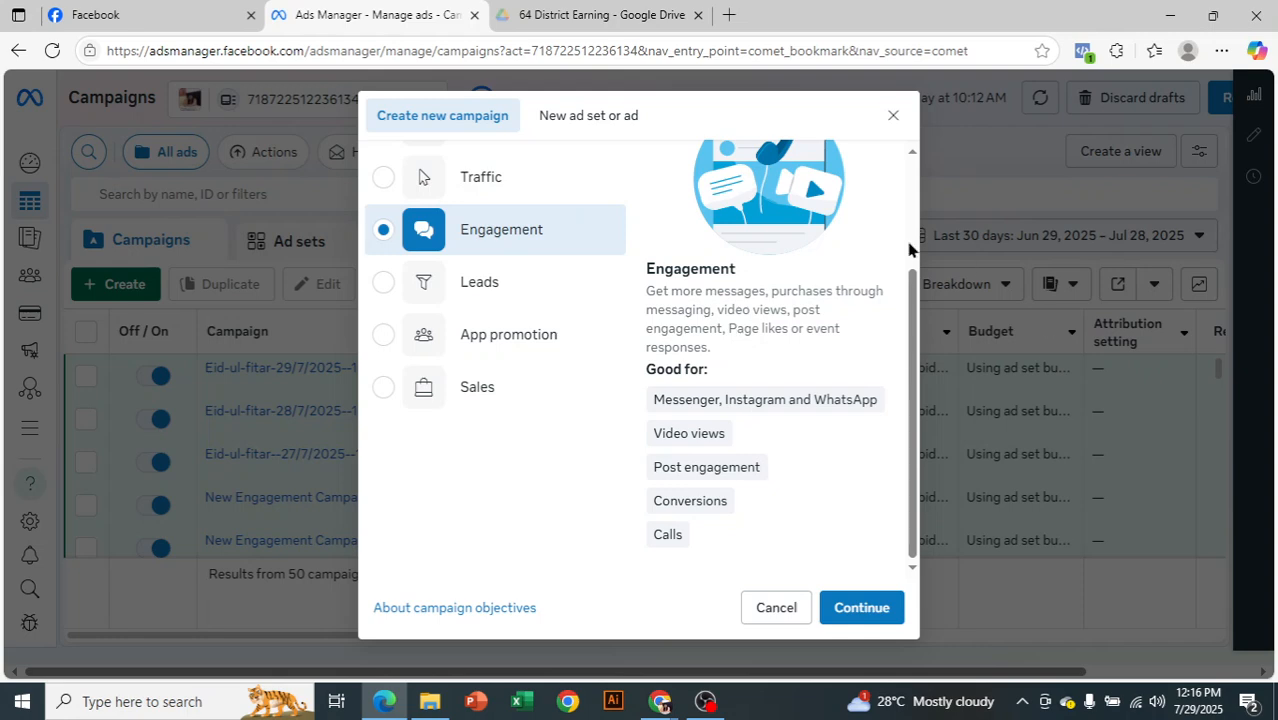
scroll(730, 300, up, 2)
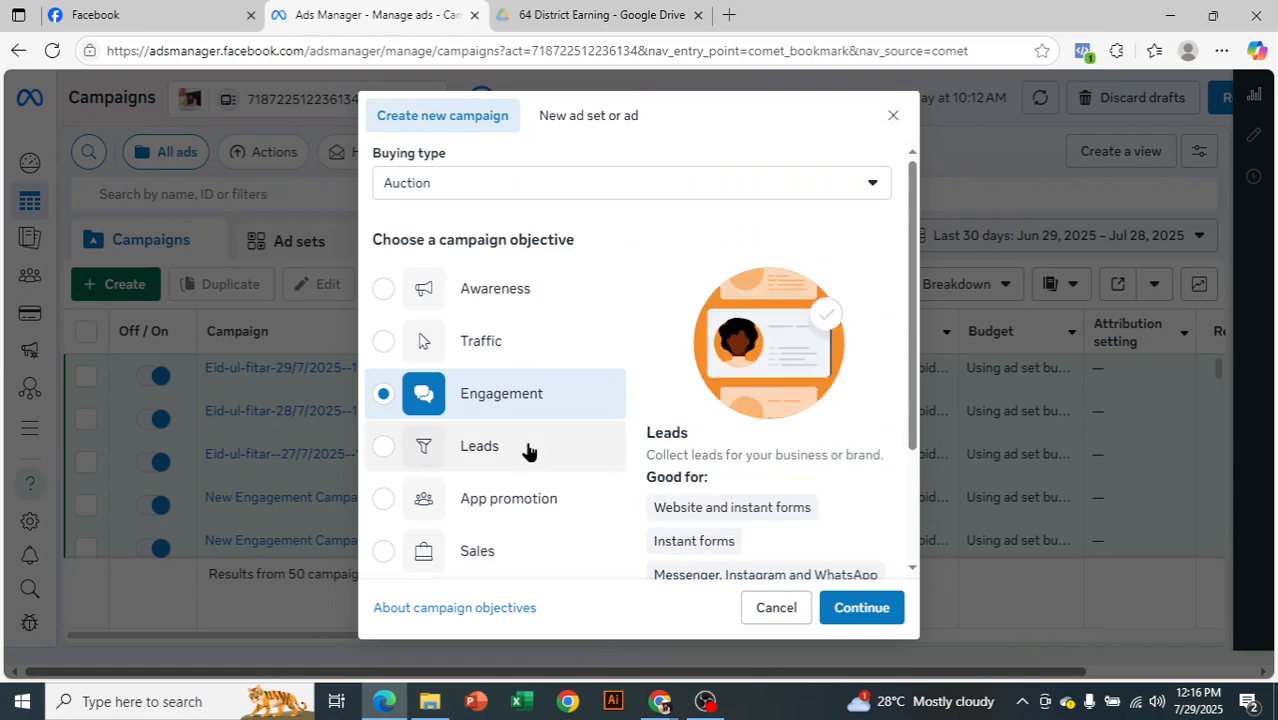
scroll(735, 412, down, 1)
scroll(731, 399, down, 1)
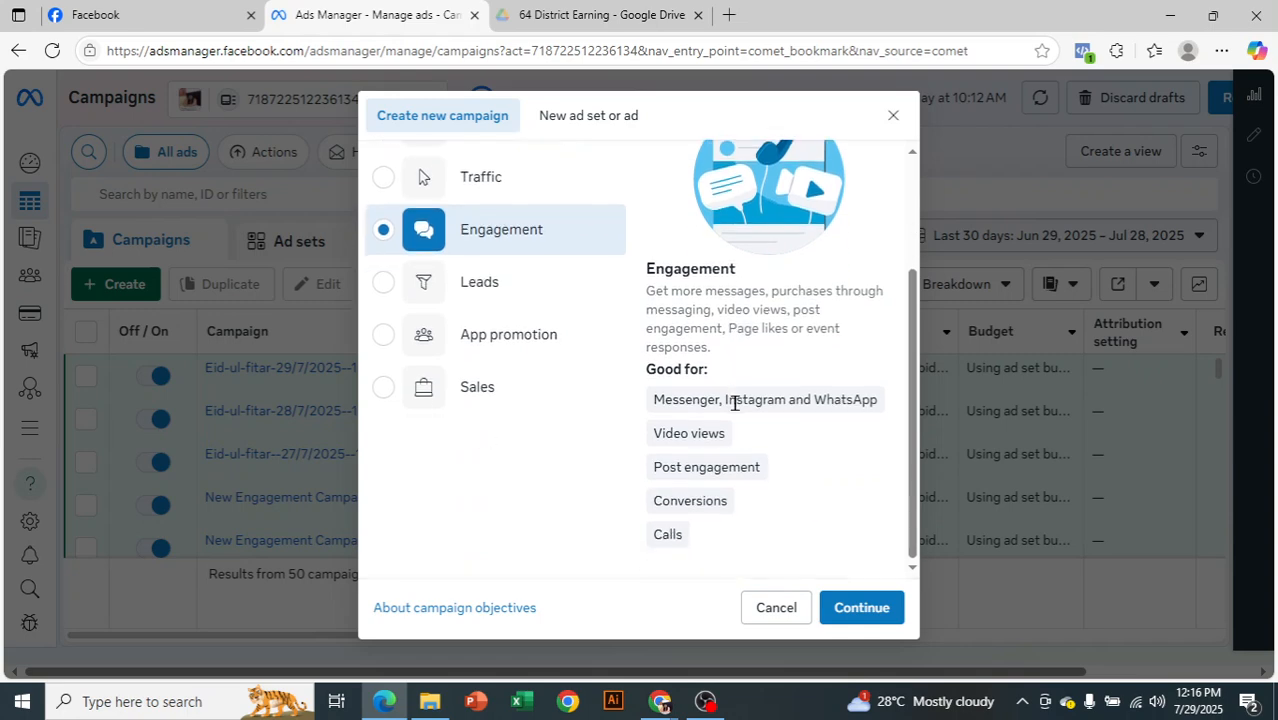
mouse_move(733, 401)
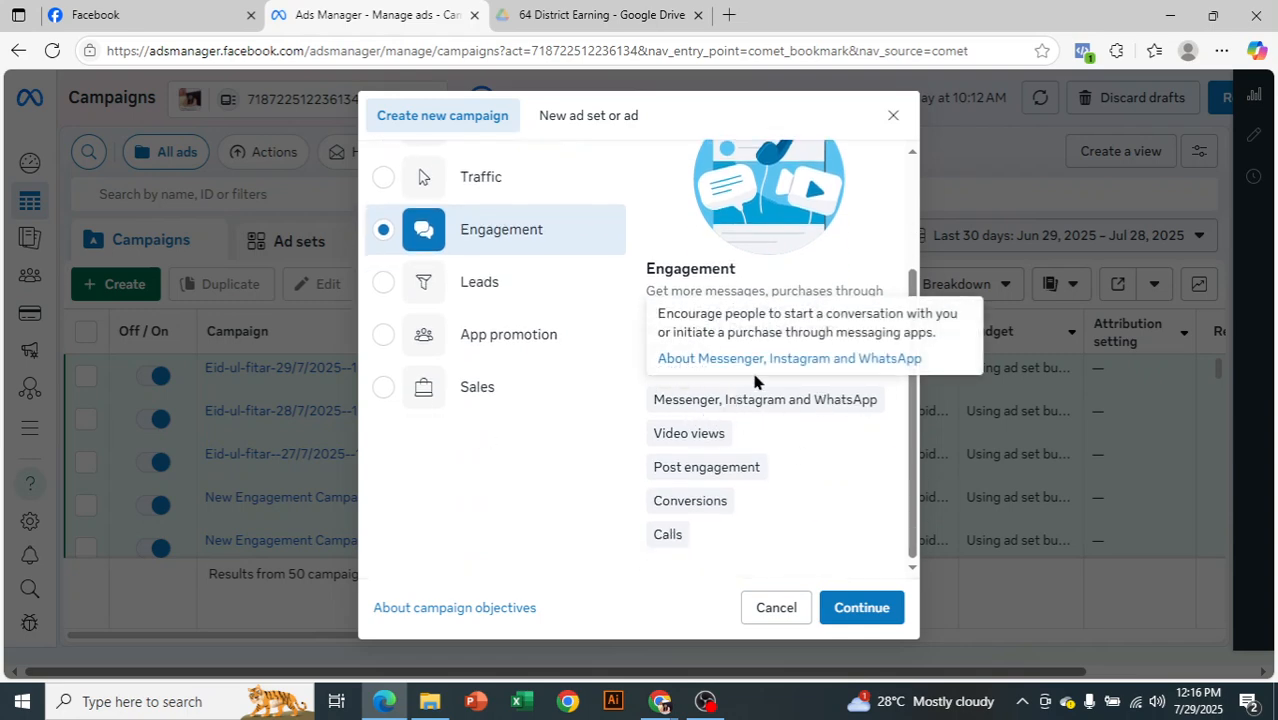
mouse_move(650, 434)
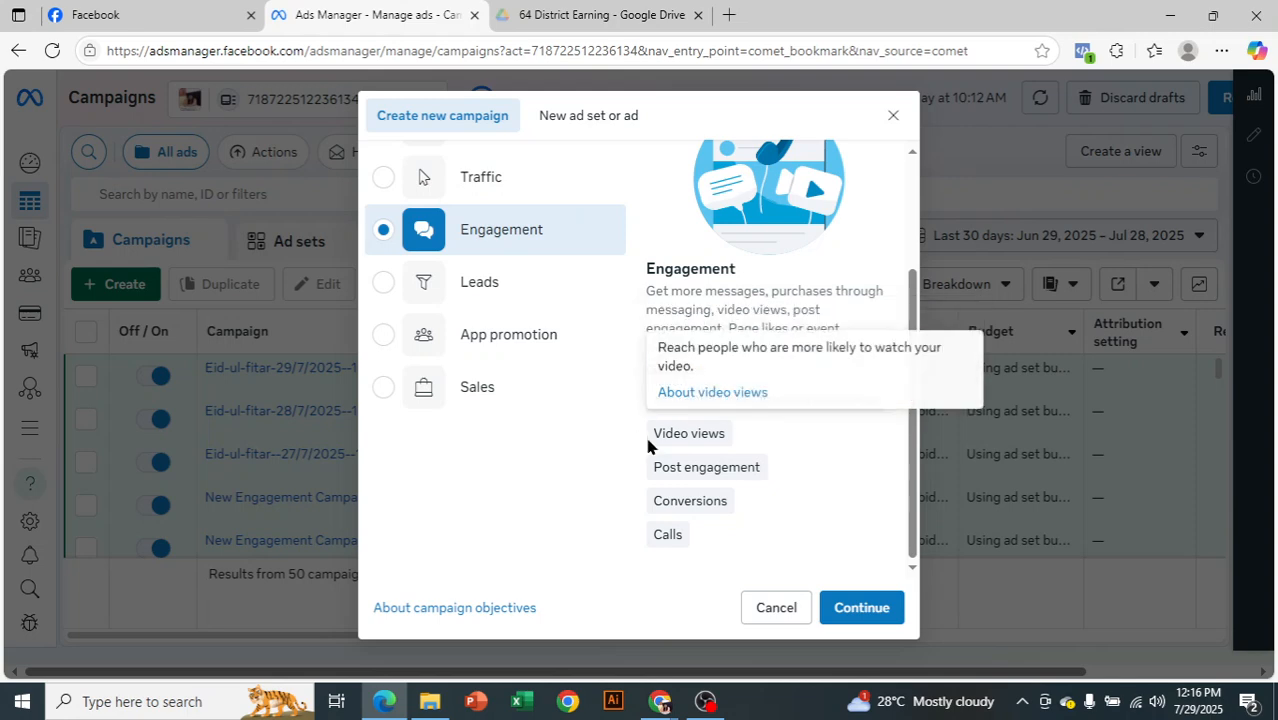
drag(771, 426, 770, 430)
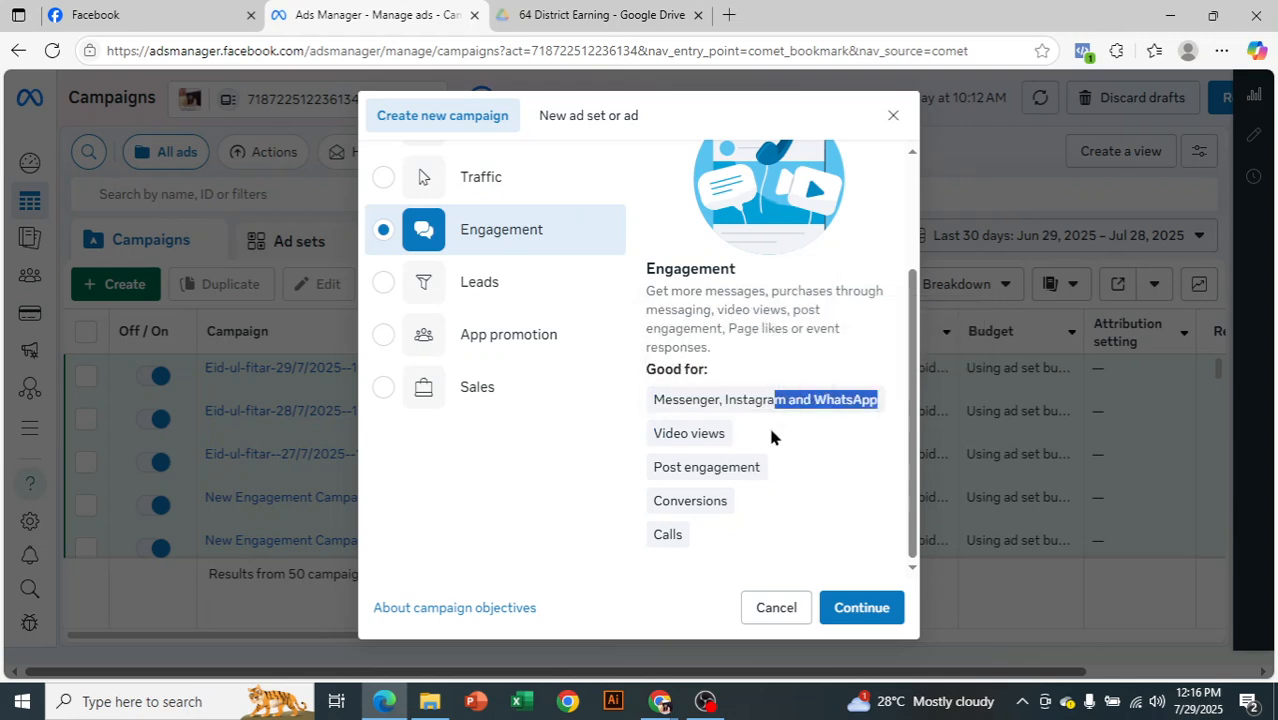
click(770, 430)
mouse_move(651, 465)
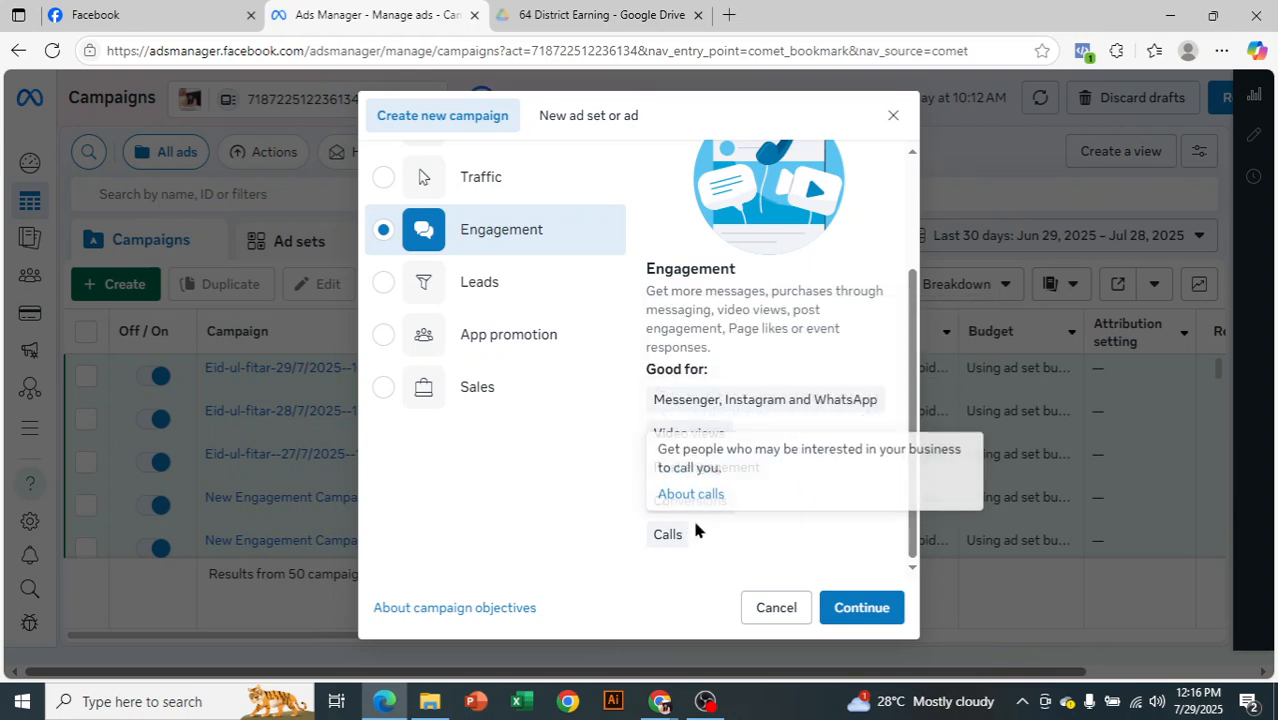
Continue with the objective and create the campaign using the Manual engagement campaign setup
click(858, 607)
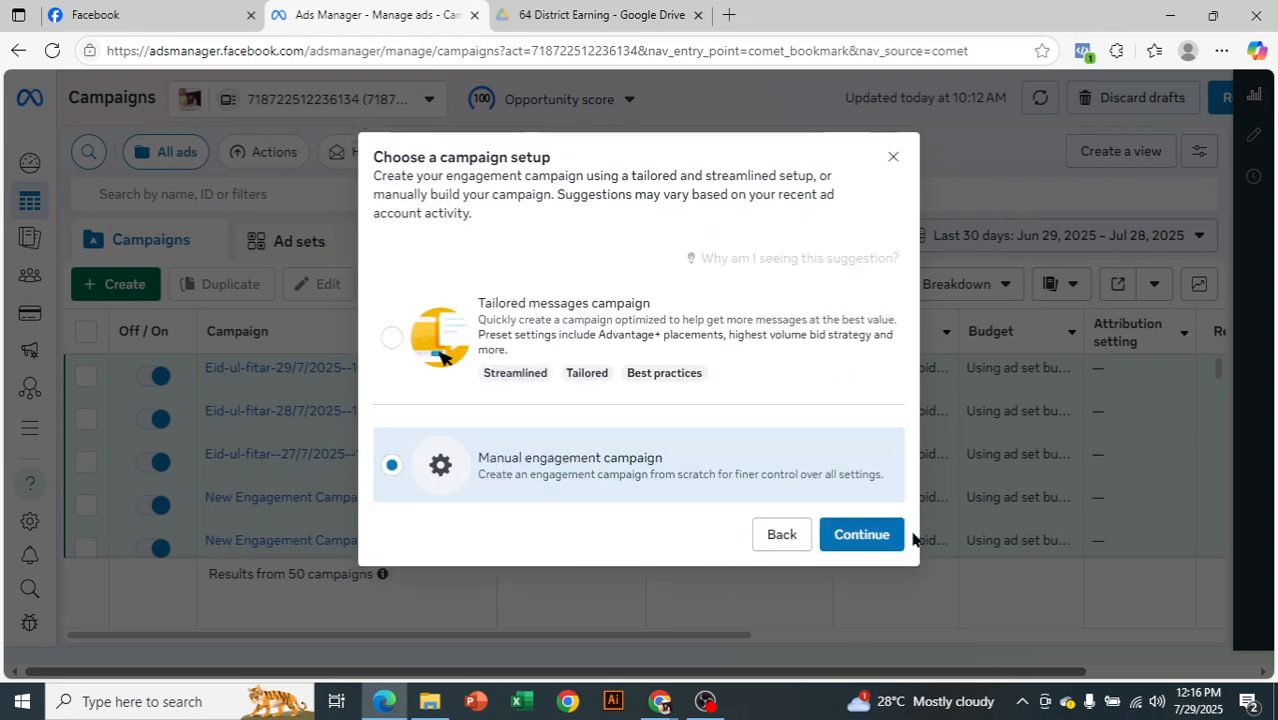
click(855, 536)
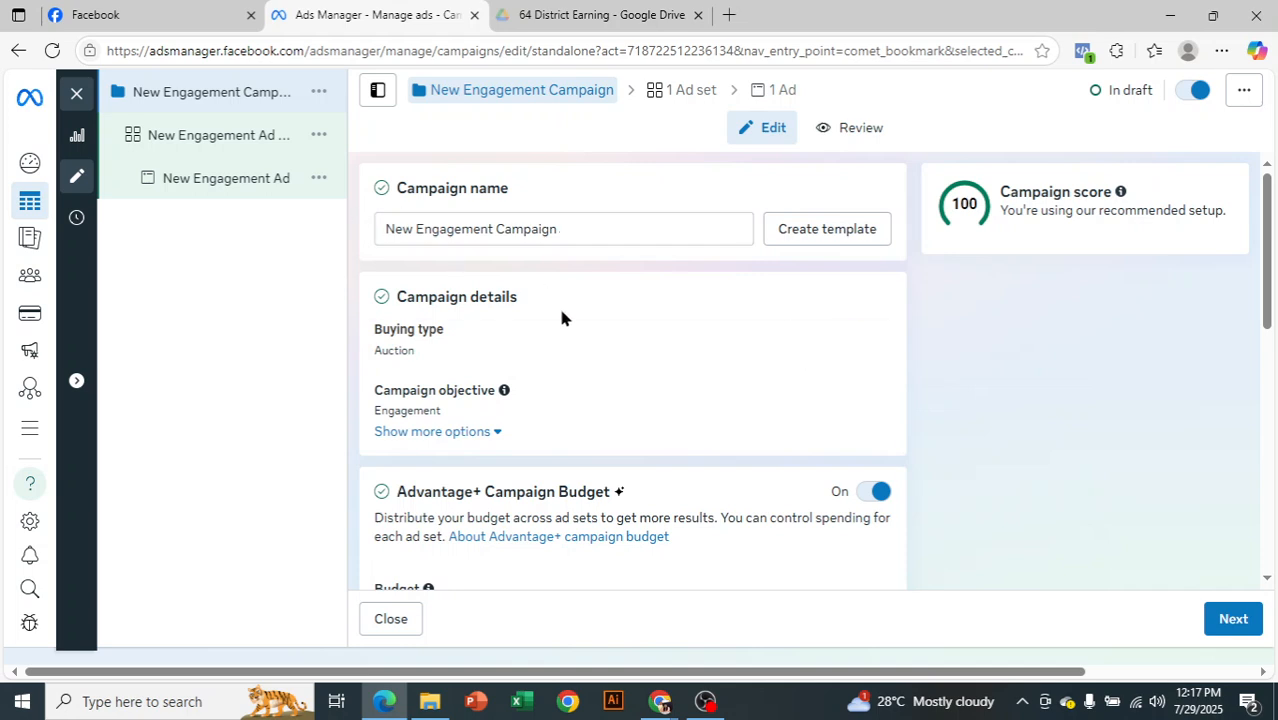
Open the buying type and campaign objective for editing in the campaign details
scroll(561, 311, down, 1)
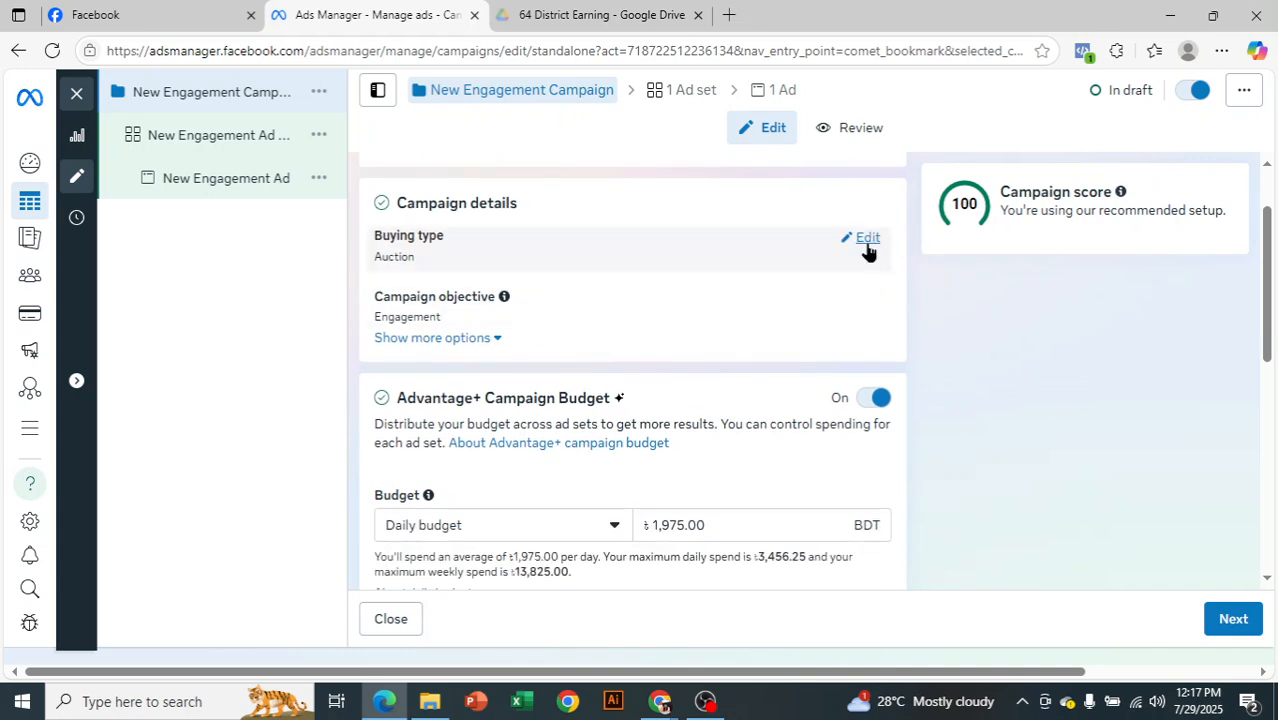
click(866, 240)
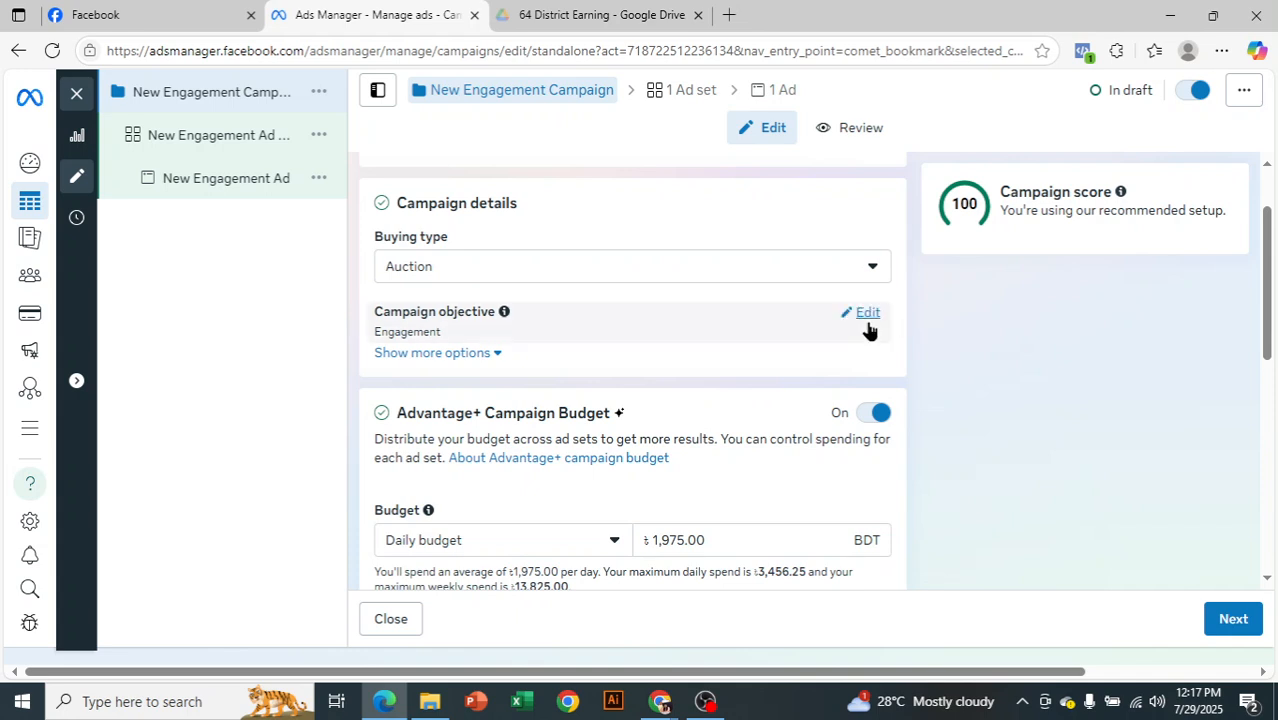
click(855, 316)
Turn off the Advantage+ campaign budget and proceed to the campaign's ad set
scroll(737, 421, down, 1)
scroll(737, 421, down, 4)
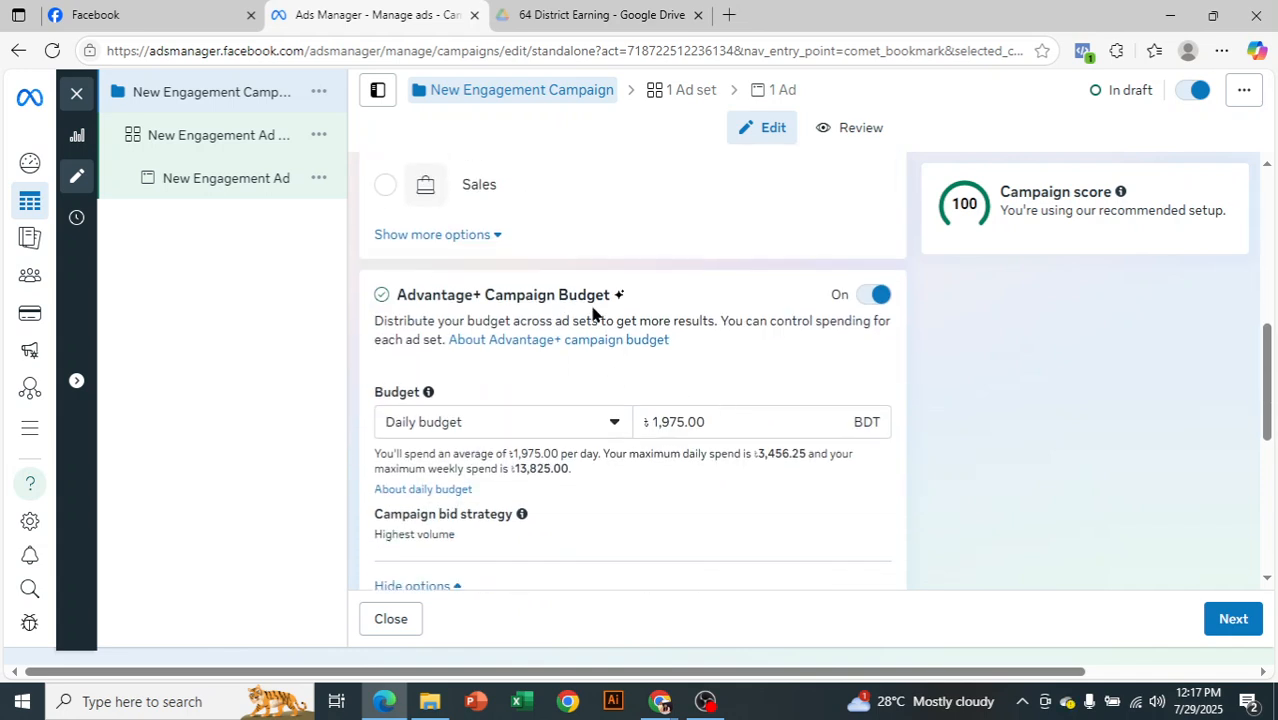
click(874, 296)
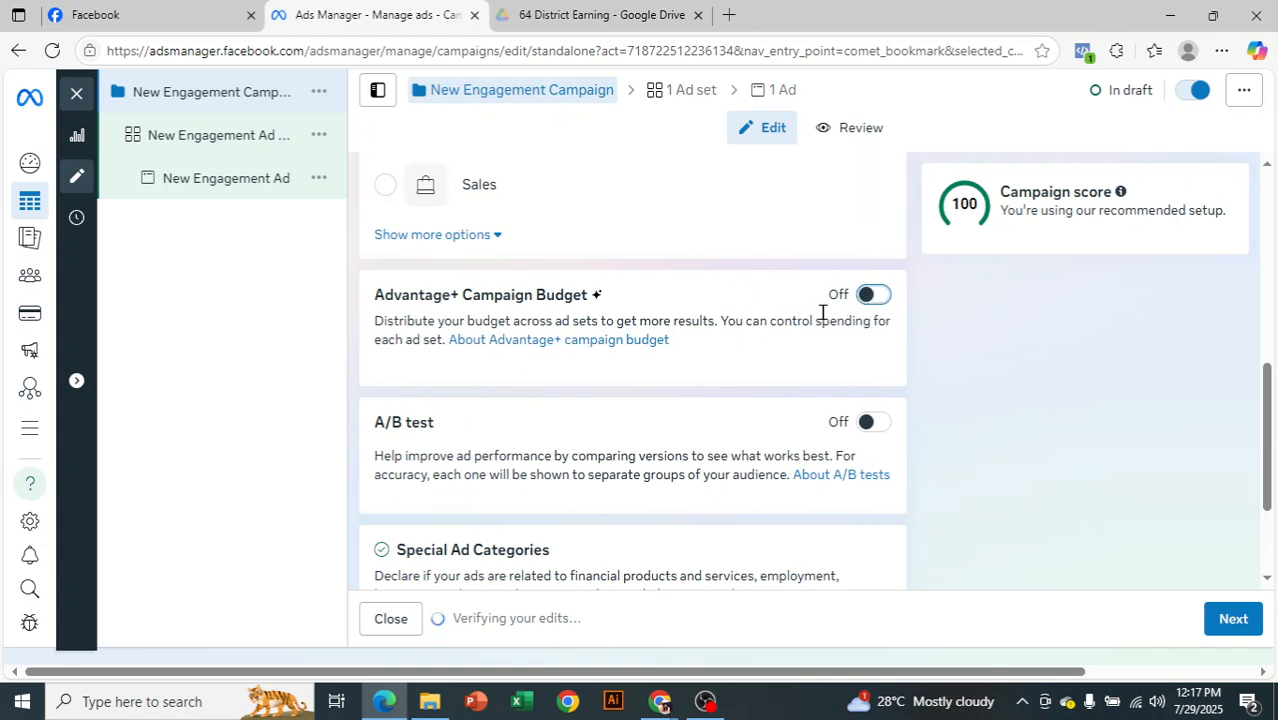
scroll(767, 374, down, 2)
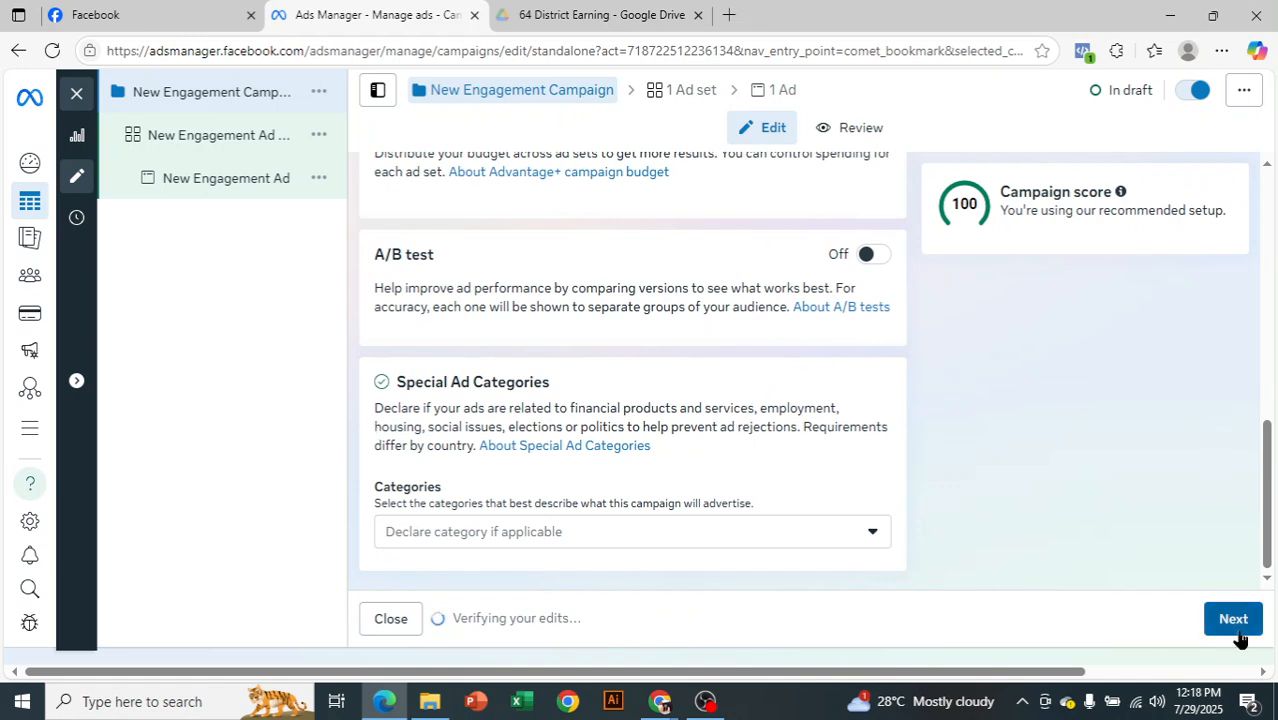
click(1240, 622)
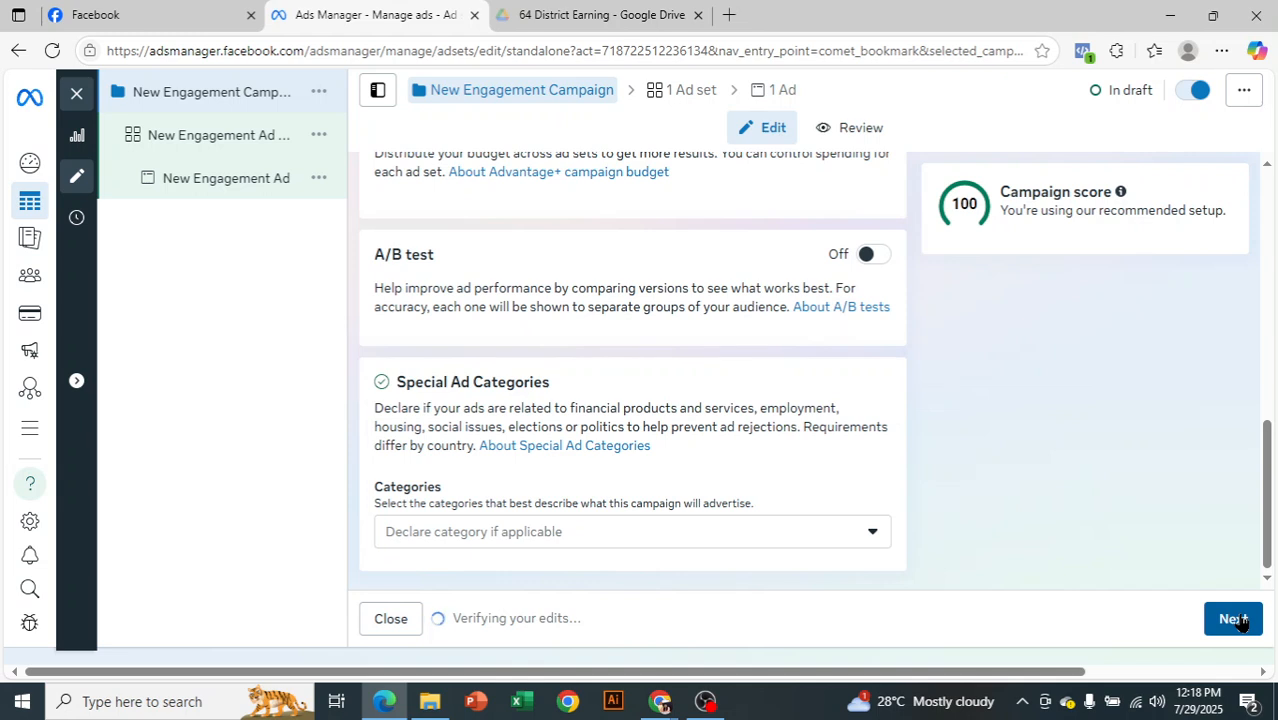
click(245, 145)
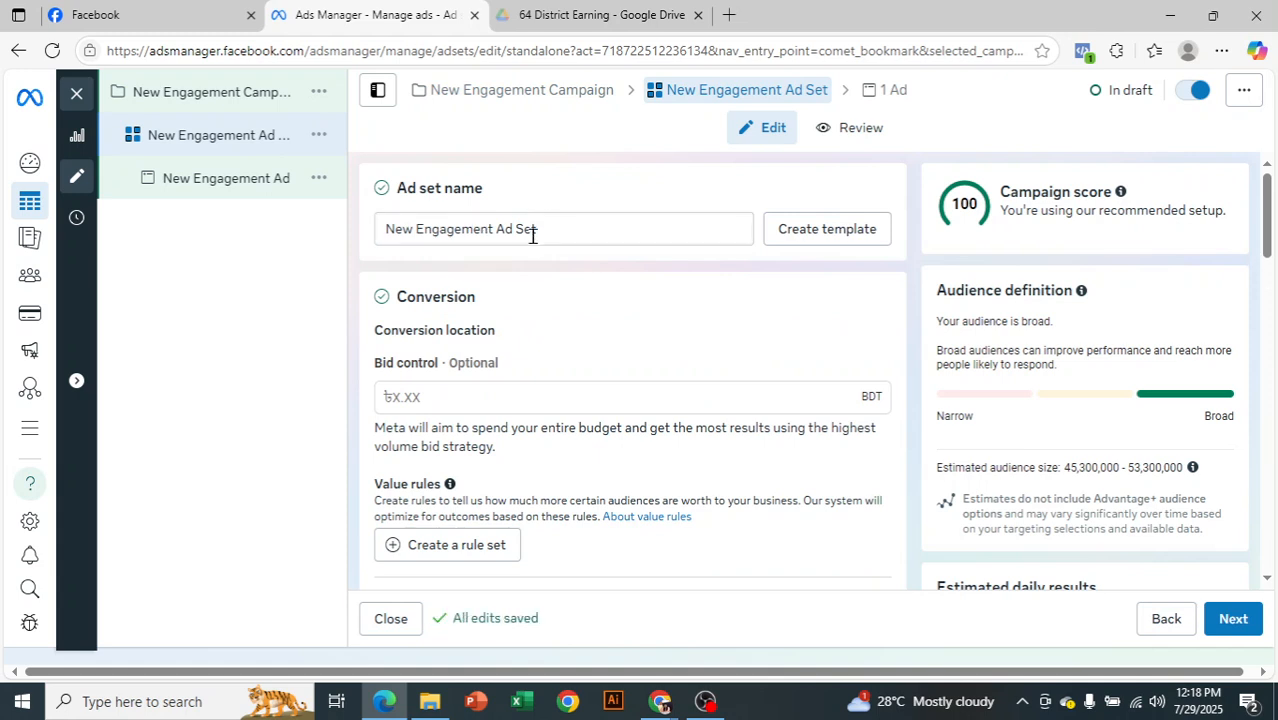
Examine the ad set's Conversion section, including its conversion location, Facebook Page and message destination settings
scroll(553, 294, down, 1)
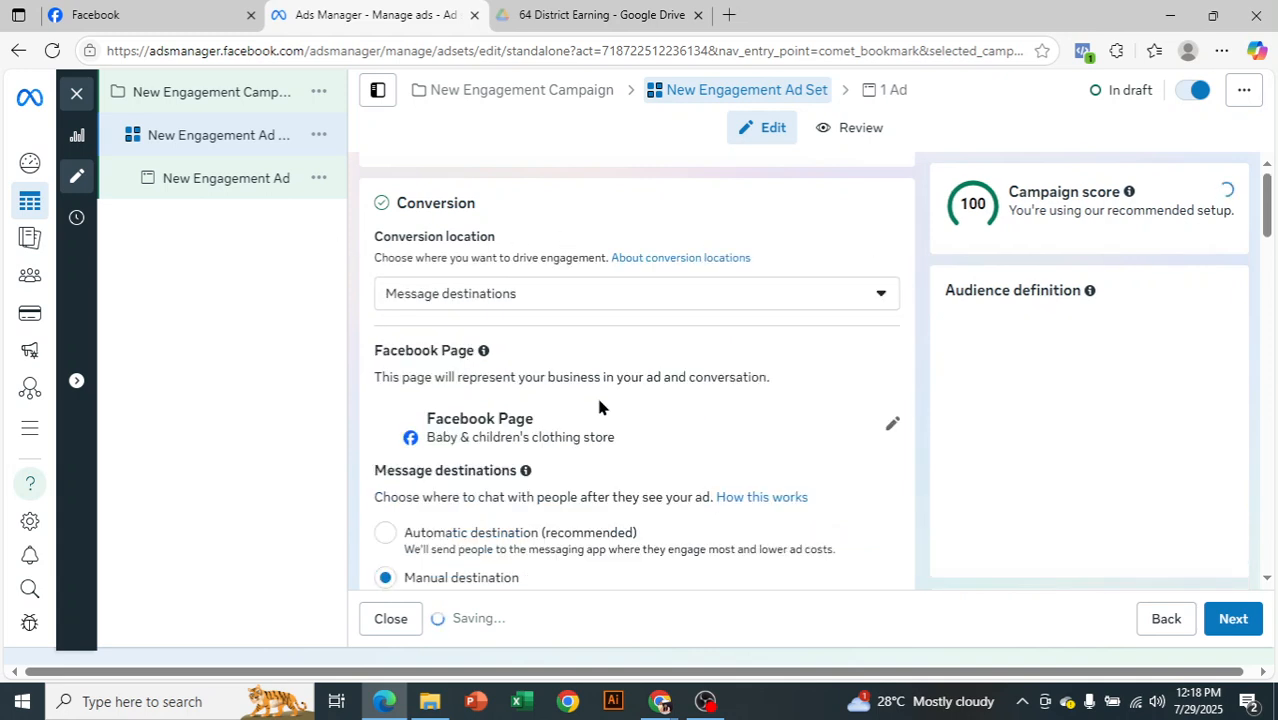
scroll(600, 407, up, 1)
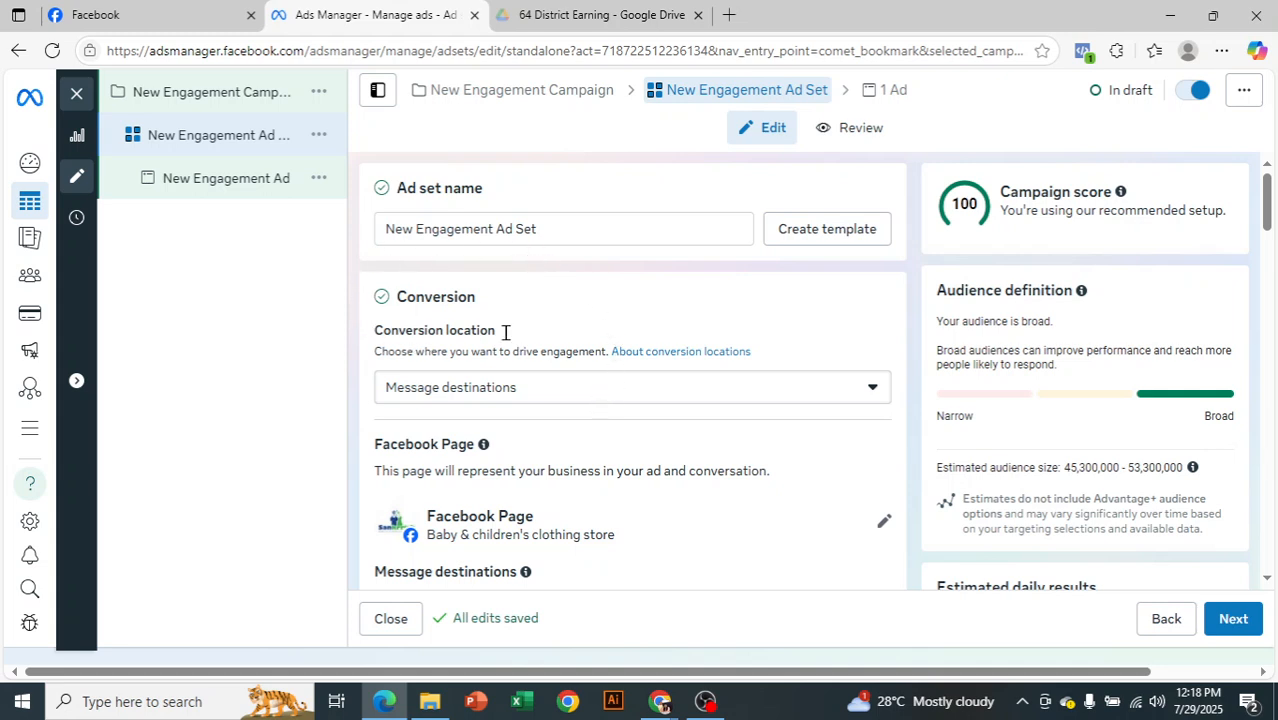
scroll(549, 315, down, 1)
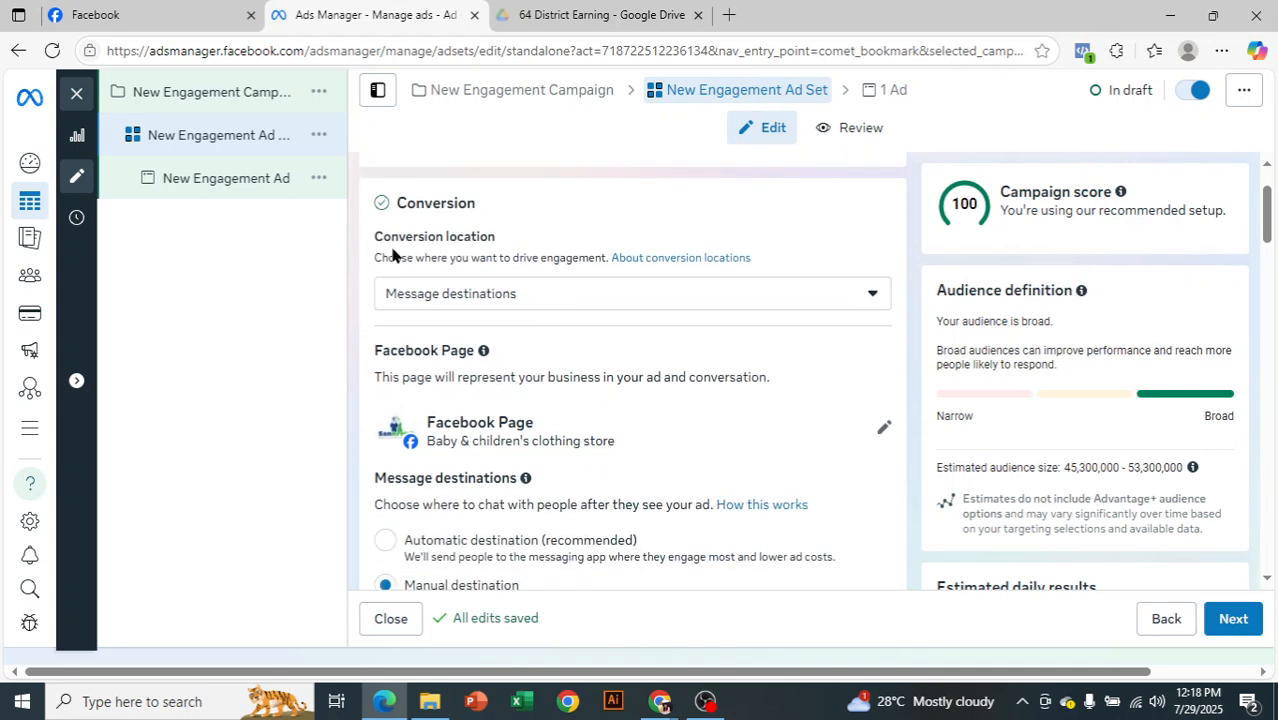
double_click(492, 231)
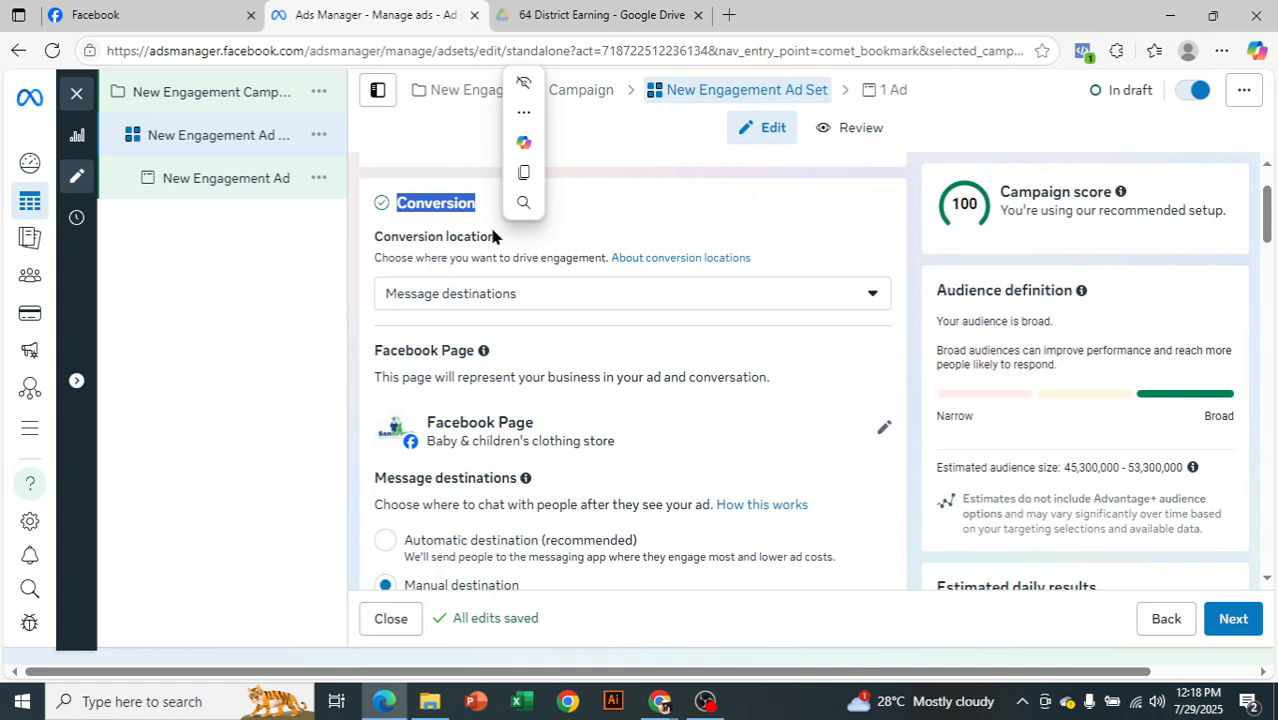
Return to the Google Meet call and admit the next participant requesting to join
click(660, 701)
click(616, 628)
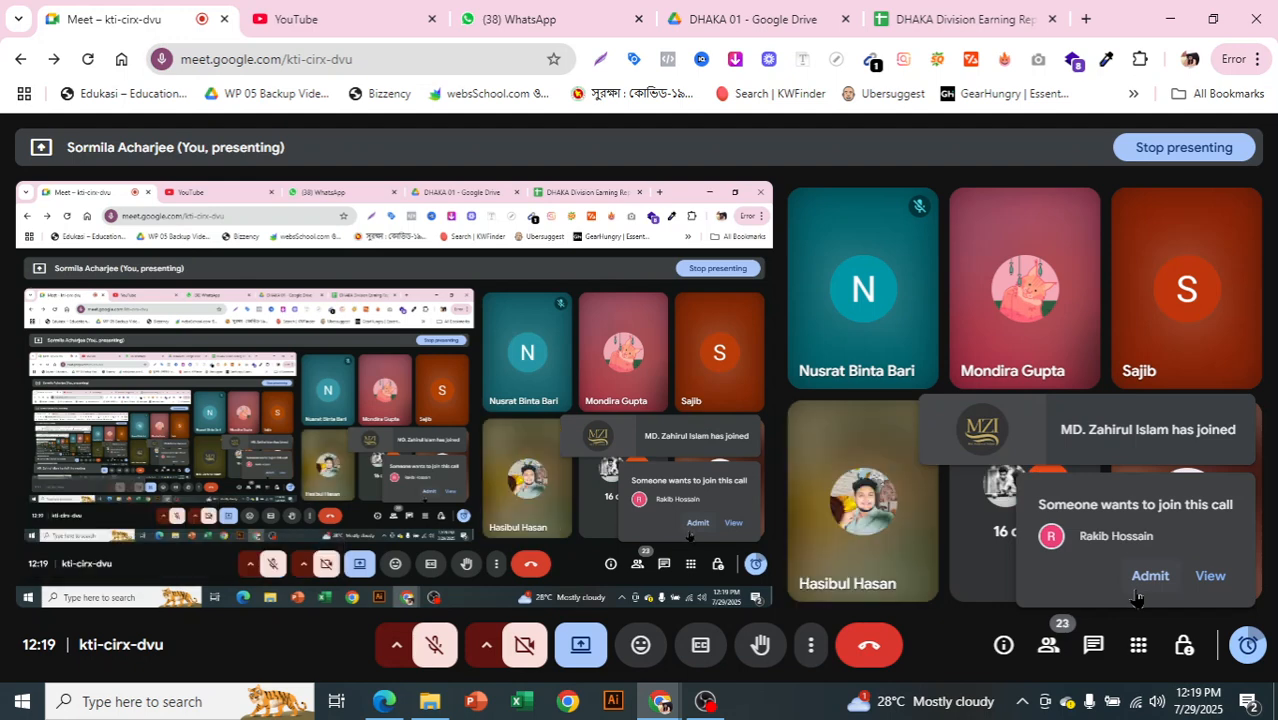
click(1136, 592)
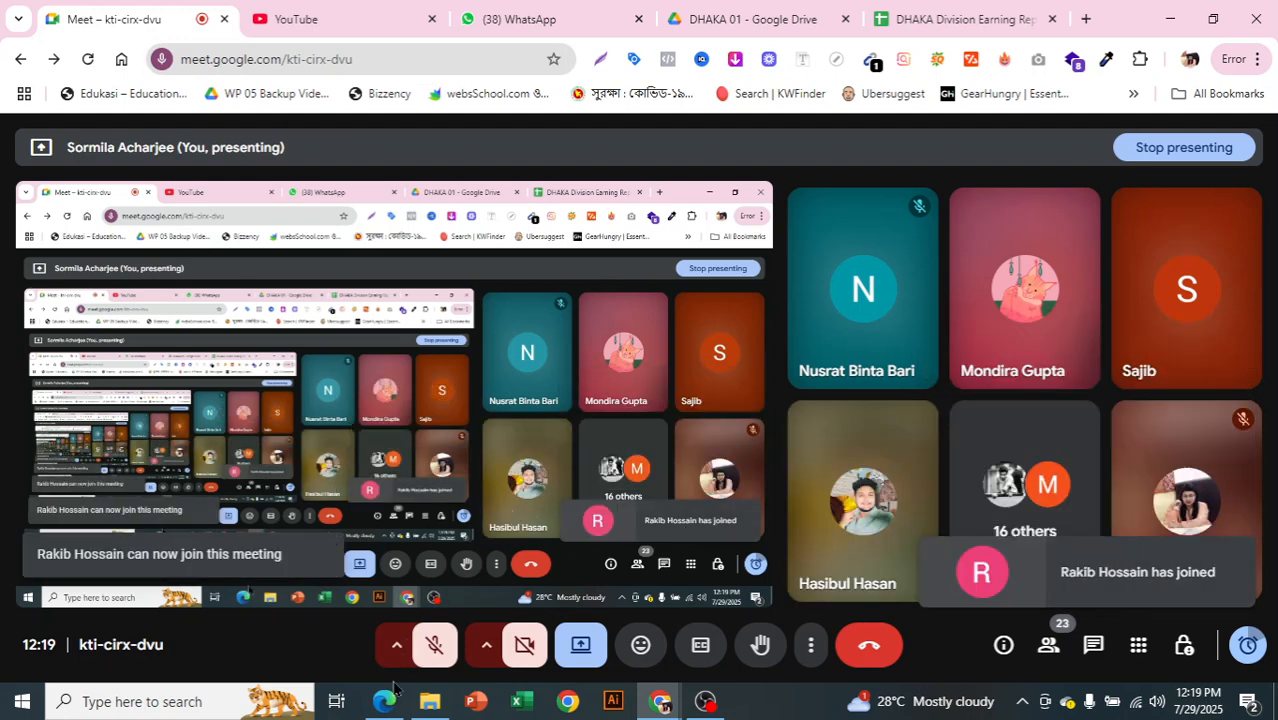
Switch to Ads Manager and examine the ad set's conversion location options, from Message destinations through Facebook Page
click(388, 697)
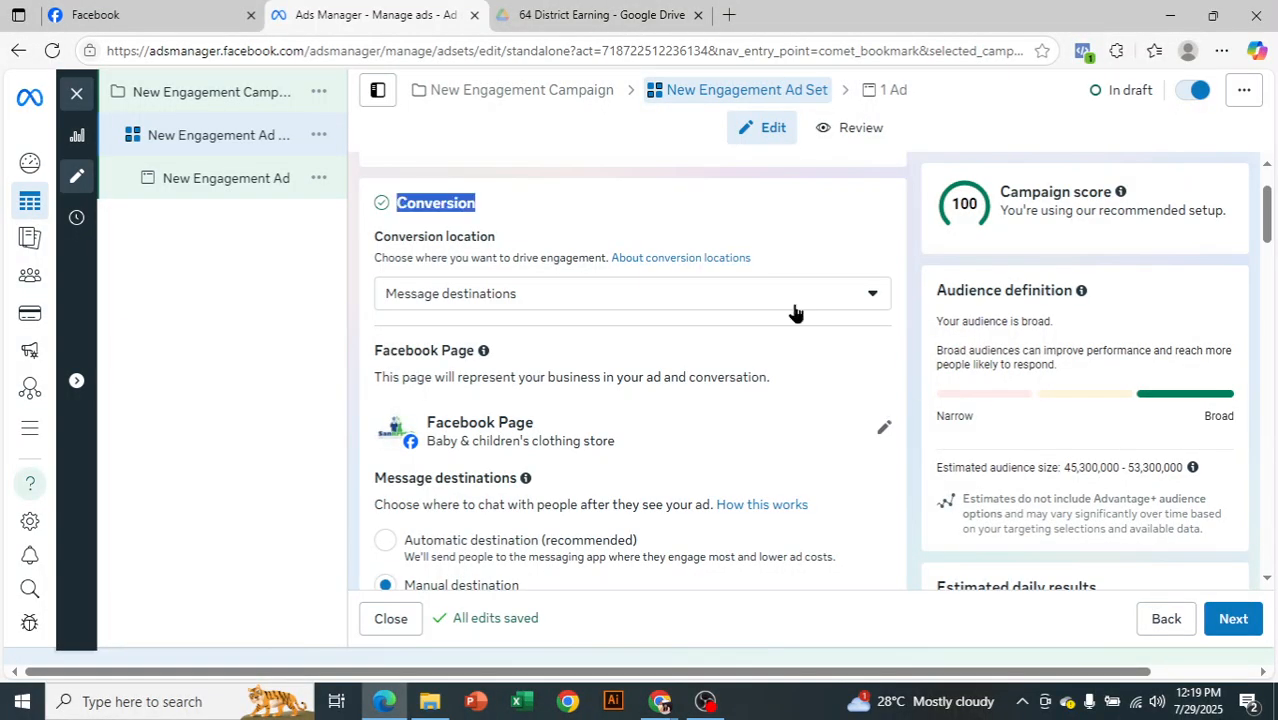
click(740, 204)
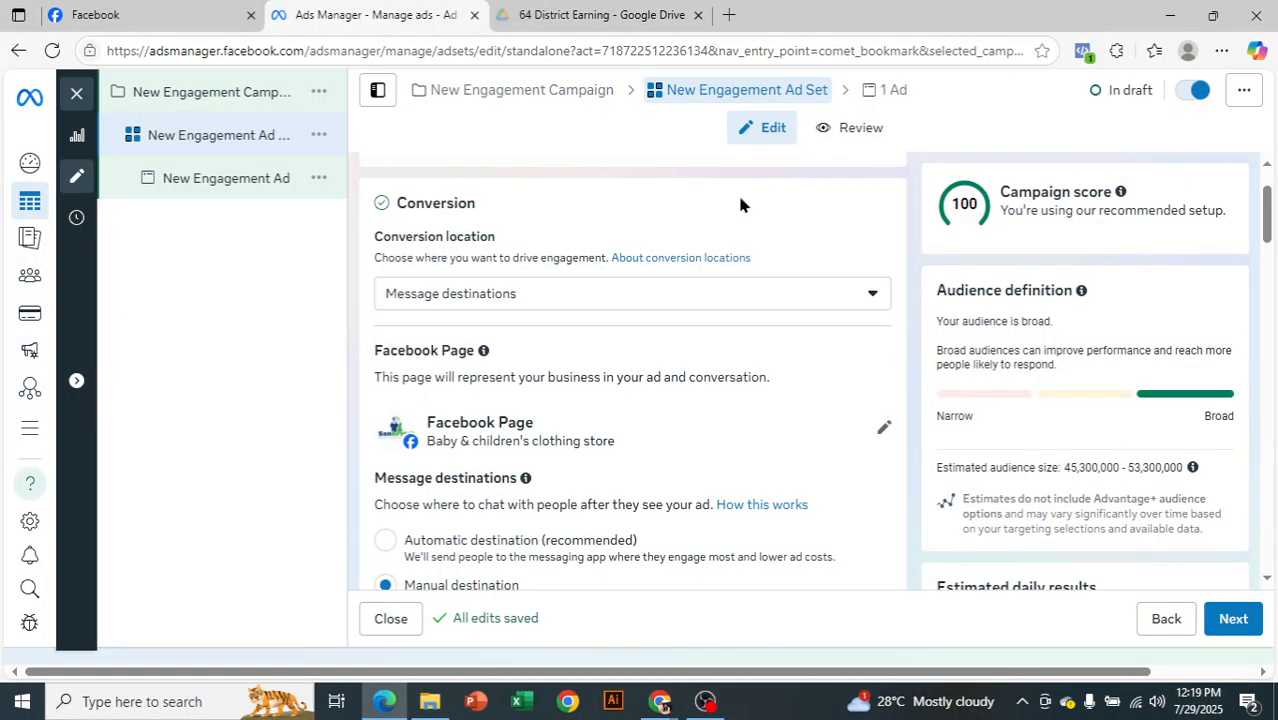
click(489, 279)
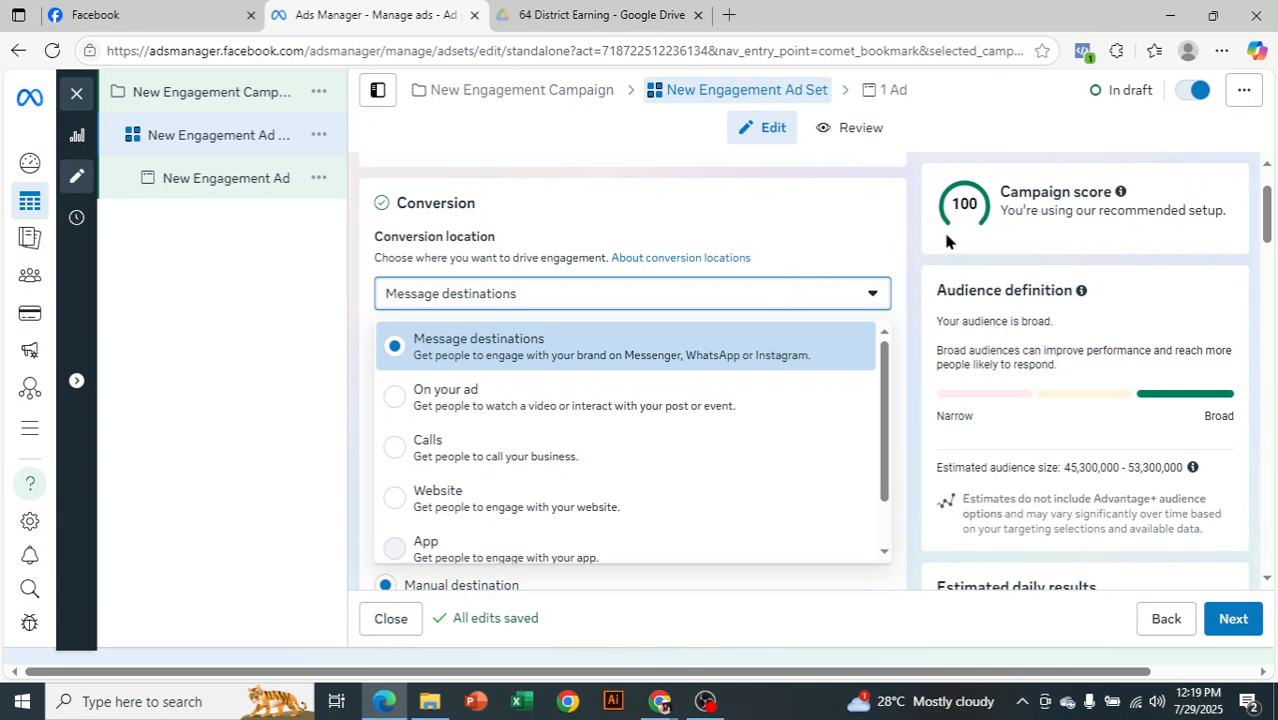
scroll(790, 345, down, 1)
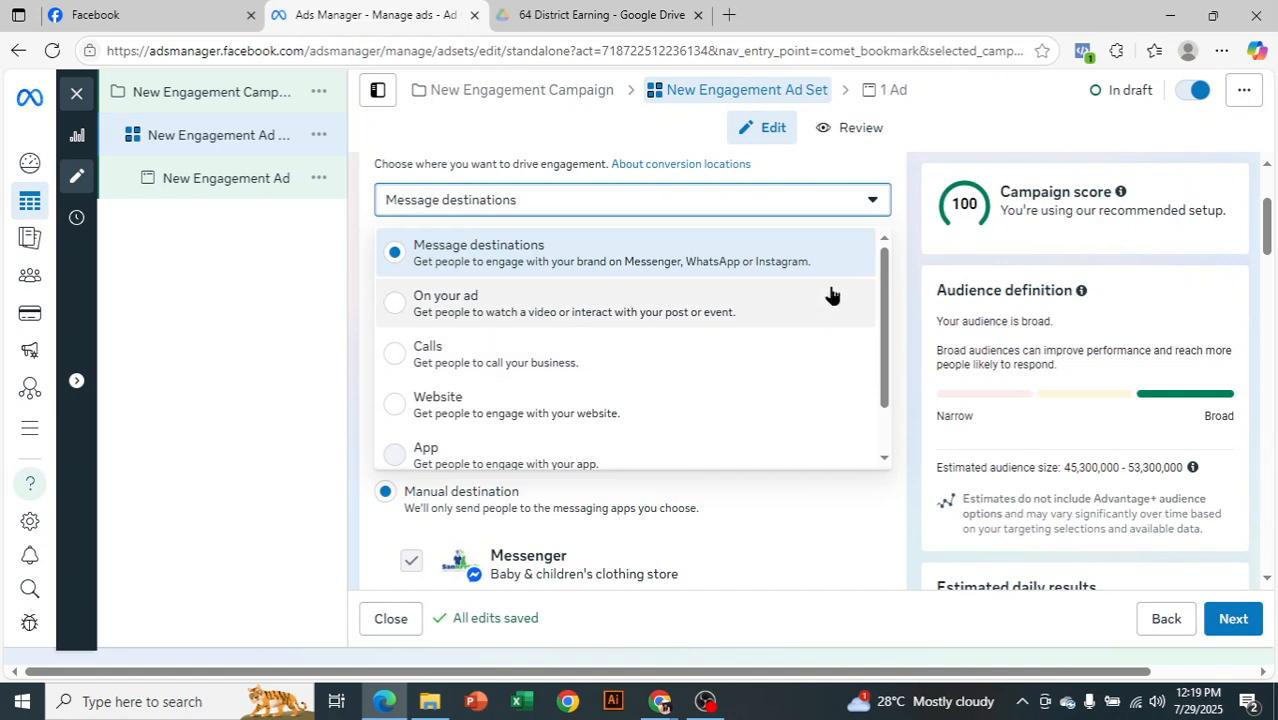
scroll(885, 289, down, 1)
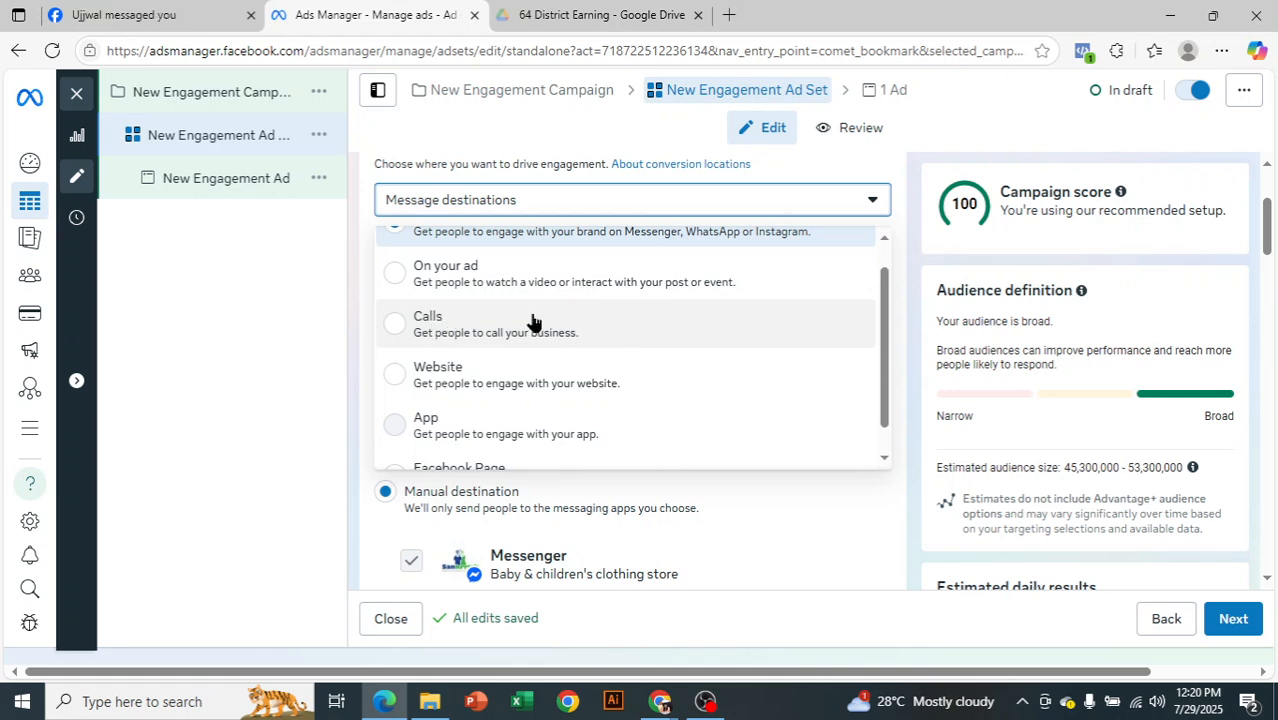
scroll(590, 315, down, 1)
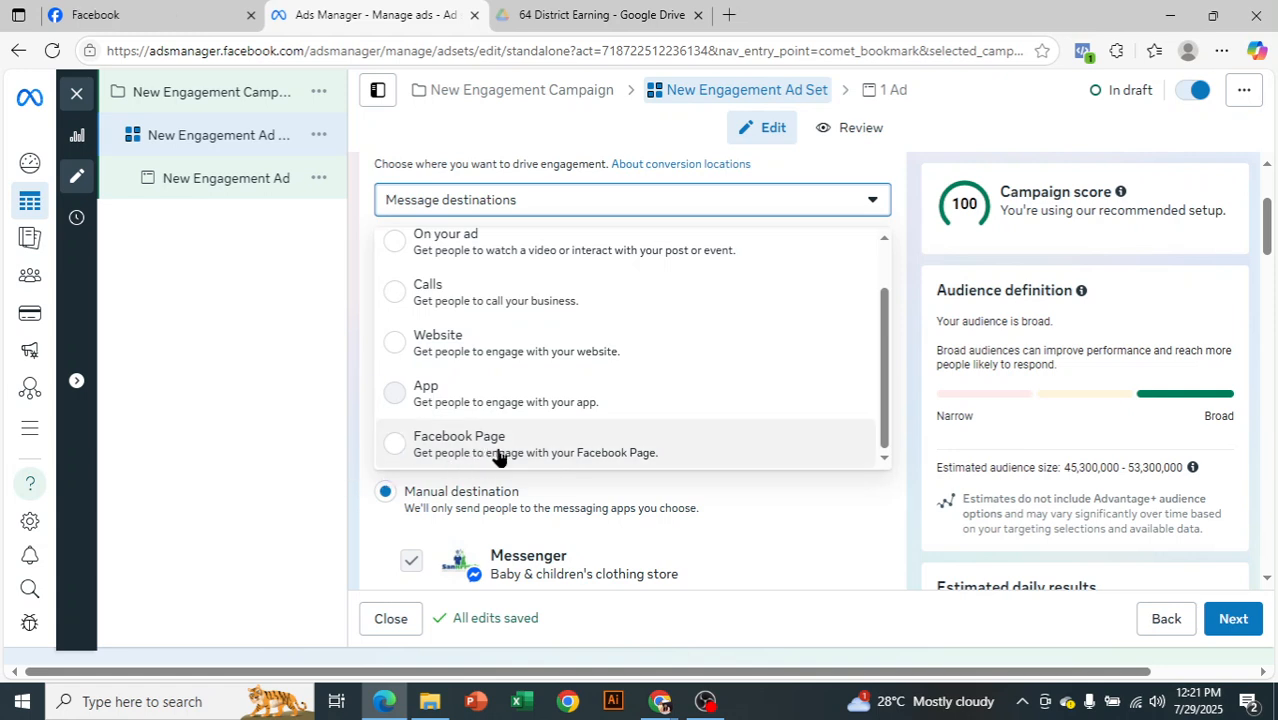
scroll(495, 452, up, 2)
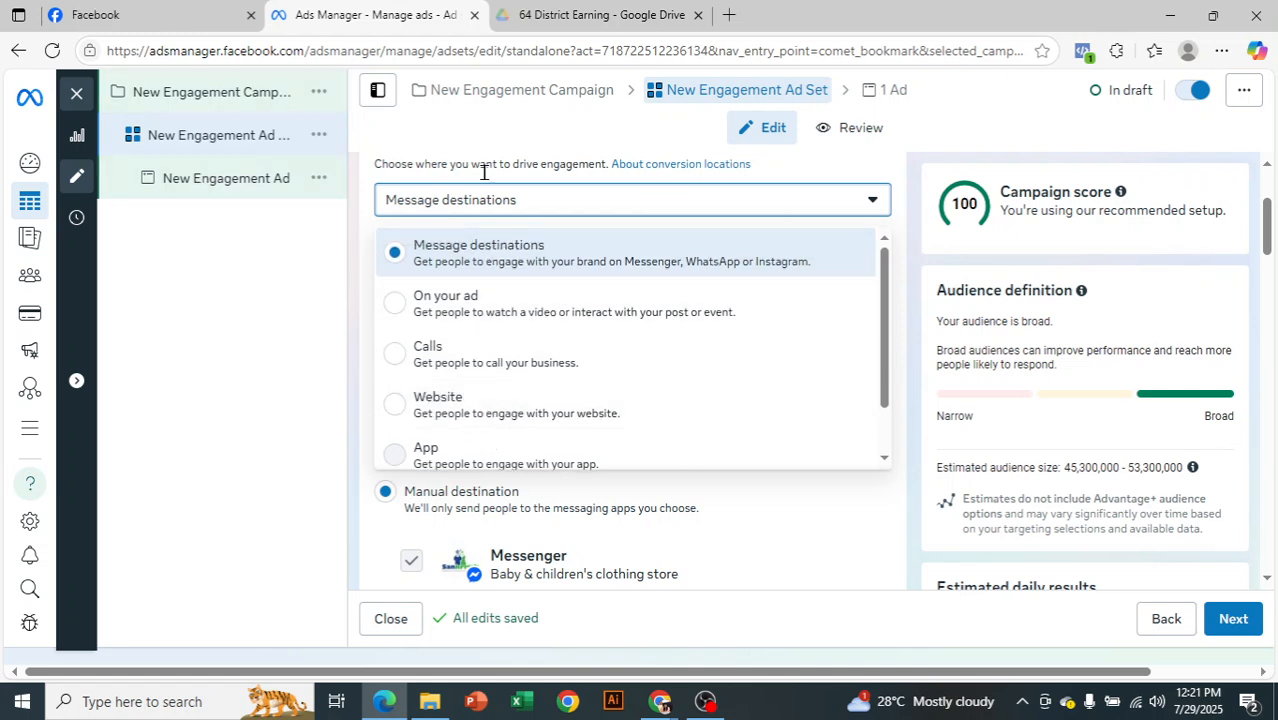
scroll(486, 328, down, 2)
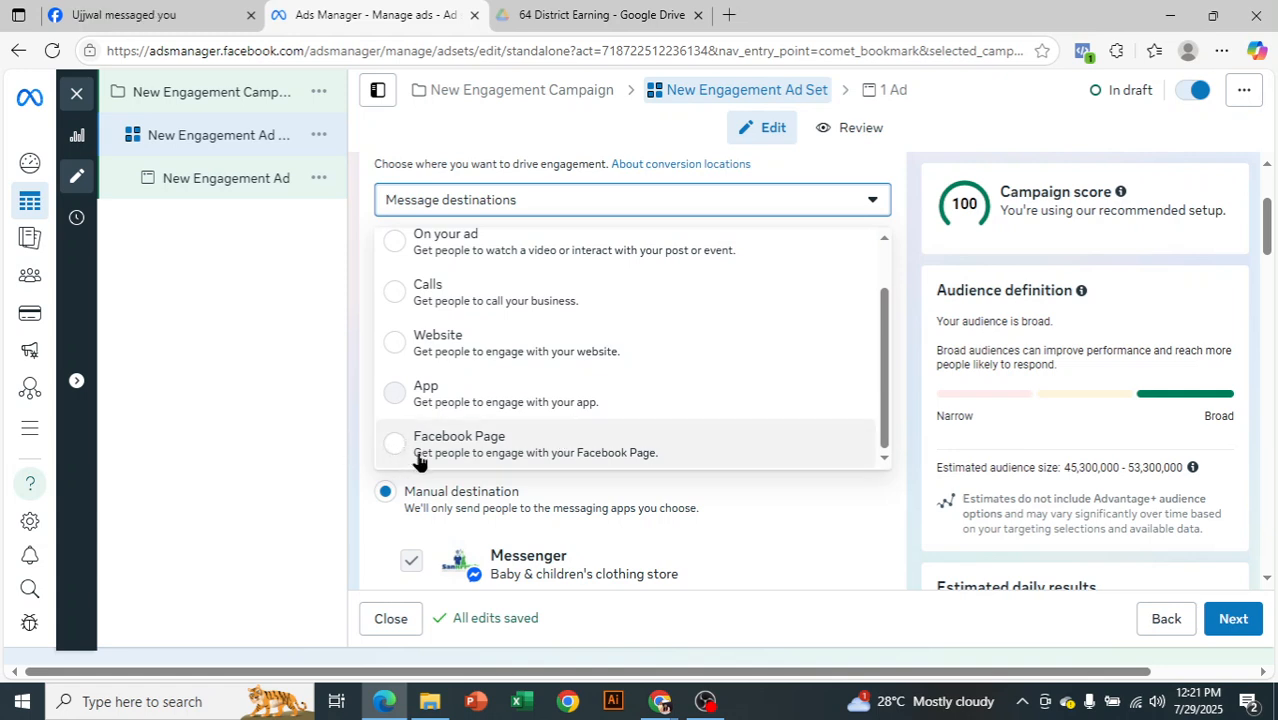
scroll(425, 440, up, 2)
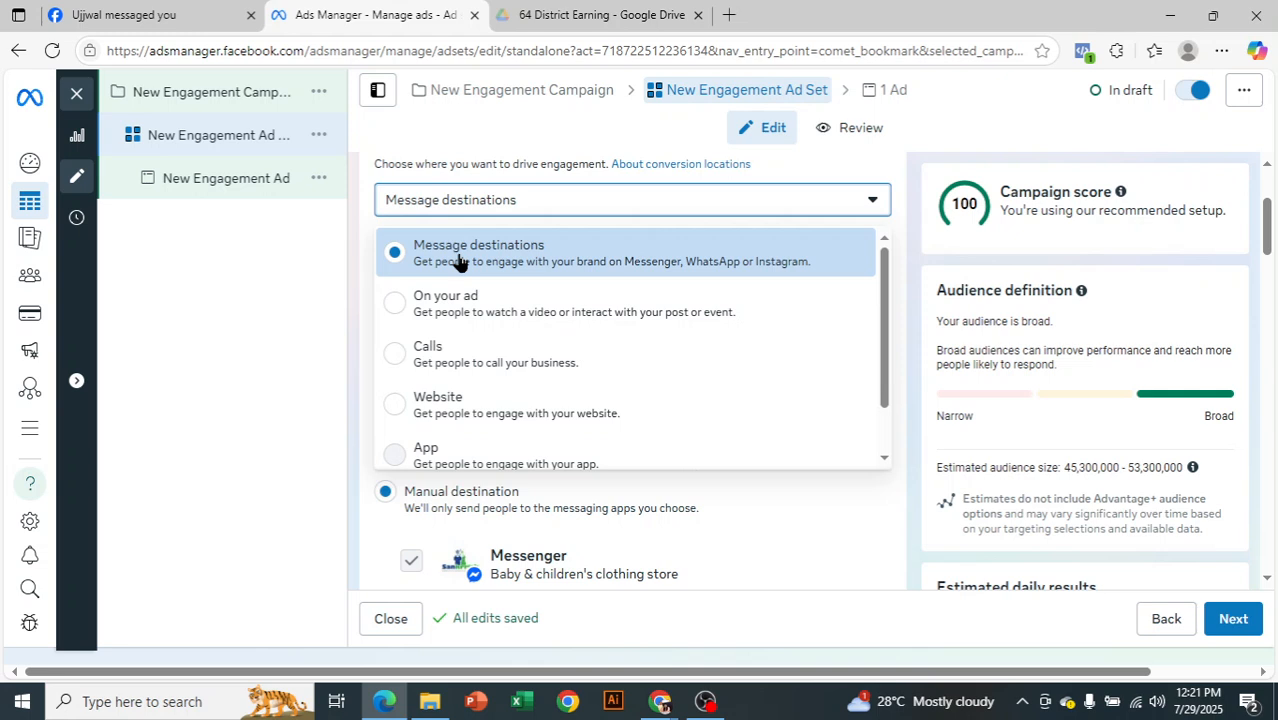
scroll(522, 342, down, 1)
scroll(520, 330, up, 1)
click(312, 270)
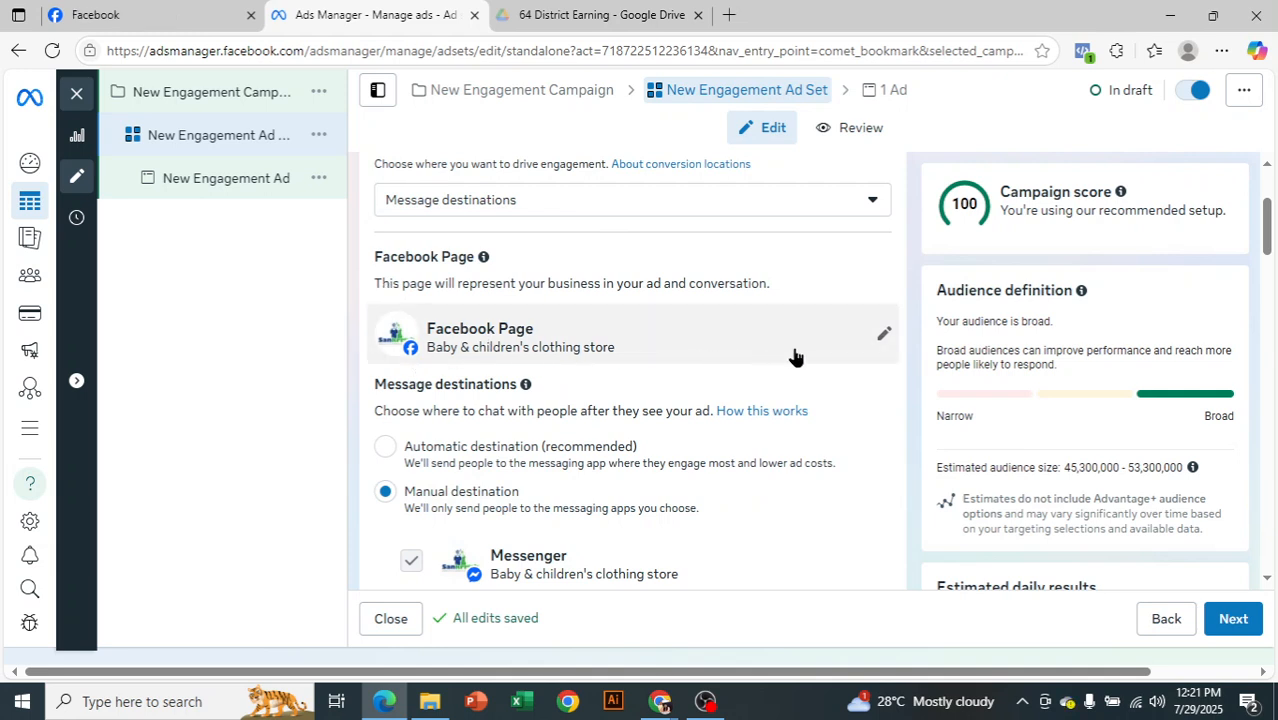
Open the ad set's Facebook Page selection and look through the available pages
click(884, 333)
click(573, 385)
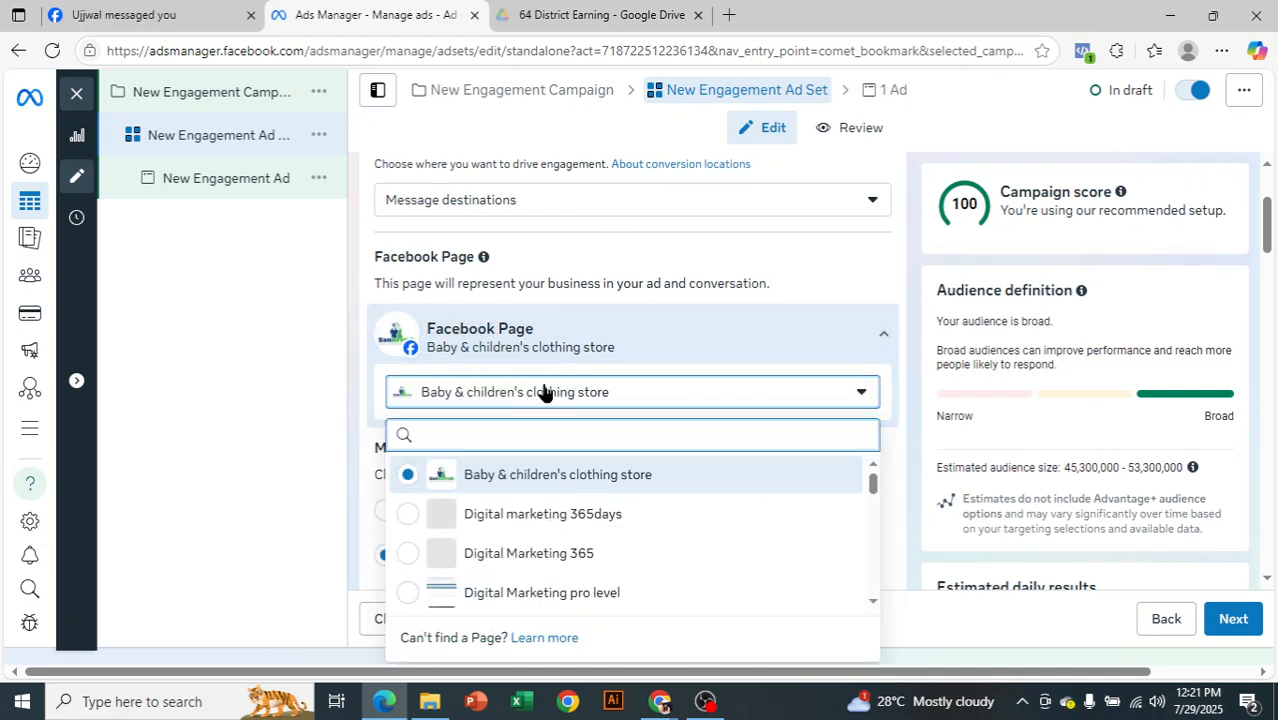
scroll(585, 528, down, 1)
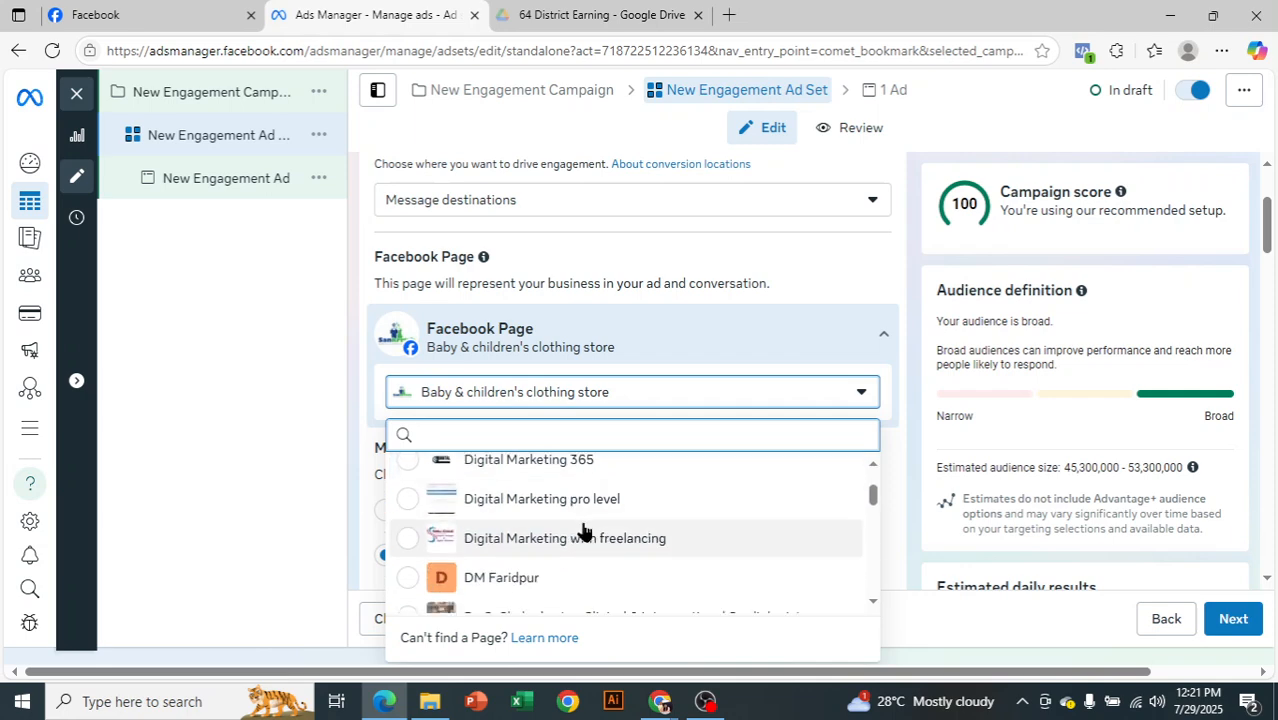
scroll(585, 528, down, 1)
click(258, 425)
Examine the ad set's automatic and manual message destination settings, including the Messenger, Instagram and WhatsApp choices
scroll(616, 390, down, 1)
scroll(616, 387, down, 1)
scroll(645, 380, down, 2)
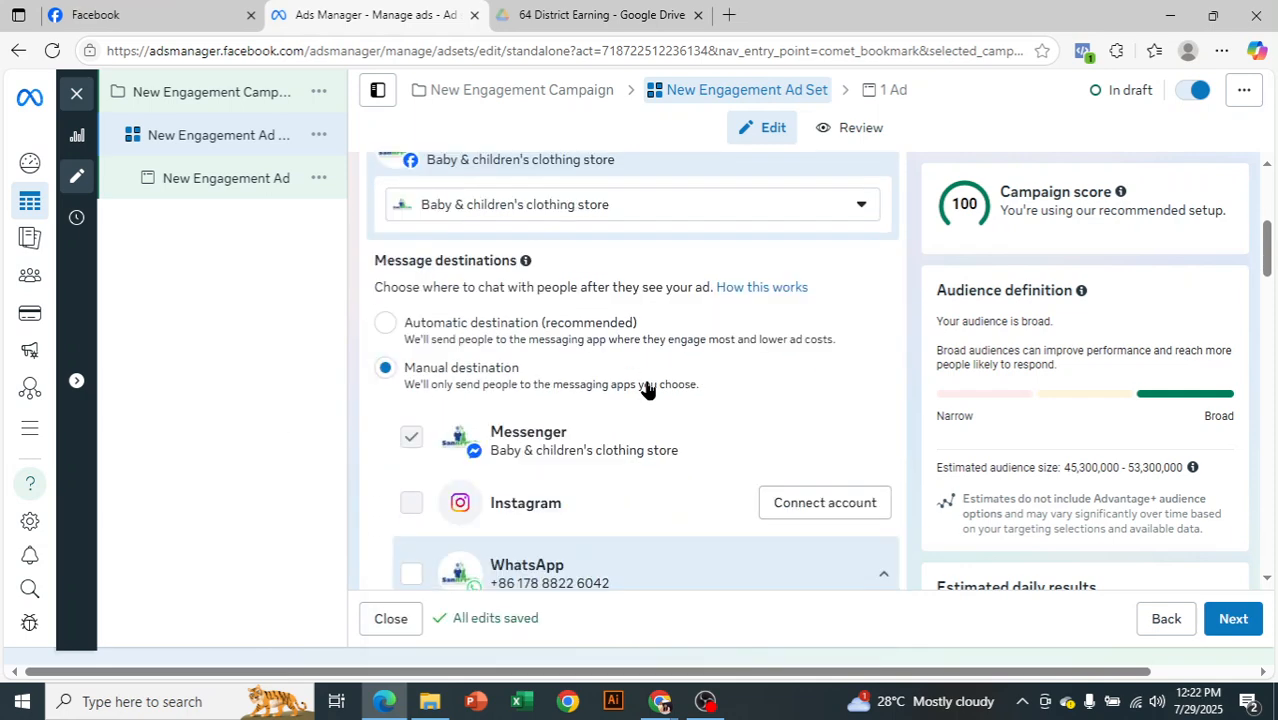
scroll(651, 400, up, 2)
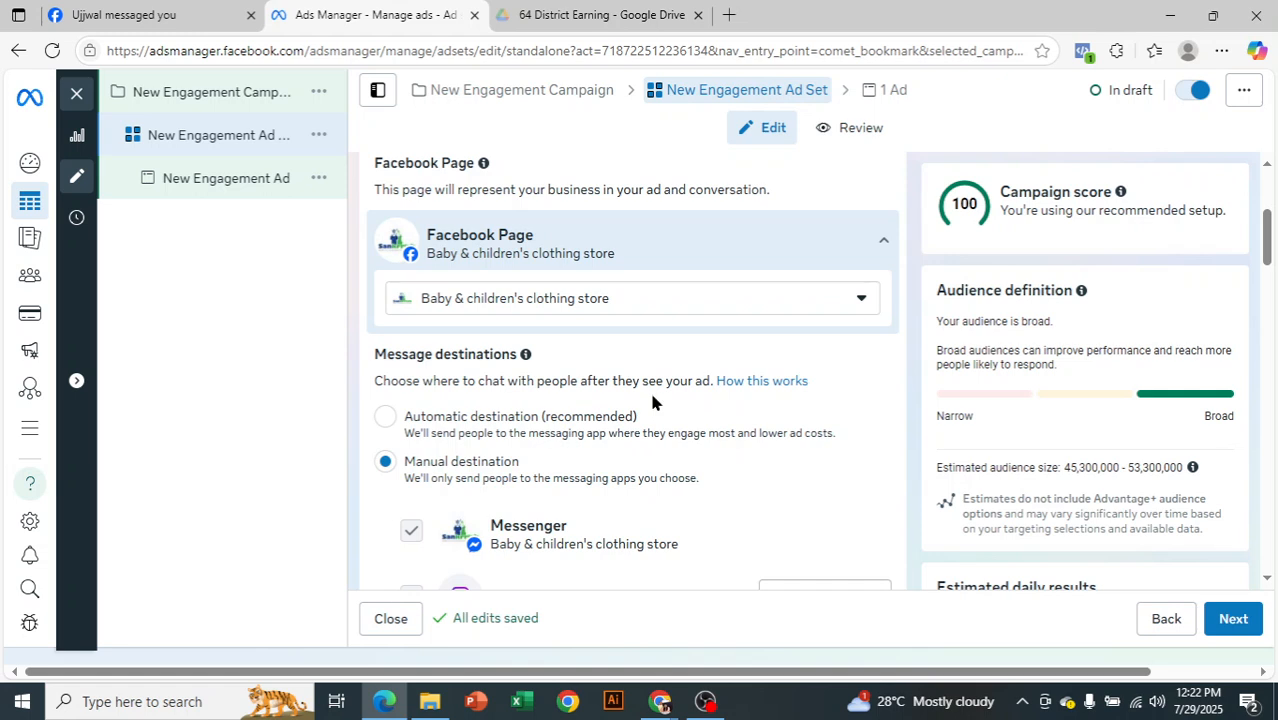
scroll(651, 400, up, 2)
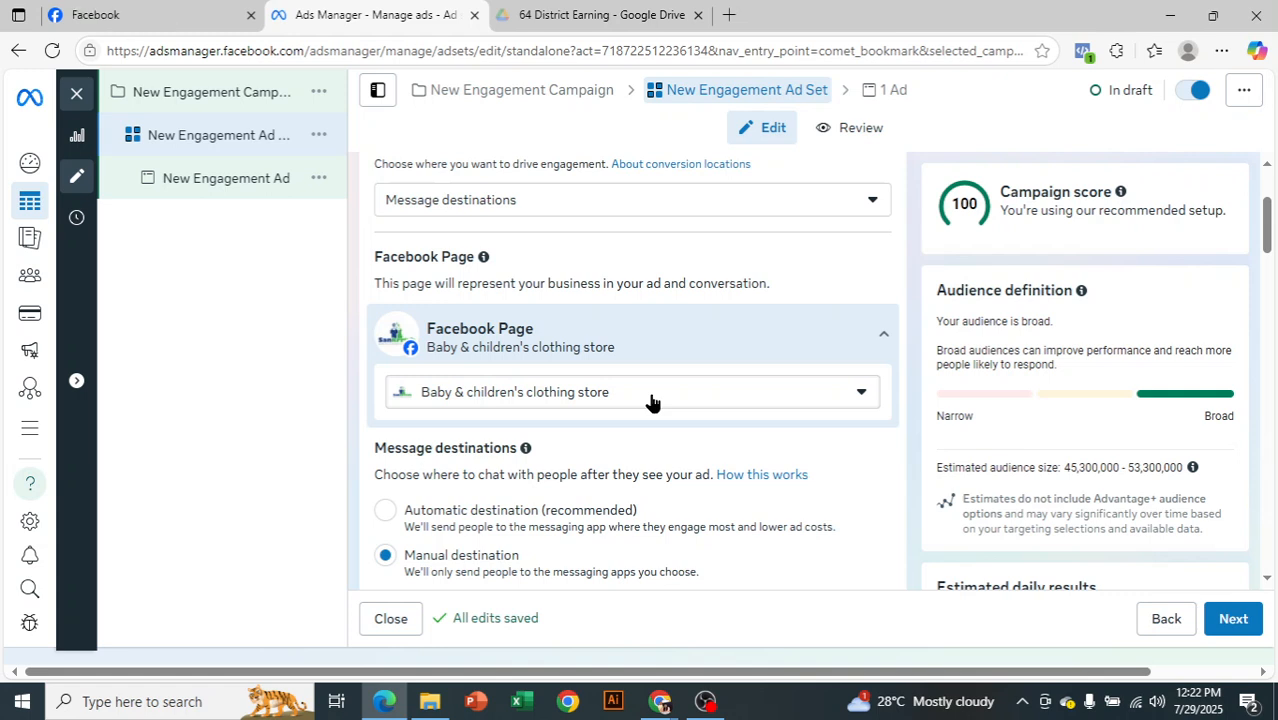
scroll(650, 400, down, 2)
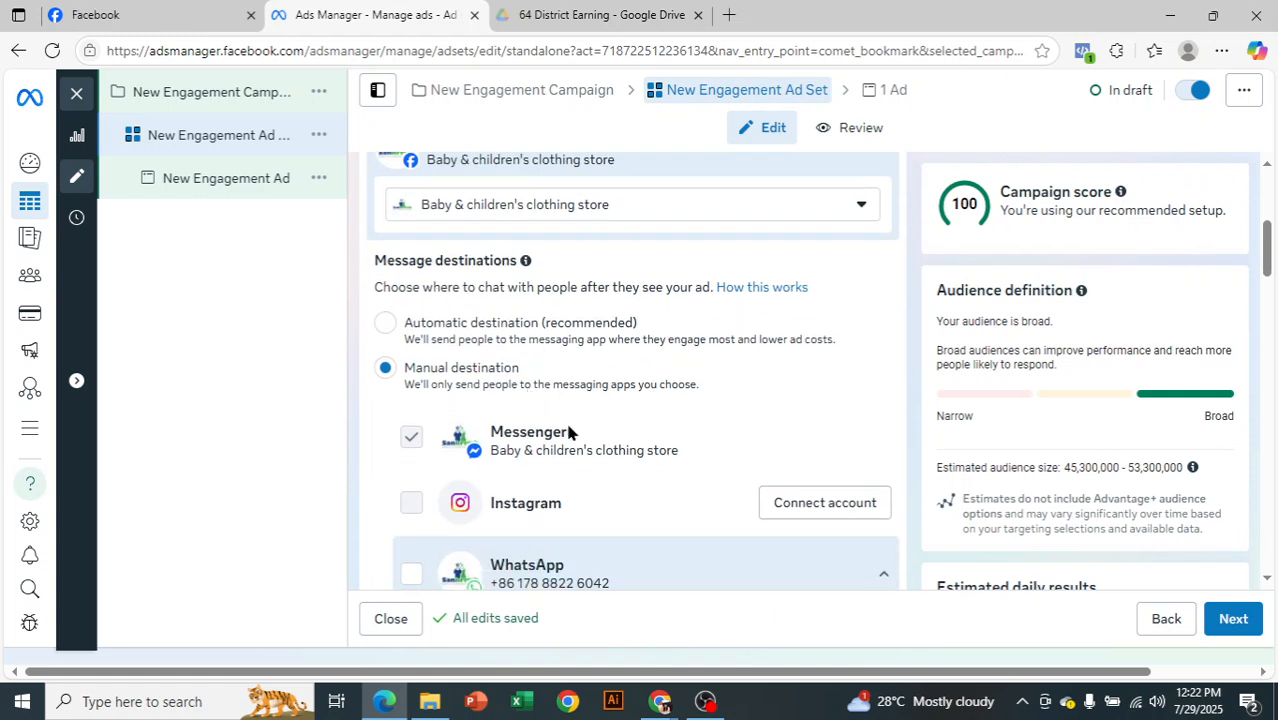
scroll(565, 425, down, 1)
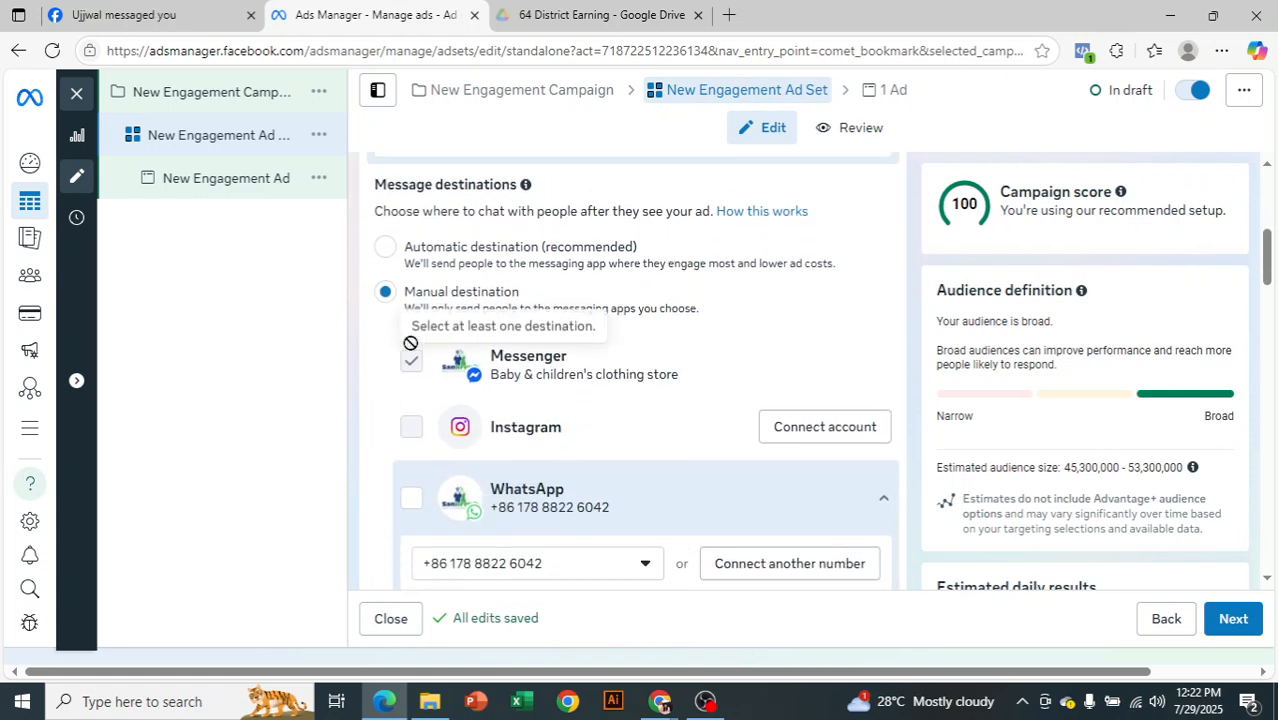
scroll(419, 330, up, 5)
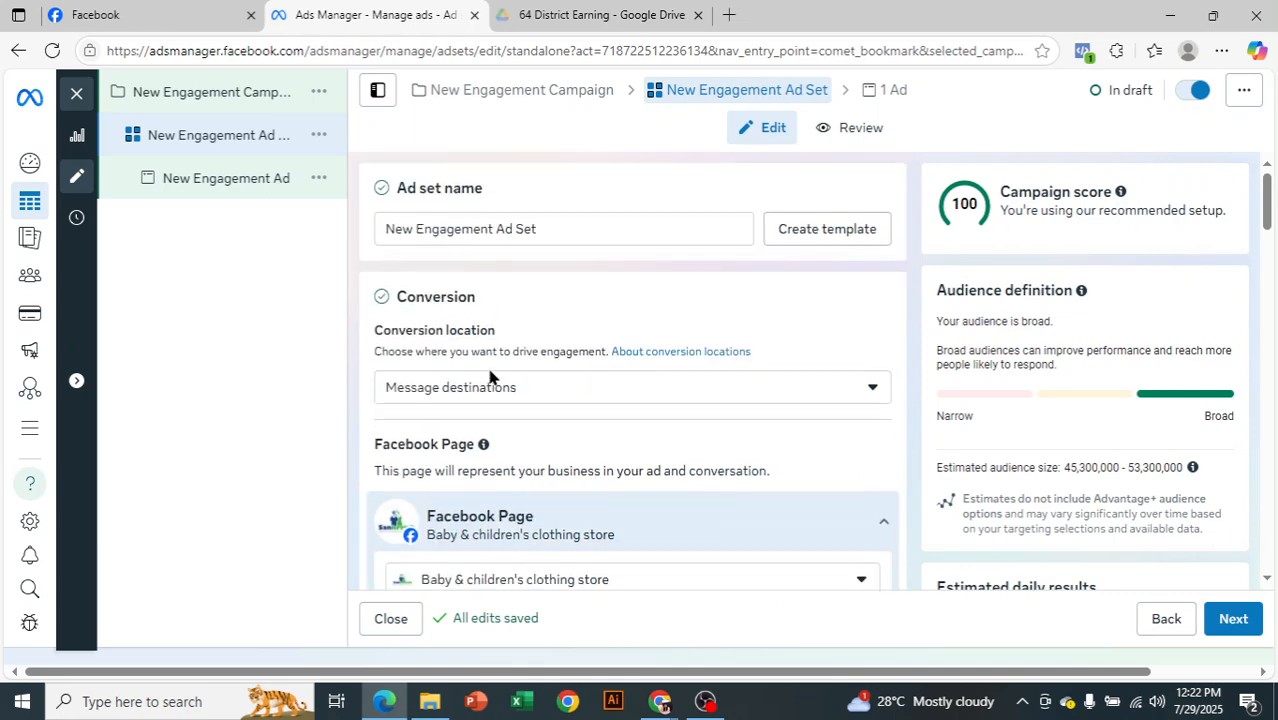
scroll(416, 392, down, 5)
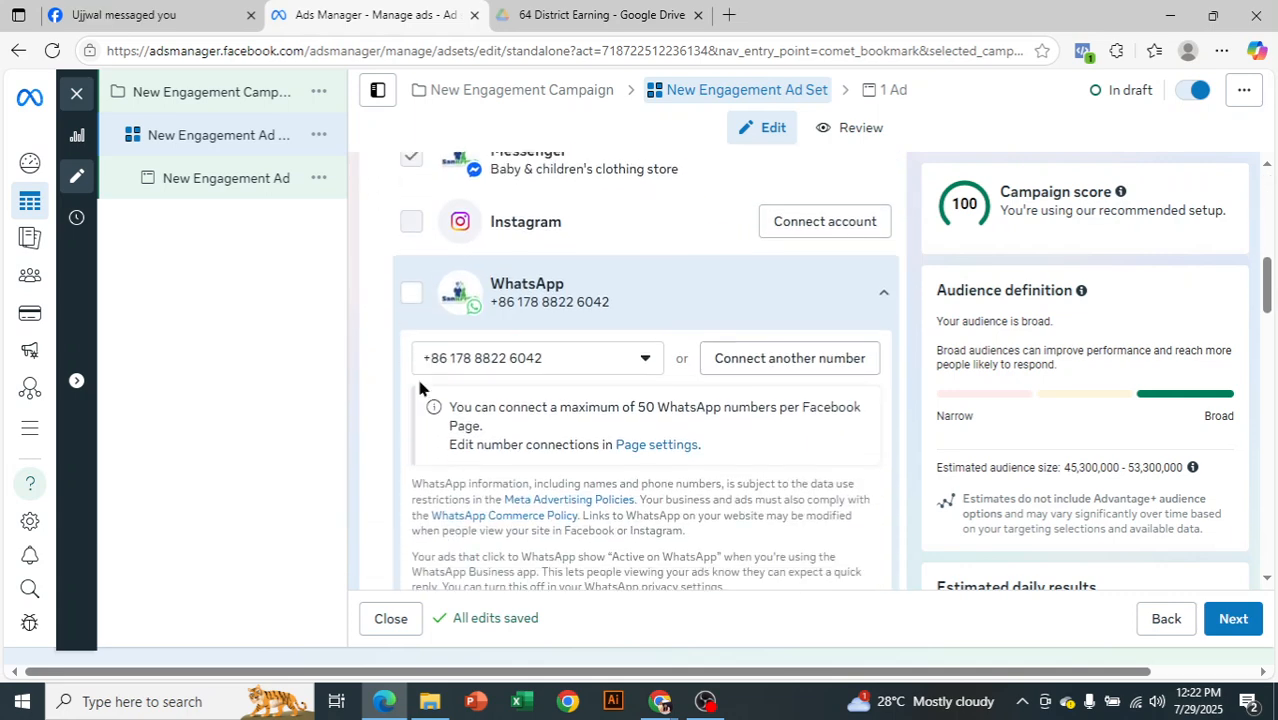
scroll(456, 276, up, 1)
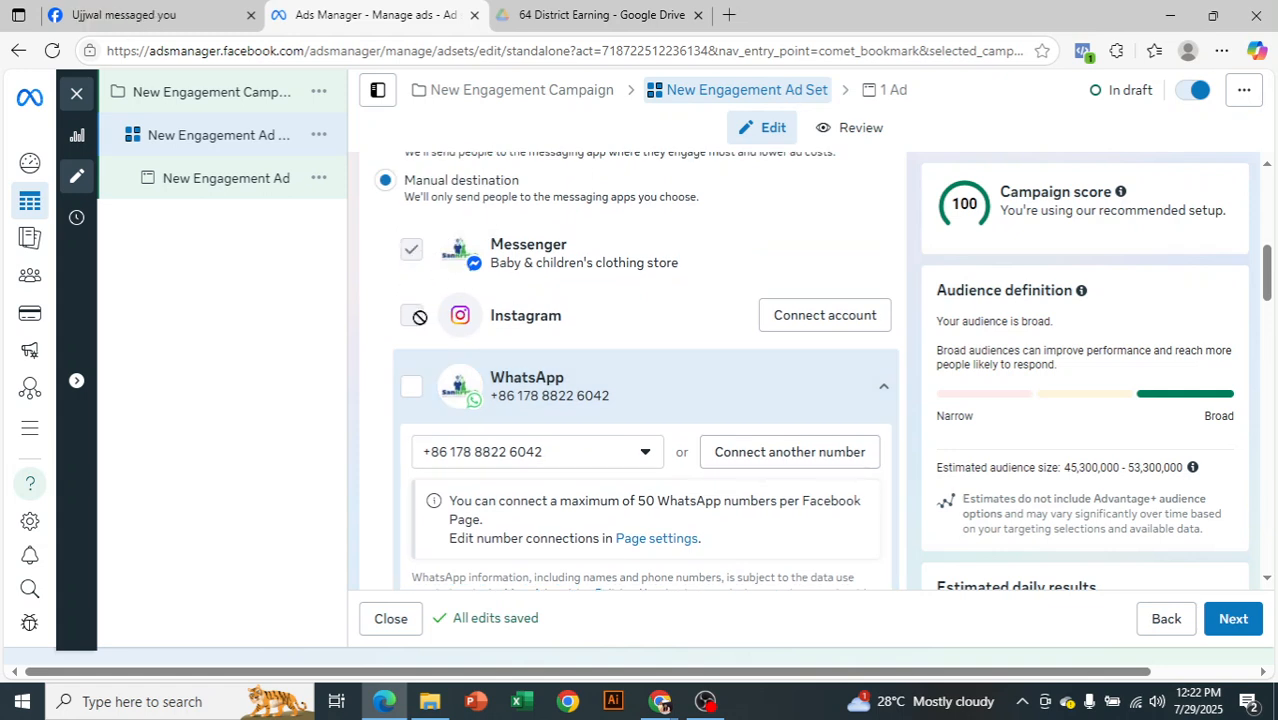
mouse_move(411, 312)
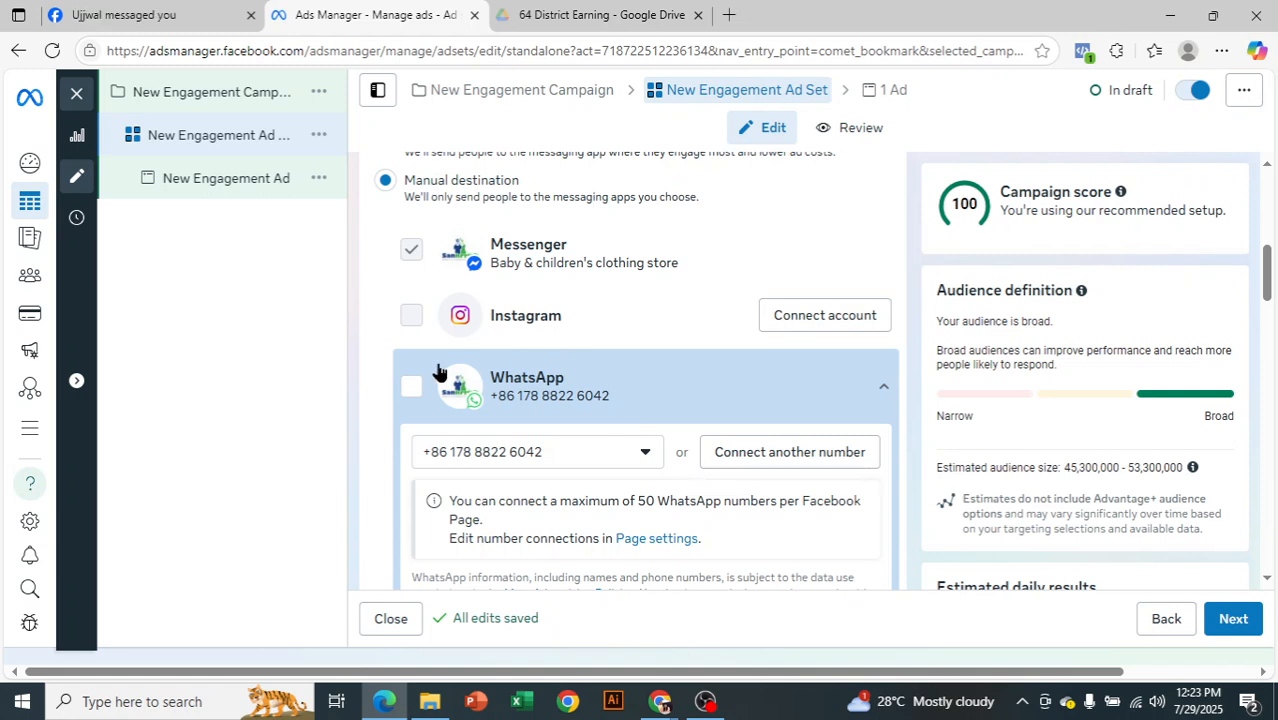
scroll(430, 388, up, 1)
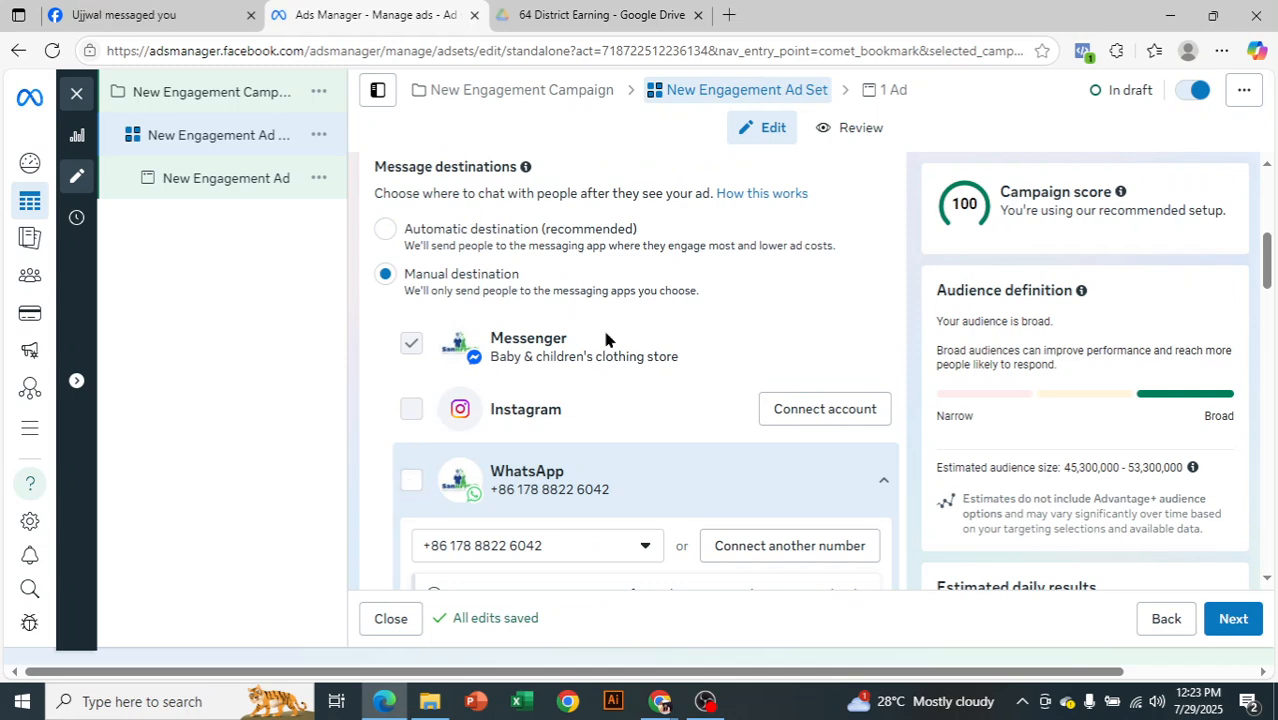
Set the ad set's performance goal to Maximize number of purchases through messaging
scroll(773, 394, down, 2)
scroll(776, 391, down, 4)
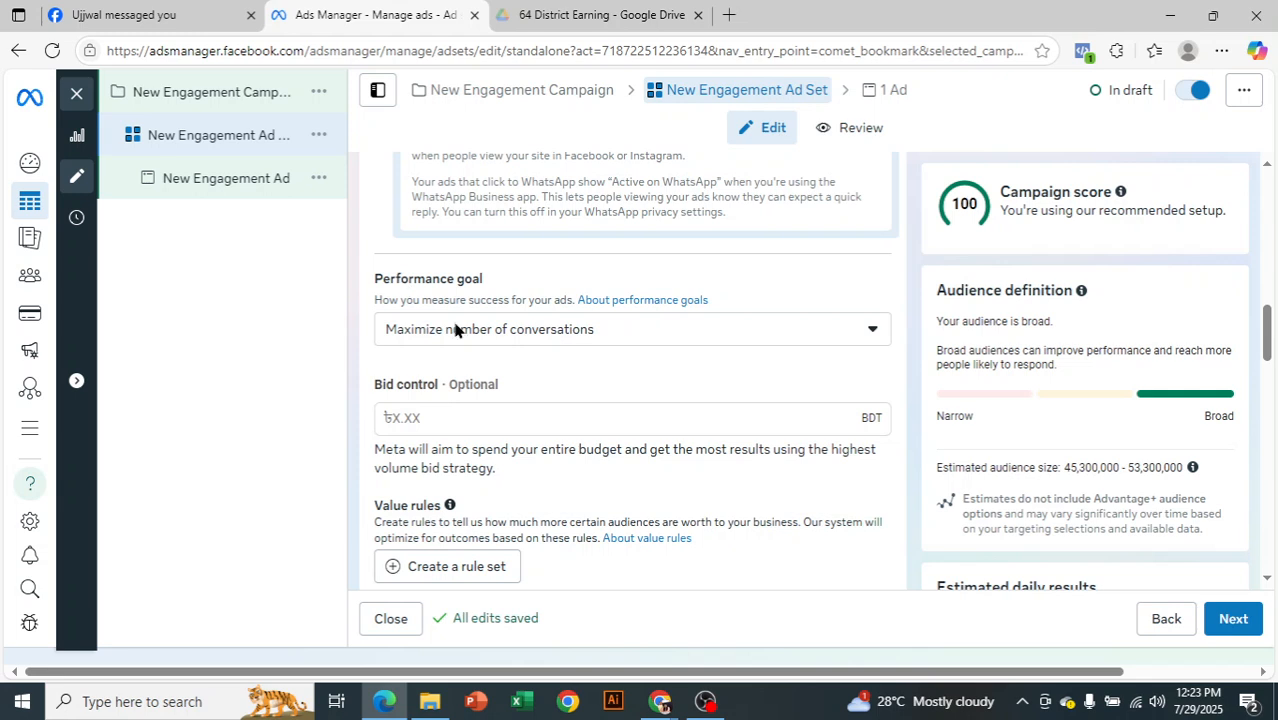
click(541, 333)
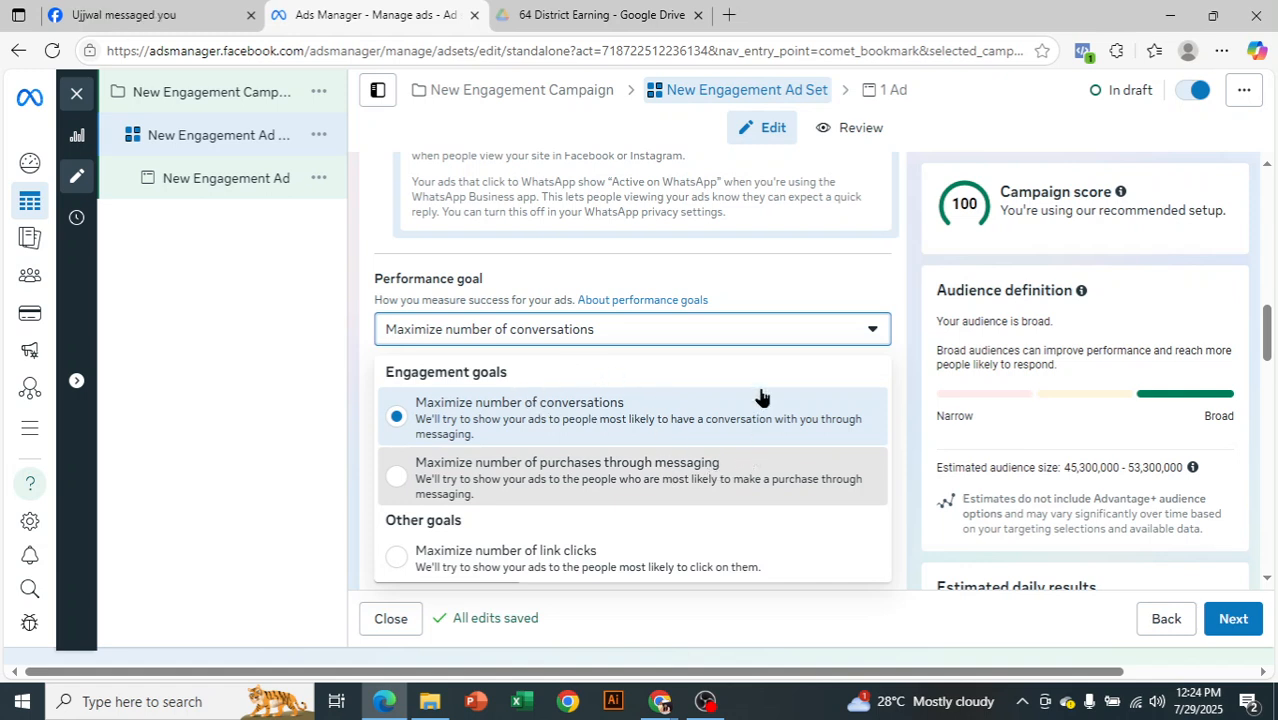
click(700, 507)
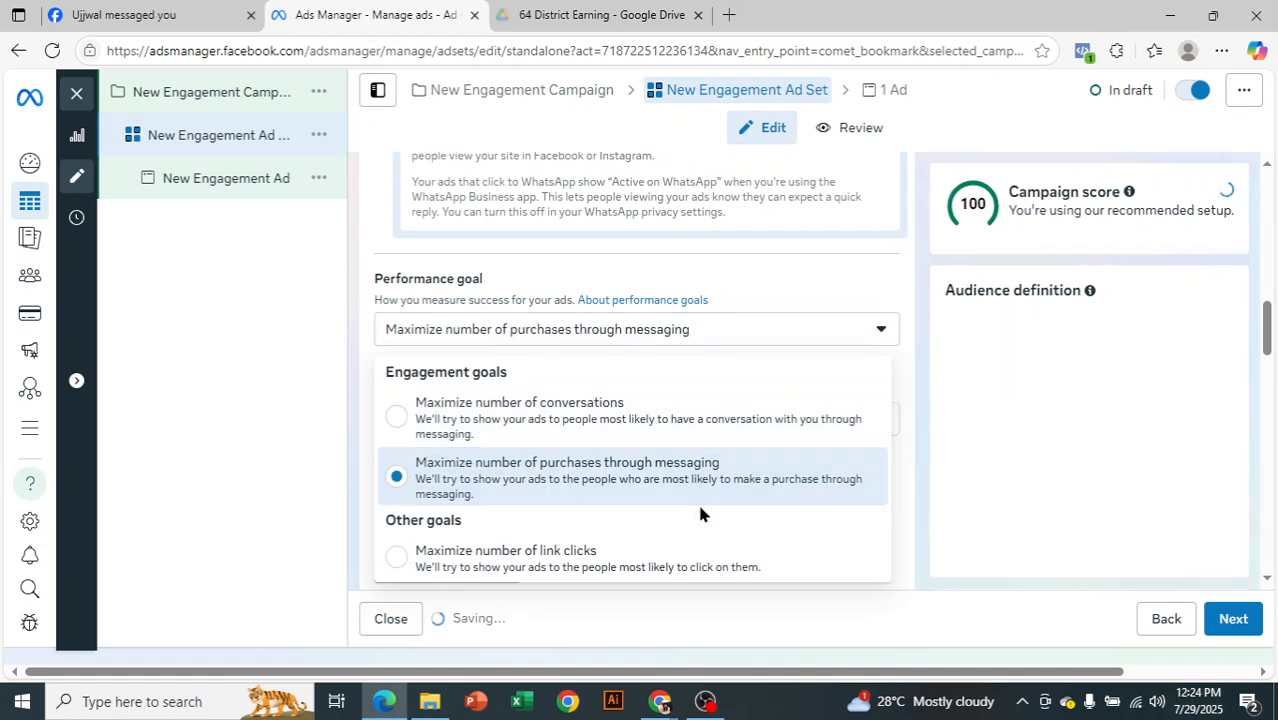
click(262, 422)
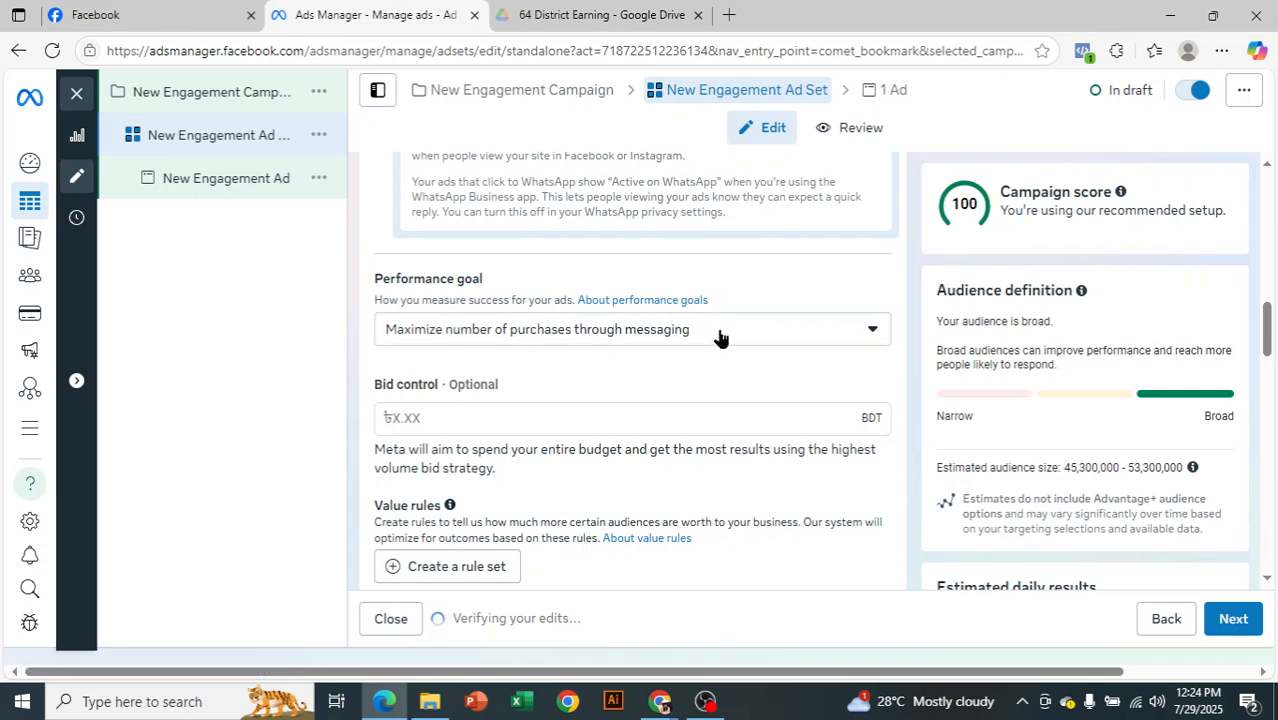
Examine the ad set's bid control, value rules, attribution, budget and schedule, audience location and Advantage+ audience settings
scroll(718, 338, down, 1)
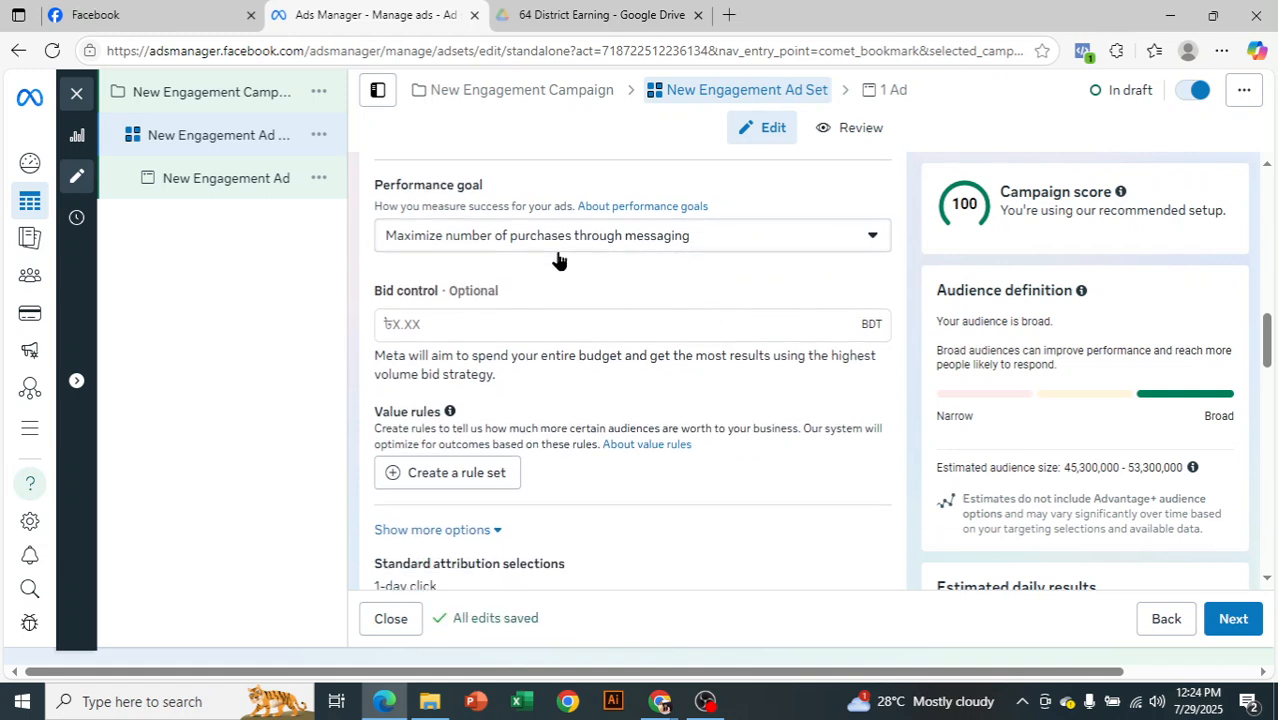
drag(382, 295, 436, 308)
click(408, 300)
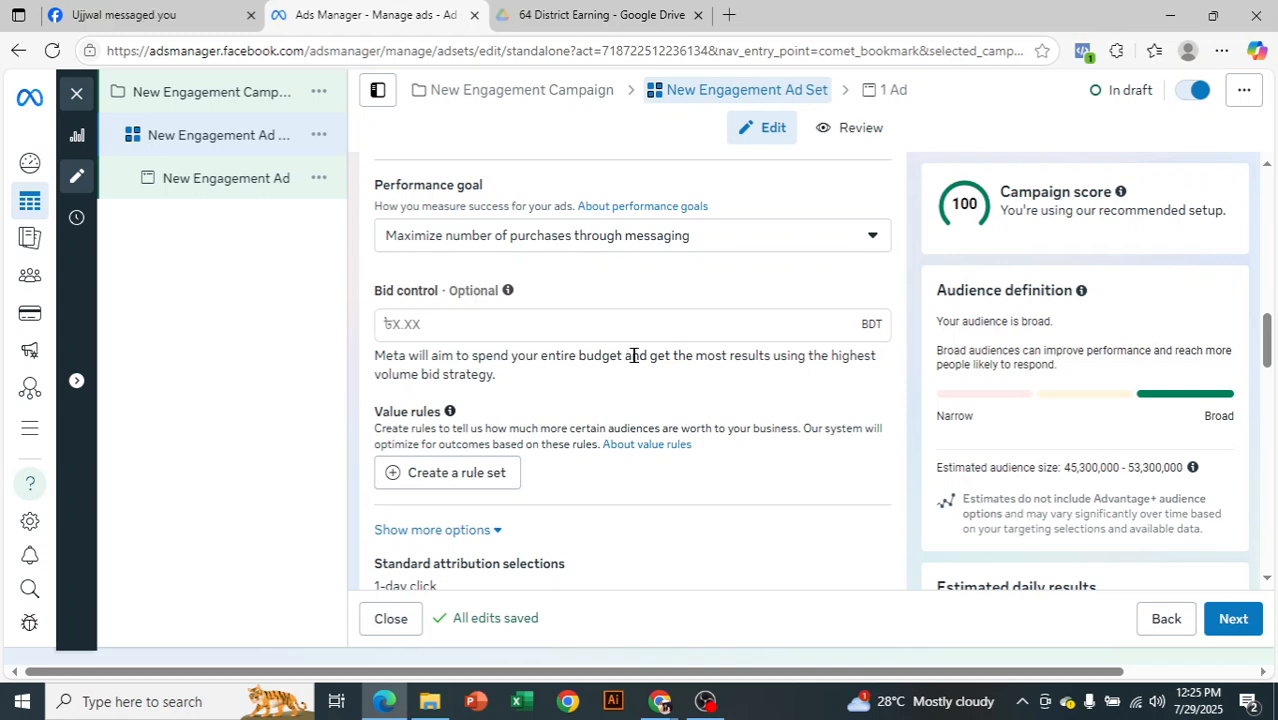
scroll(645, 356, down, 2)
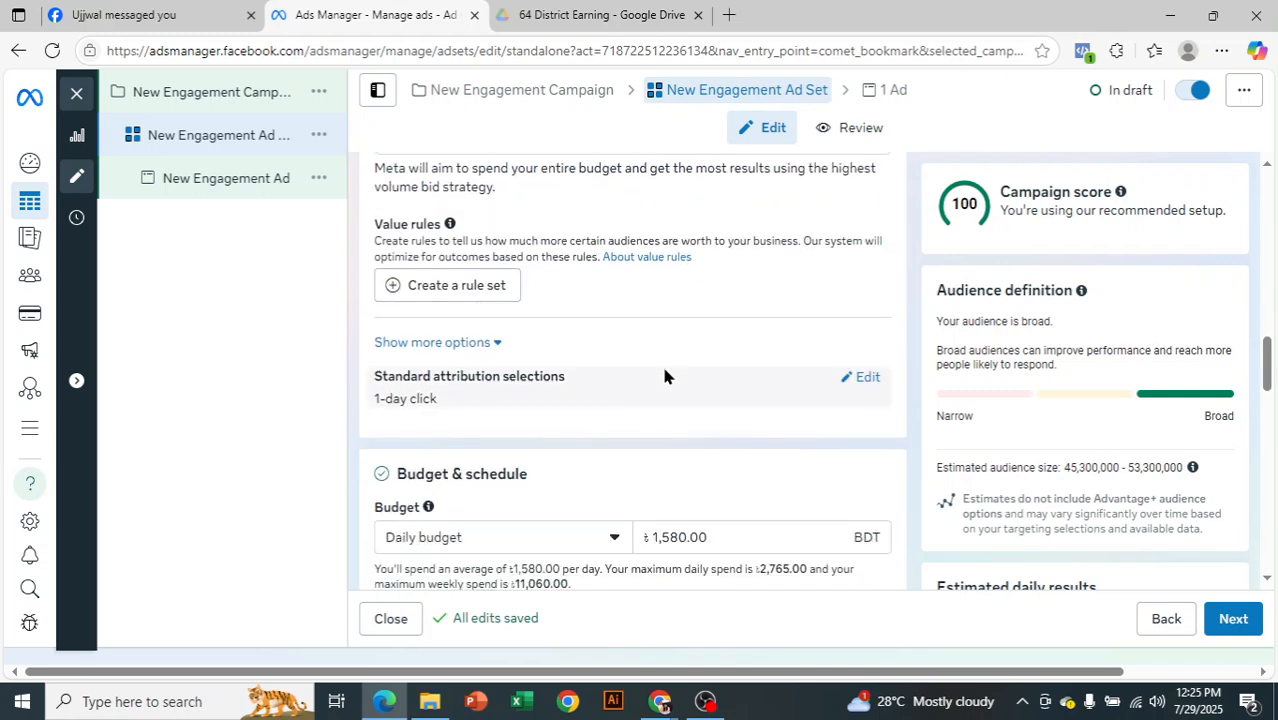
scroll(664, 376, down, 2)
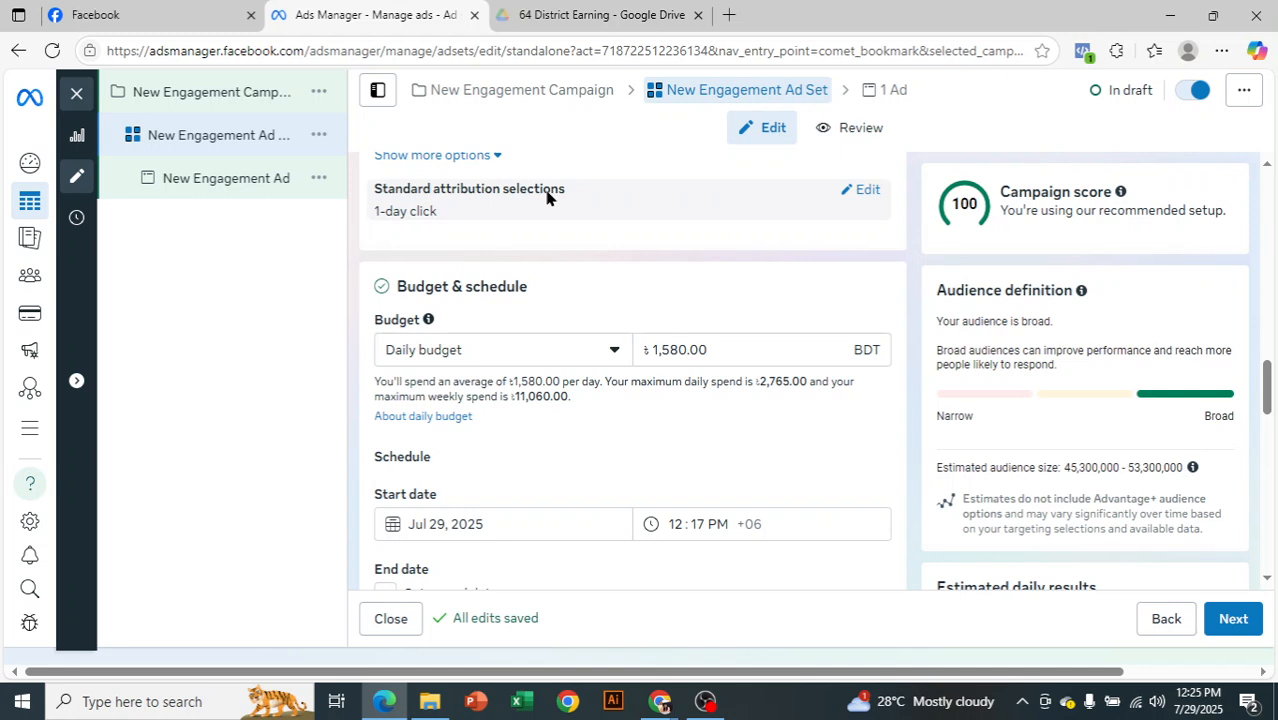
scroll(546, 197, up, 1)
scroll(642, 288, down, 2)
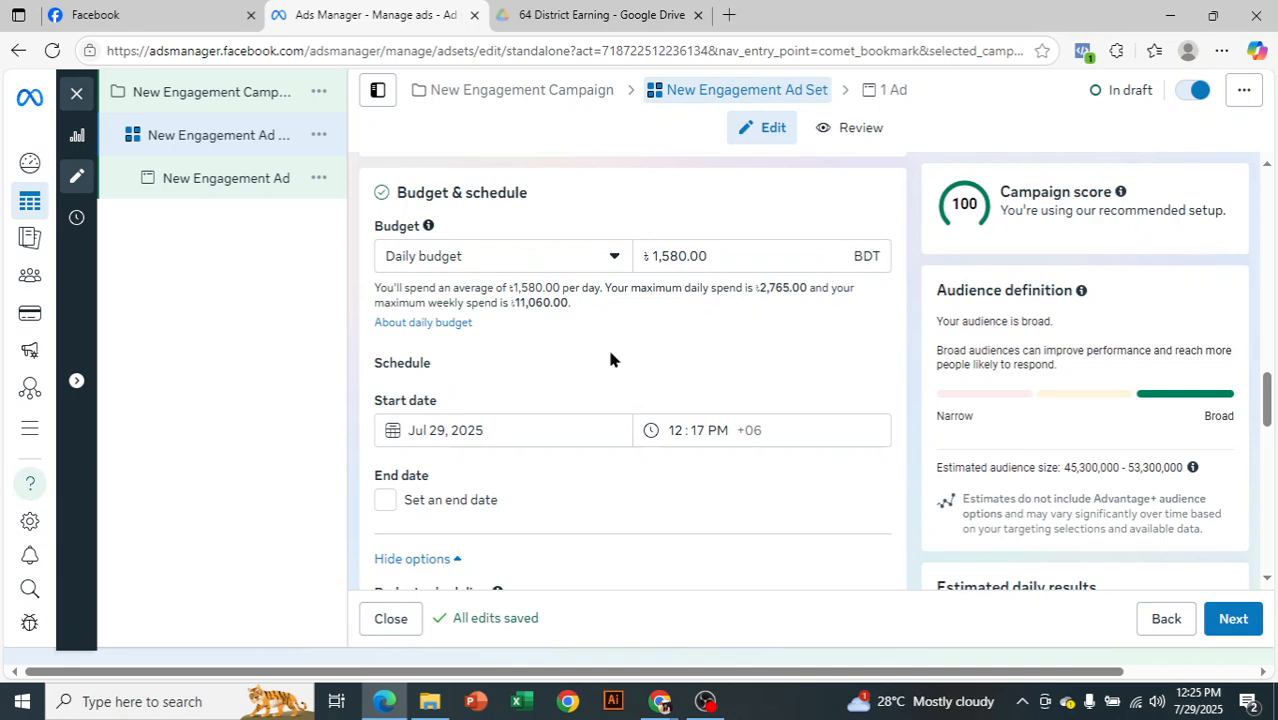
scroll(606, 360, down, 1)
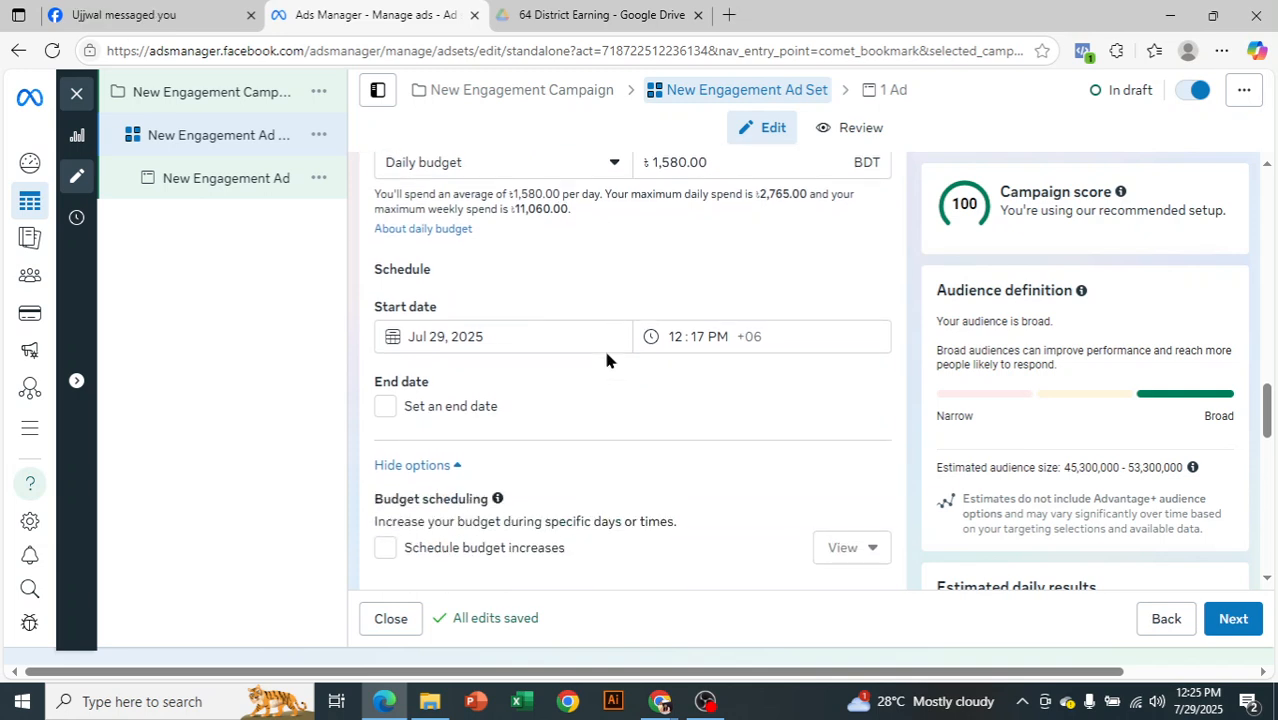
scroll(606, 360, down, 5)
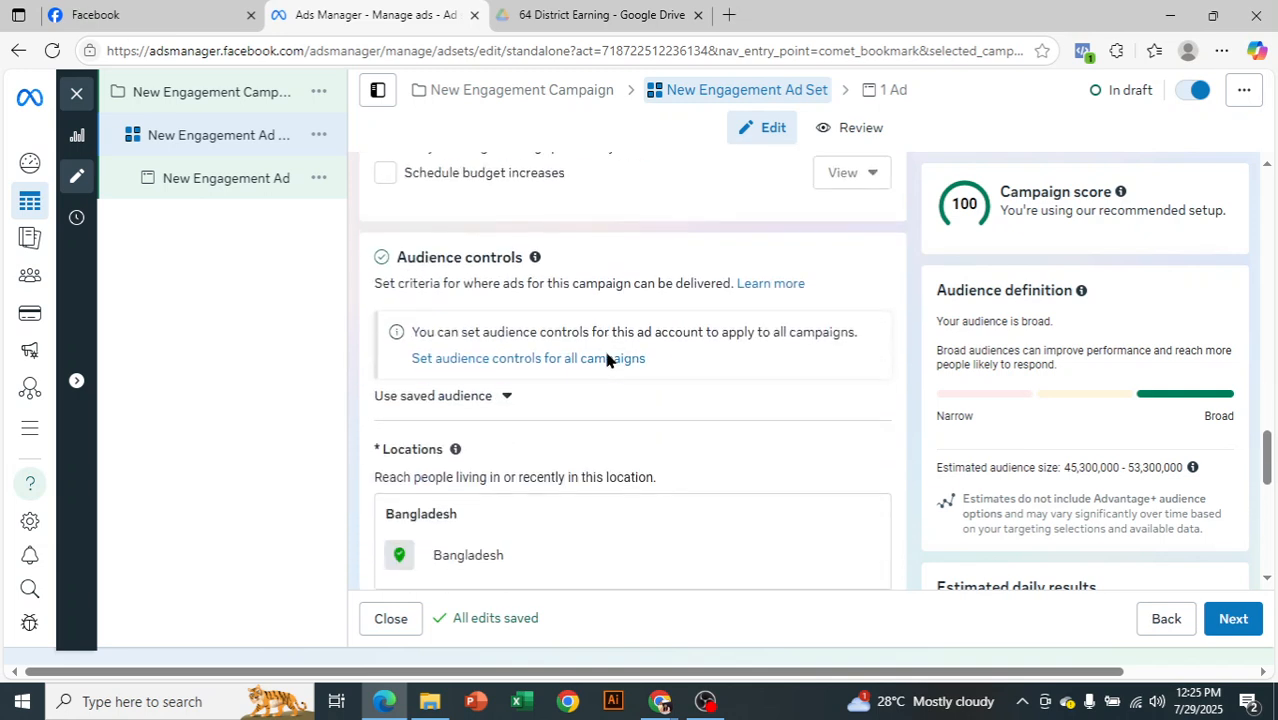
scroll(605, 360, down, 1)
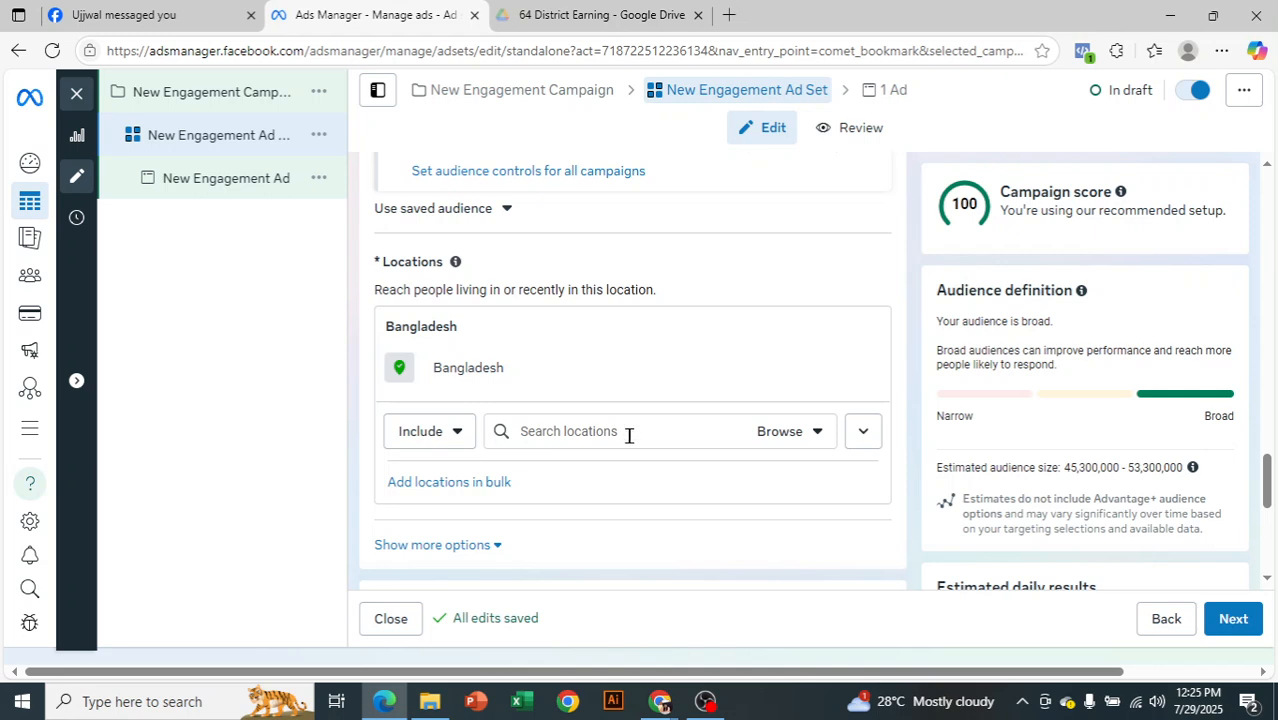
scroll(612, 450, down, 2)
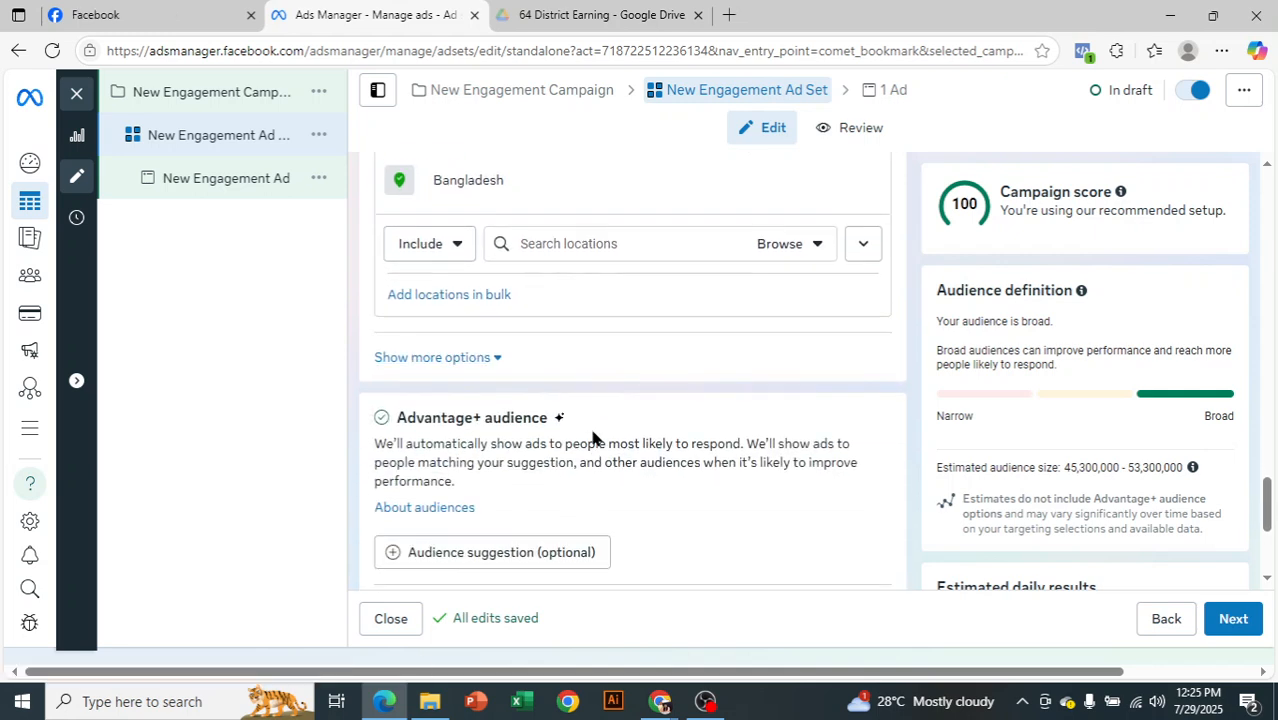
Open the optional audience suggestion in the Advantage+ audience section and activate its detailed targeting search
scroll(530, 460, down, 1)
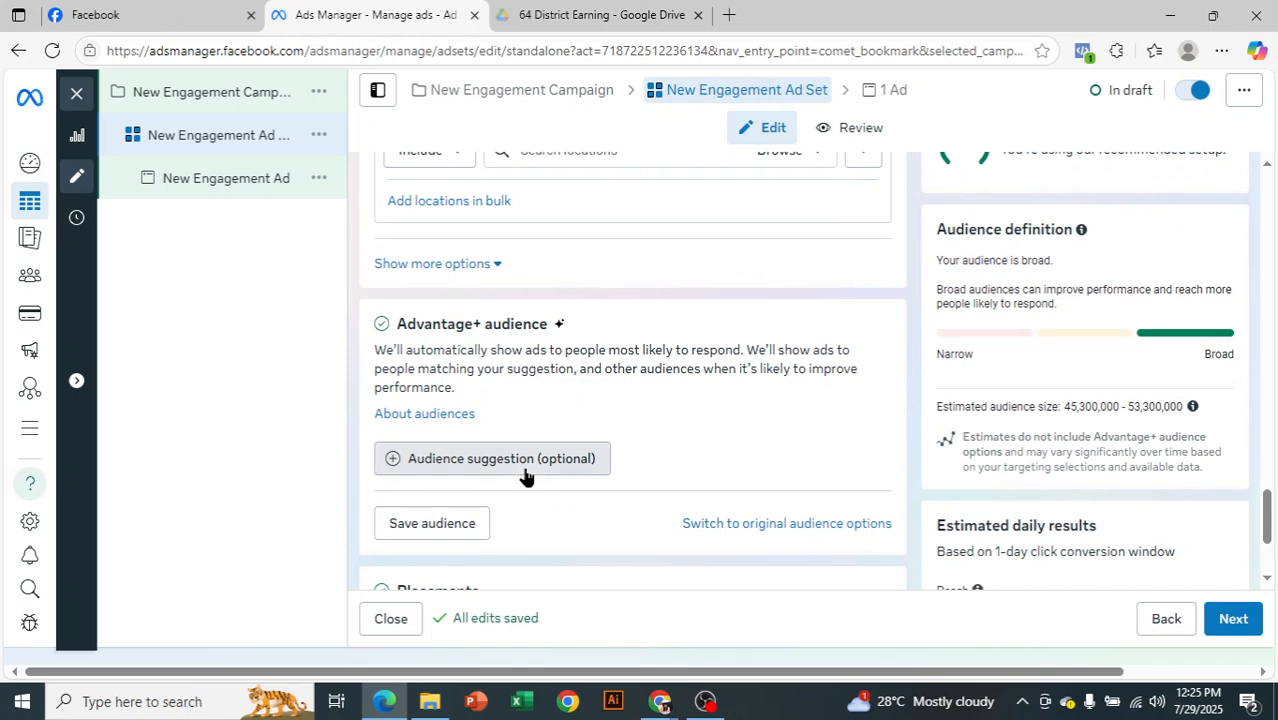
click(527, 459)
scroll(603, 440, down, 1)
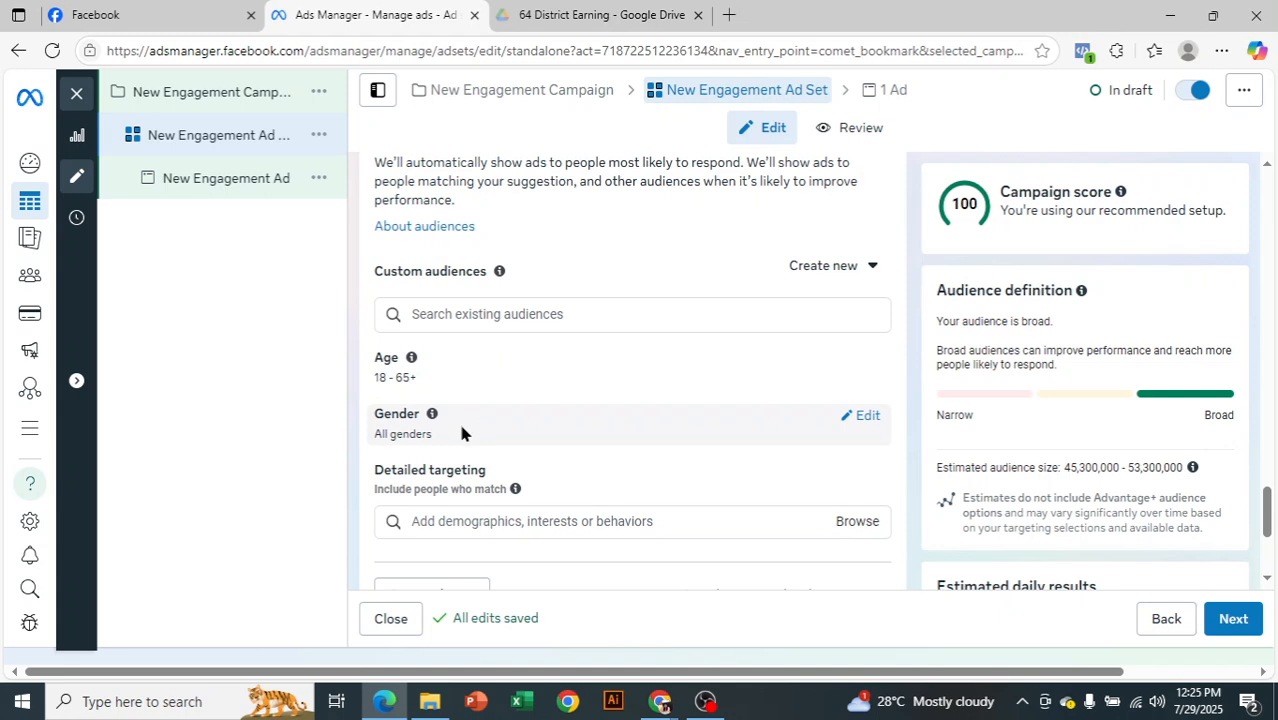
scroll(464, 427, down, 1)
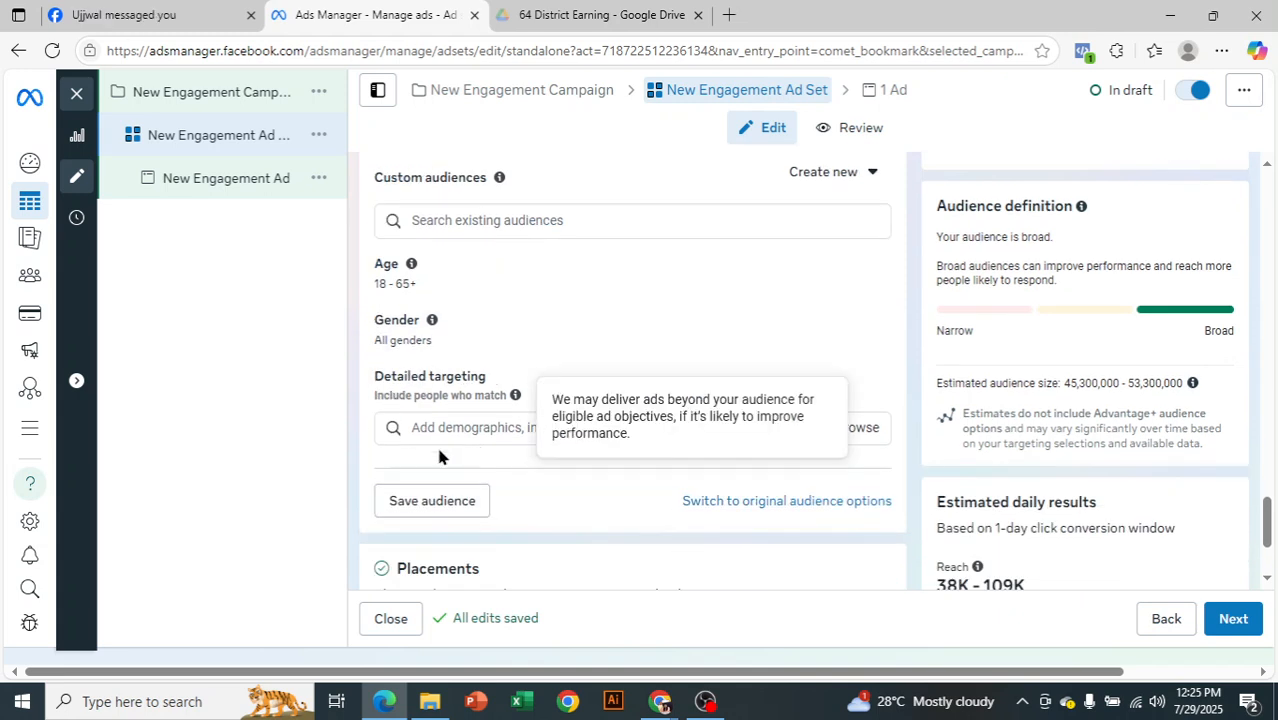
click(478, 427)
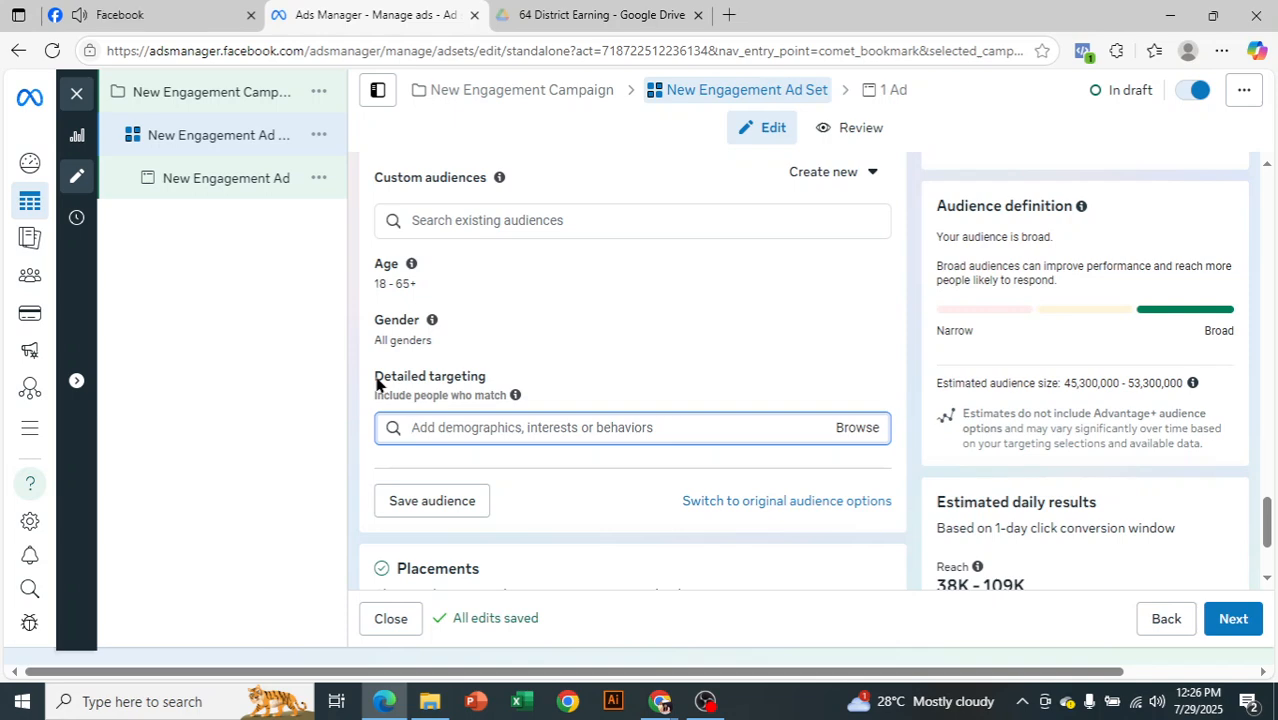
click(709, 692)
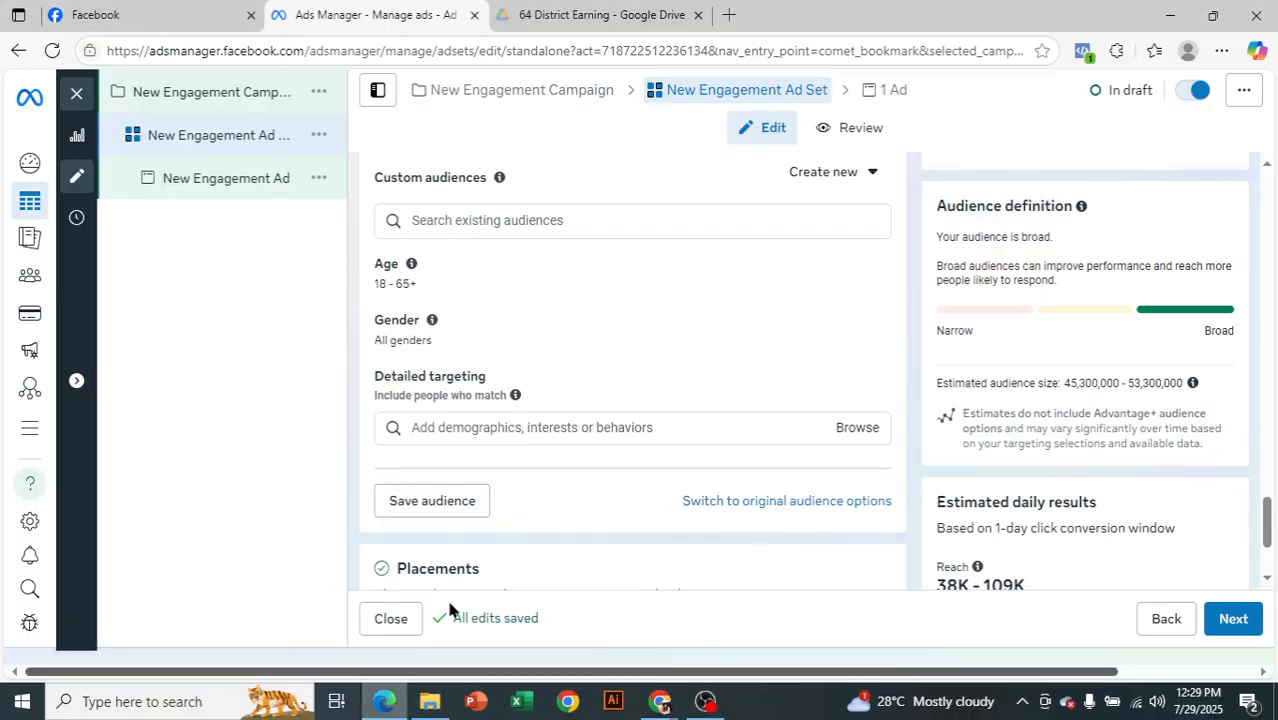
click(384, 701)
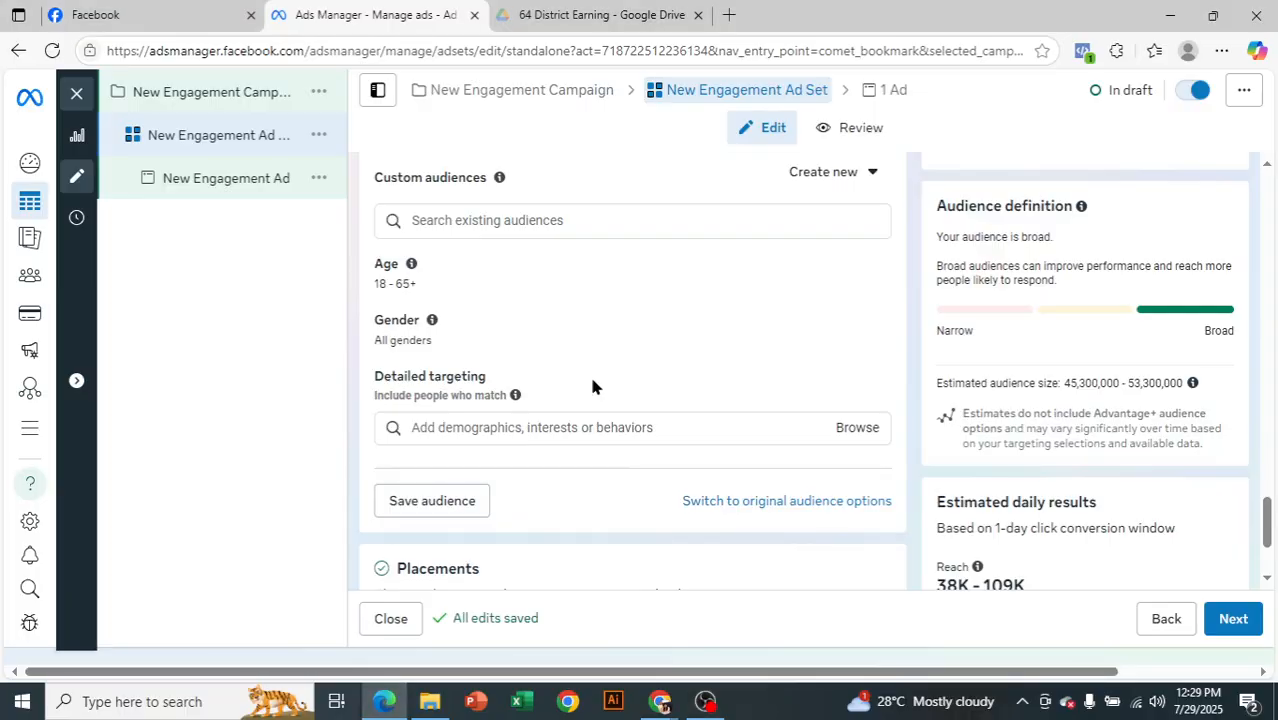
key(alt+Tab)
key(super+Tab)
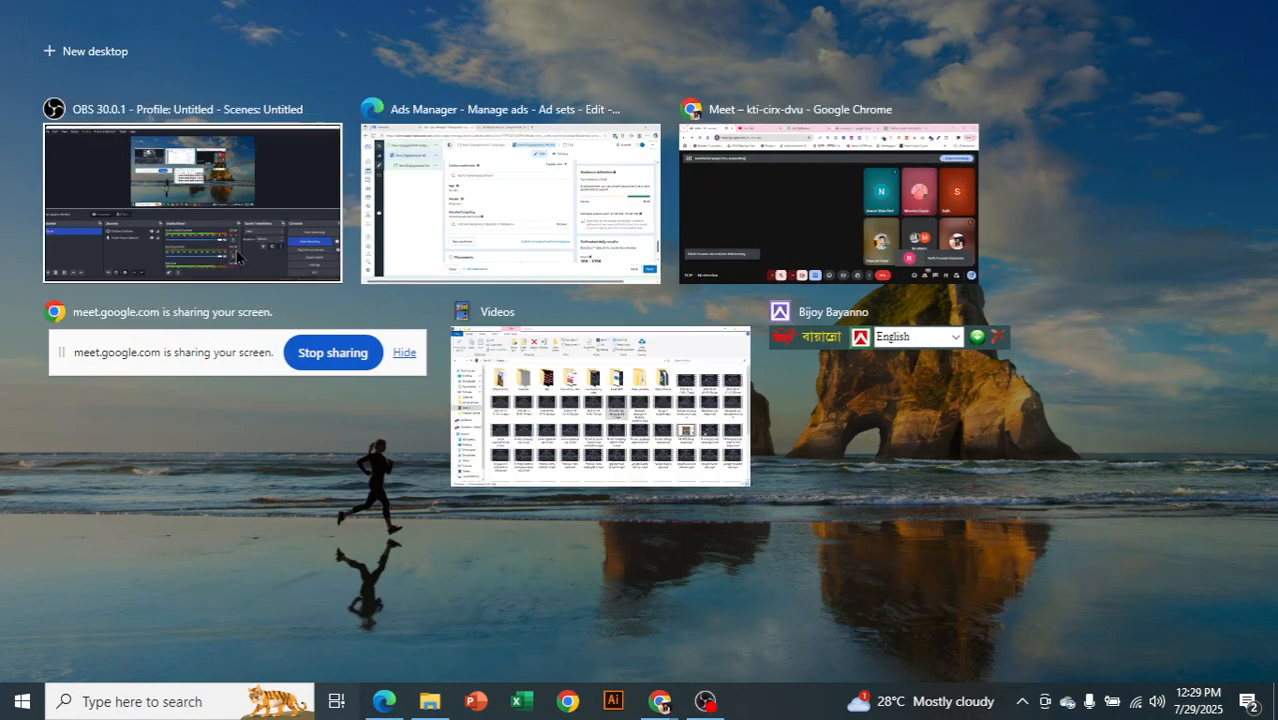
click(553, 214)
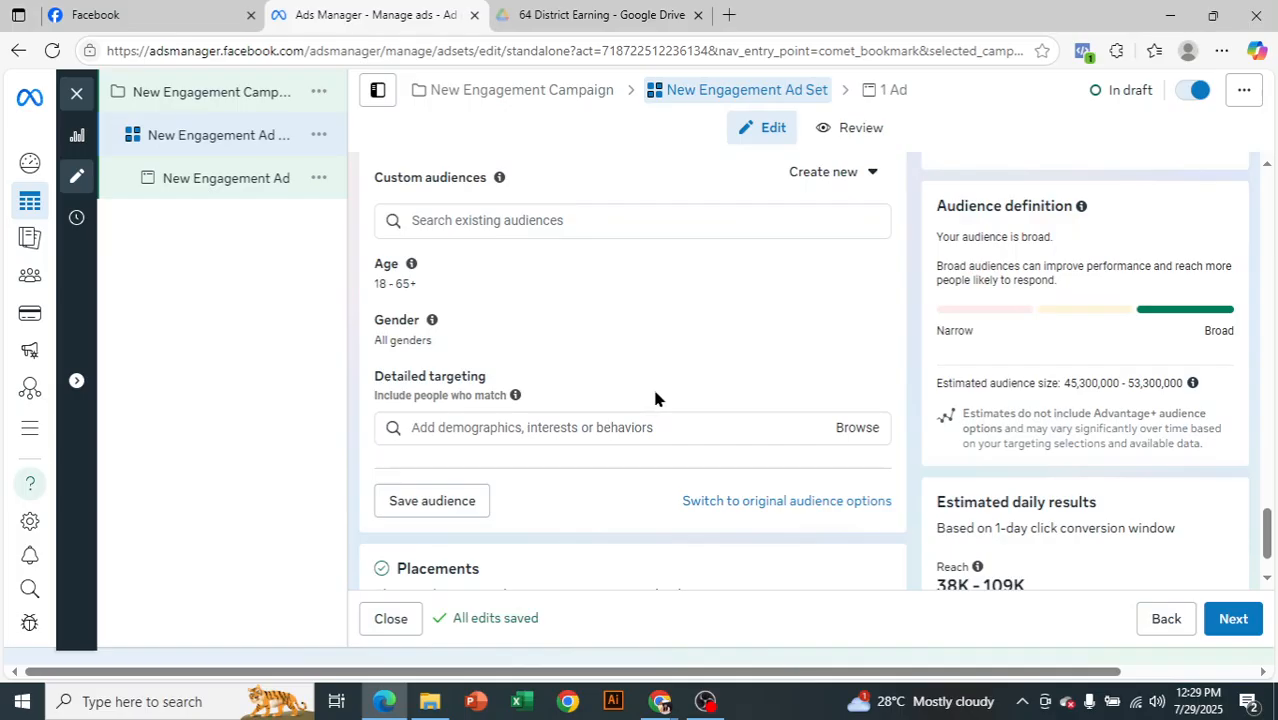
Browse the detailed targeting demographics and examine the education level options under Education
scroll(655, 399, down, 1)
click(855, 336)
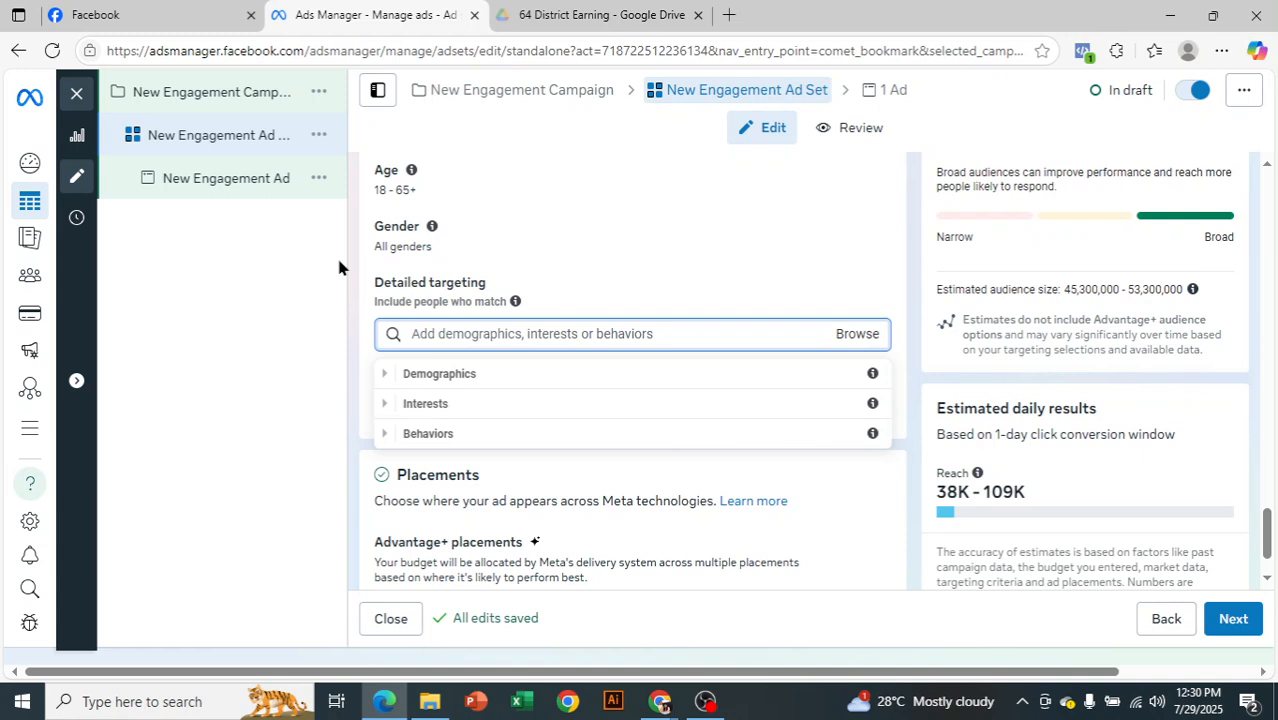
click(388, 381)
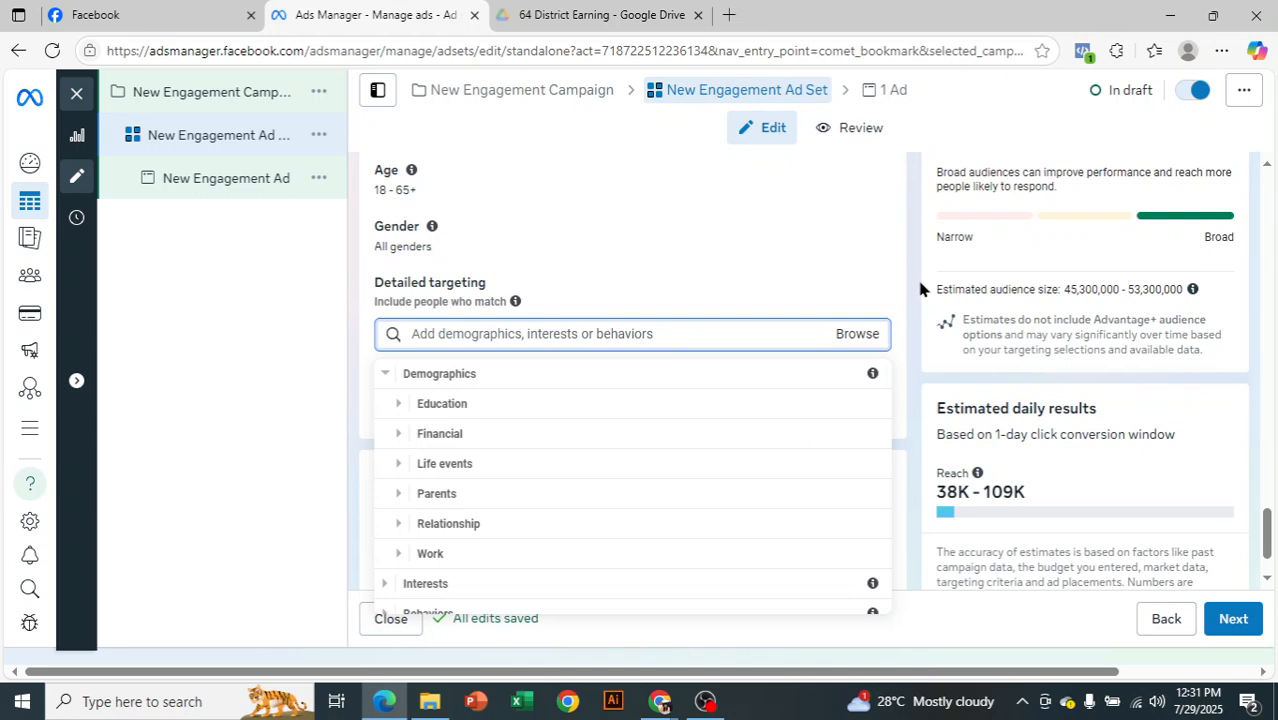
click(400, 405)
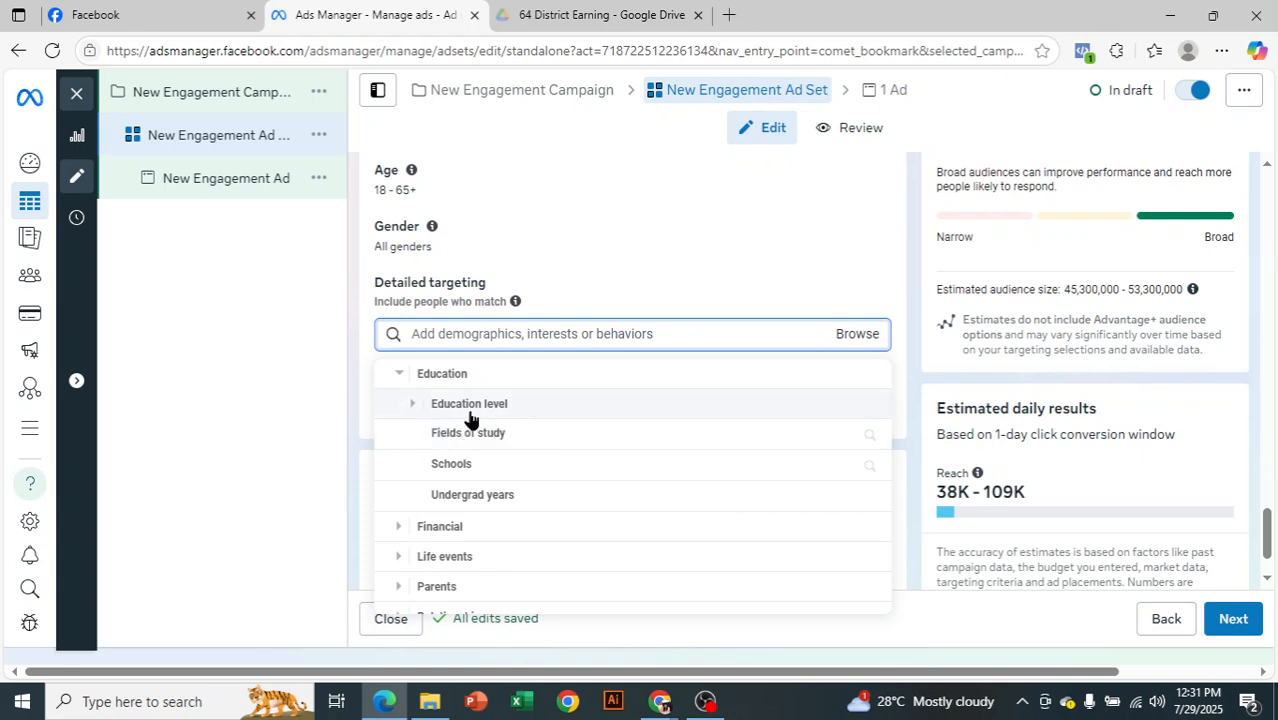
click(412, 403)
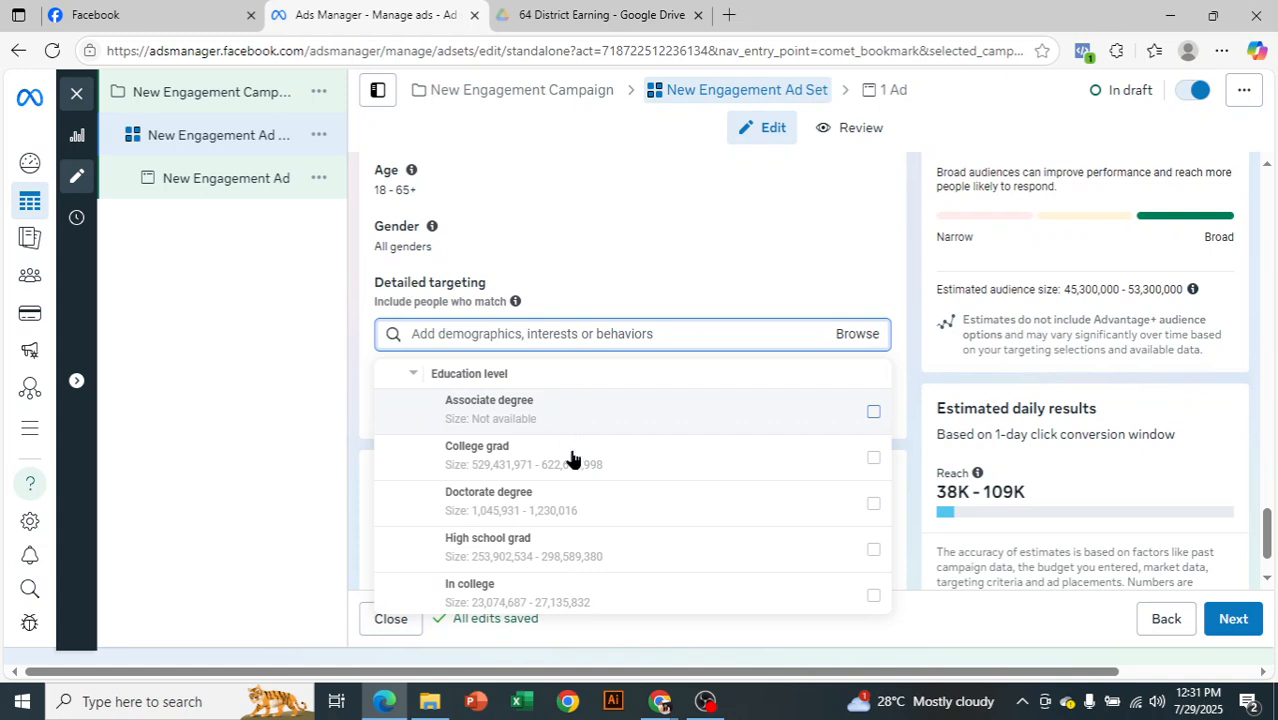
scroll(575, 513, down, 1)
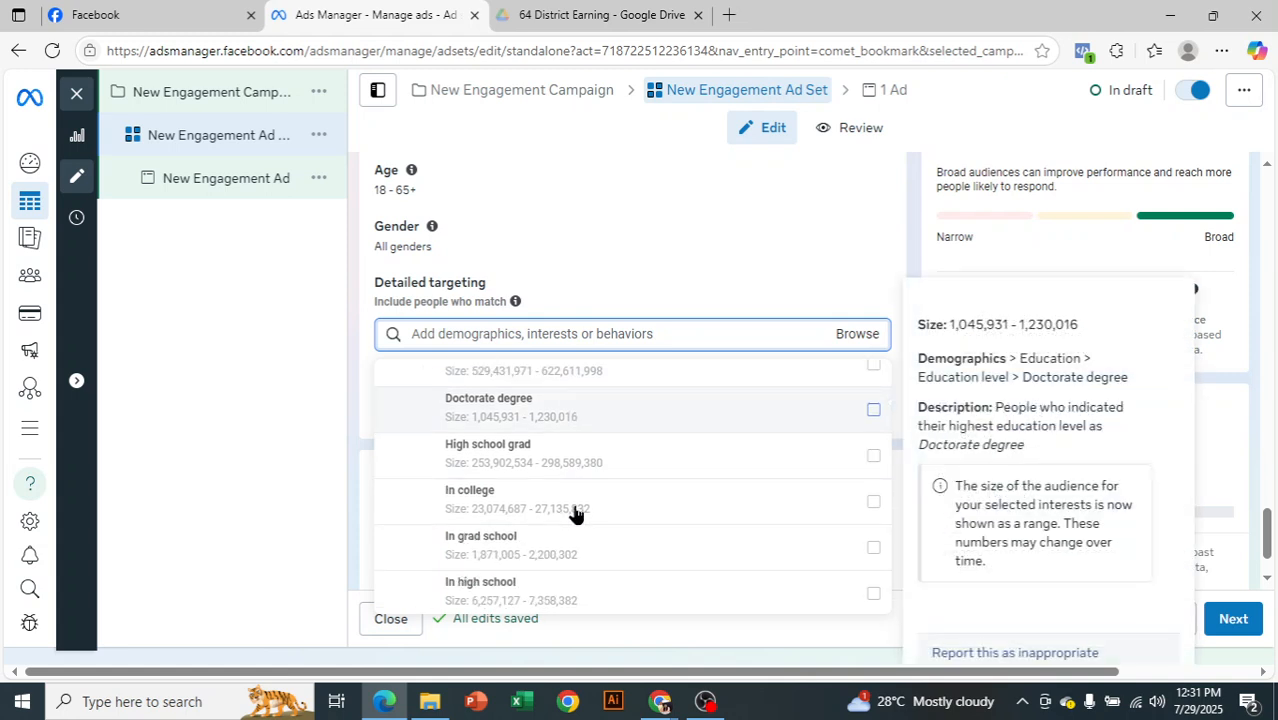
scroll(593, 470, down, 1)
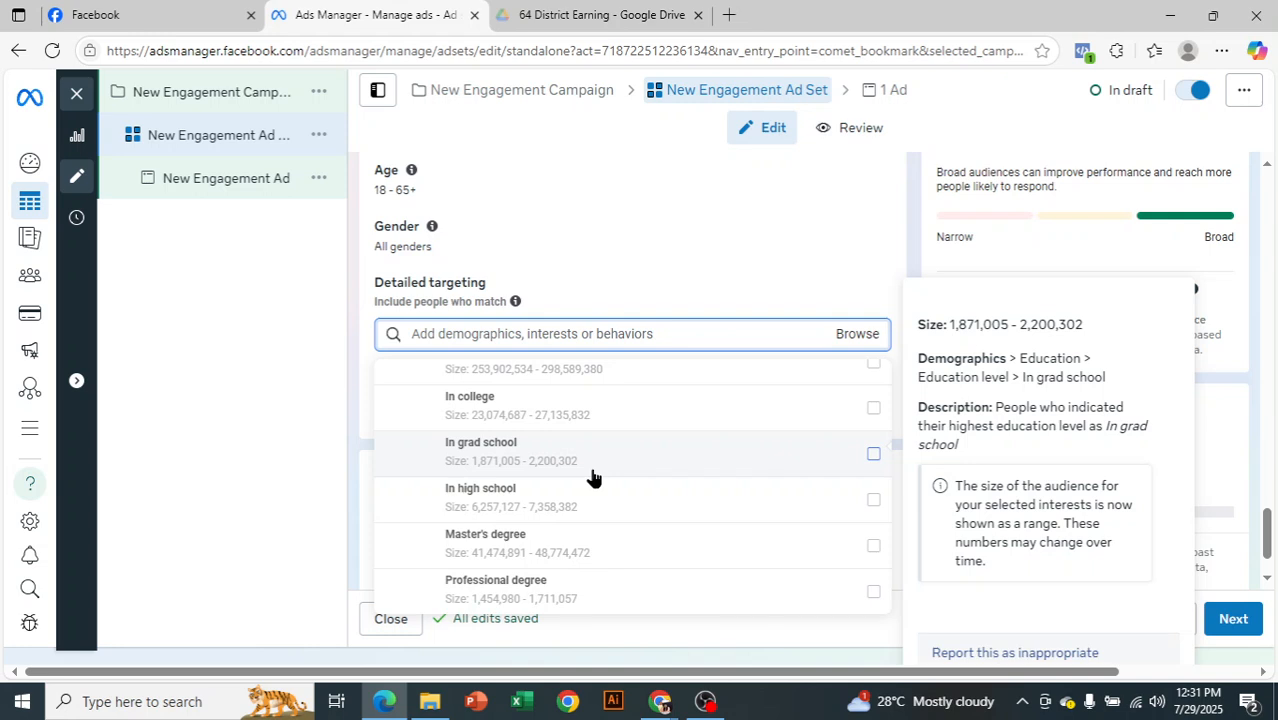
scroll(593, 477, down, 2)
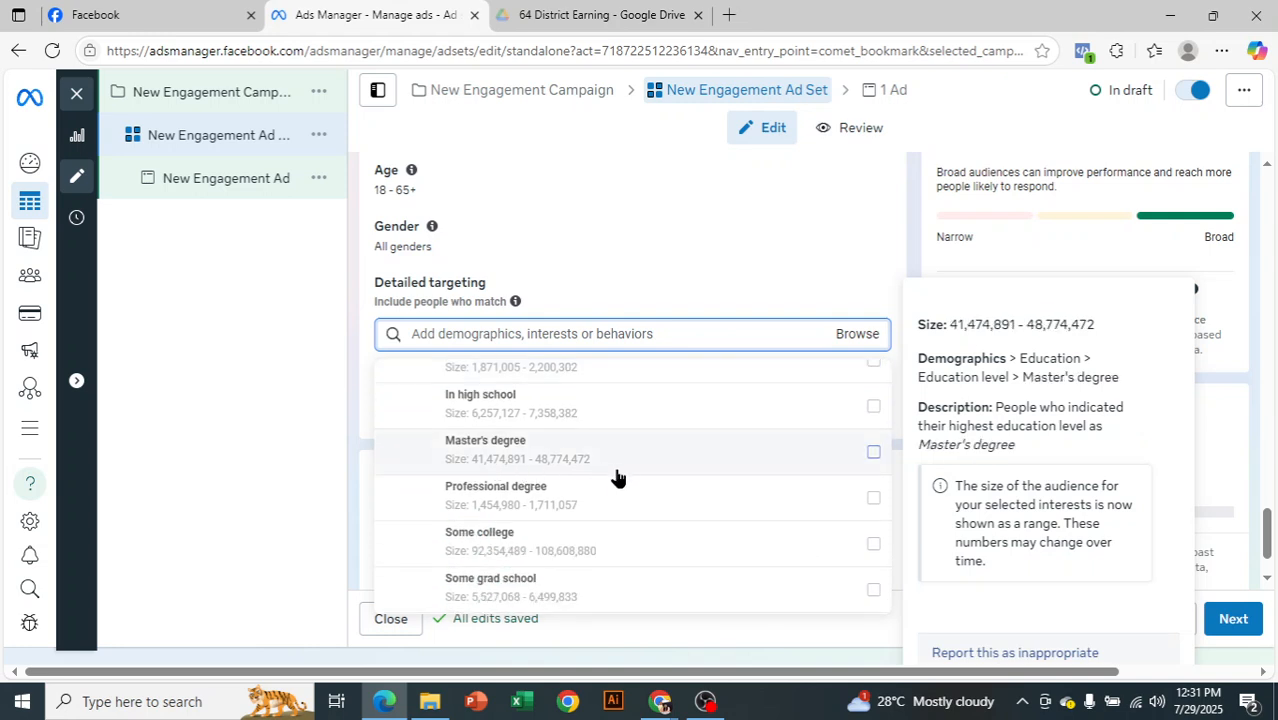
scroll(622, 480, down, 2)
scroll(625, 480, down, 1)
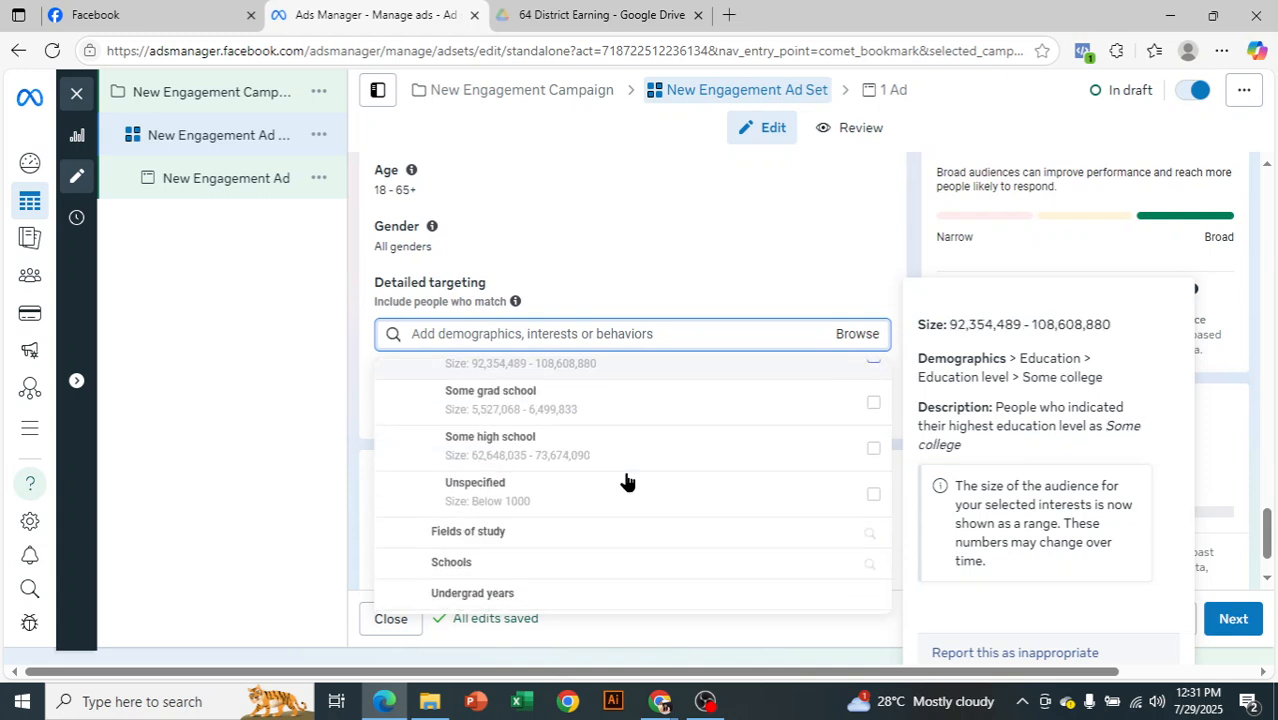
scroll(627, 482, up, 8)
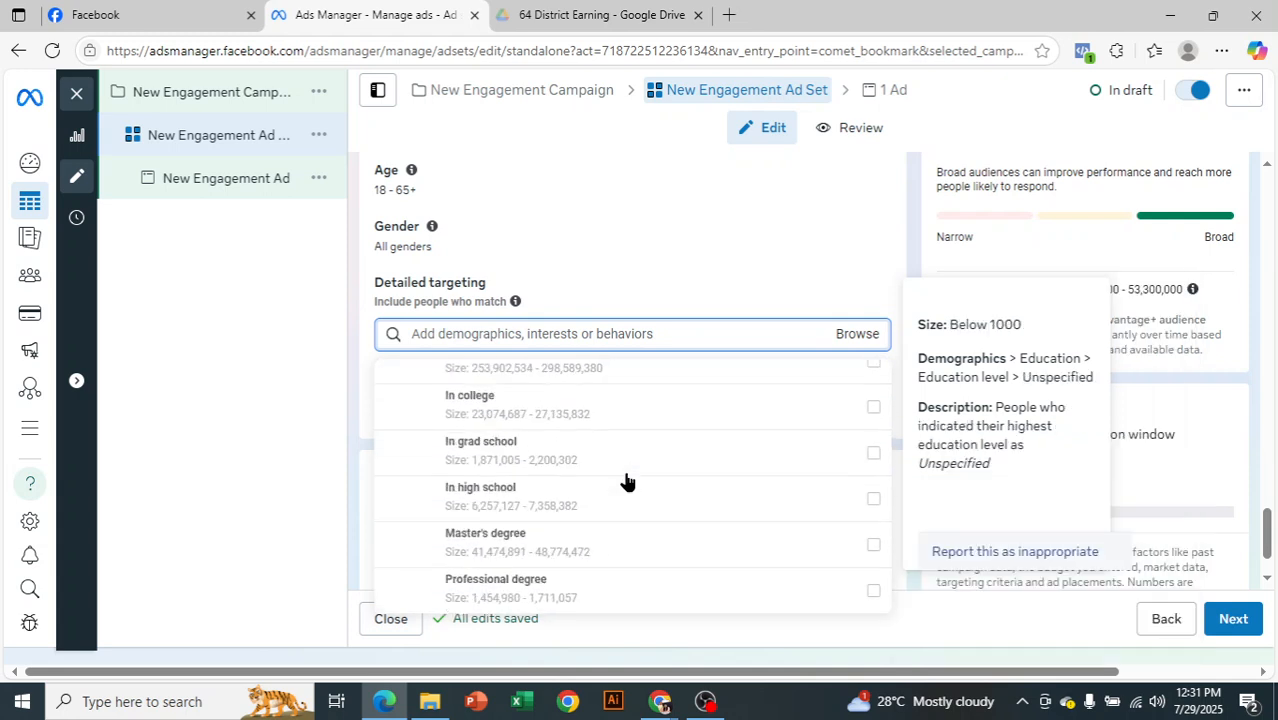
scroll(585, 480, up, 3)
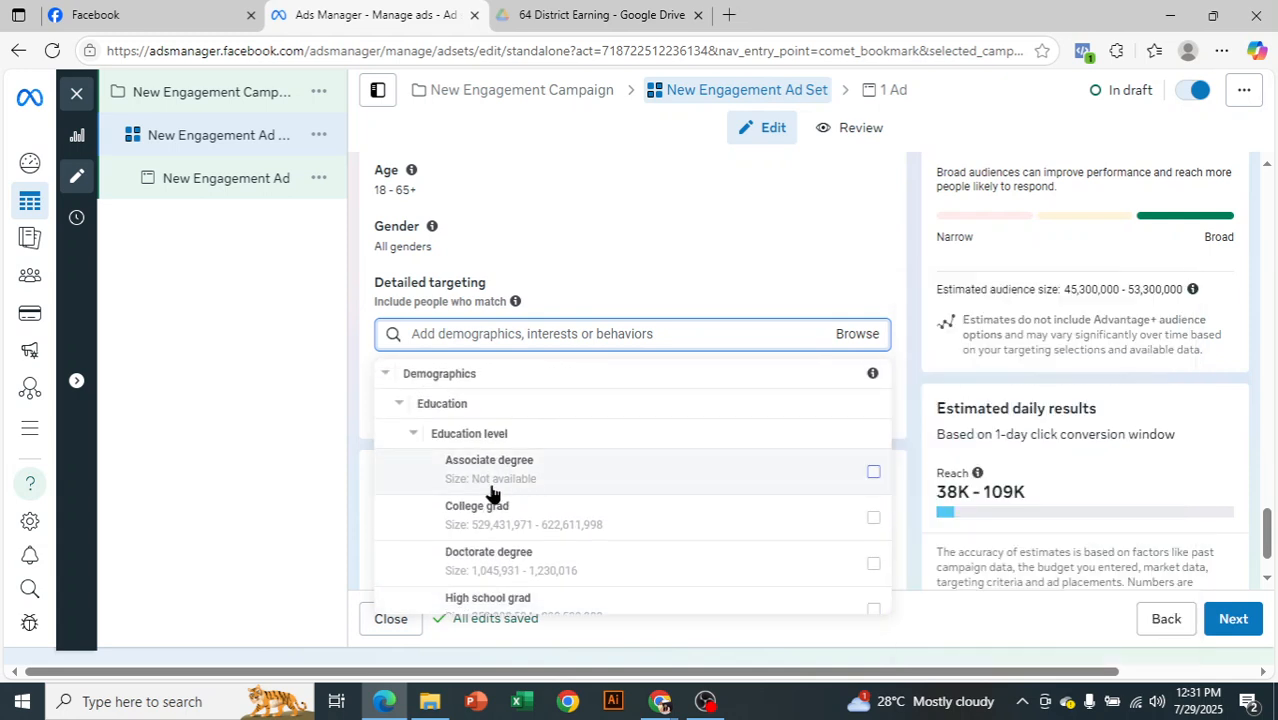
click(402, 430)
click(400, 378)
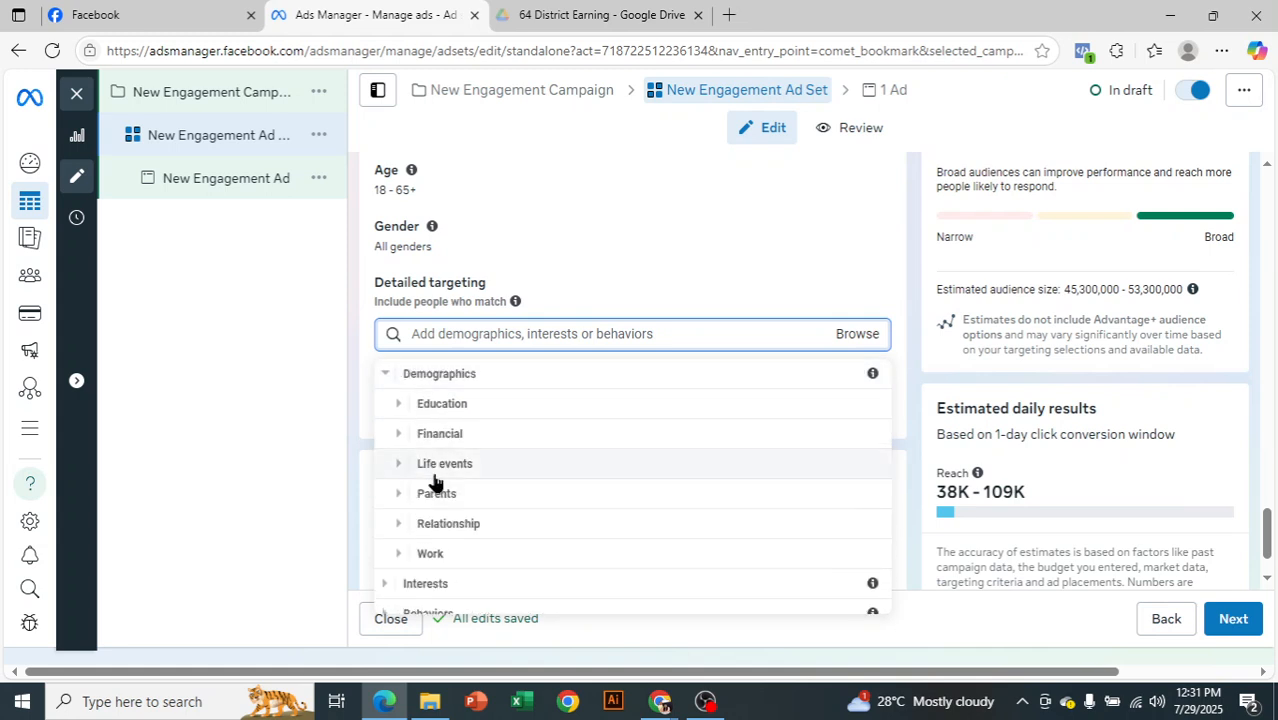
Search the education fields of study for "dhaka", add University of Dhaka to the detailed targeting, and remove it again
click(397, 405)
click(463, 434)
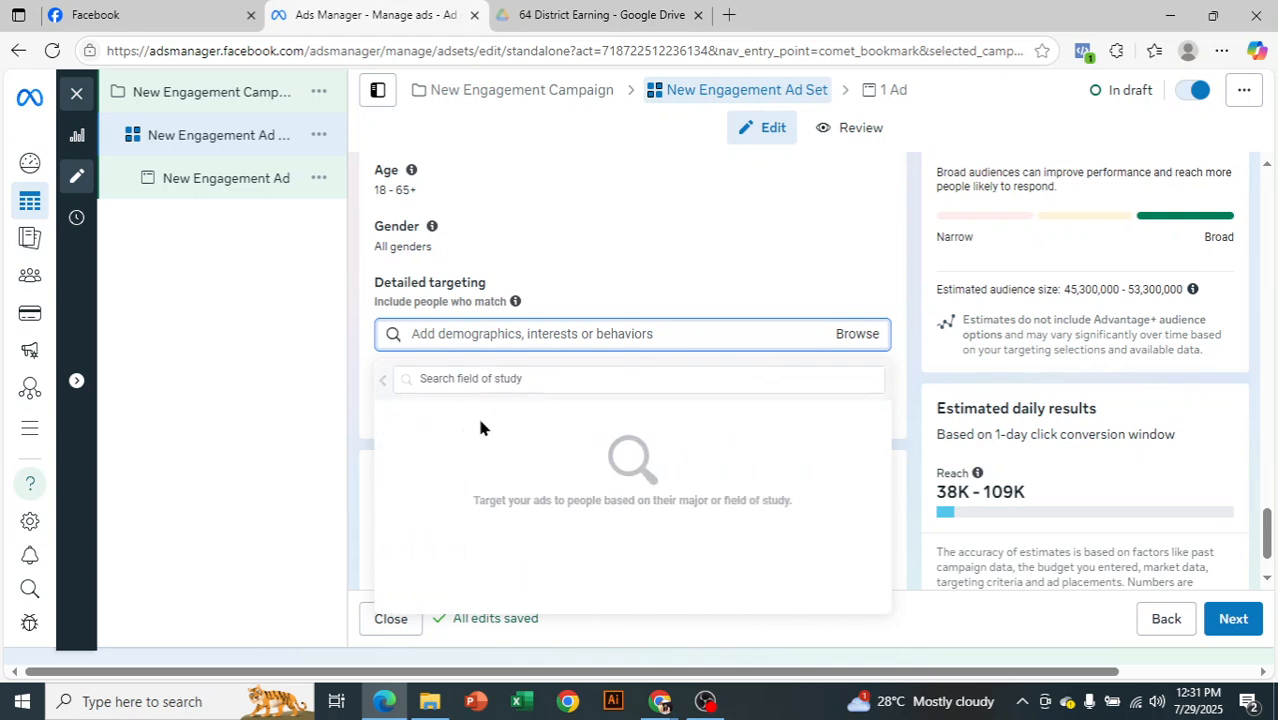
click(494, 377)
text(dhaka)
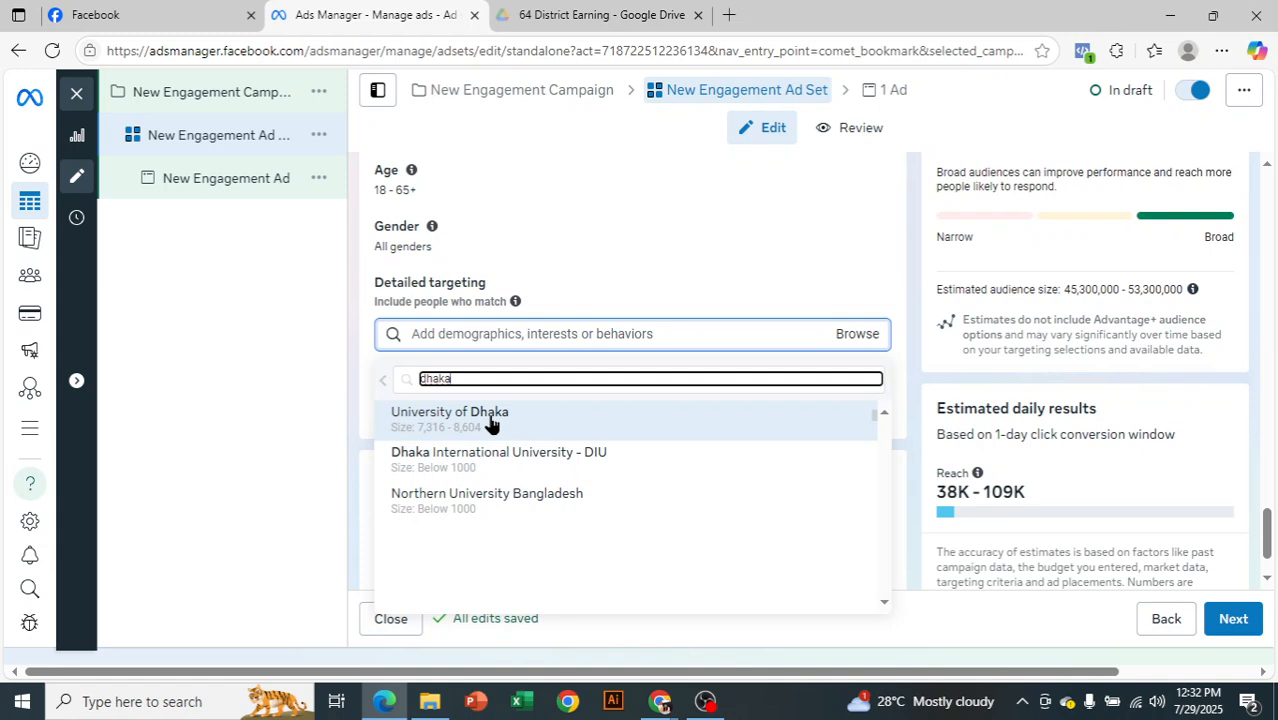
click(490, 424)
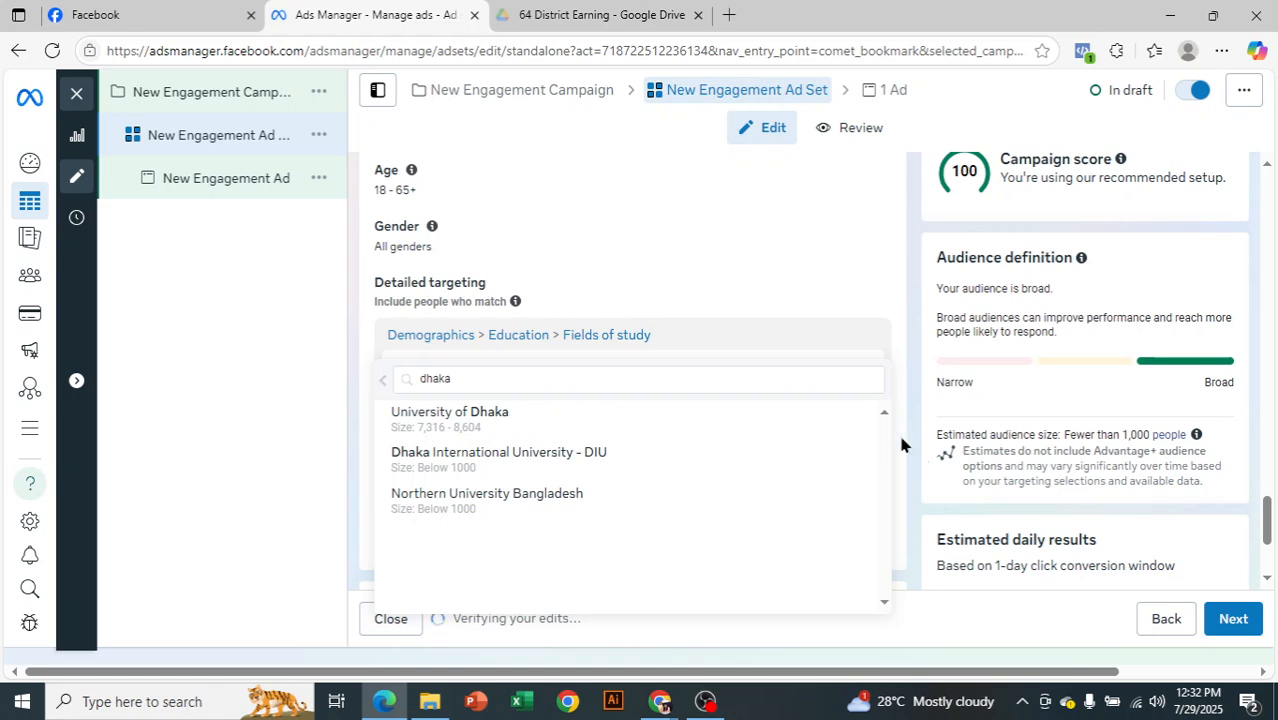
scroll(903, 457, down, 1)
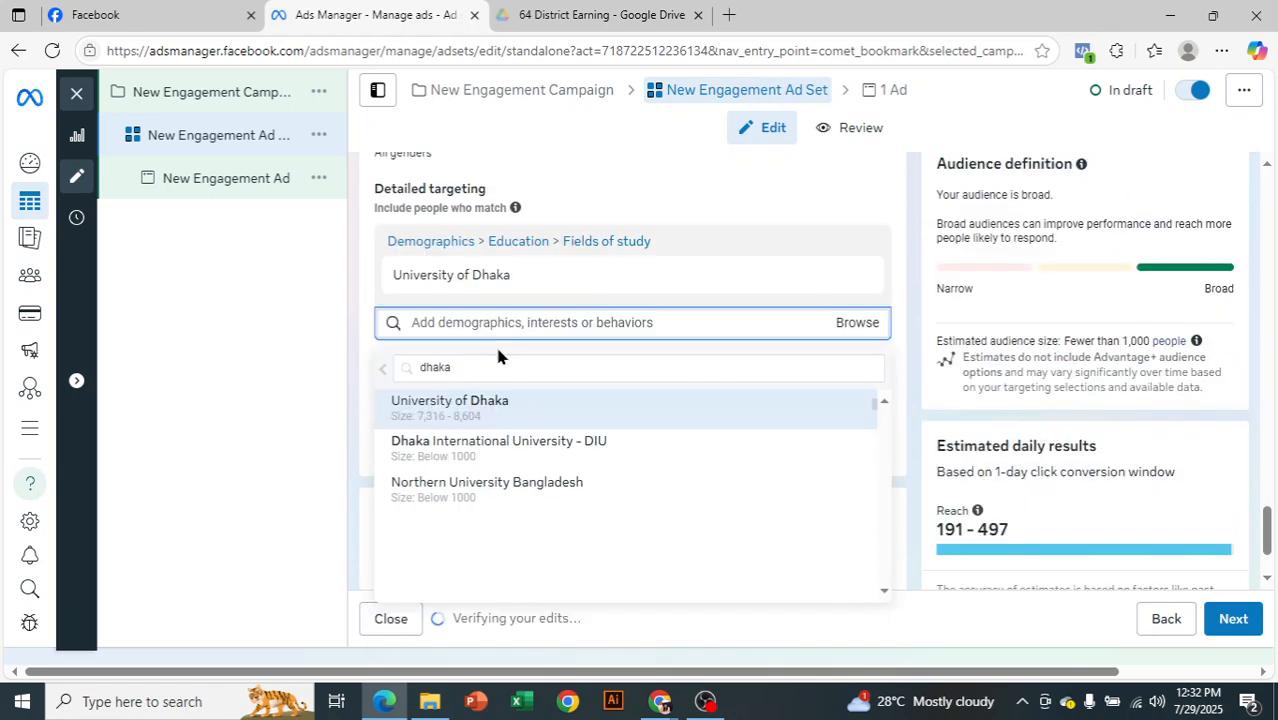
mouse_move(465, 274)
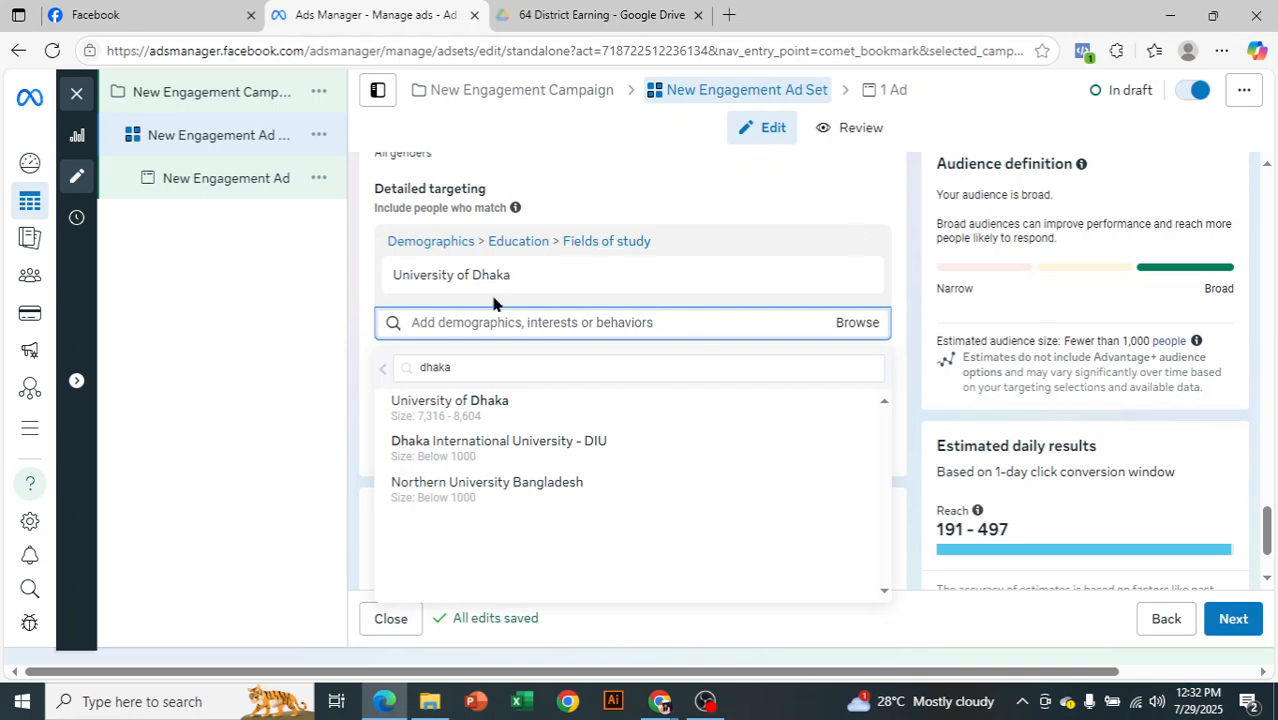
click(322, 303)
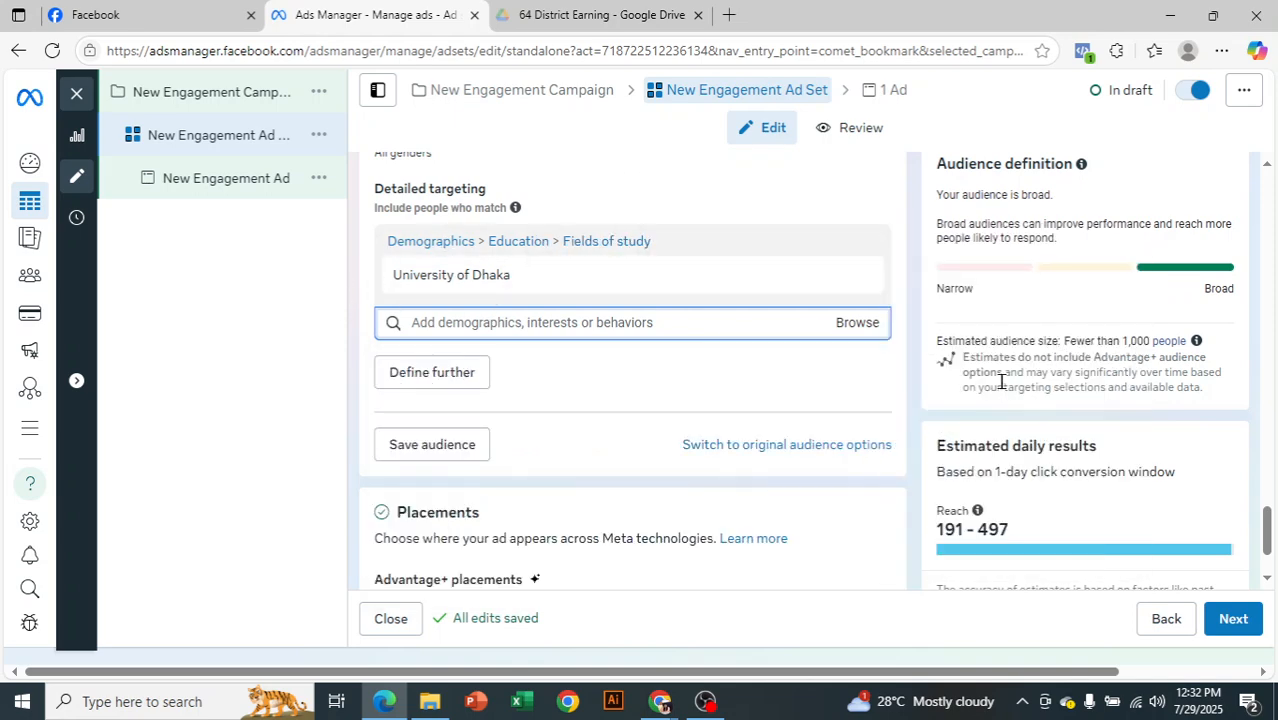
click(858, 276)
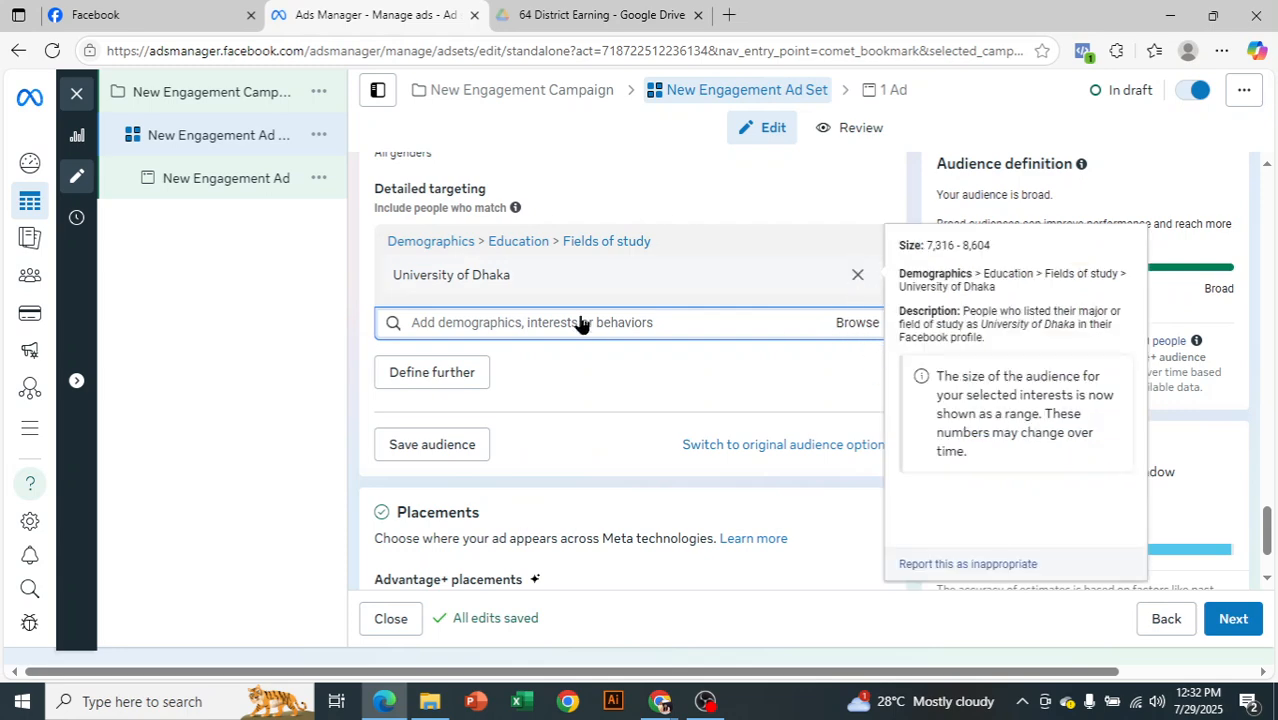
Search the detailed targeting for "shoe" and add the Shoes (footwear) interest
click(531, 251)
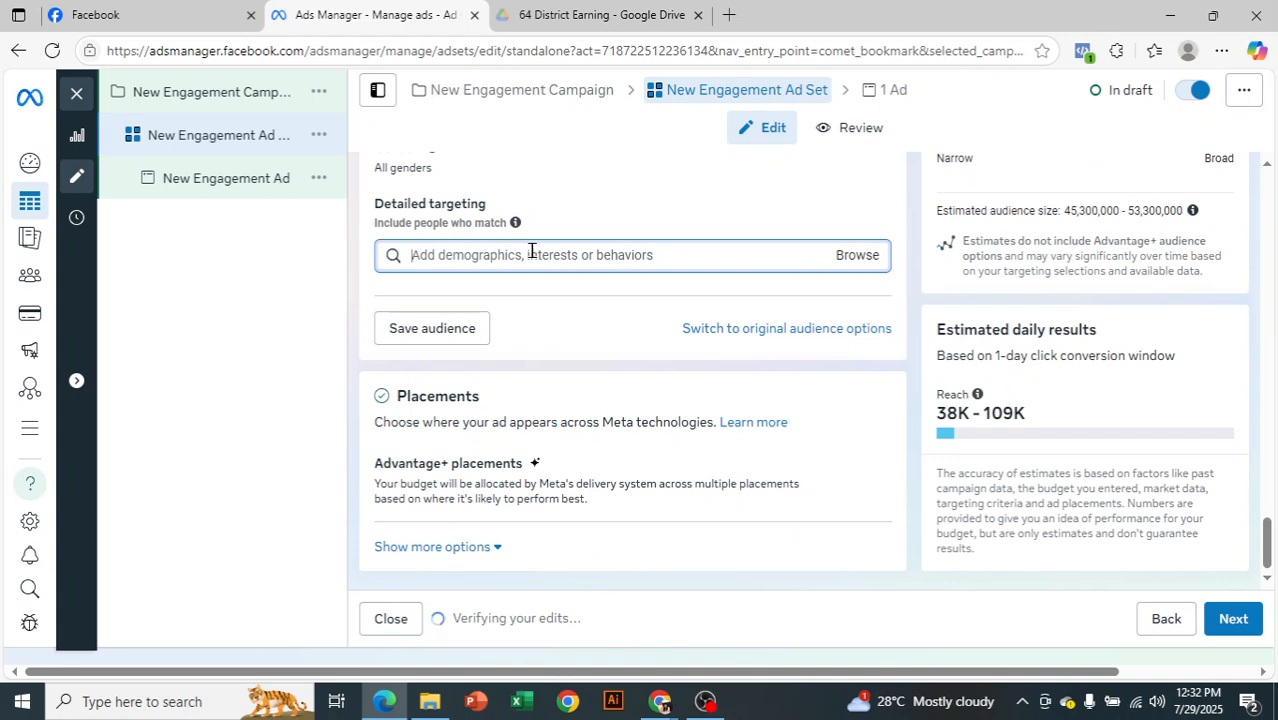
text(shoe)
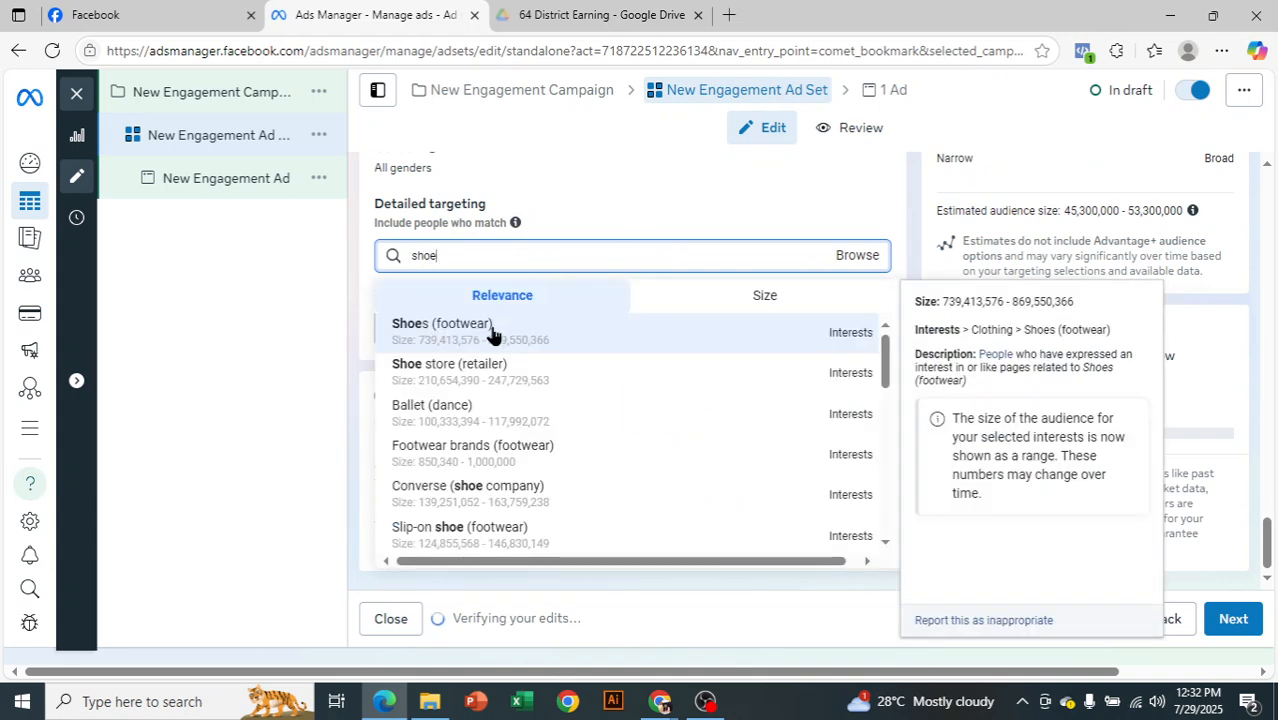
mouse_move(845, 342)
click(845, 342)
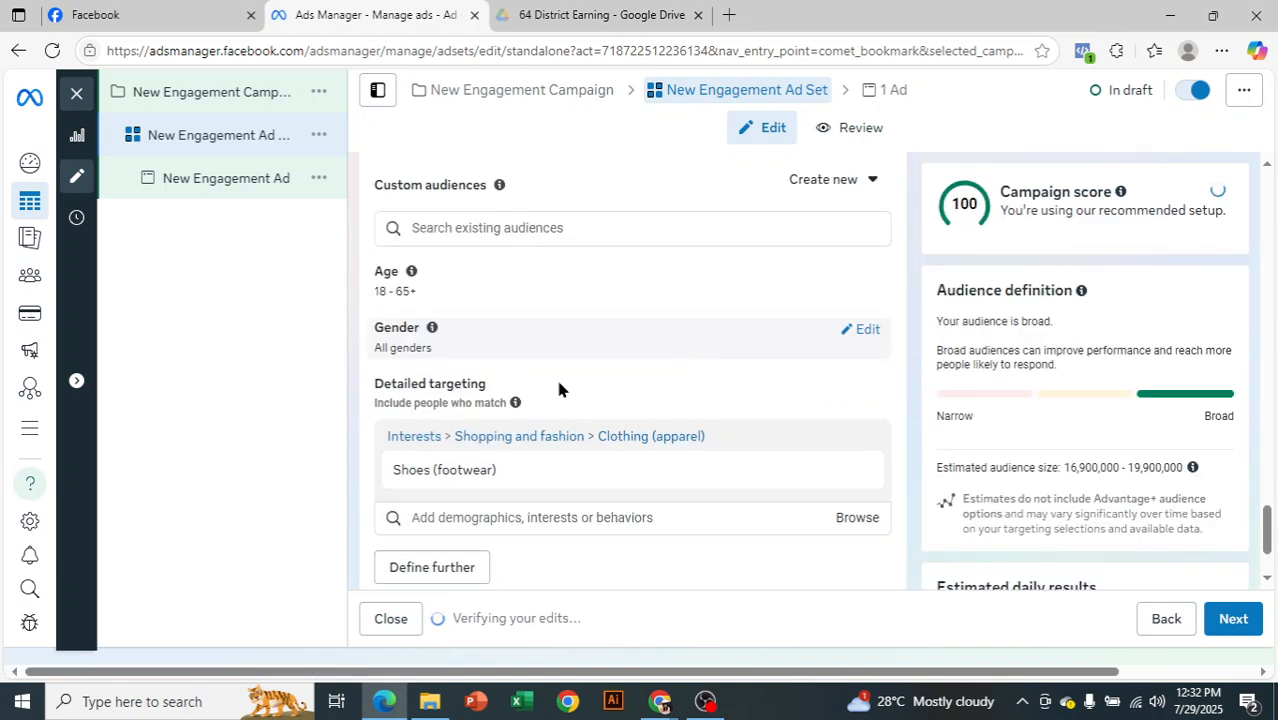
Search the detailed targeting for "shoe" again and look through the suggested interests, employers and behaviors
scroll(403, 389, down, 2)
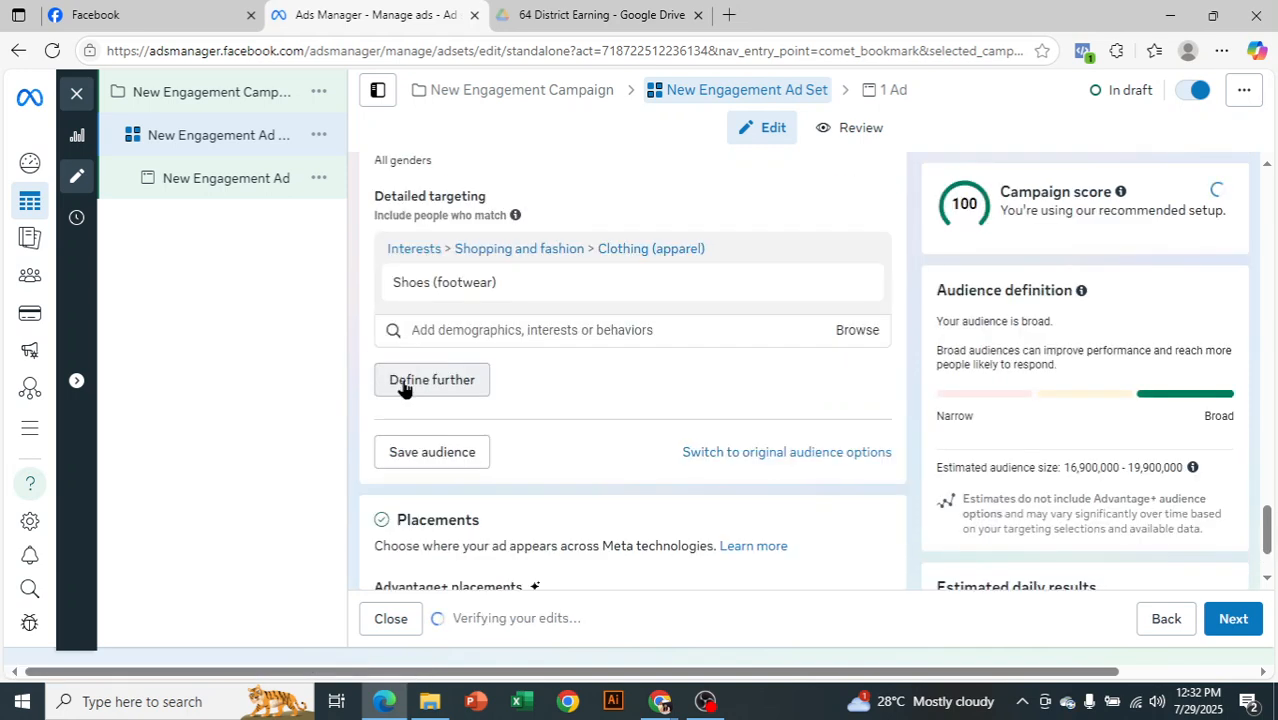
scroll(403, 389, up, 1)
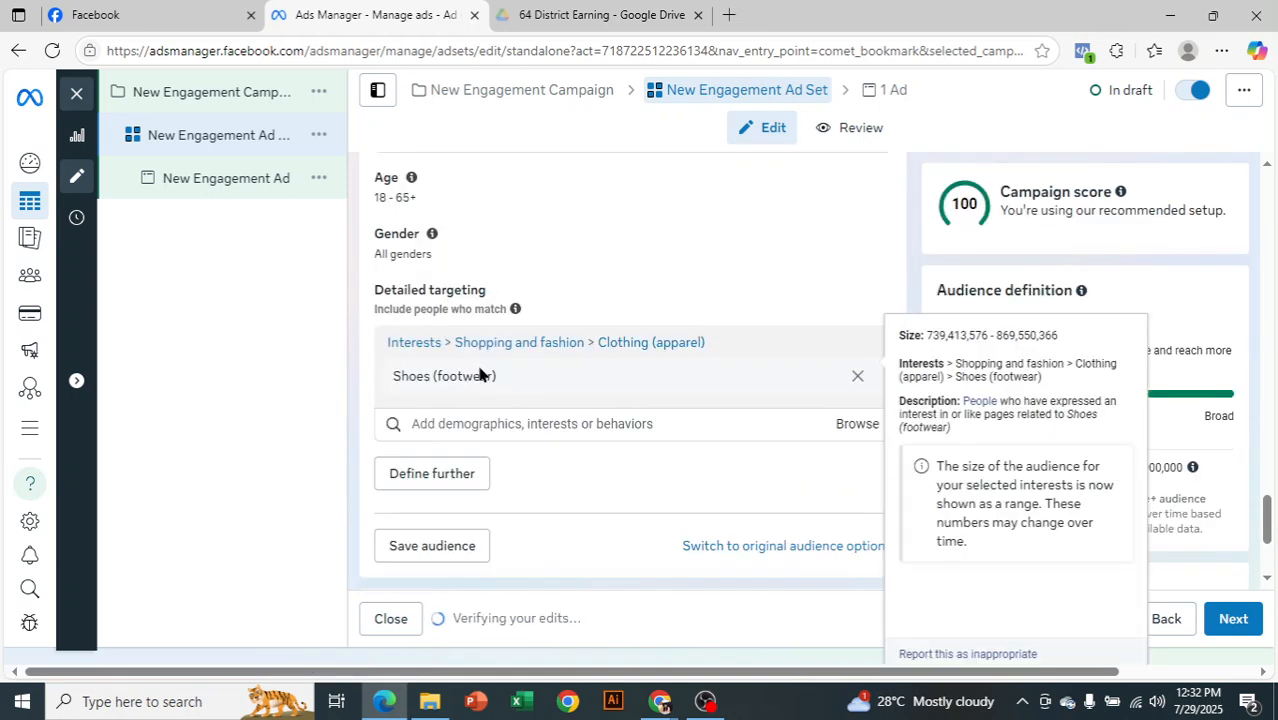
click(511, 427)
text(shoe)
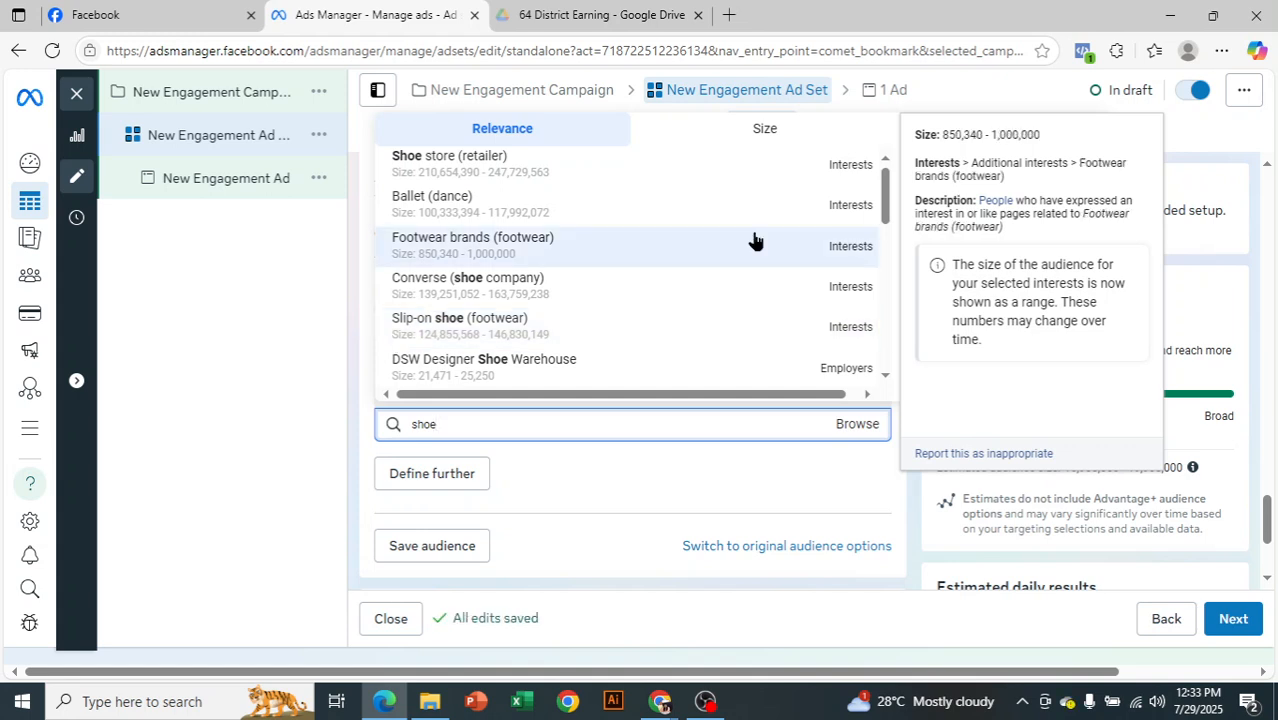
scroll(705, 285, down, 2)
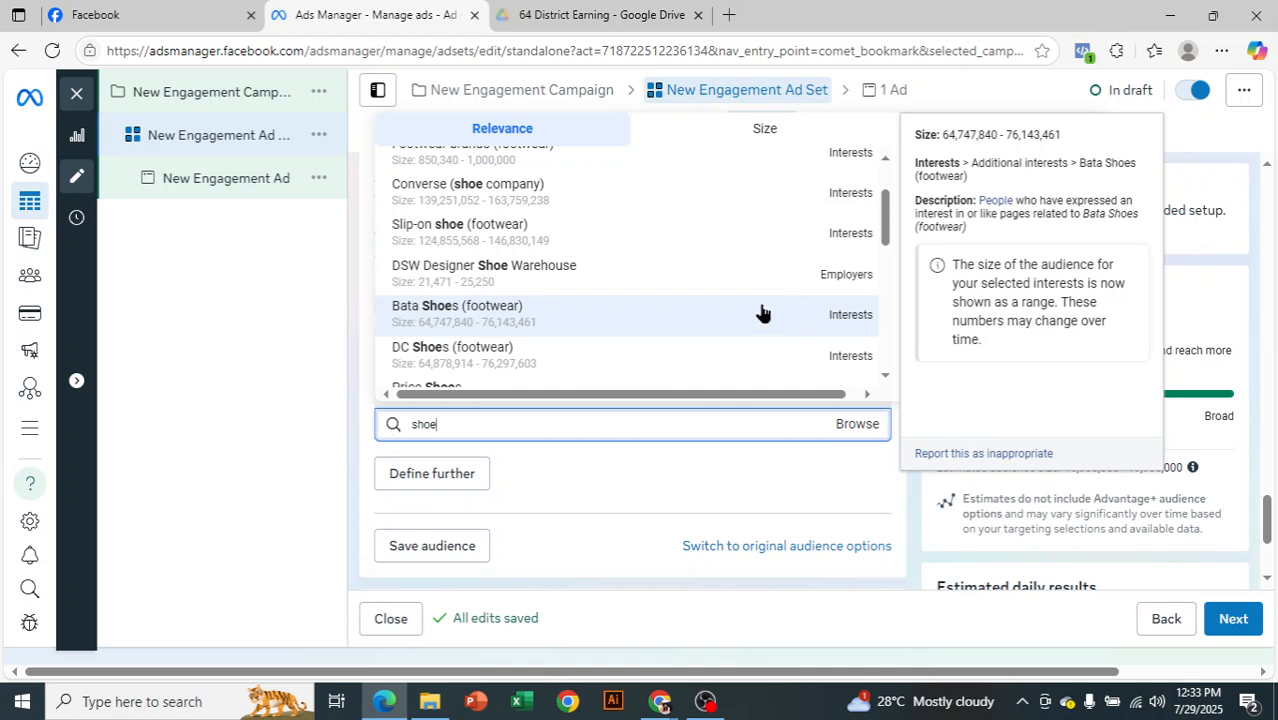
scroll(759, 313, down, 3)
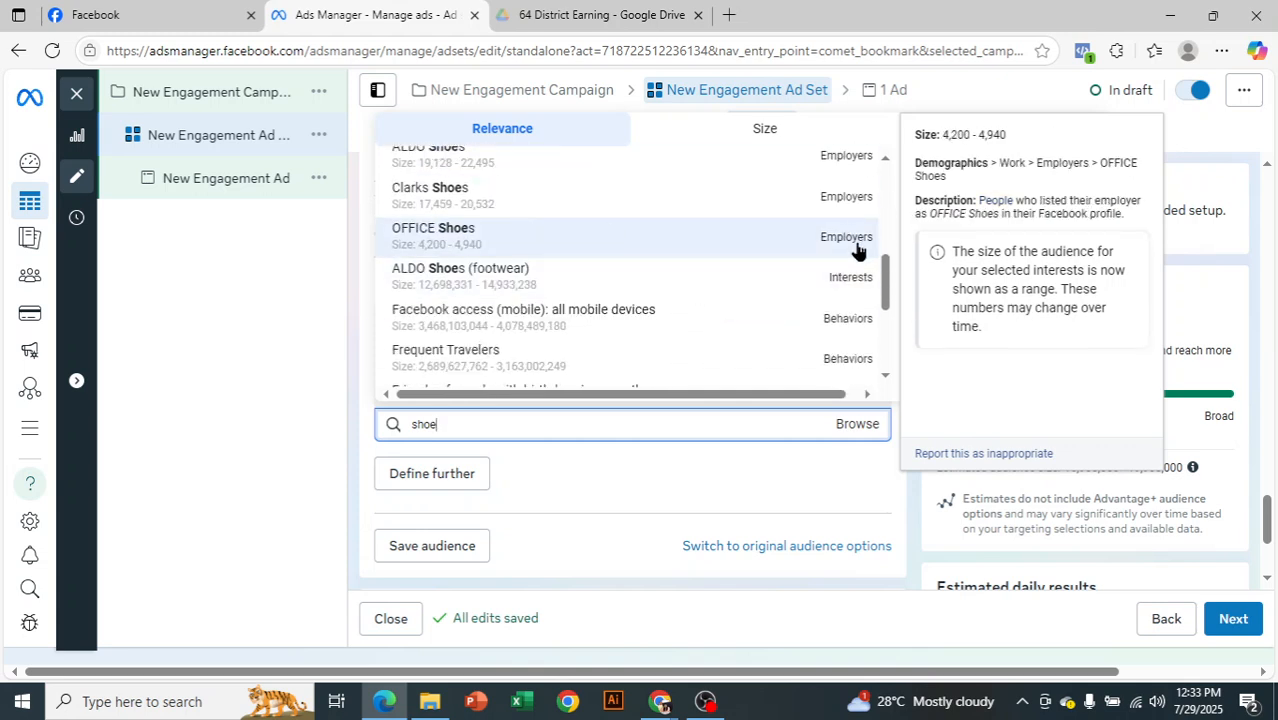
scroll(857, 250, down, 5)
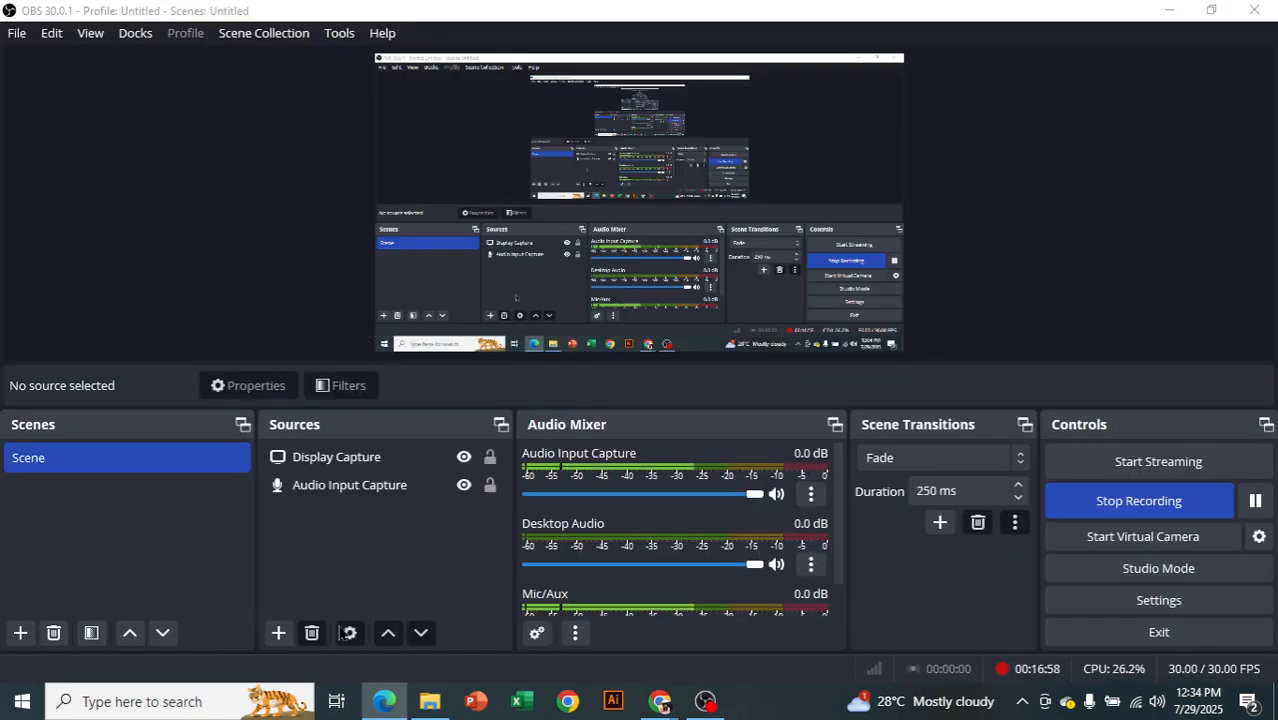
Switch back to Ads Manager in the browser and remove the Shoes (footwear) interest from the detailed targeting
click(385, 703)
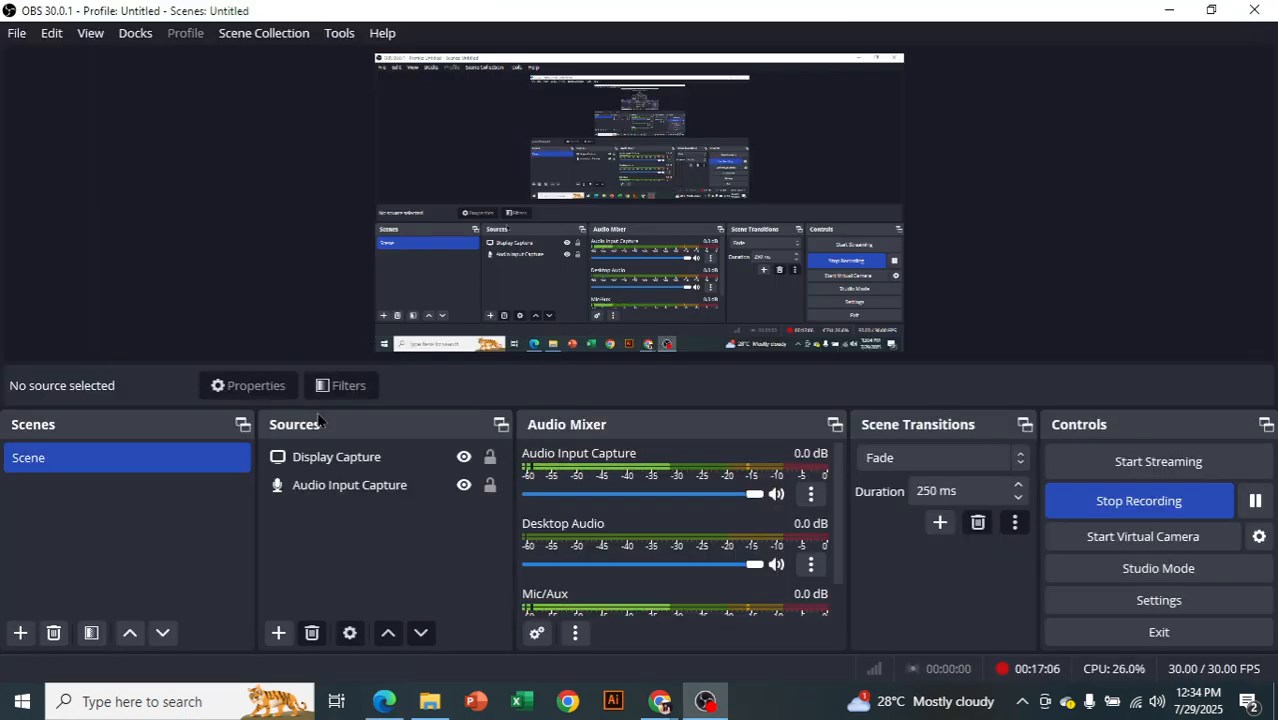
key(alt+Tab)
click(317, 414)
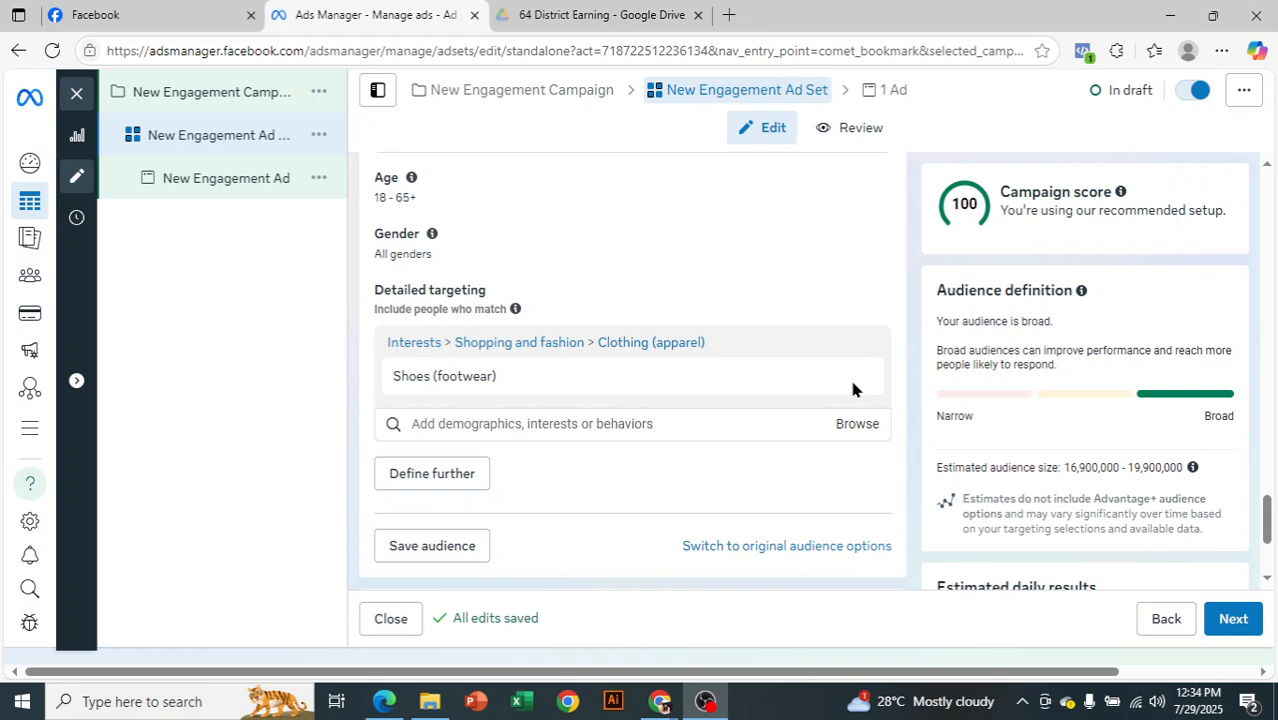
mouse_move(857, 381)
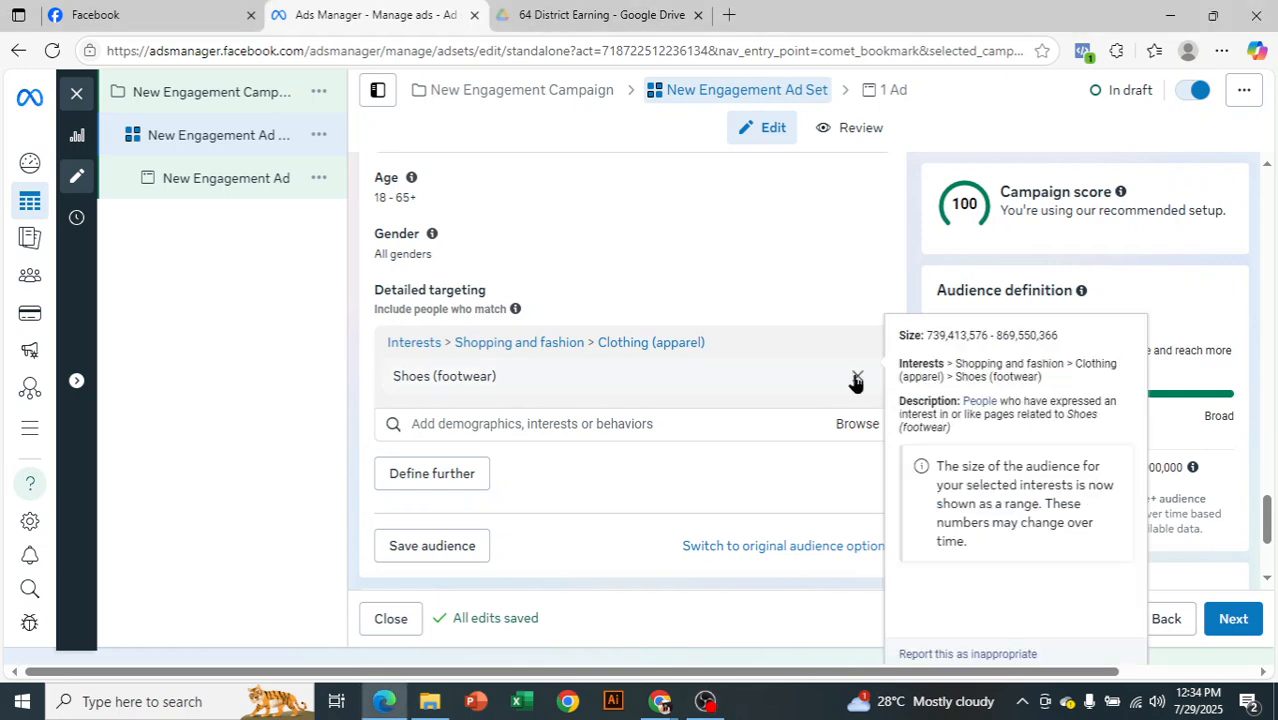
click(857, 377)
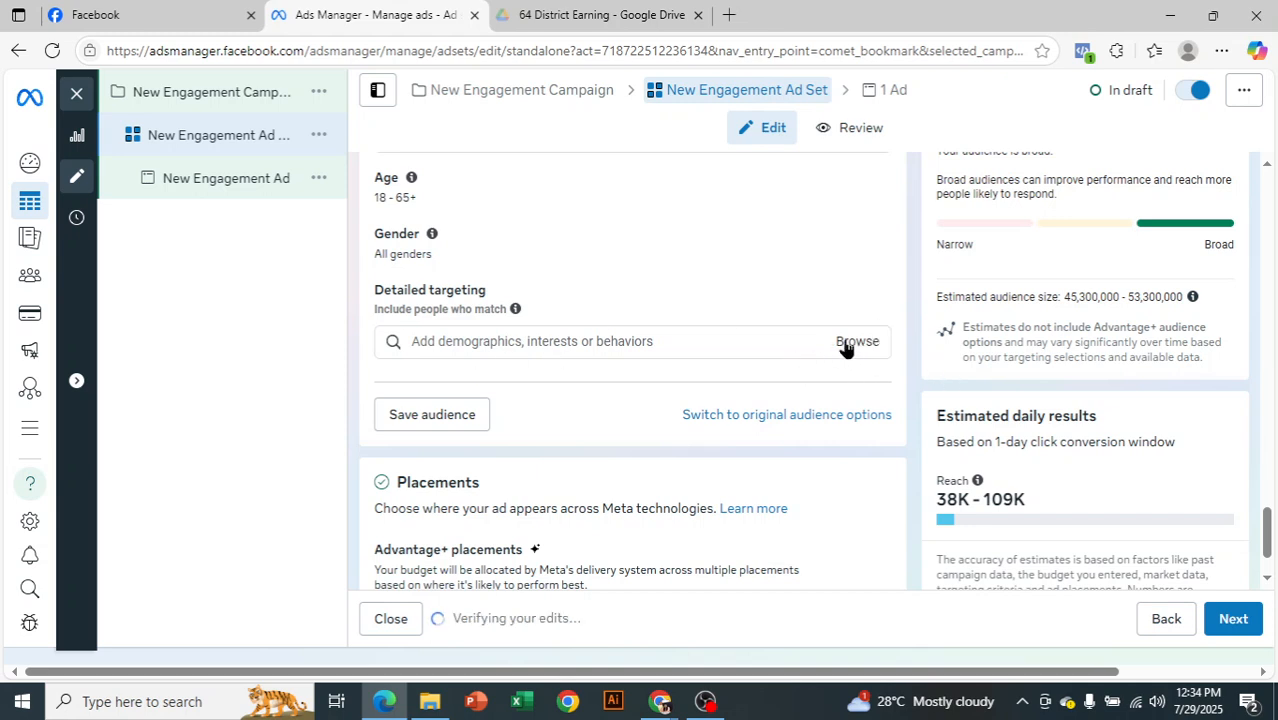
Search the detailed targeting for "bag" and add the Bag (accessories) interest
click(555, 342)
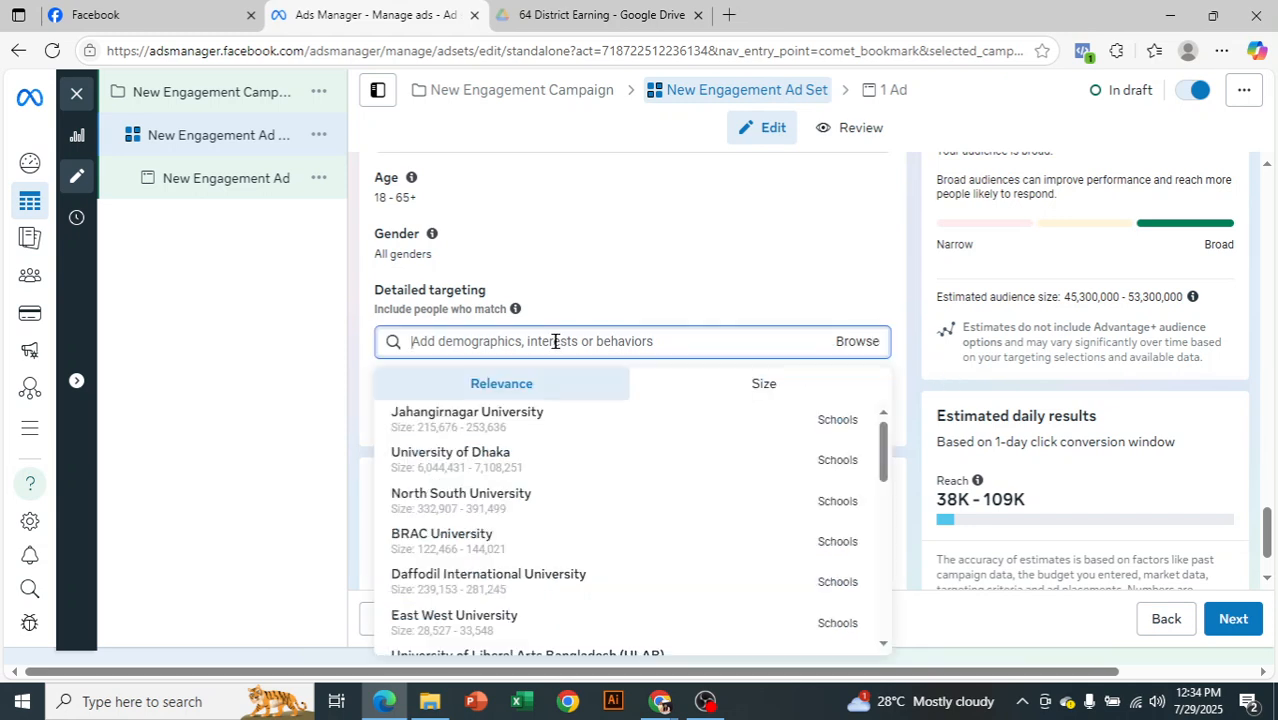
text(hand)
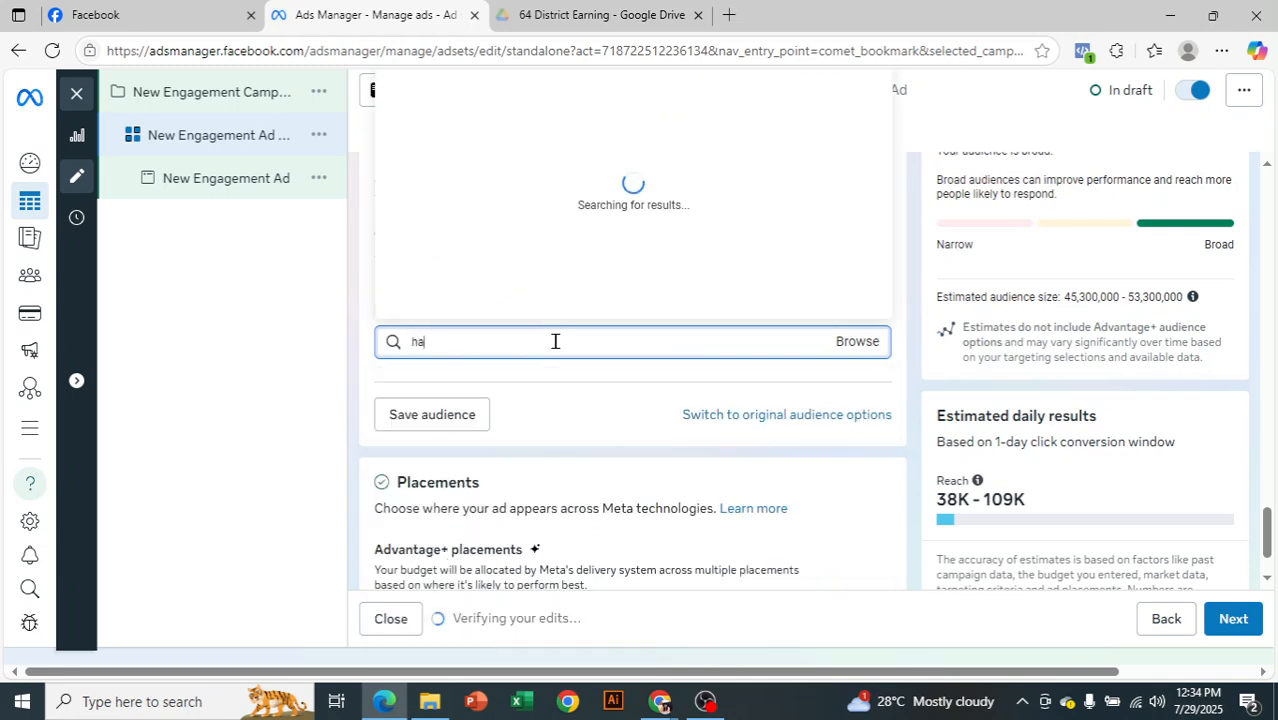
key(BackSpace)
key(BackSpace)
key(BackSpace)
key(BackSpace)
text(bag)
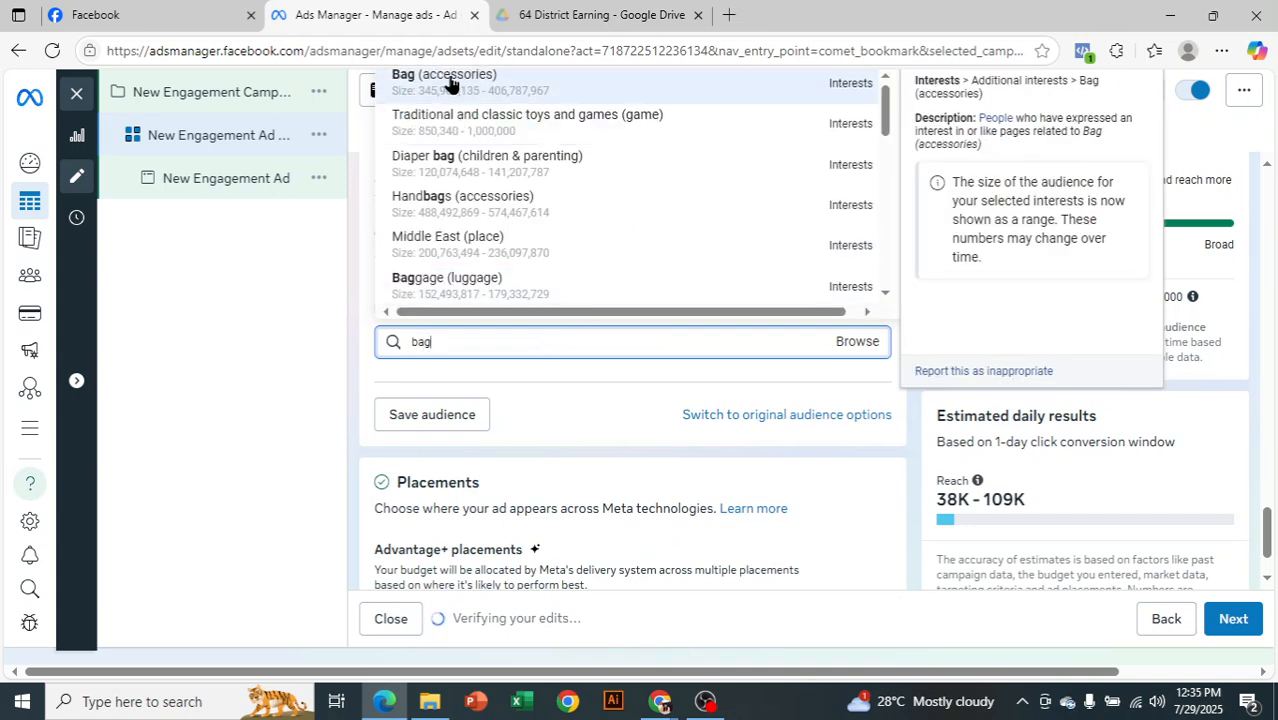
click(809, 88)
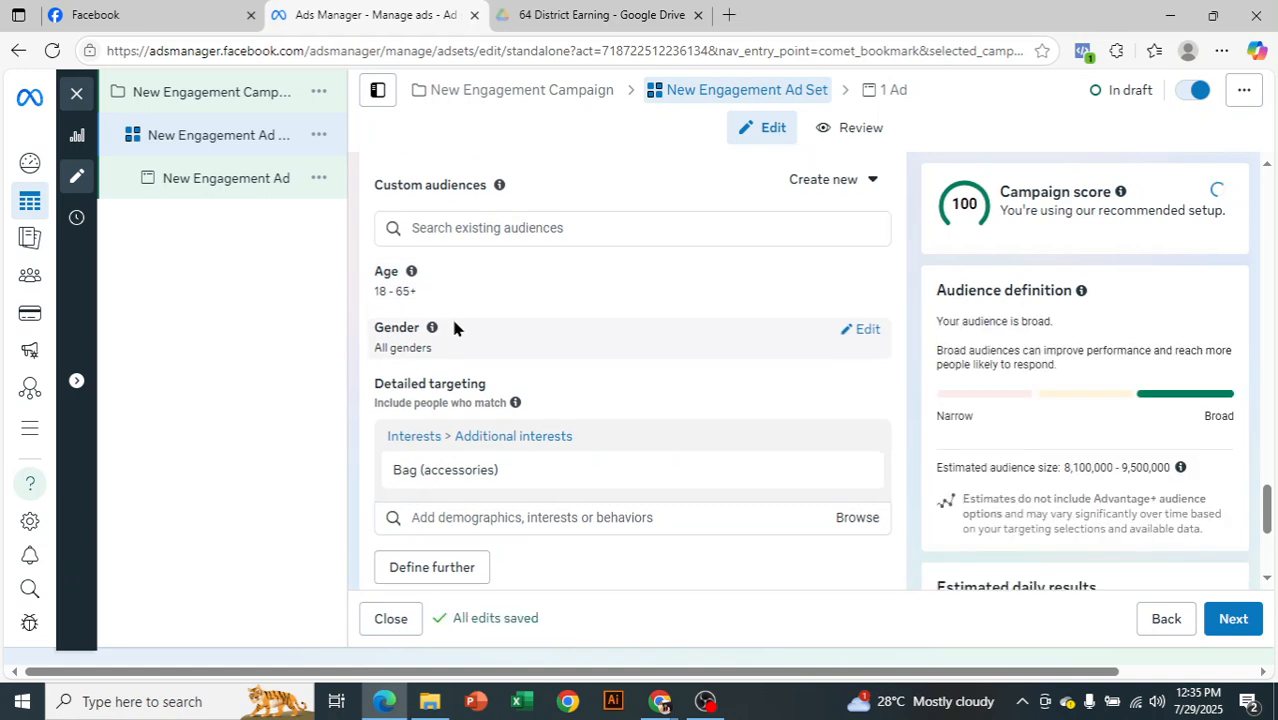
Add the suggested Handbags (accessories) interest to the detailed targeting alongside Bag (accessories)
scroll(453, 327, down, 1)
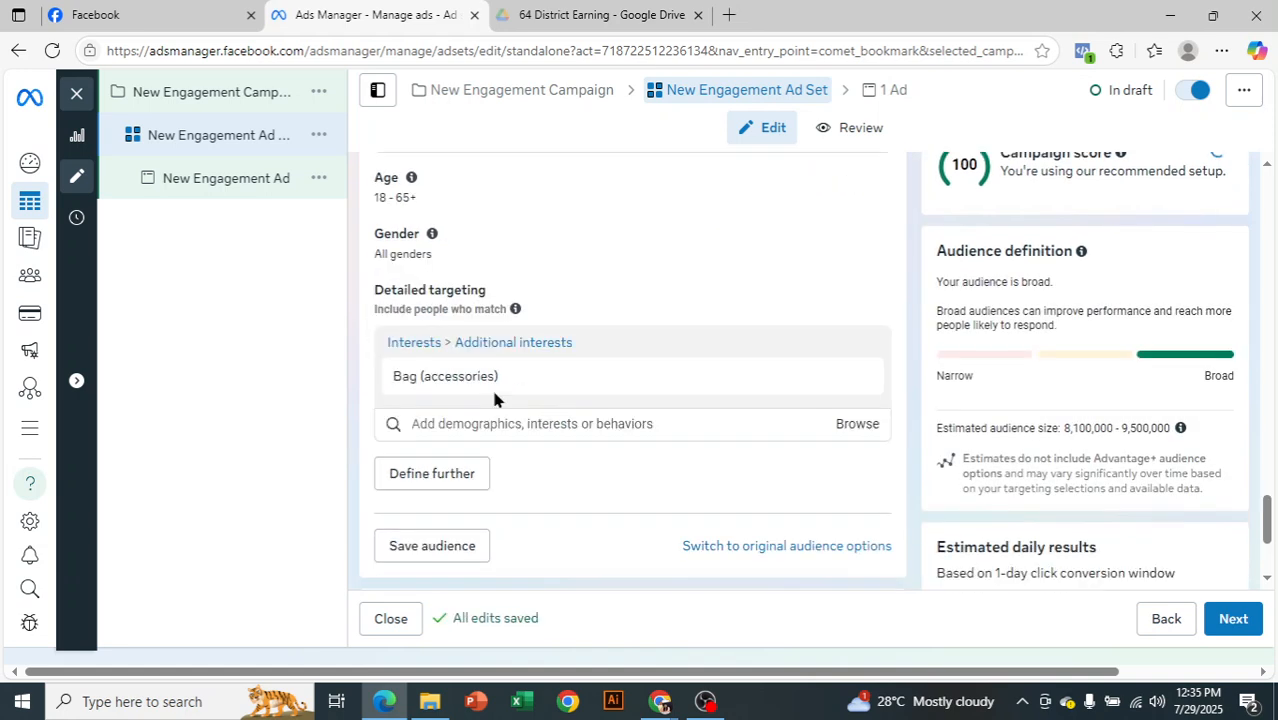
click(530, 429)
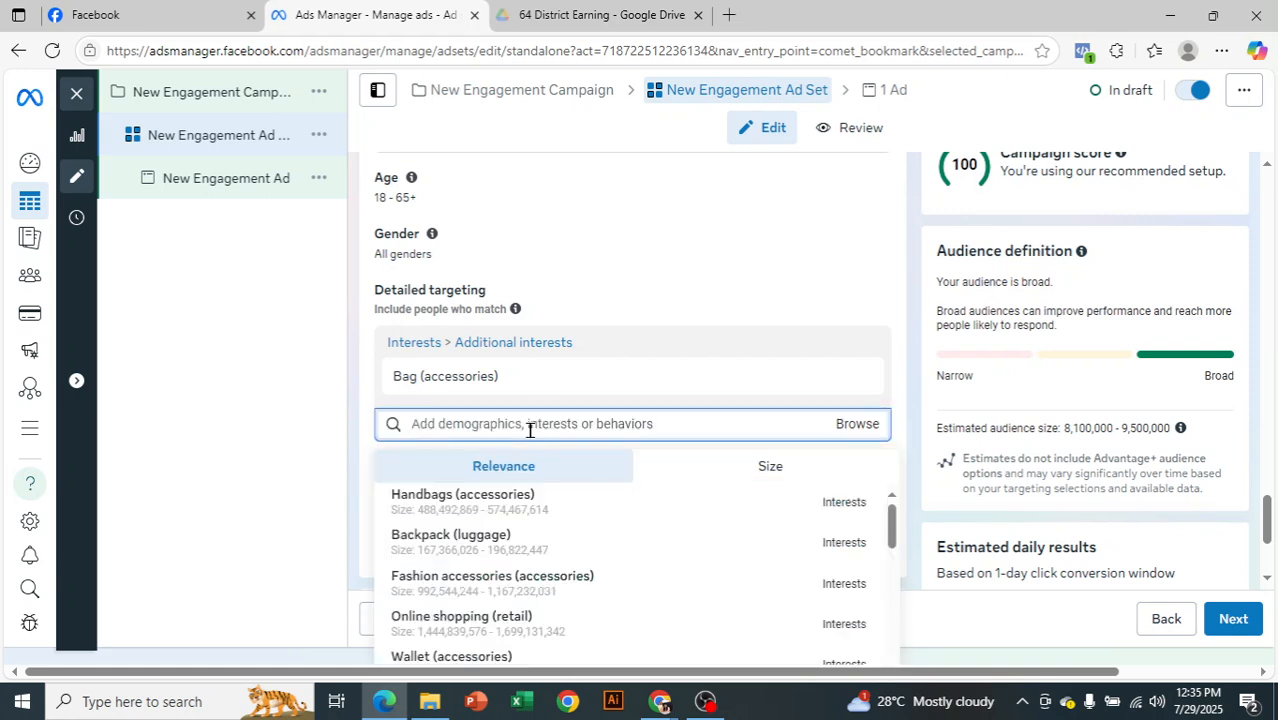
mouse_move(765, 505)
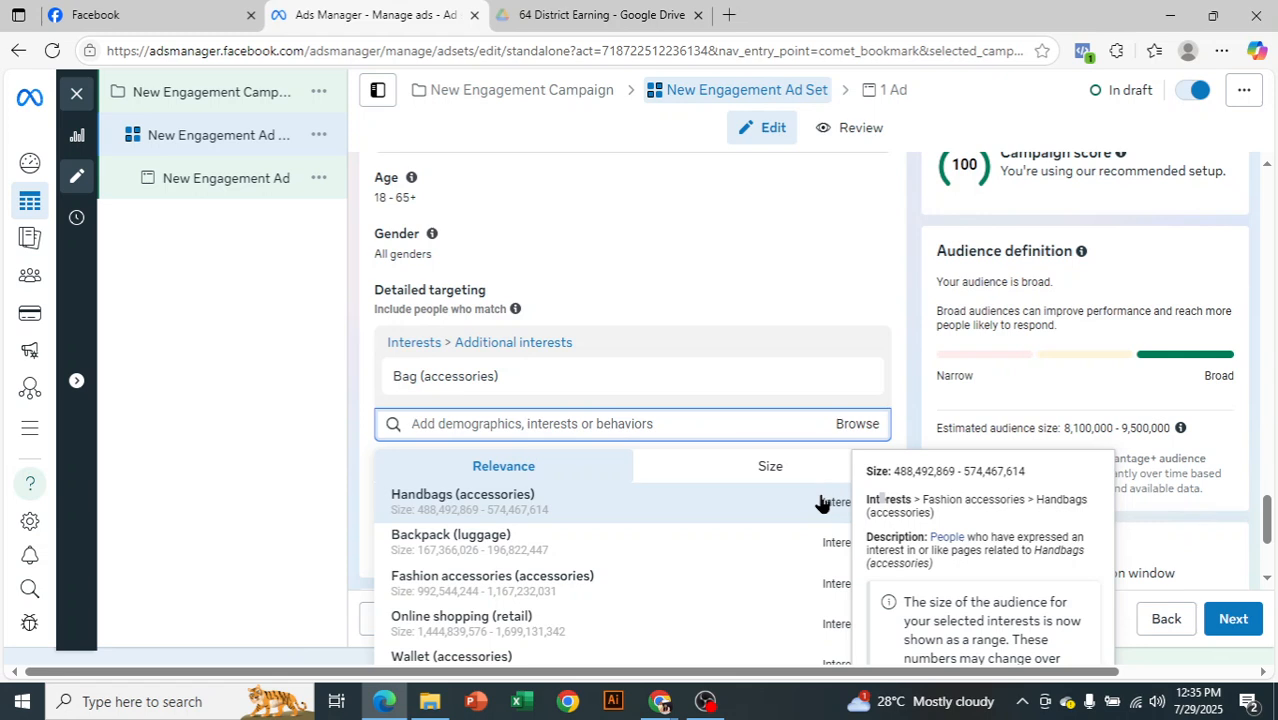
click(812, 490)
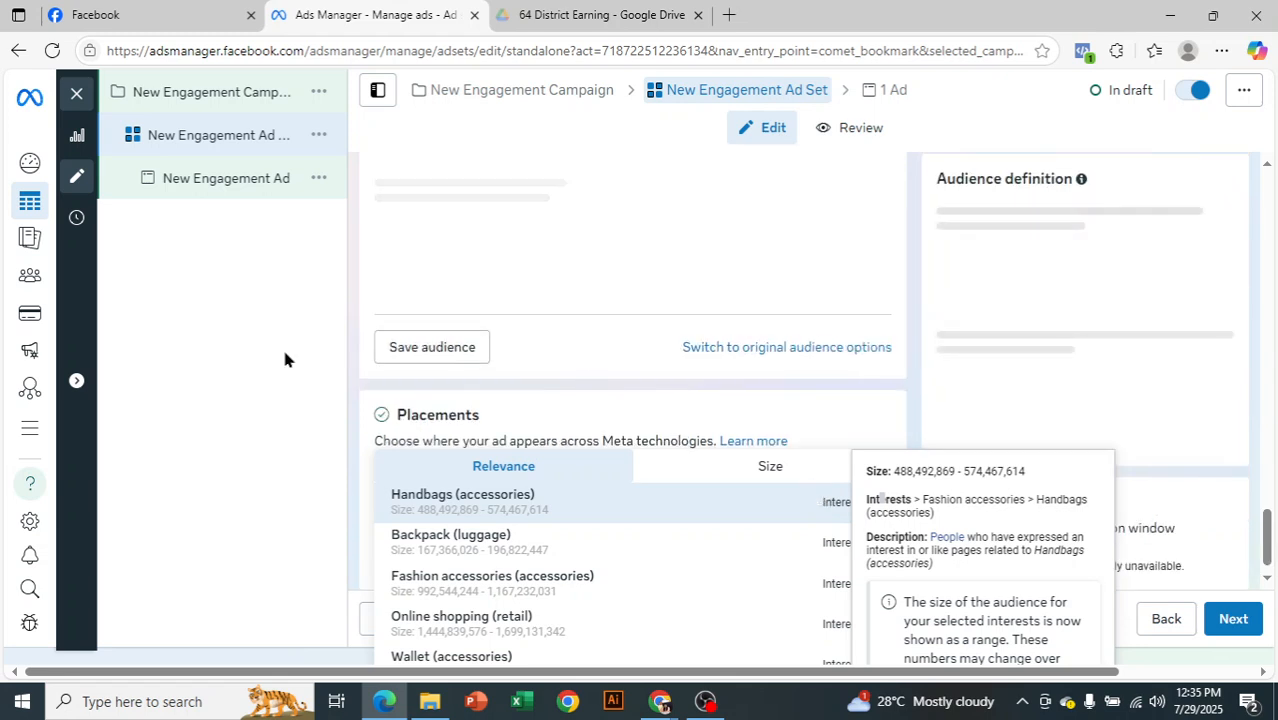
scroll(609, 326, down, 2)
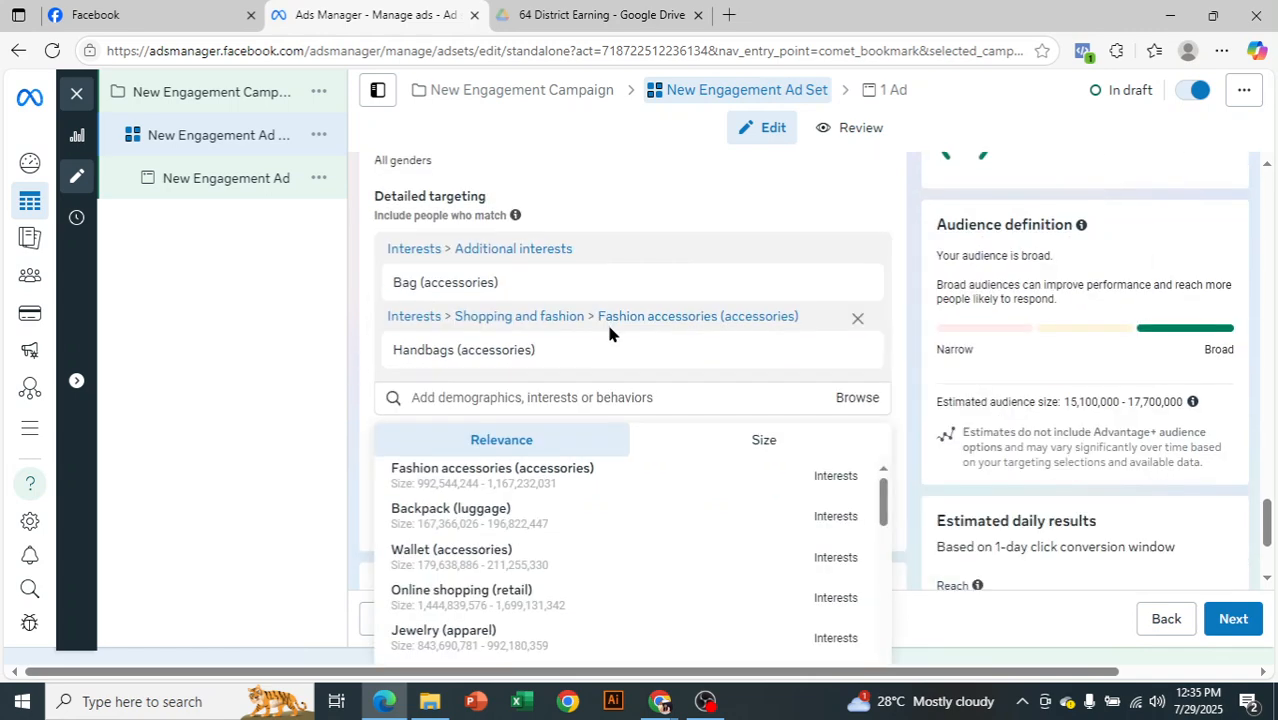
click(534, 398)
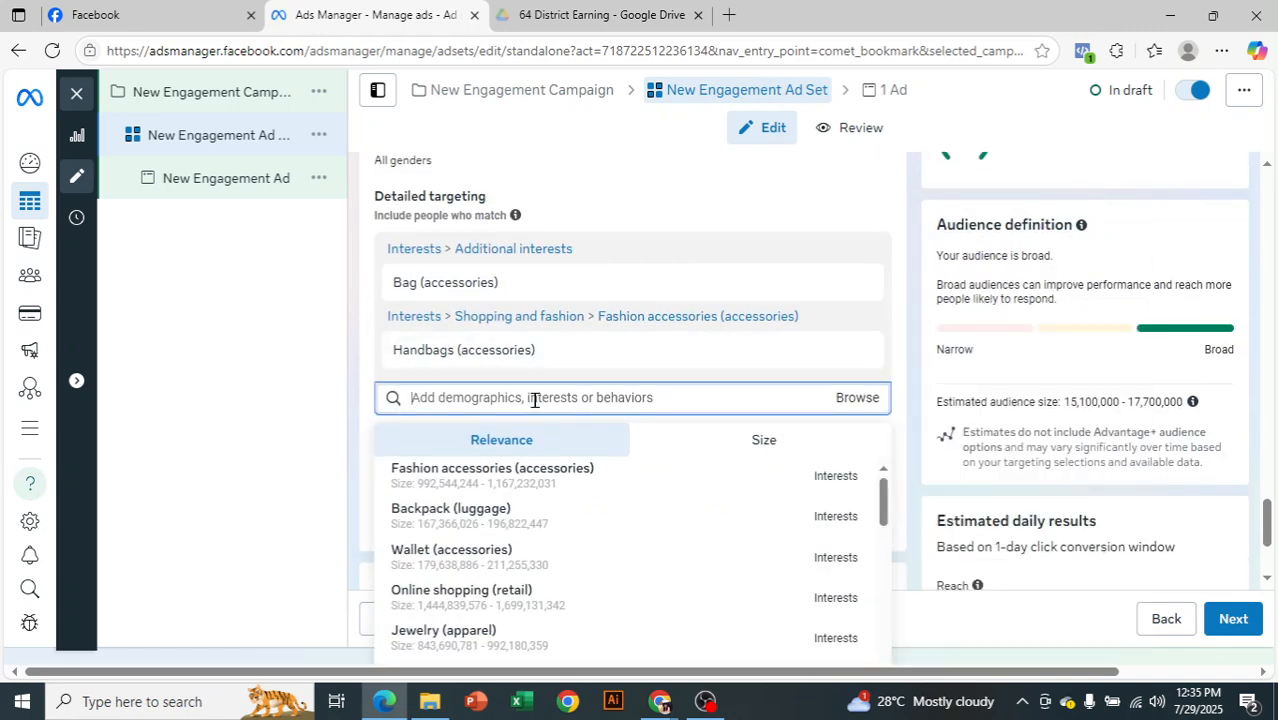
text(erga)
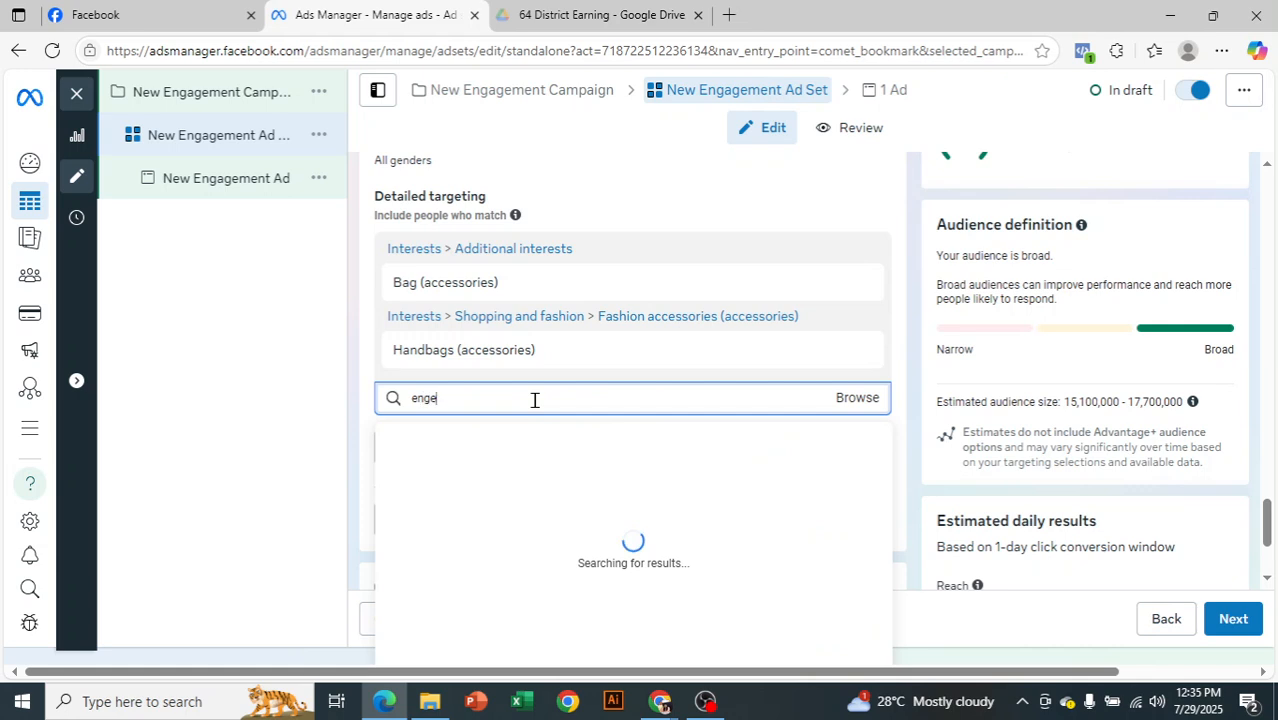
key(BackSpace)
key(BackSpace)
key(BackSpace)
key(BackSpace)
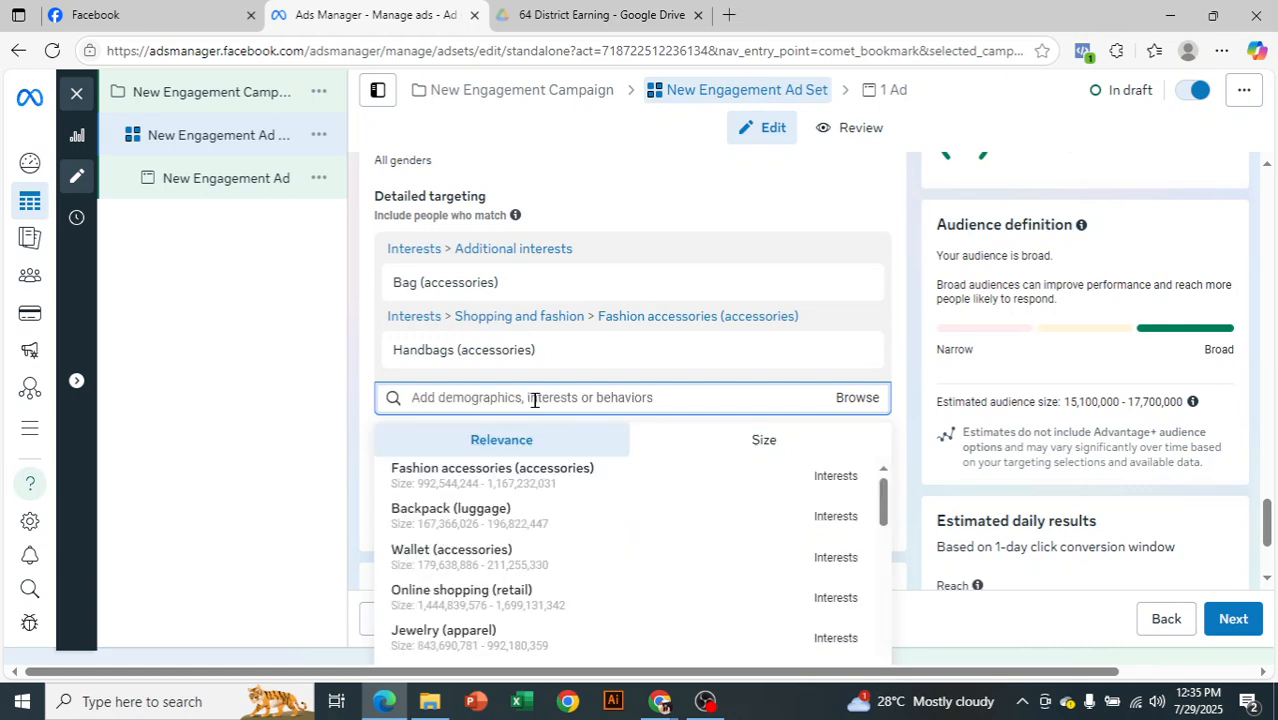
click(287, 371)
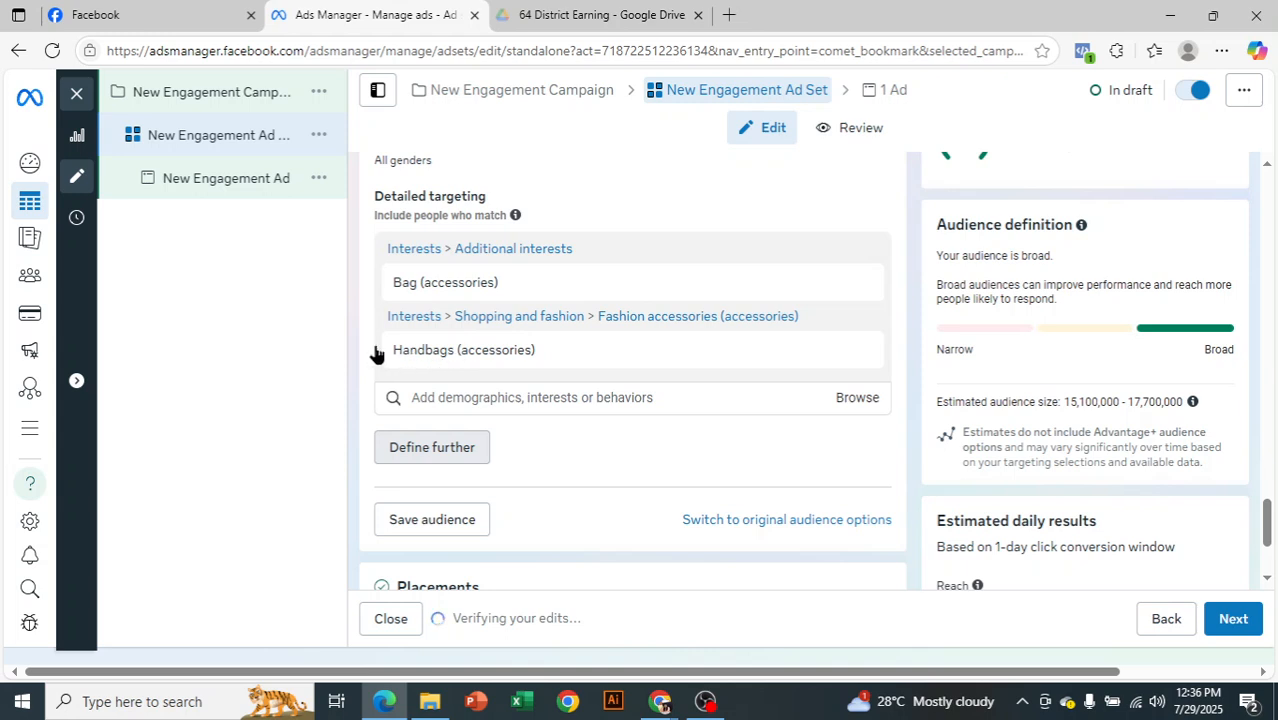
Define the audience further by searching for "handbag" and adding Handbags (accessories) as an interest people must also match
click(427, 455)
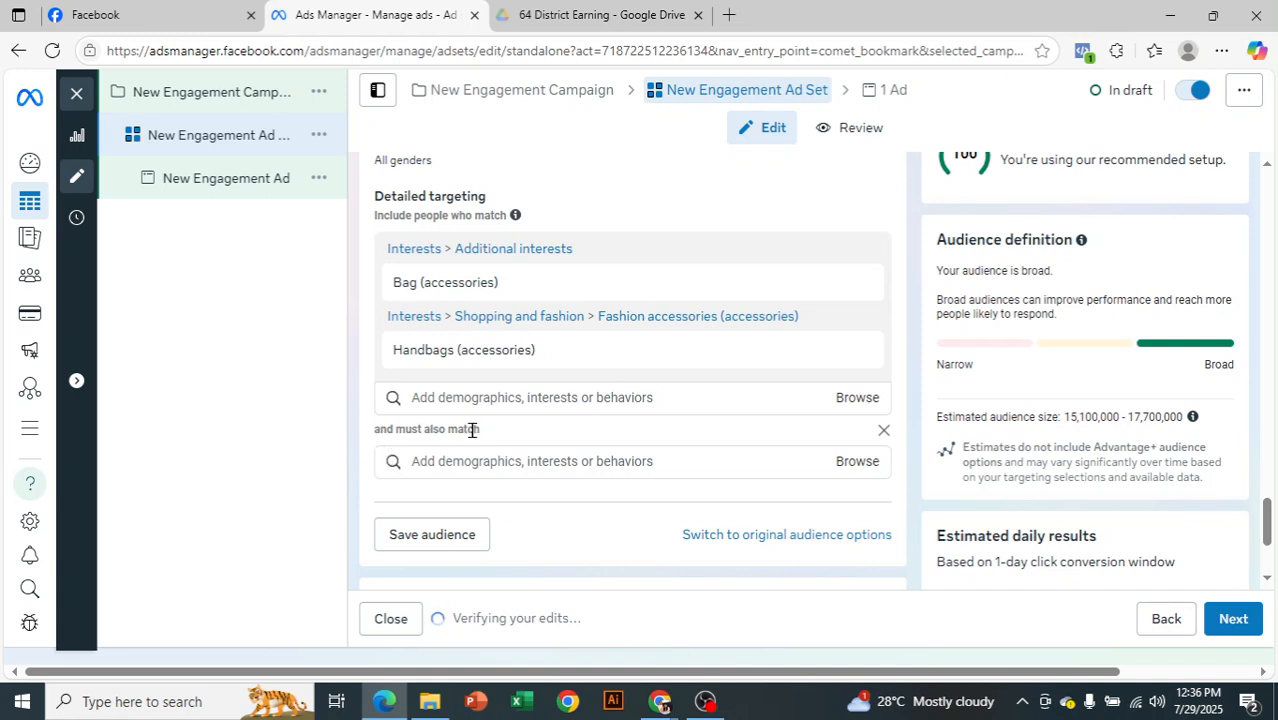
click(493, 461)
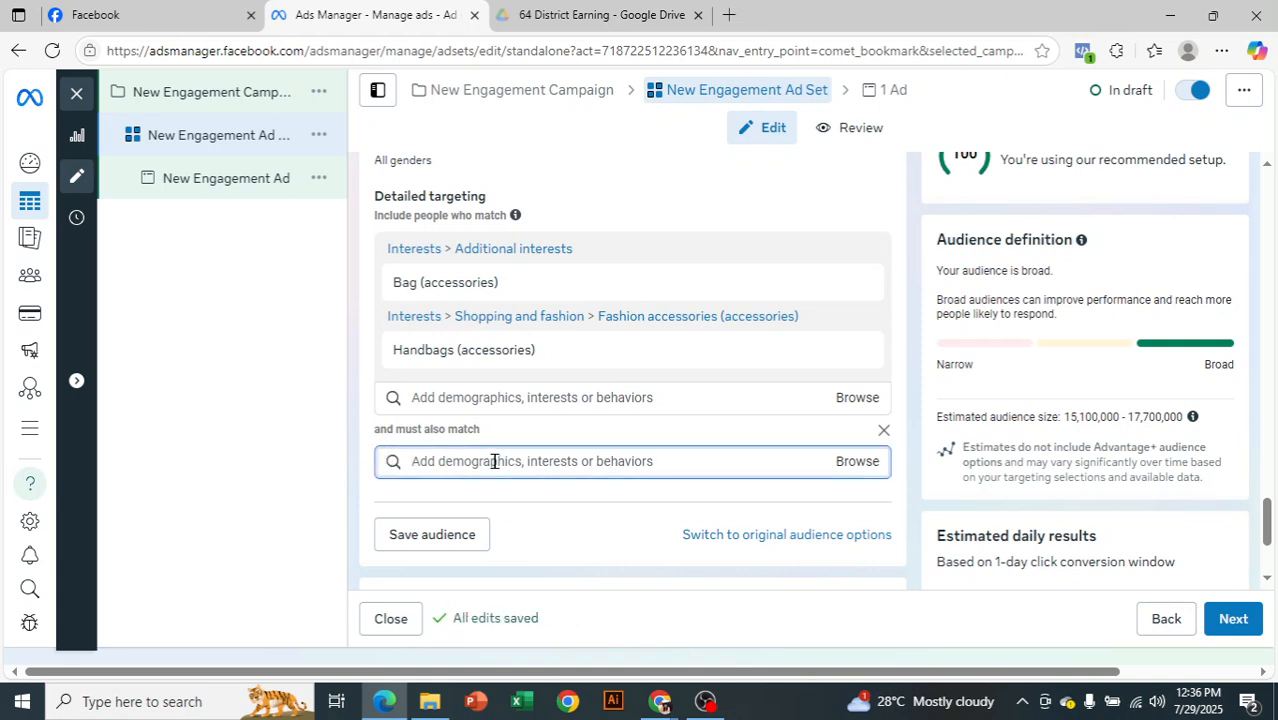
text(handbag)
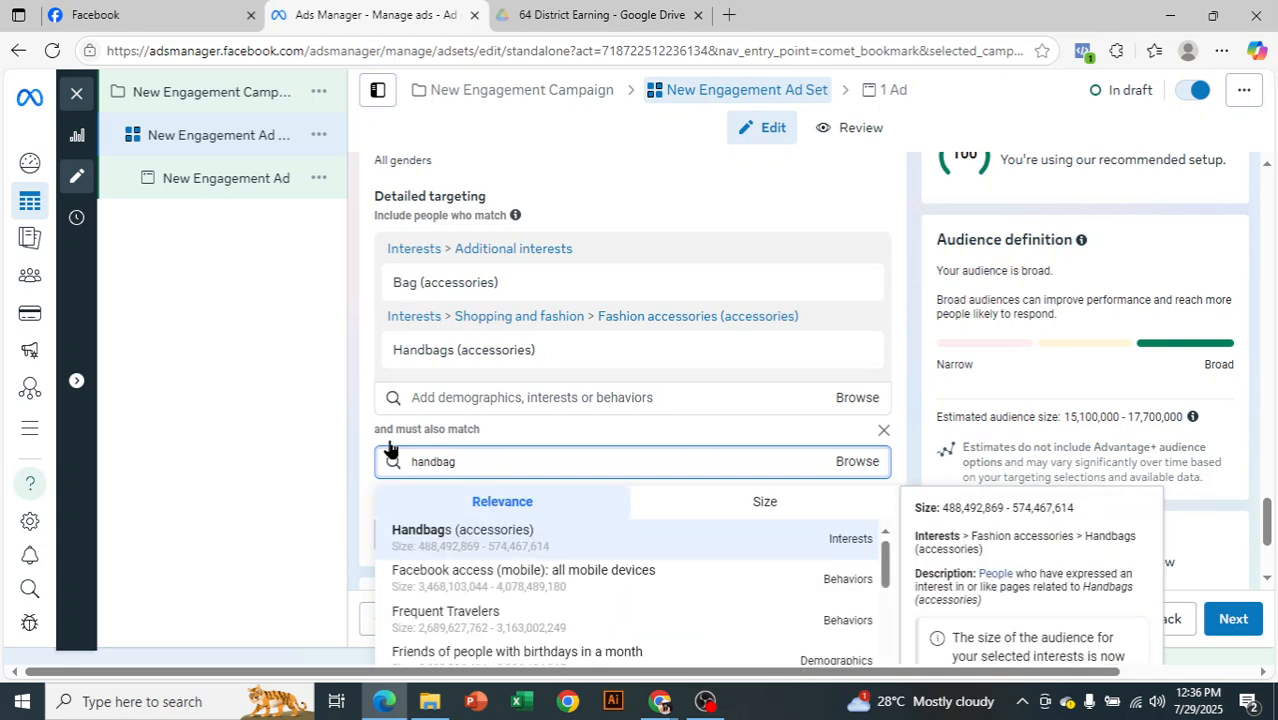
key(Return)
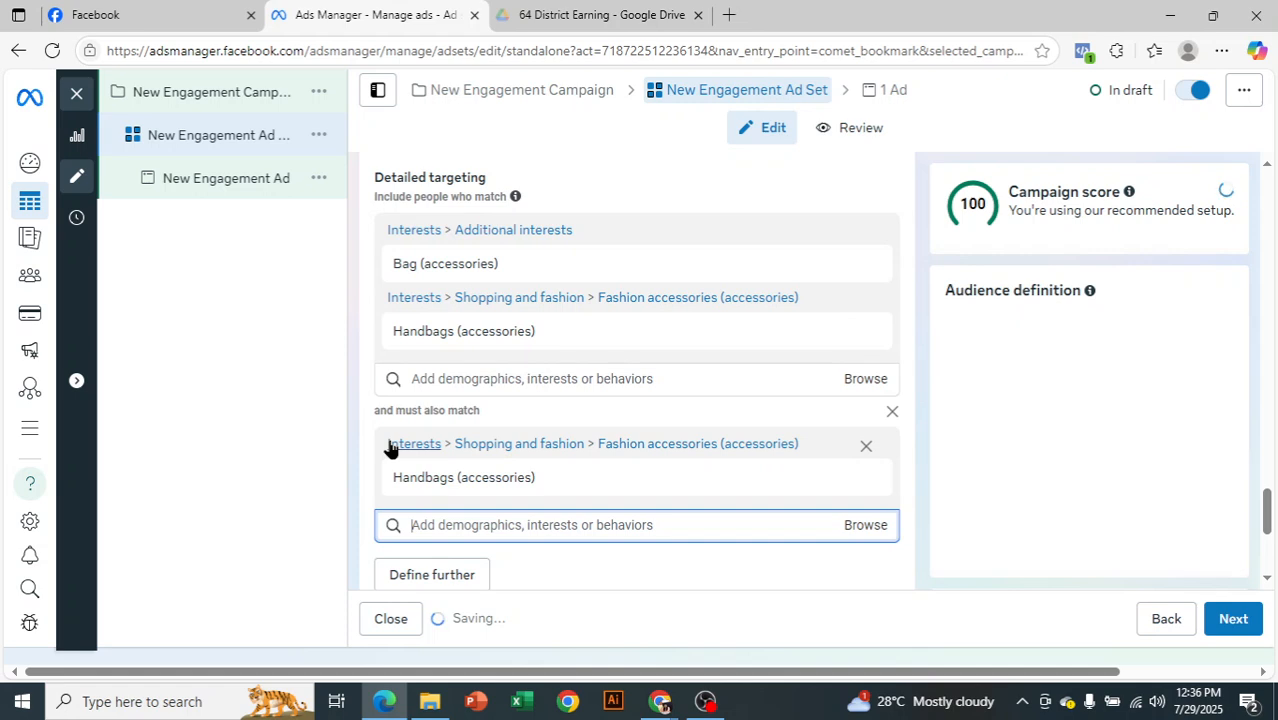
click(278, 444)
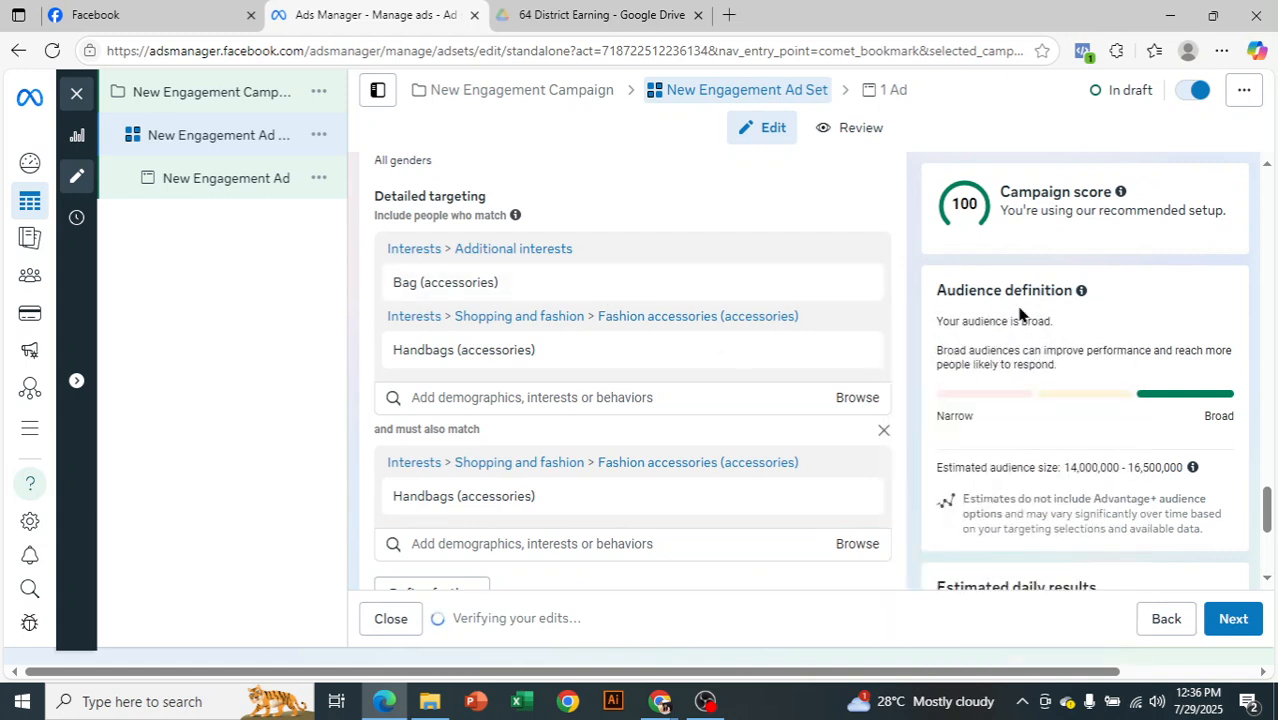
Examine the included interests and the must-also-match group in the detailed targeting, along with the audience definition and estimated daily results
mouse_move(410, 292)
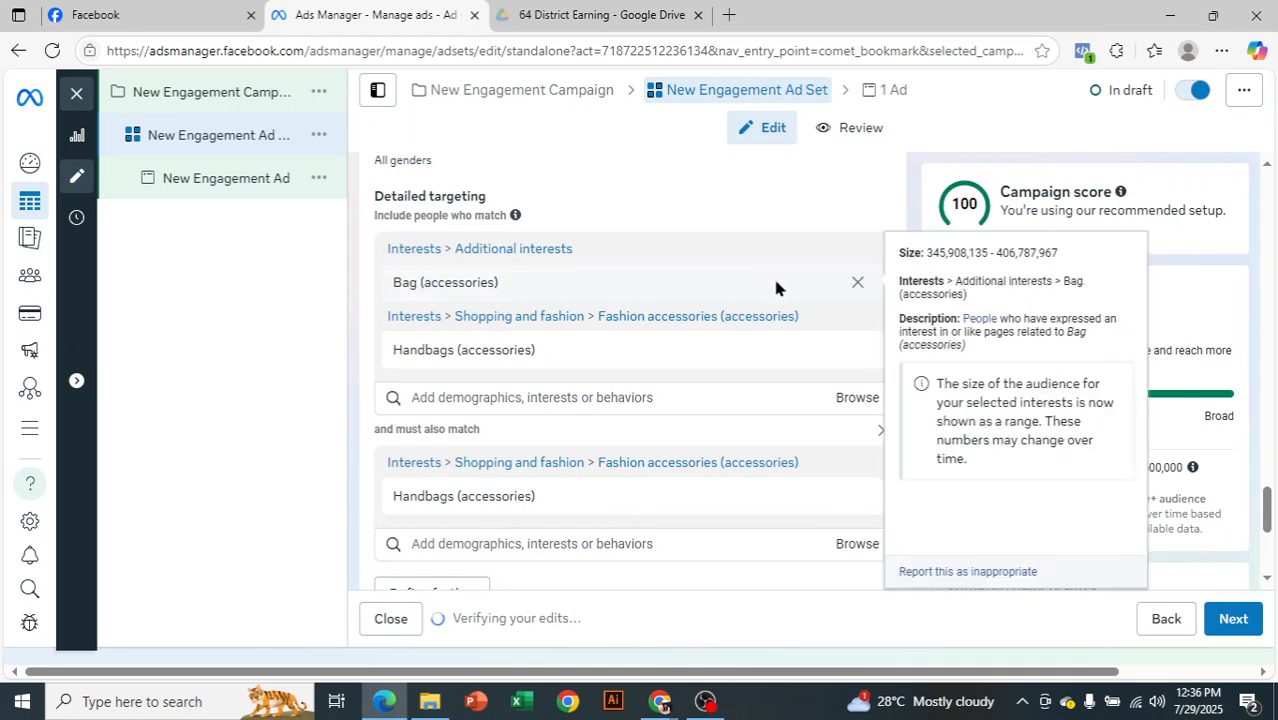
mouse_move(474, 352)
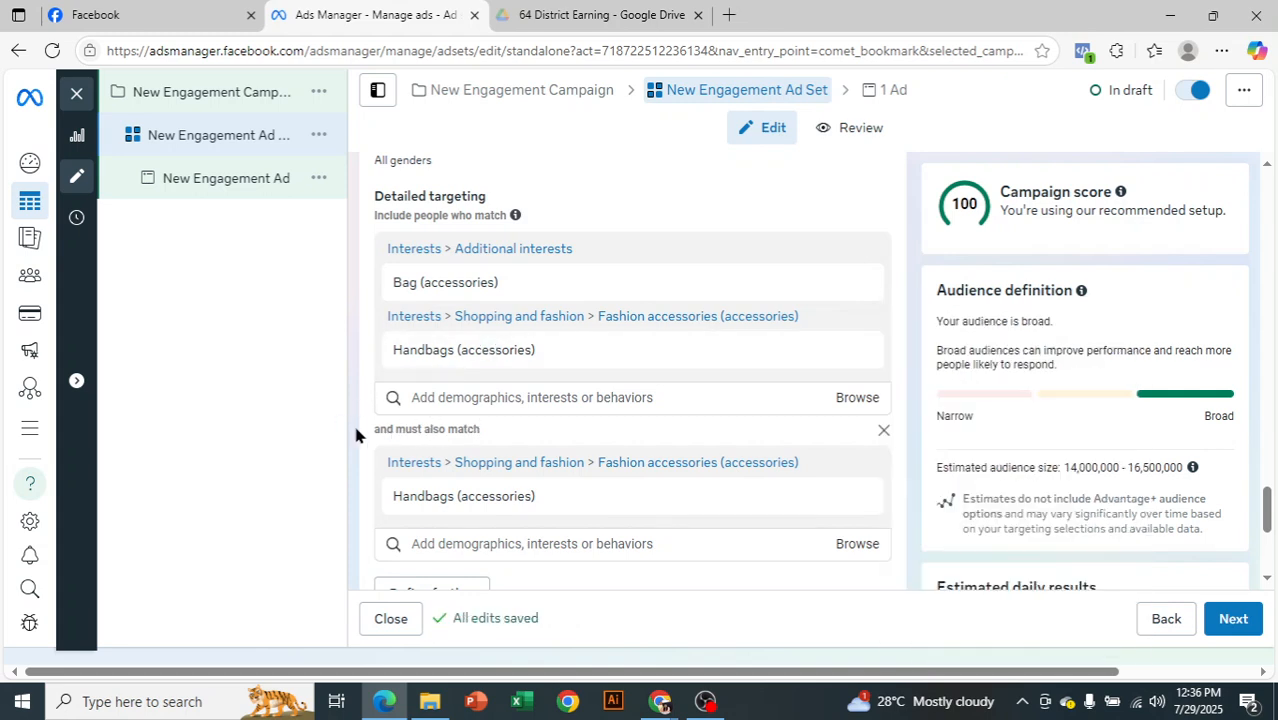
mouse_move(532, 503)
scroll(930, 380, down, 1)
scroll(893, 410, down, 2)
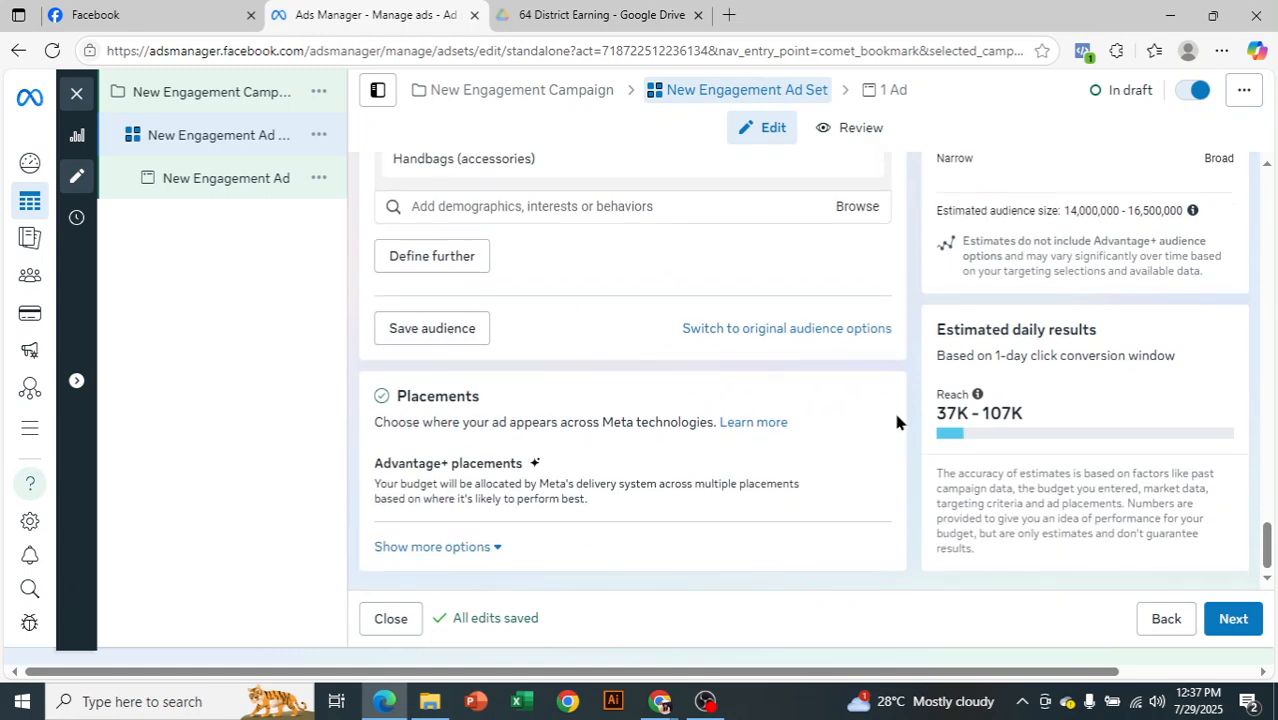
scroll(898, 420, up, 3)
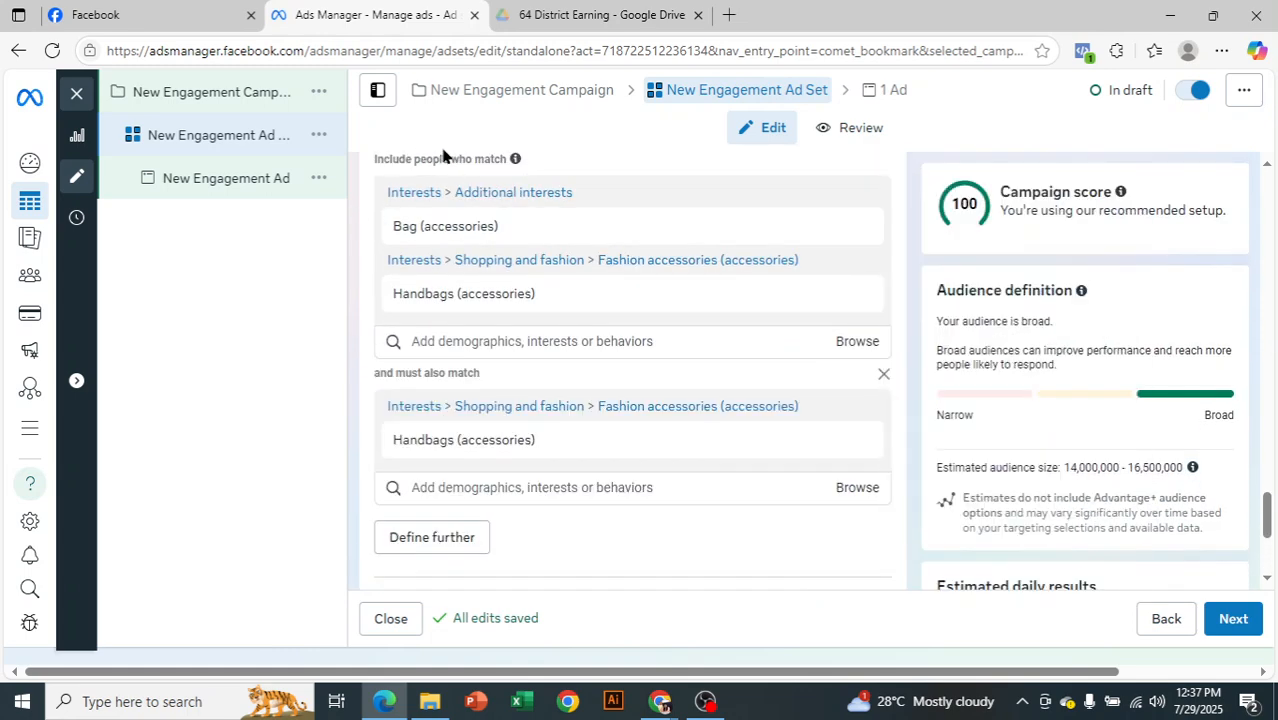
scroll(912, 420, up, 1)
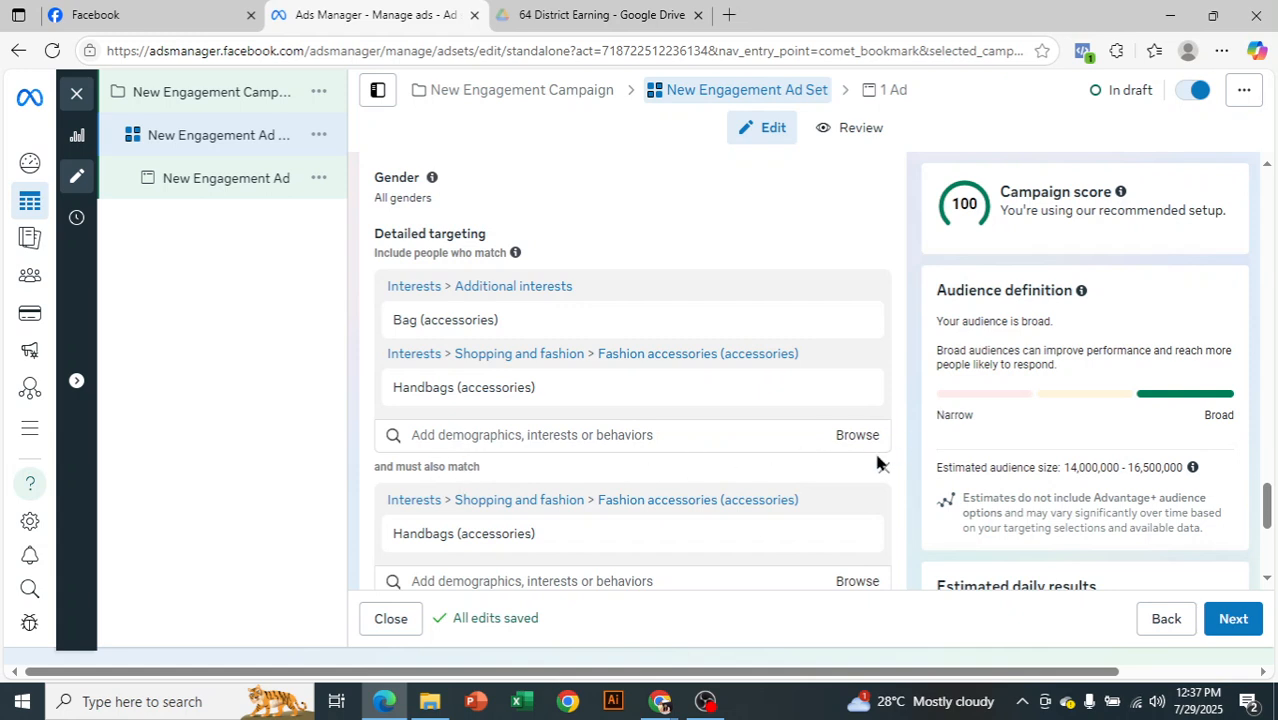
scroll(880, 454, down, 1)
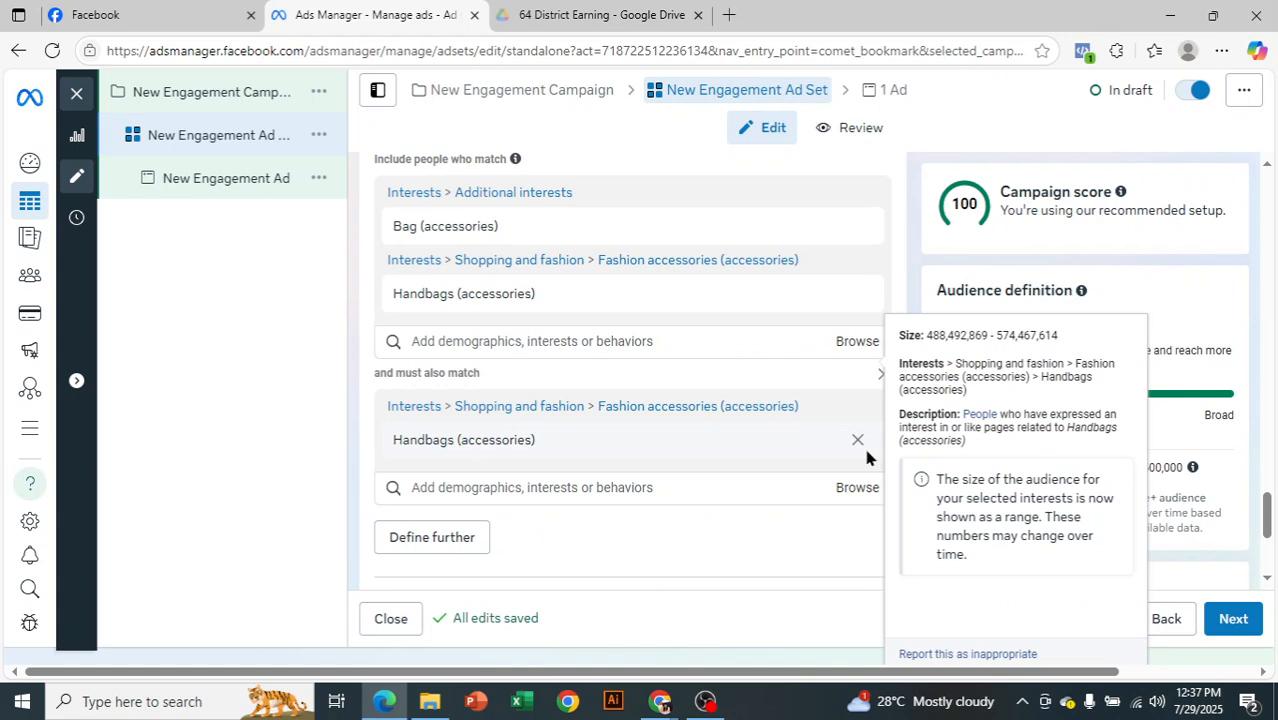
mouse_move(514, 224)
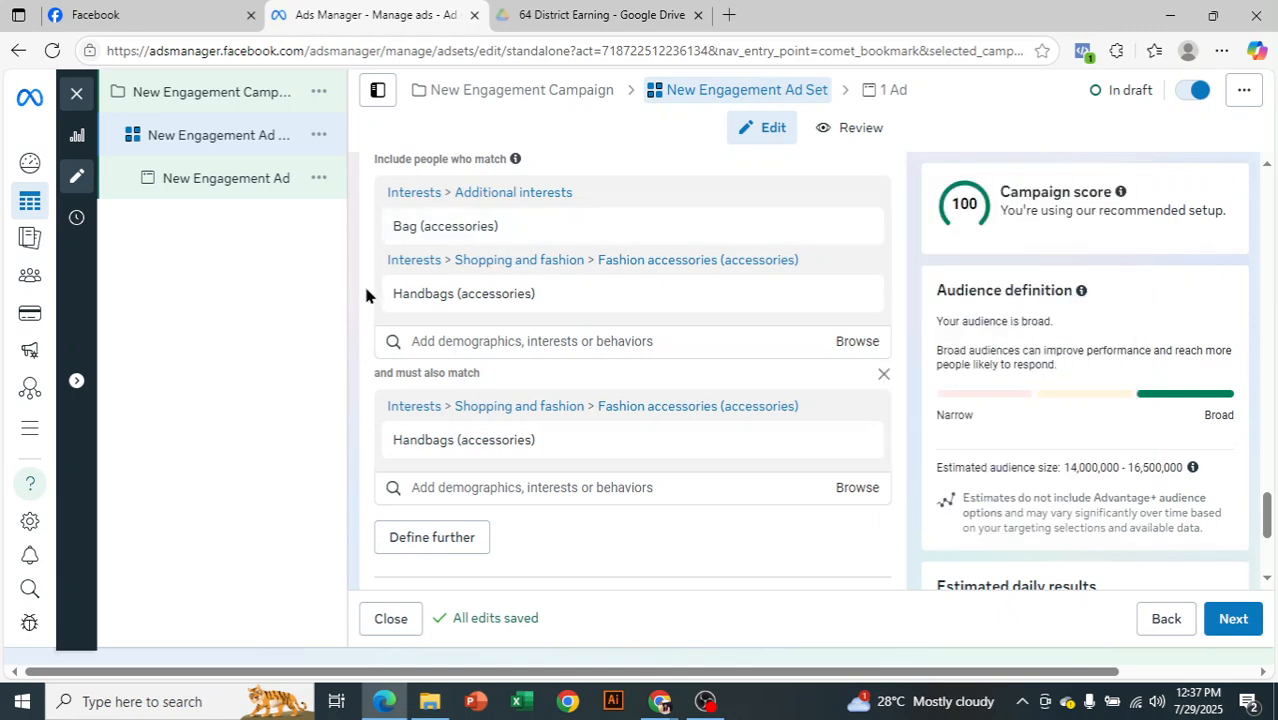
mouse_move(451, 245)
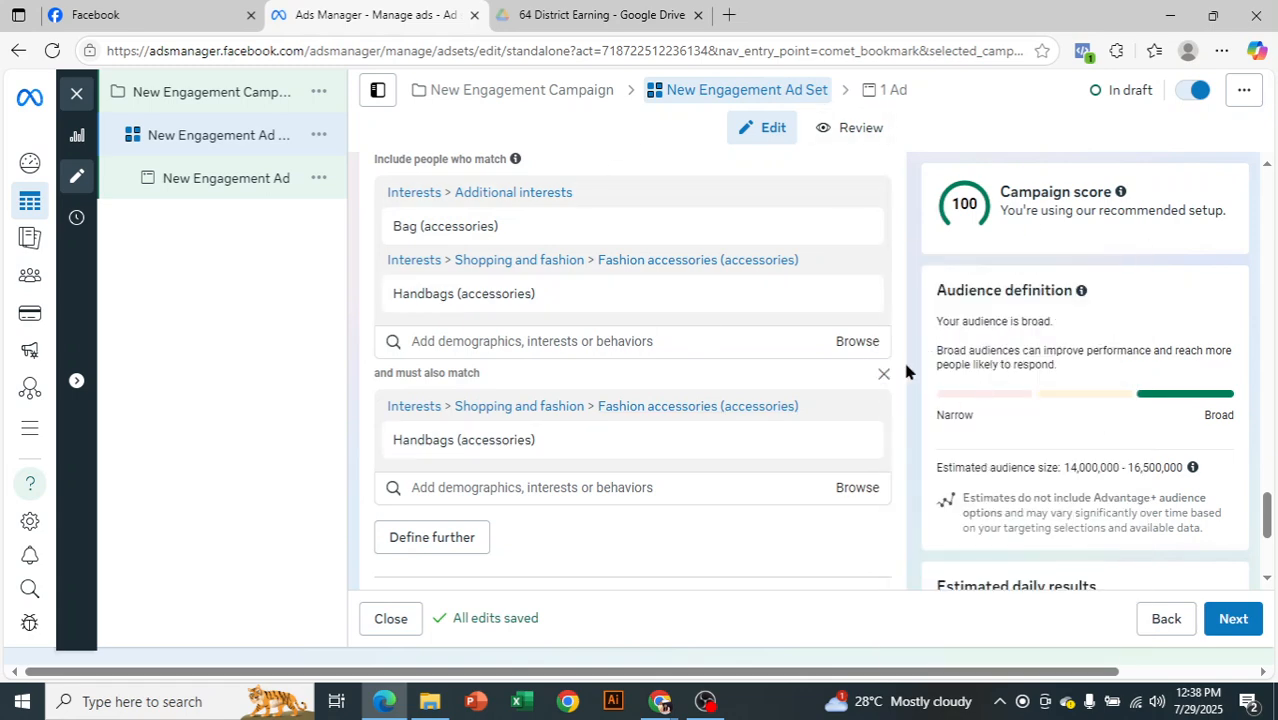
scroll(414, 265, up, 1)
drag(366, 224, 456, 252)
click(442, 250)
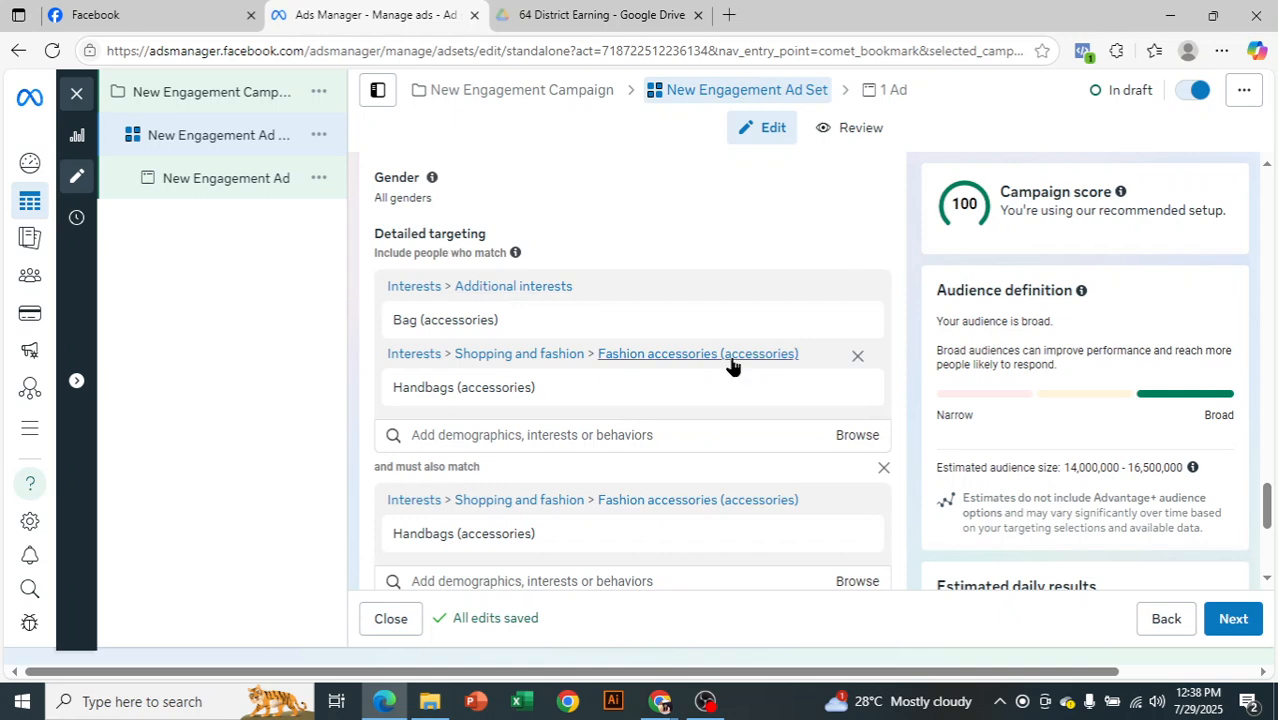
Change the ad set's performance goal to Maximize number of conversations
scroll(733, 362, down, 4)
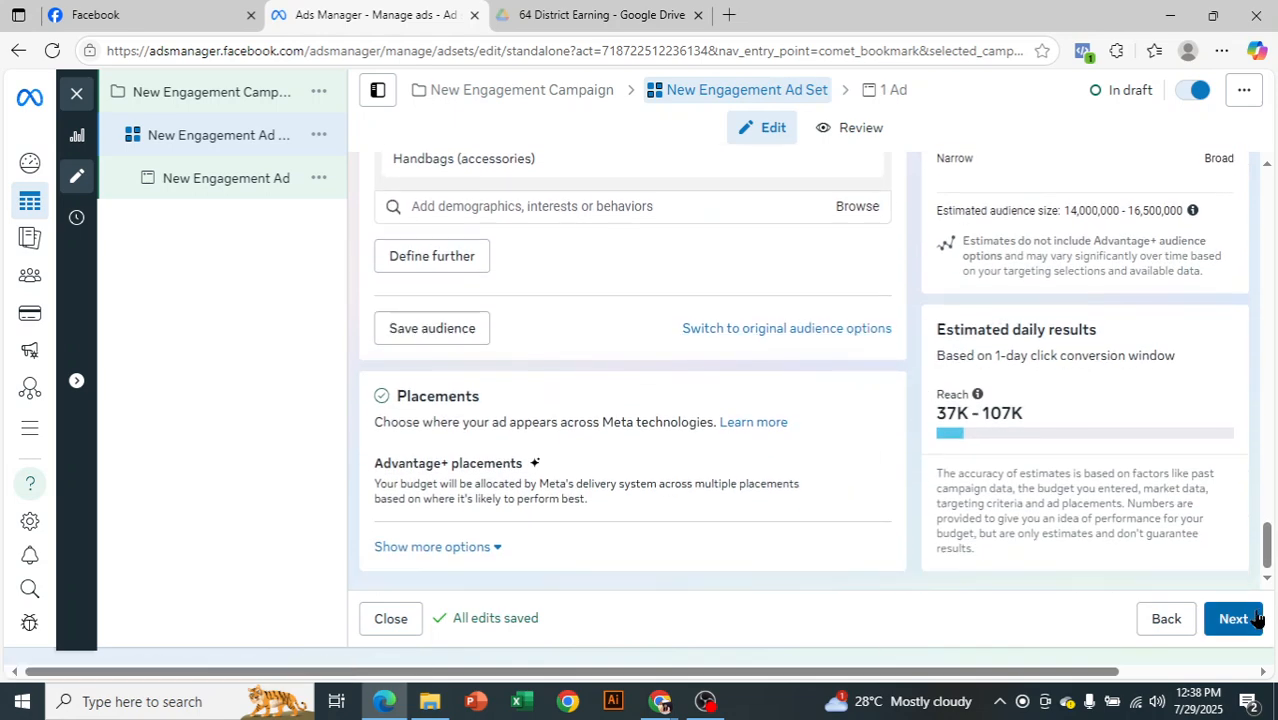
scroll(889, 445, up, 1)
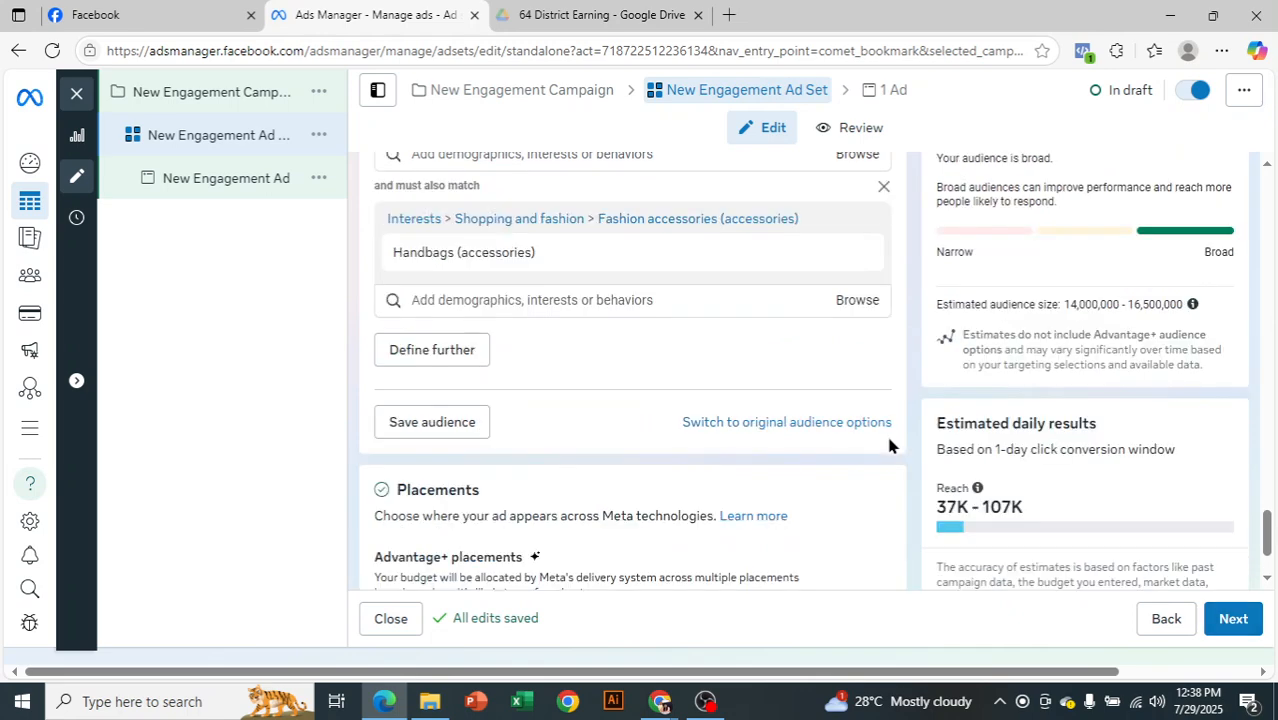
scroll(887, 445, up, 2)
scroll(885, 445, up, 5)
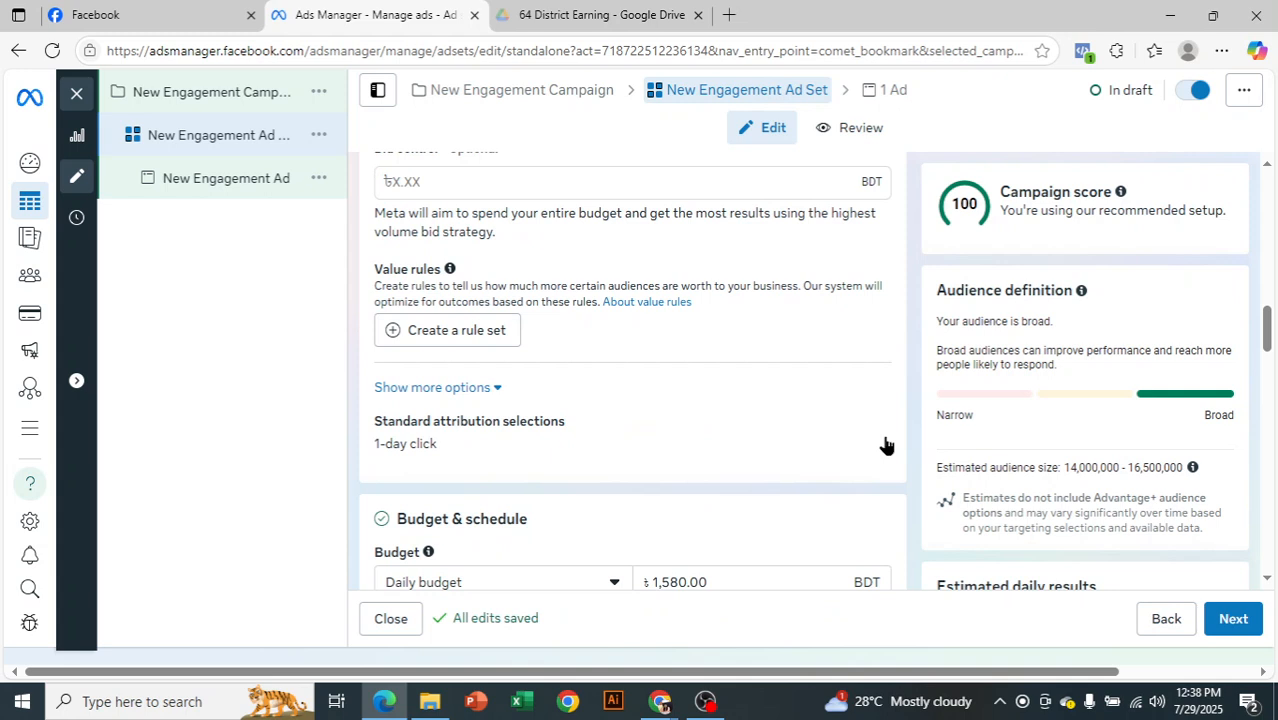
scroll(885, 445, up, 2)
click(643, 285)
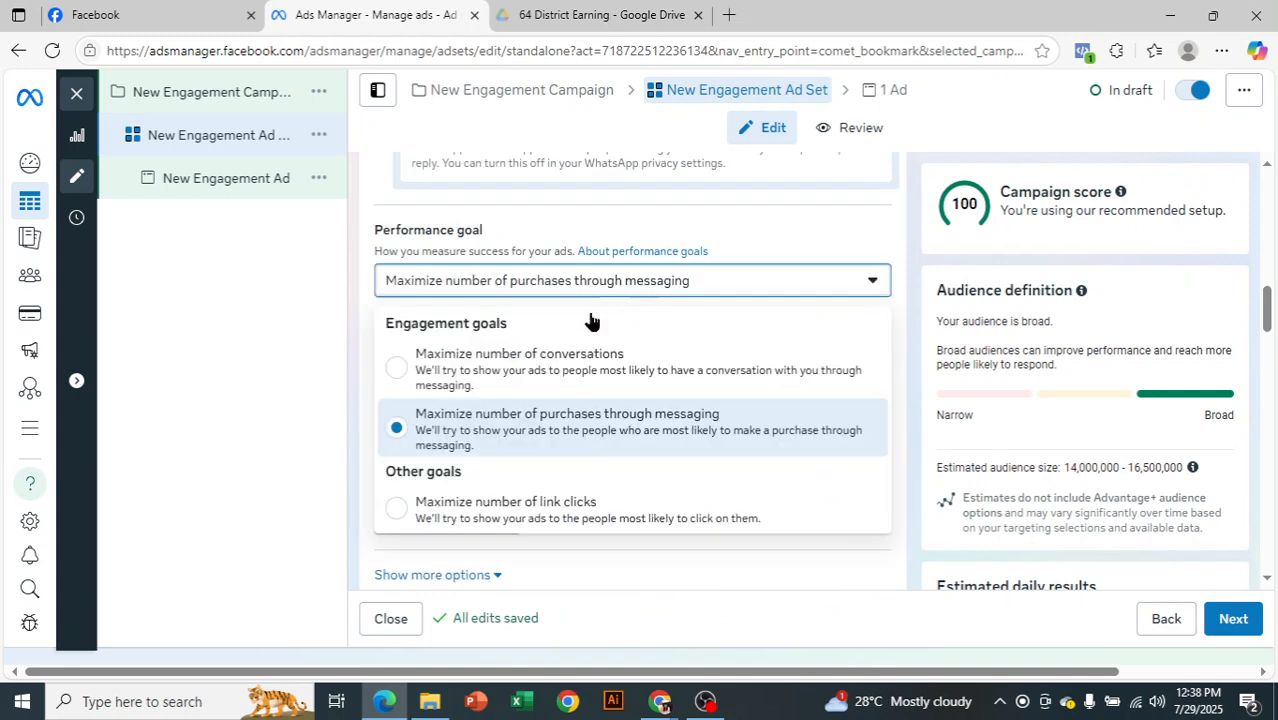
click(597, 377)
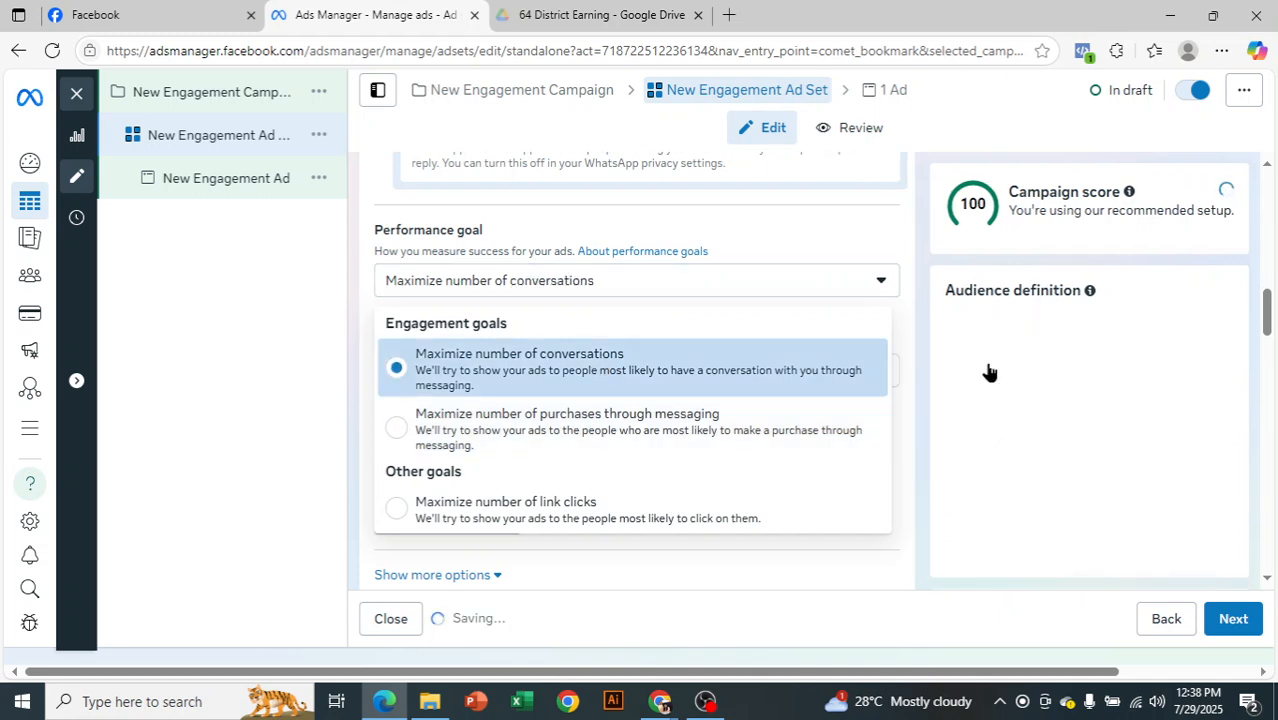
click(936, 244)
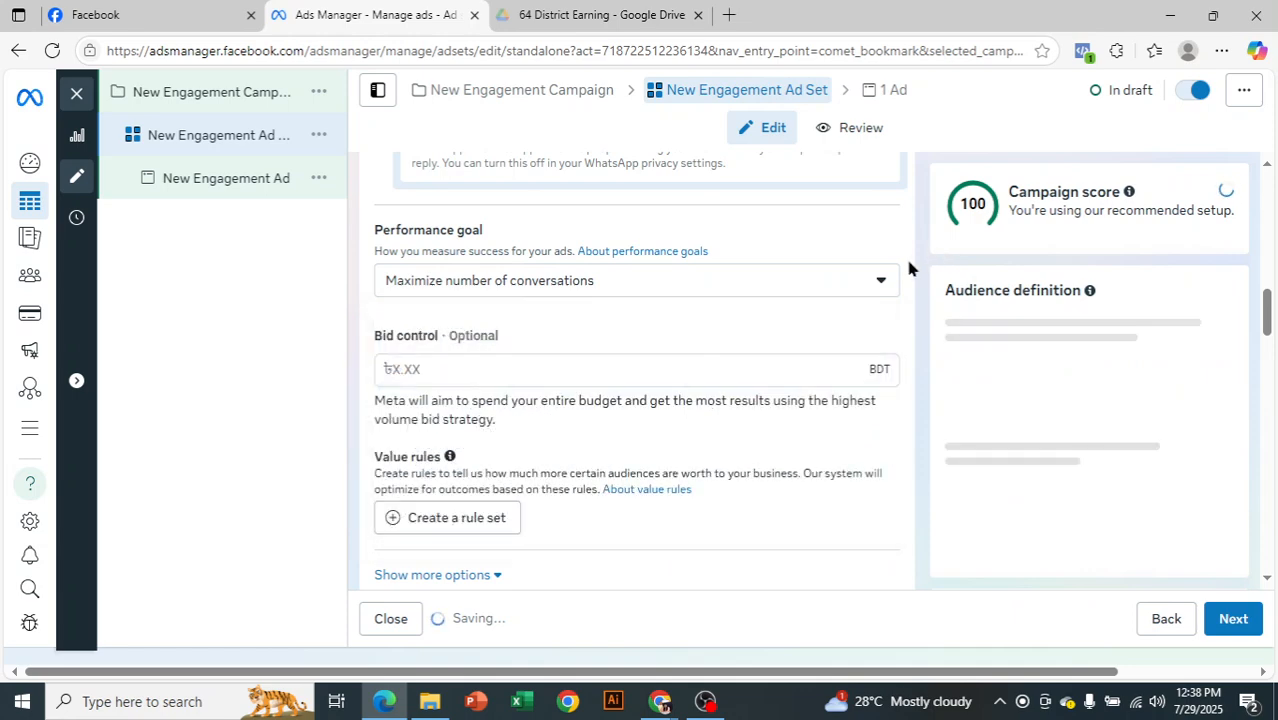
Examine the estimated daily reach and conversations for the ad set, along with its budget, location and performance goal settings
scroll(912, 288, down, 5)
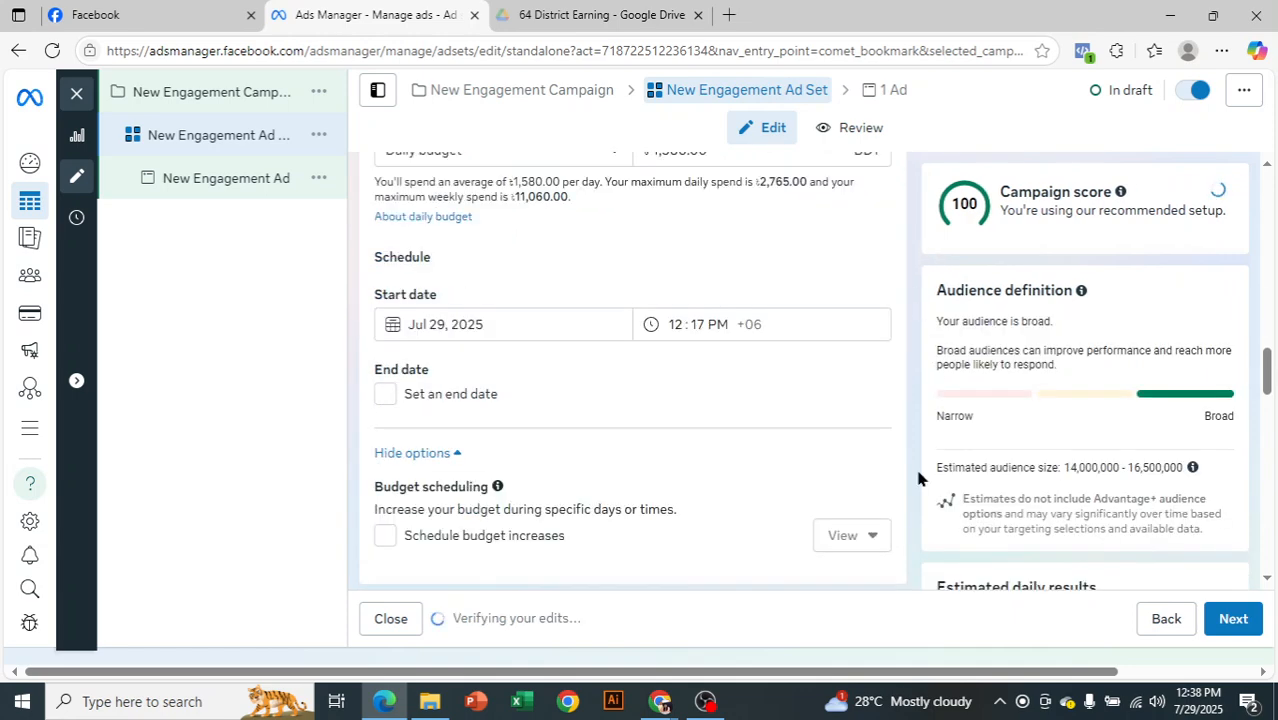
scroll(918, 478, down, 10)
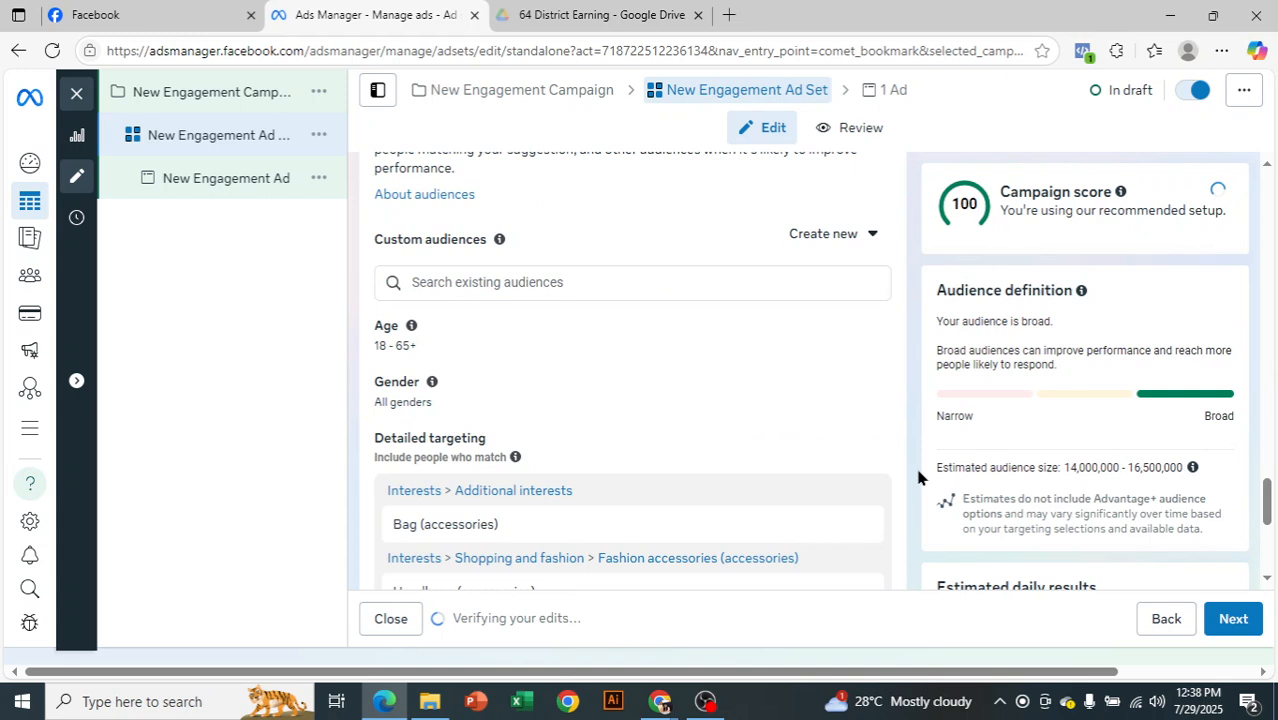
scroll(918, 478, down, 5)
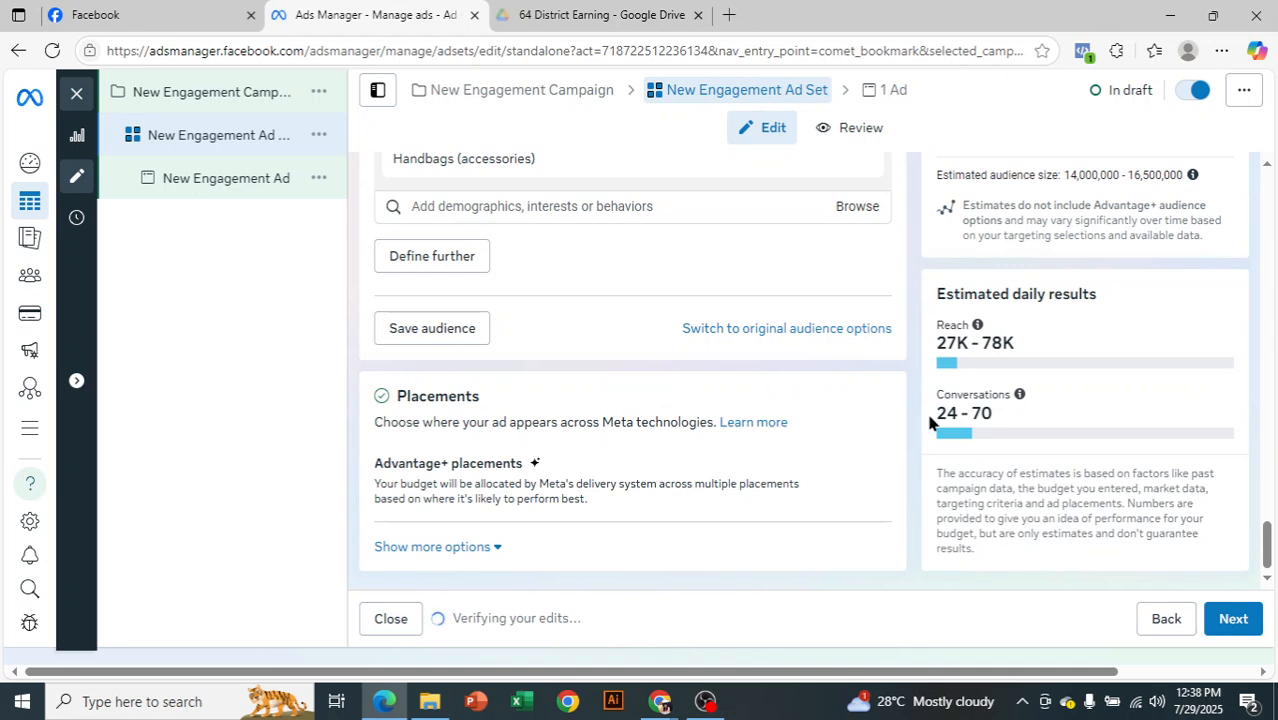
drag(938, 412, 993, 414)
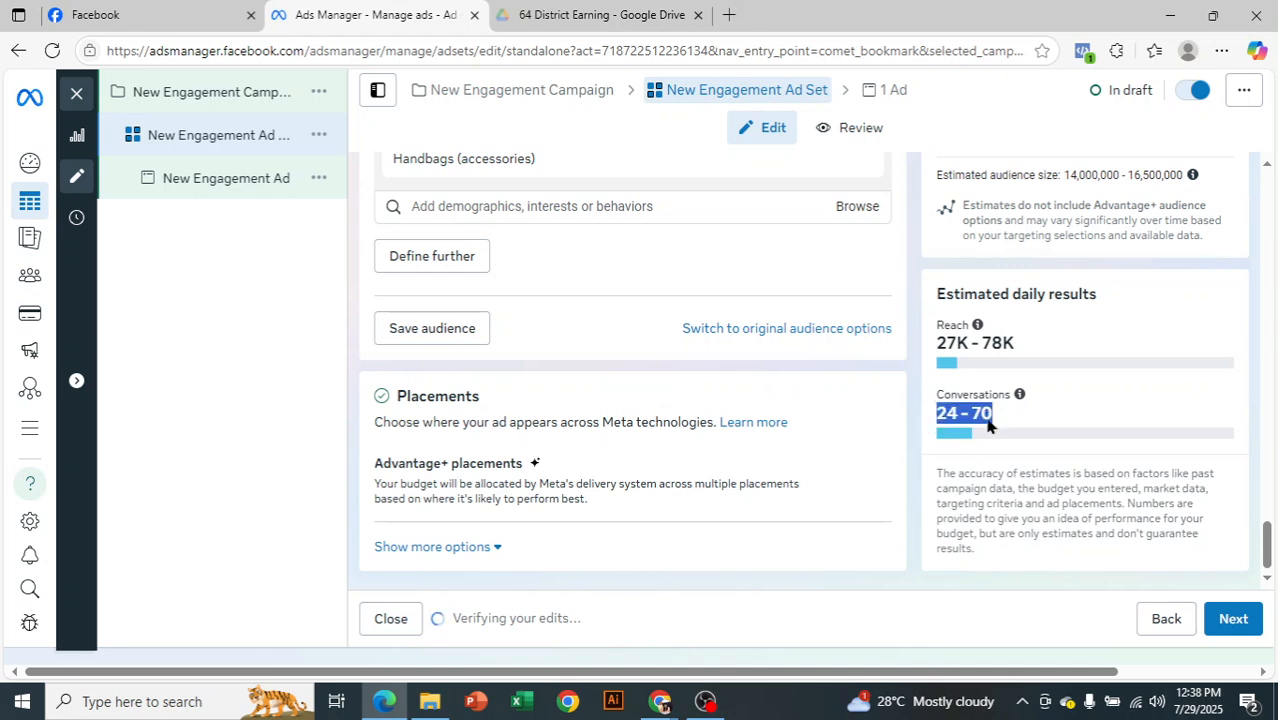
click(963, 421)
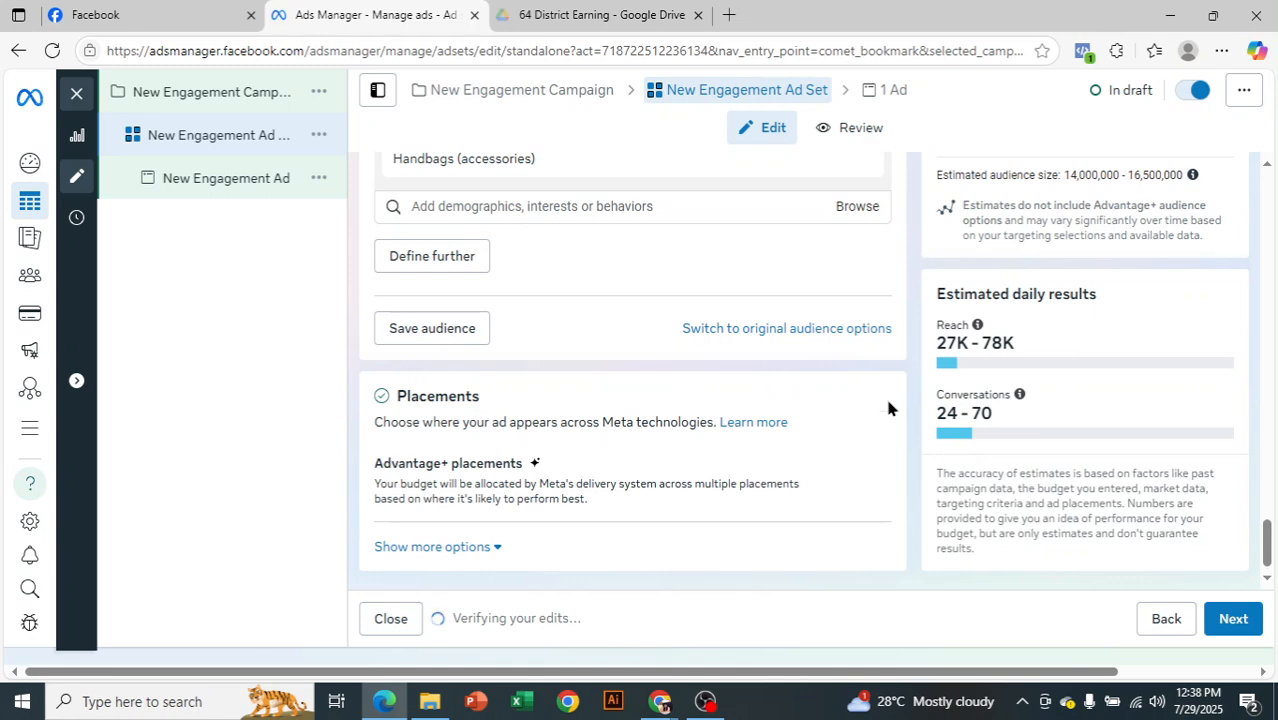
scroll(870, 375, up, 2)
scroll(796, 314, up, 4)
scroll(796, 312, up, 4)
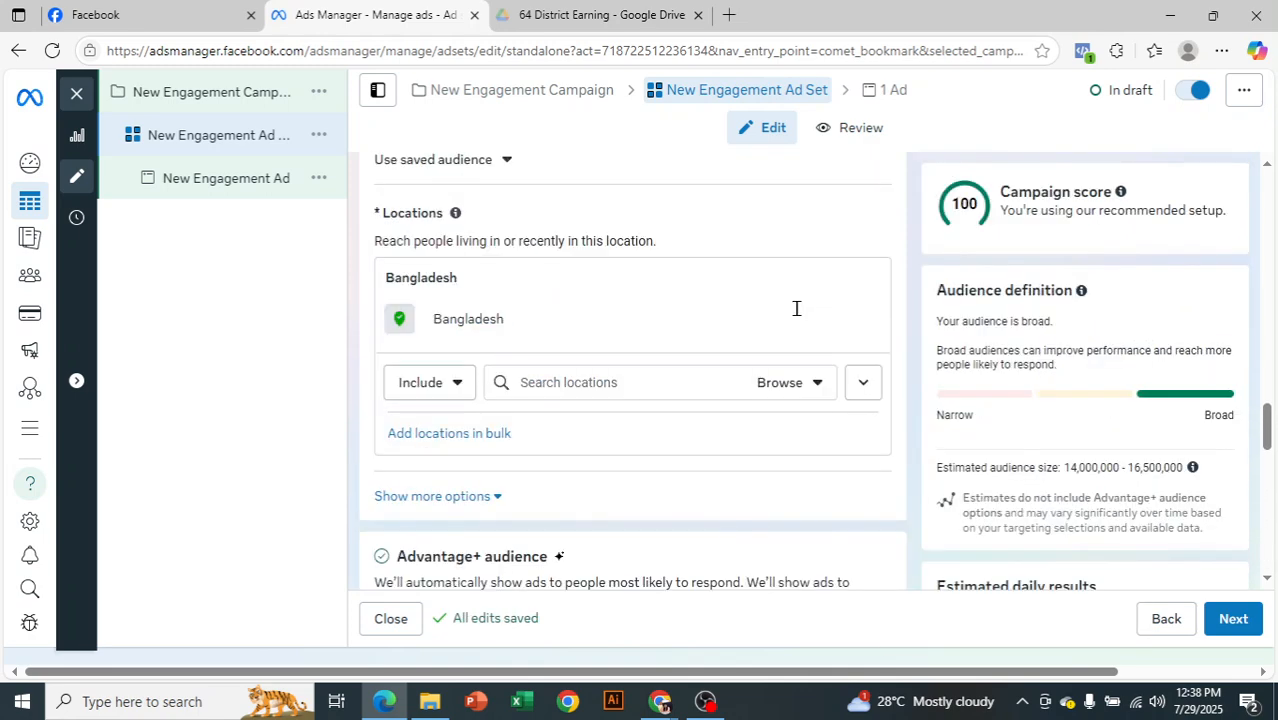
scroll(796, 310, up, 10)
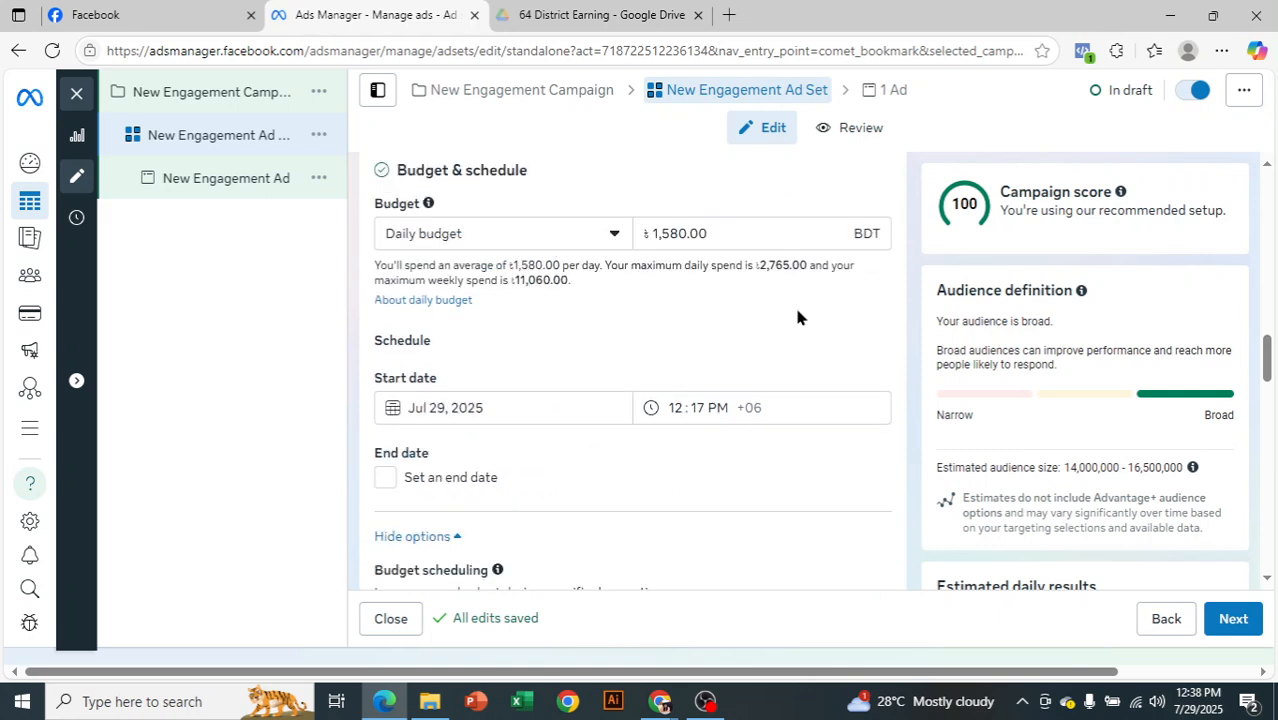
scroll(797, 317, up, 4)
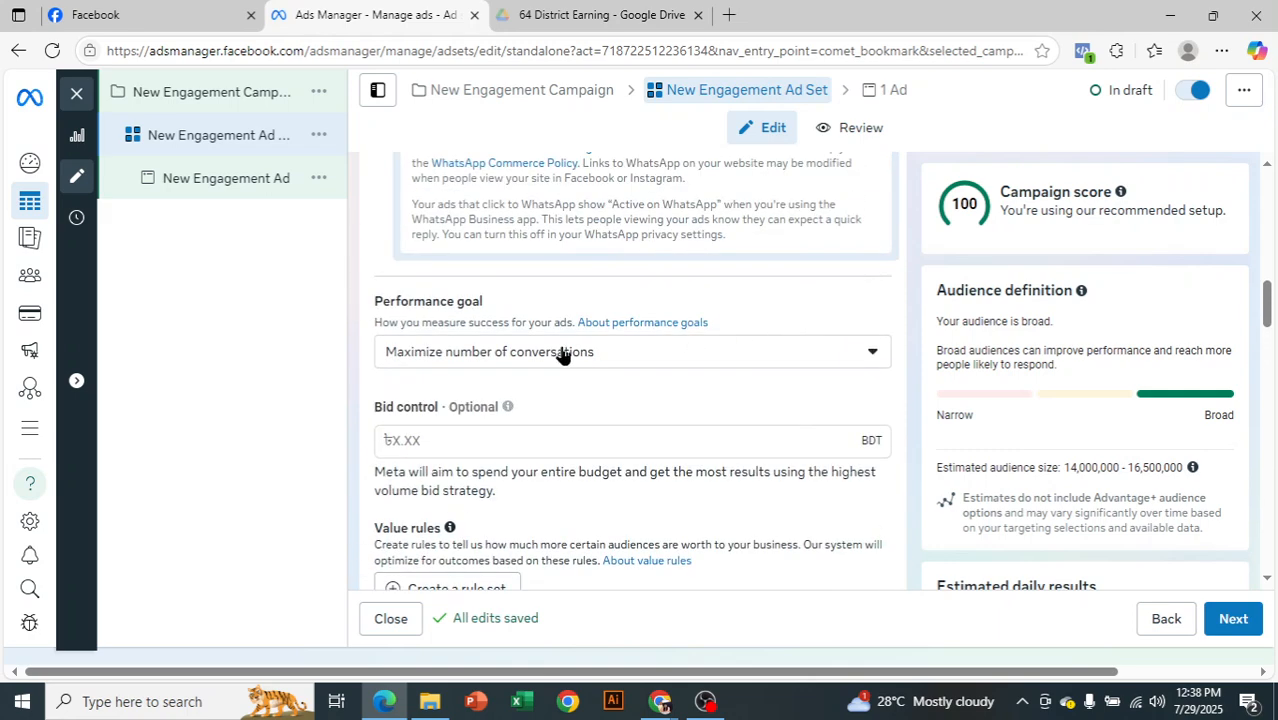
scroll(1130, 490, down, 7)
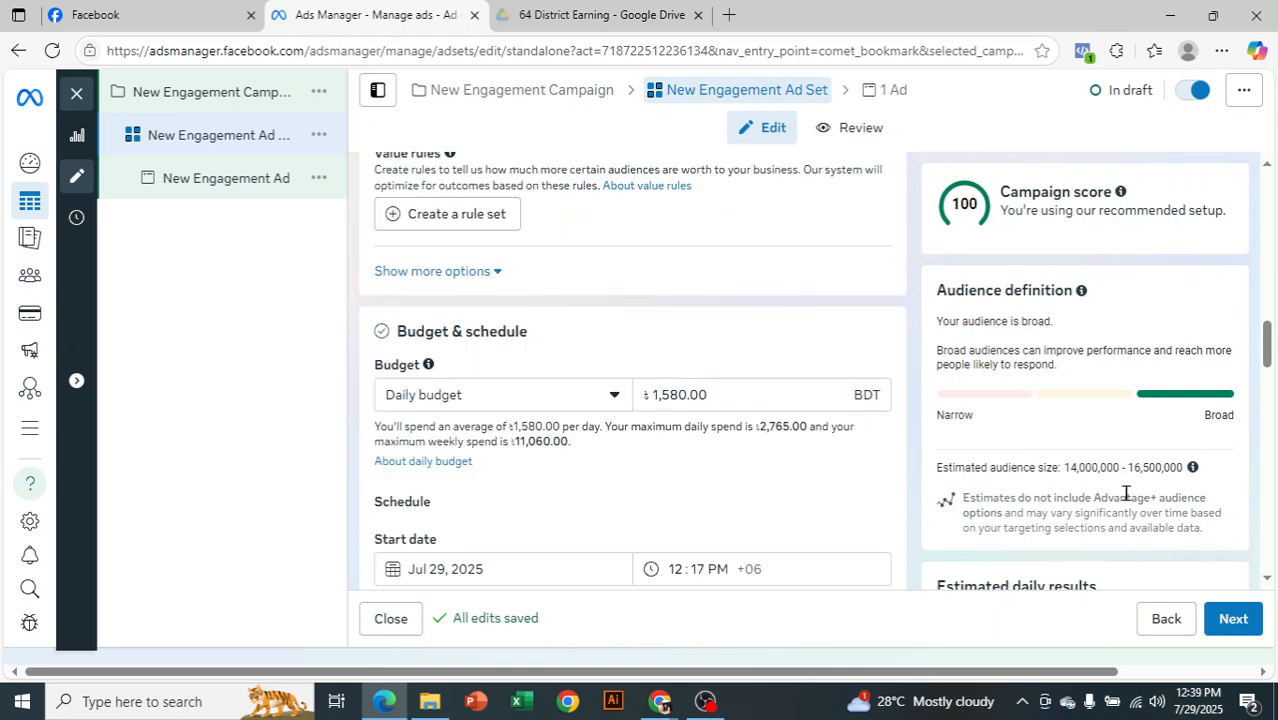
scroll(1135, 519, down, 15)
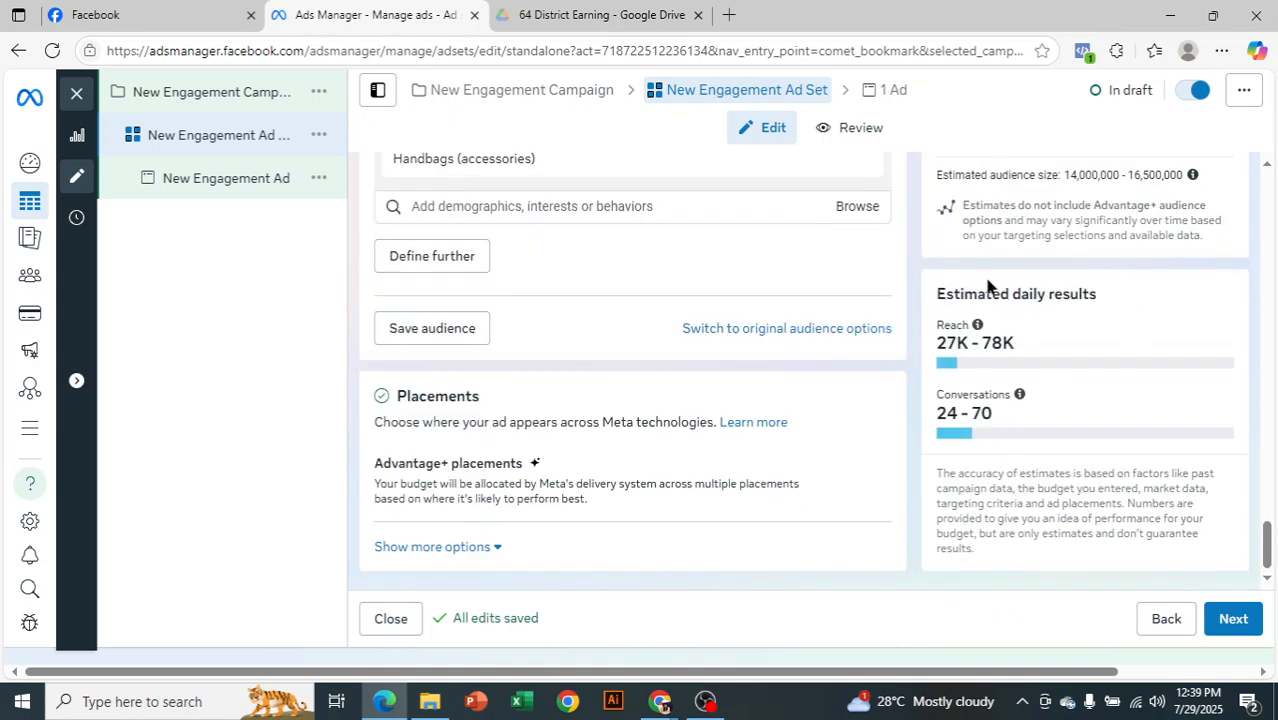
Continue to the ad level and check the ad setup source options, keeping Use existing post
click(1236, 622)
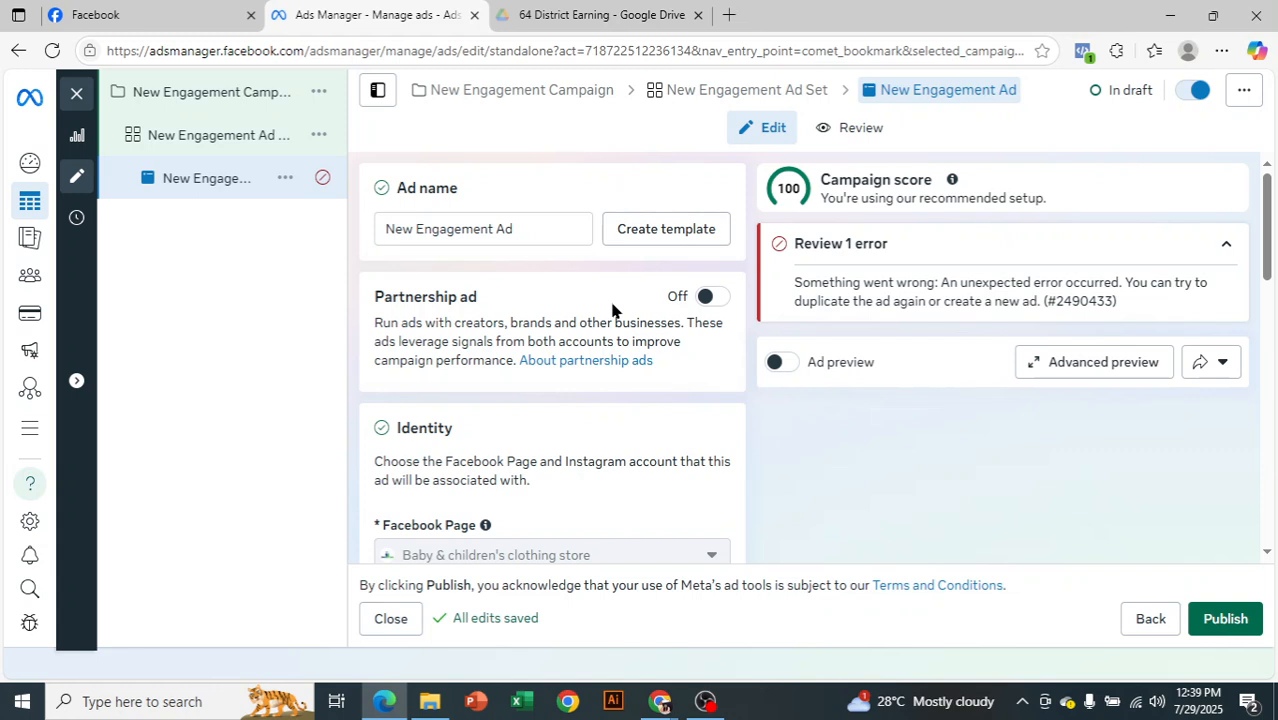
scroll(612, 309, down, 4)
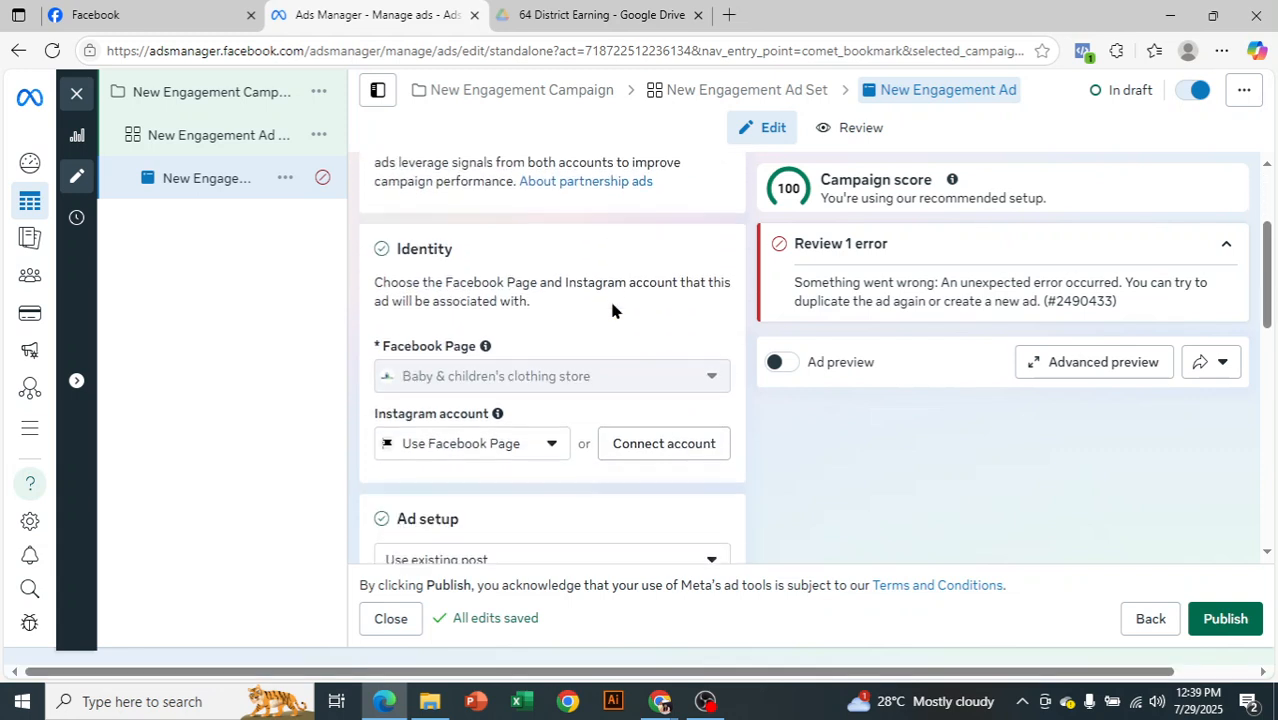
scroll(612, 309, down, 1)
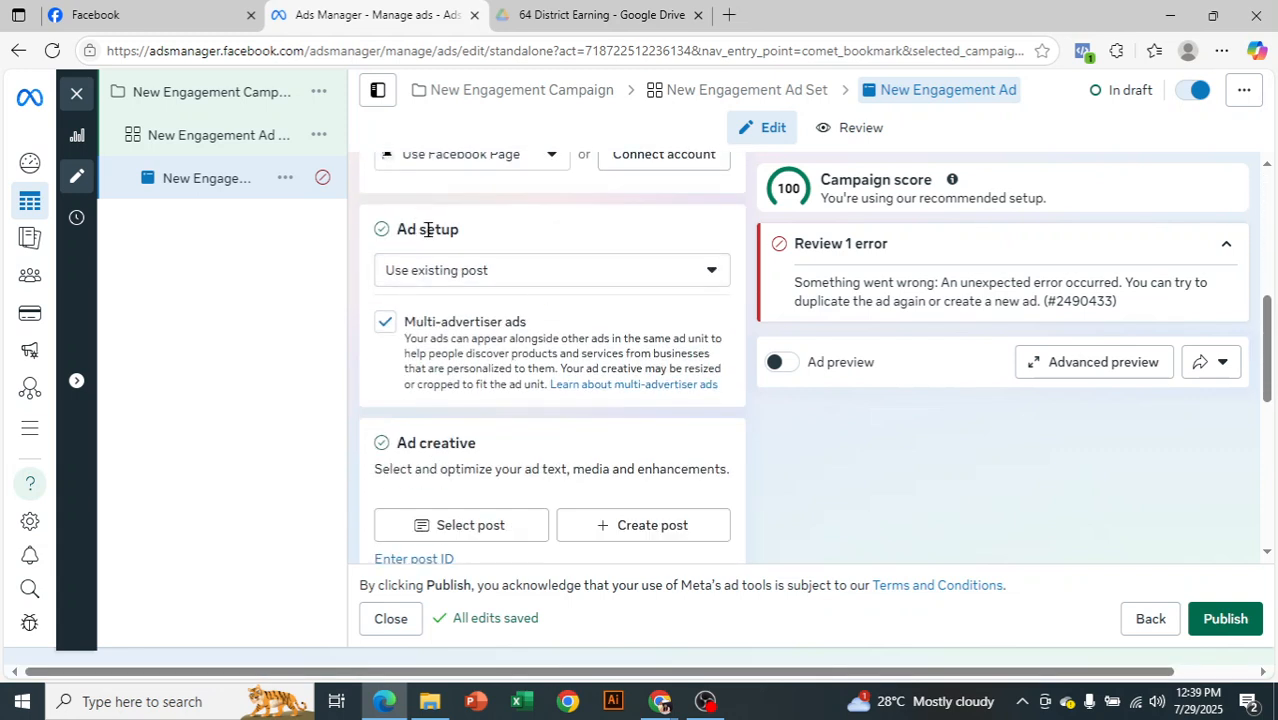
click(479, 280)
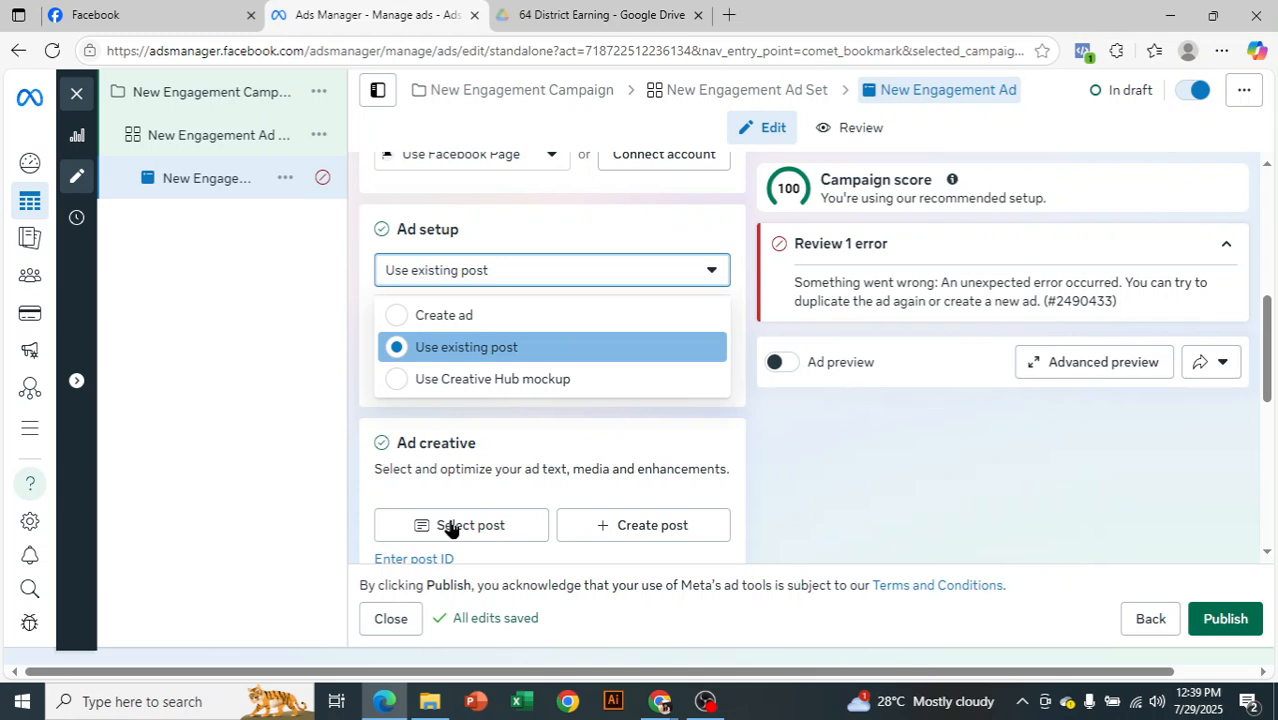
scroll(449, 528, down, 1)
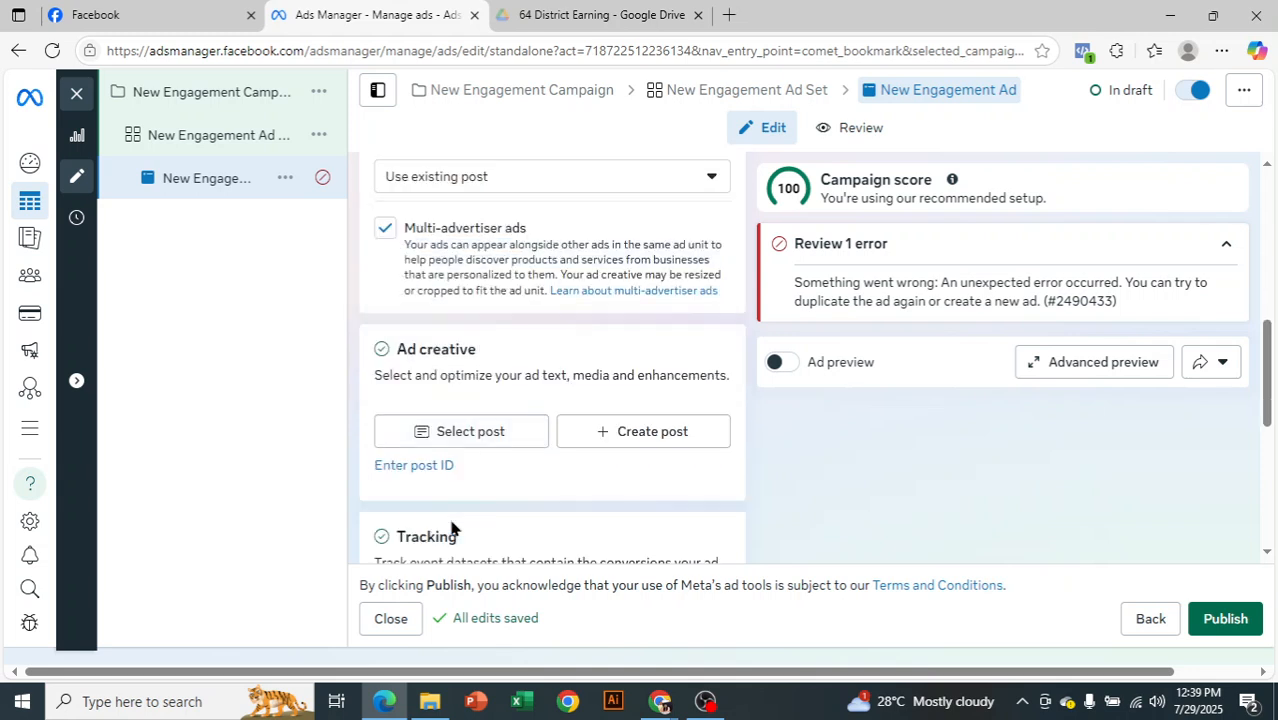
Select the published Facebook post "3 to 15 years baby boys blazers" as the ad creative
click(460, 438)
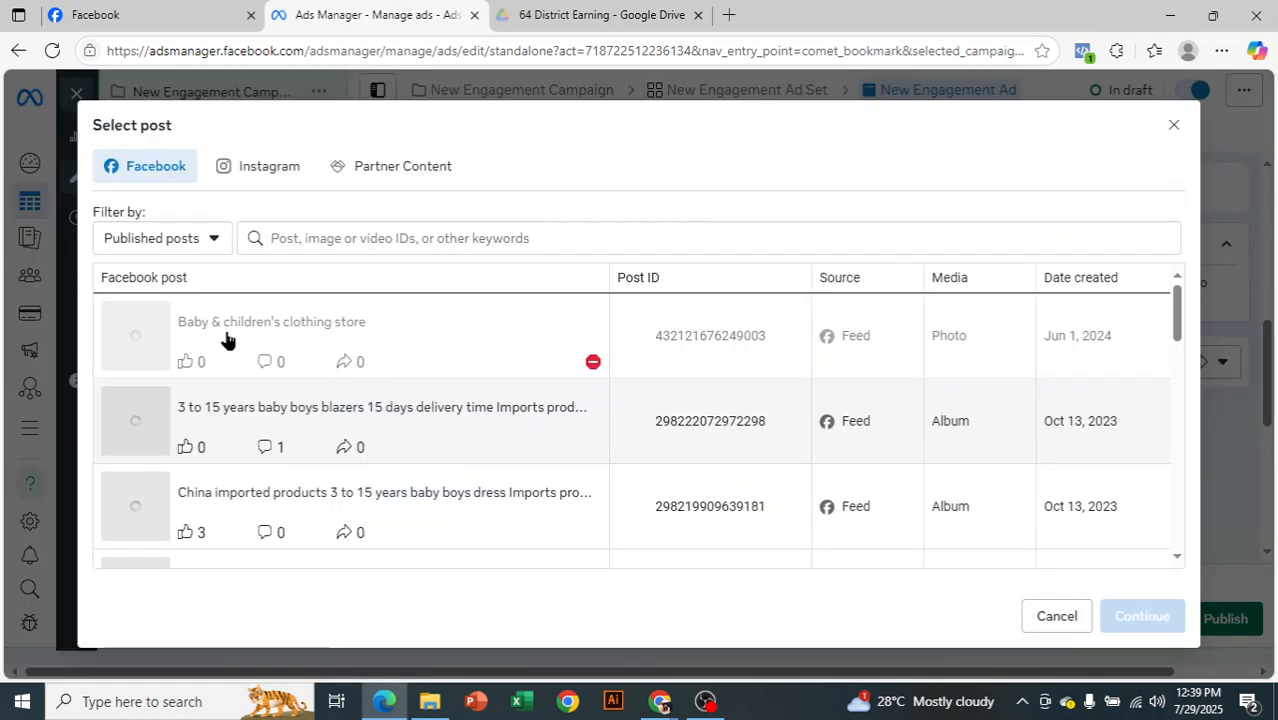
mouse_move(595, 362)
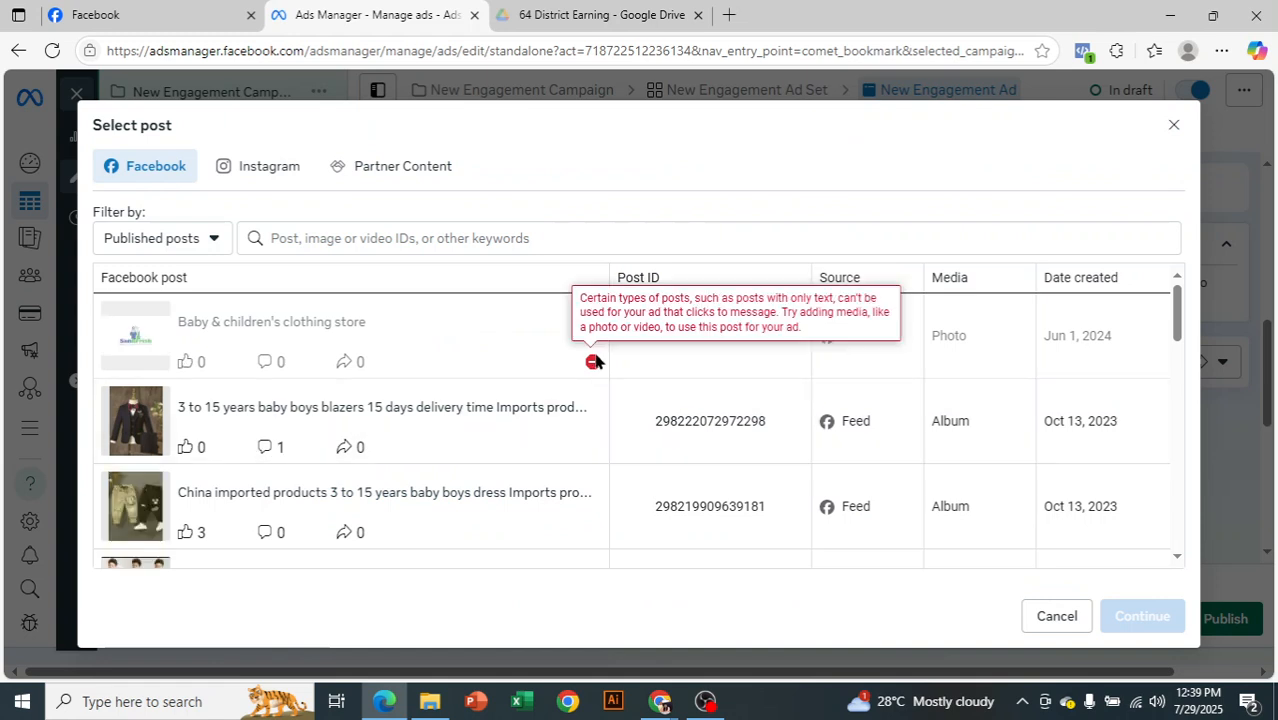
click(476, 431)
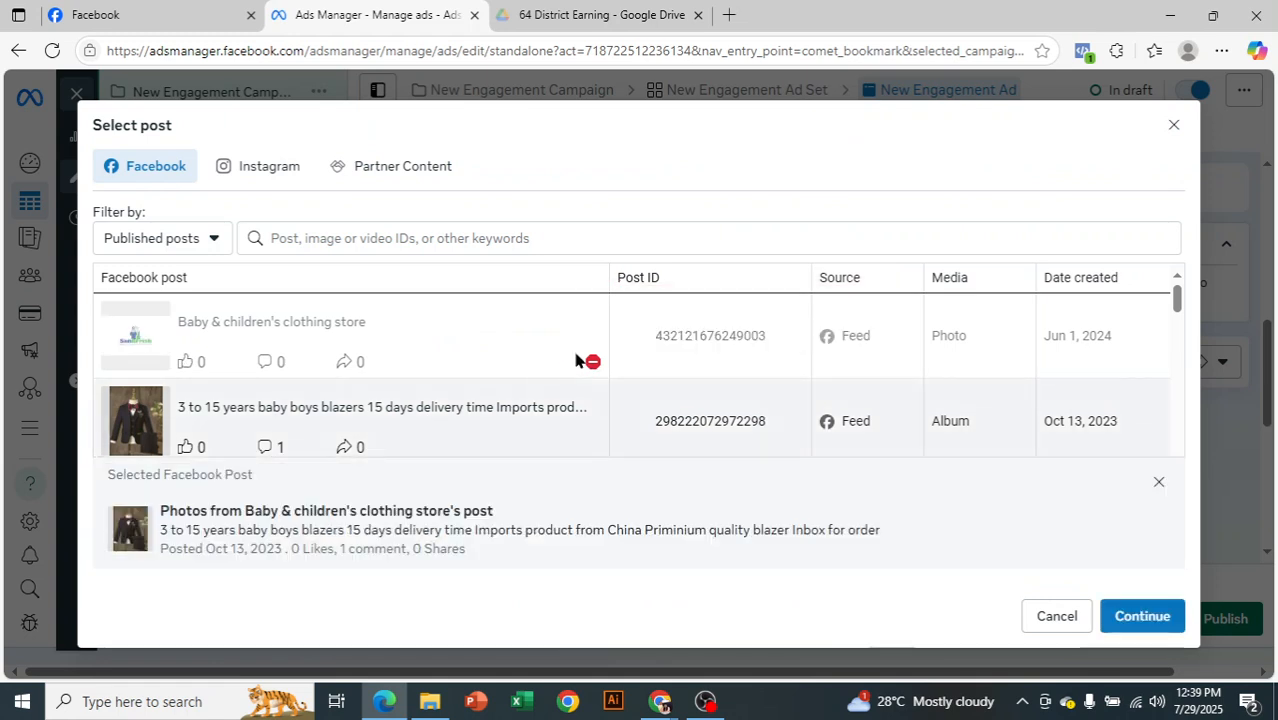
click(1142, 616)
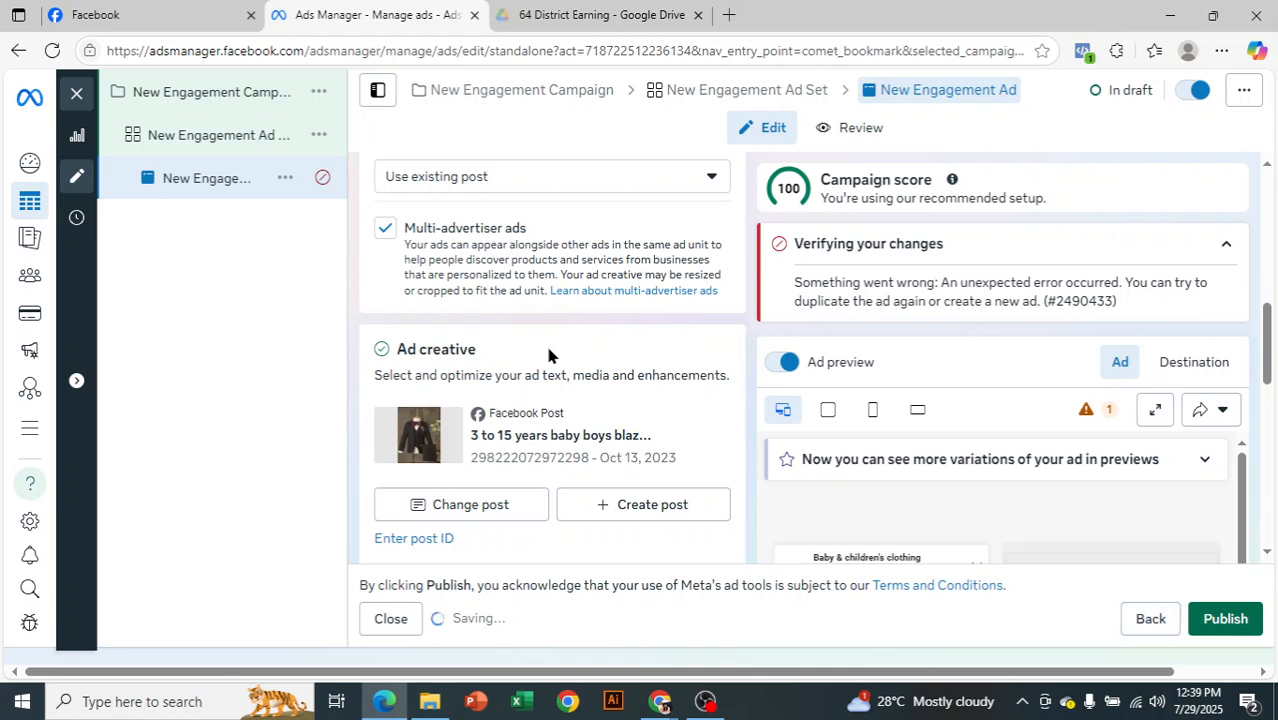
Examine the ad's primary text, call to action and message template, including the greeting and AI-generated questions
scroll(550, 358, down, 1)
scroll(555, 363, down, 1)
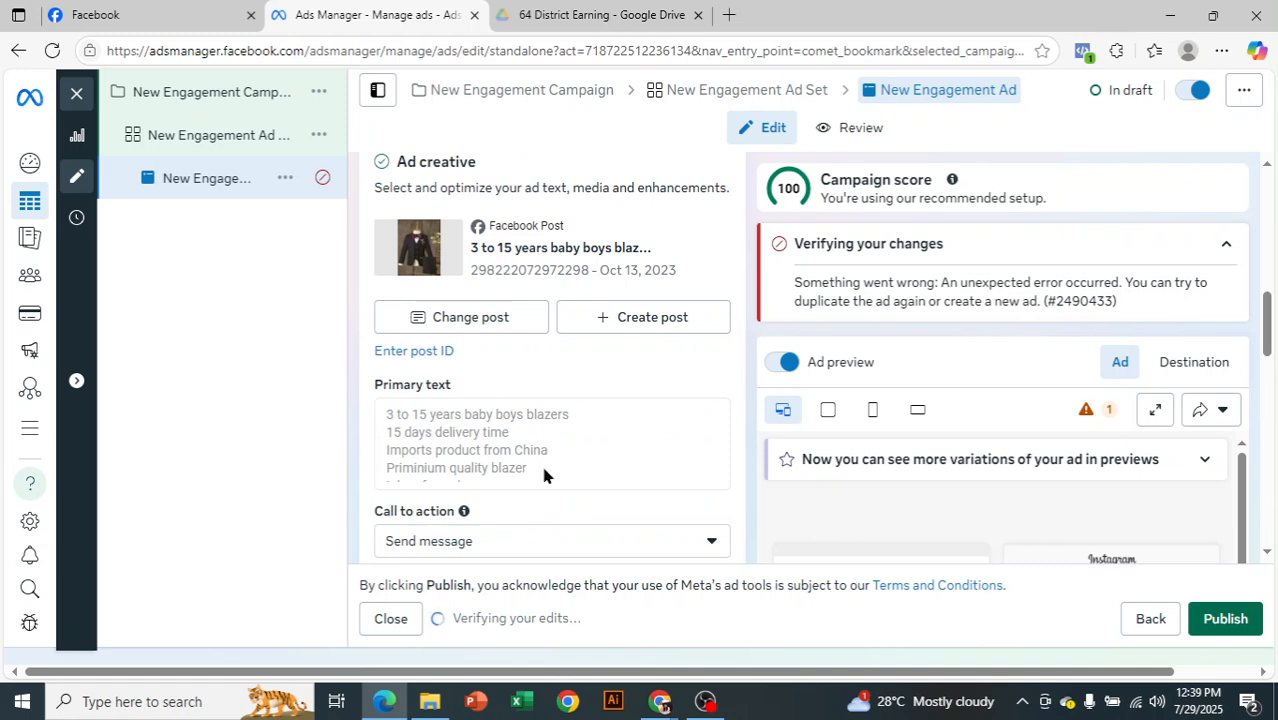
scroll(542, 475, down, 1)
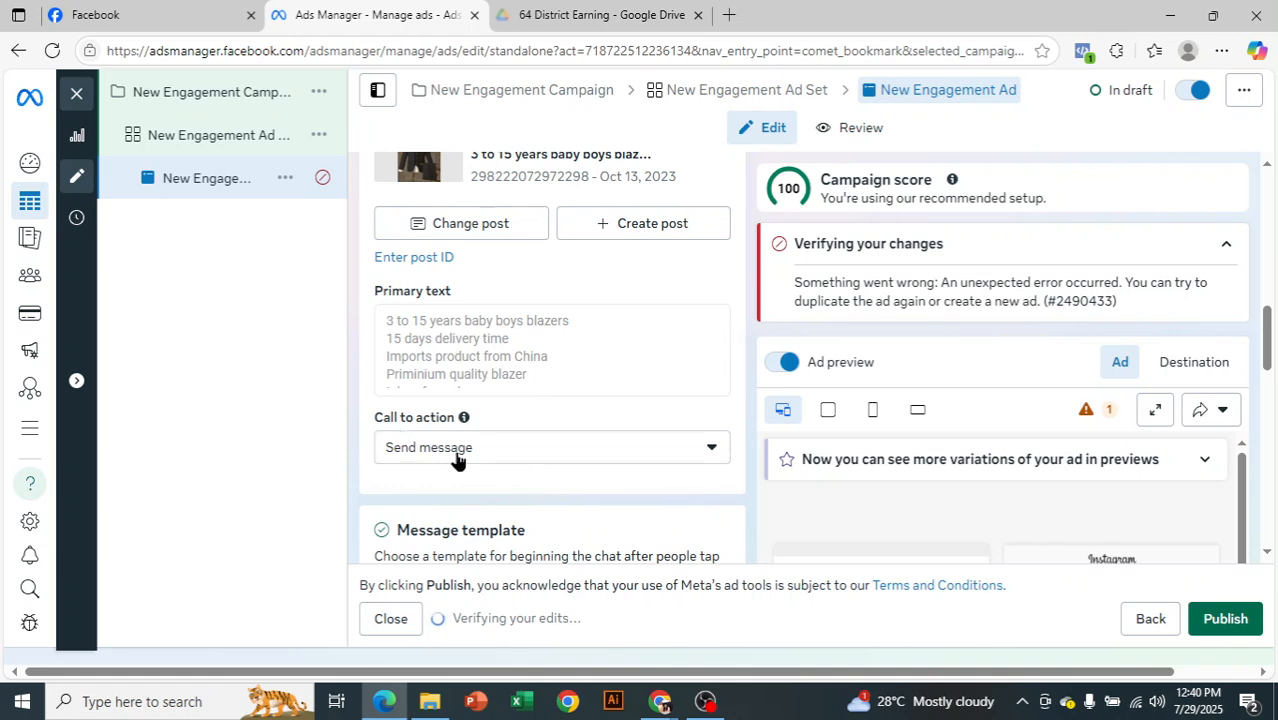
scroll(456, 455, down, 2)
scroll(528, 360, down, 1)
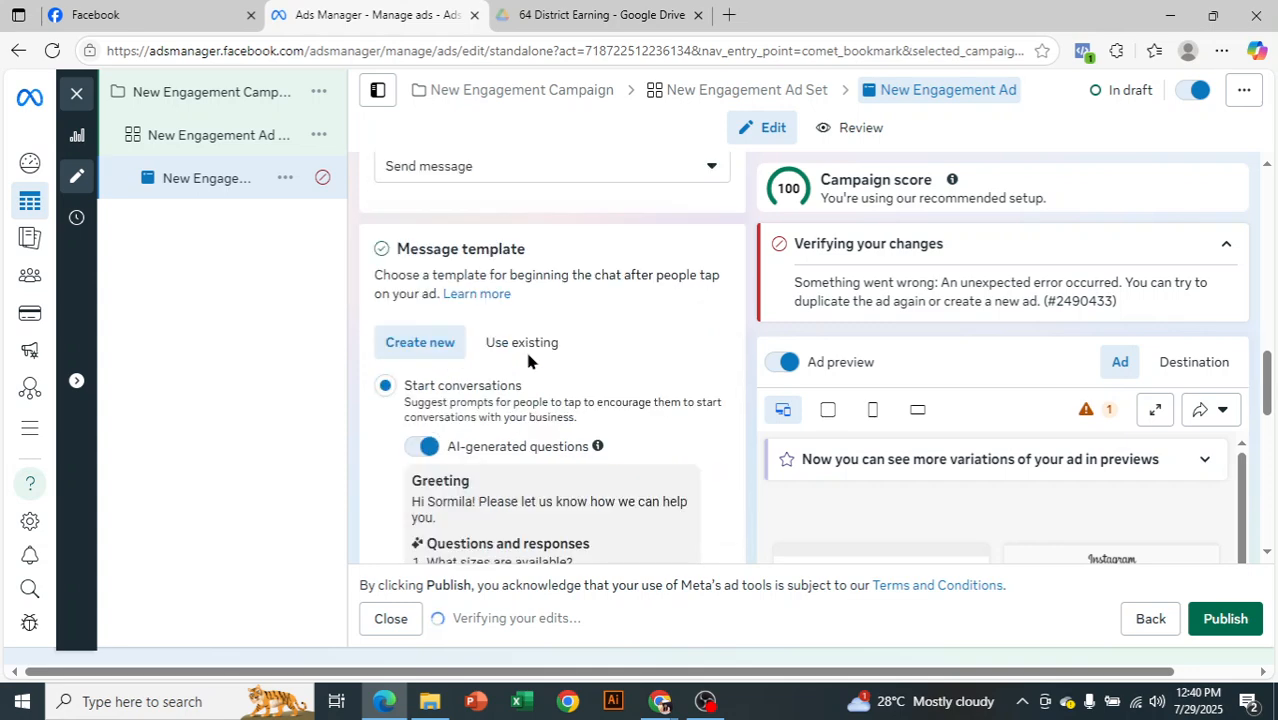
drag(409, 249, 548, 185)
click(610, 370)
scroll(617, 380, down, 1)
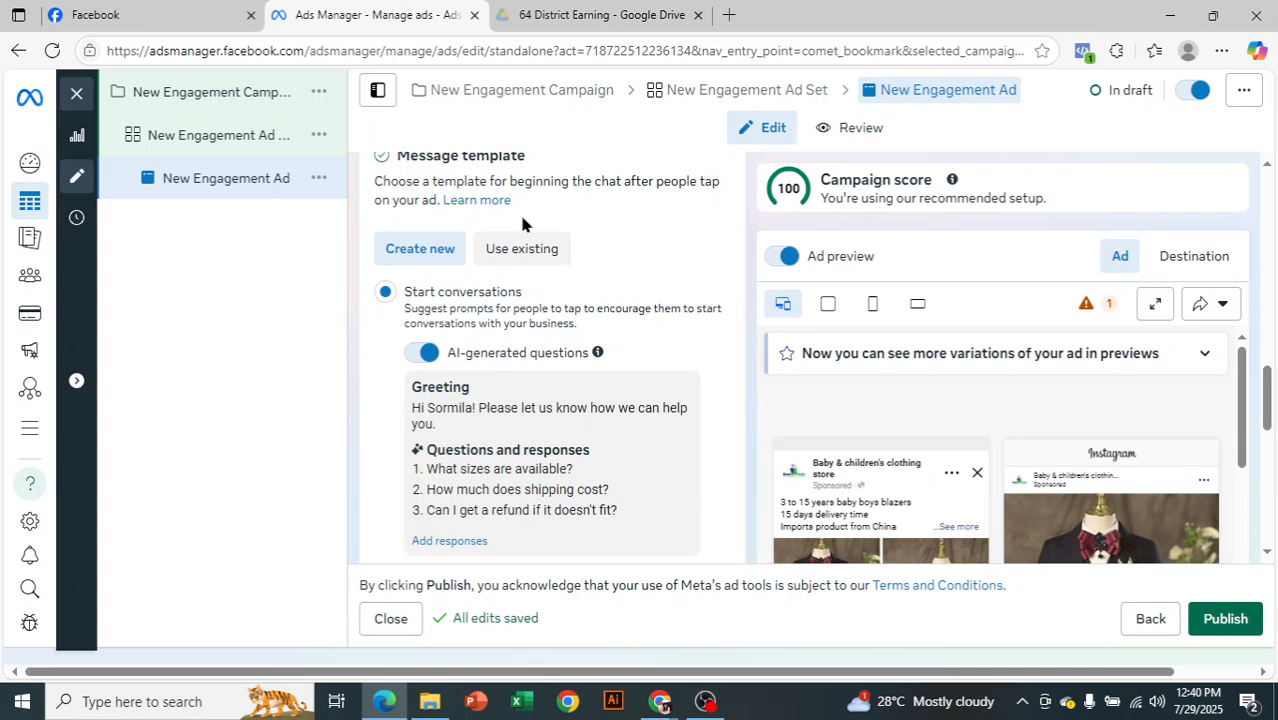
scroll(546, 394, down, 2)
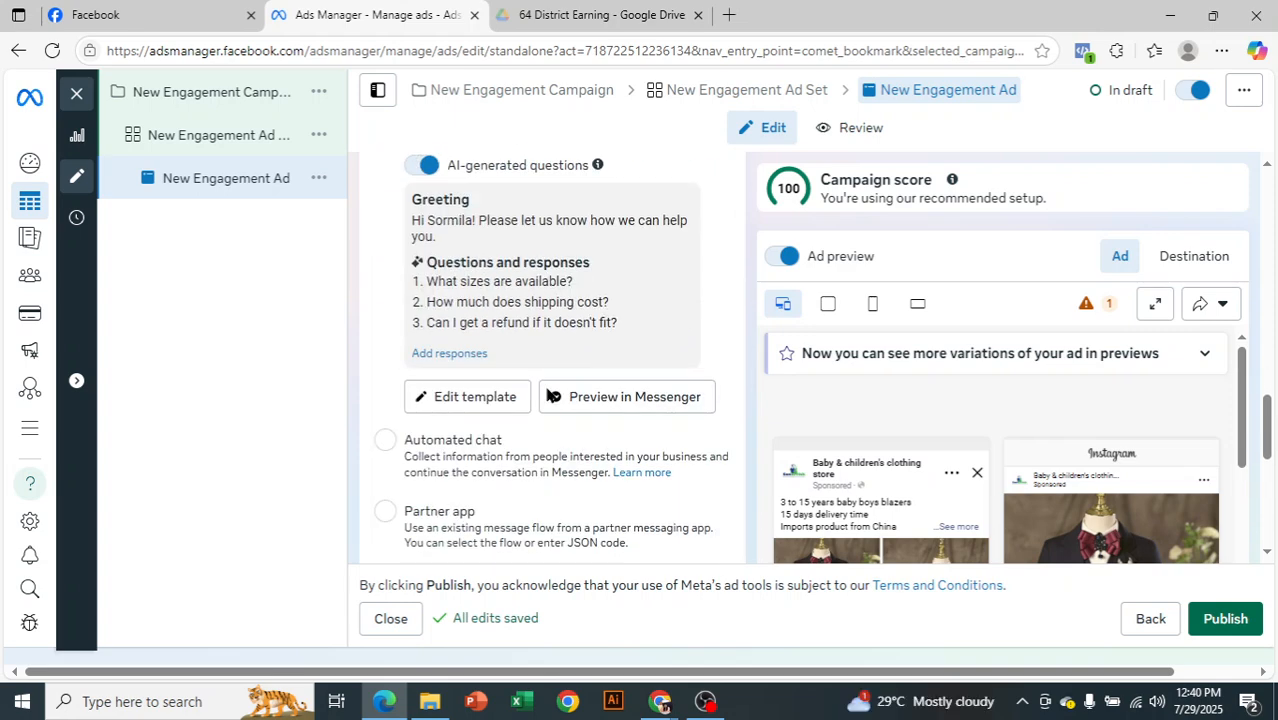
Open the message template for editing and replace the first customer question with "Delivery cost?"
click(466, 396)
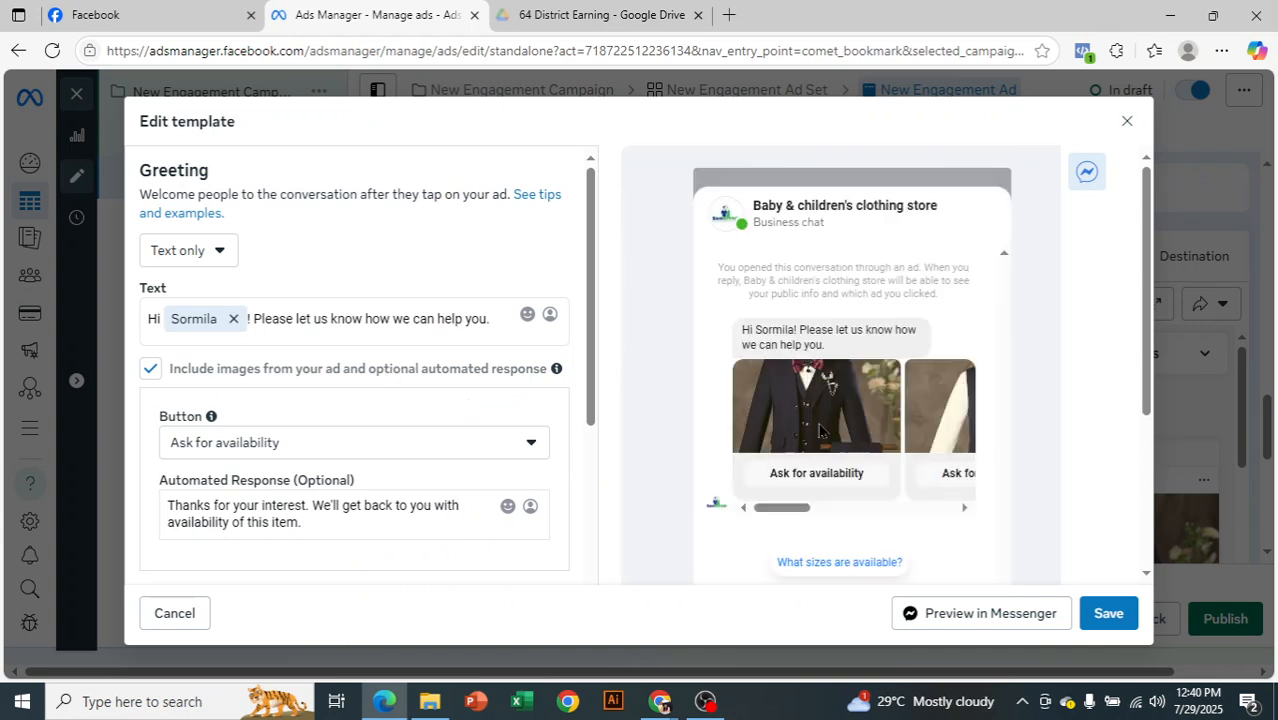
scroll(836, 451, down, 1)
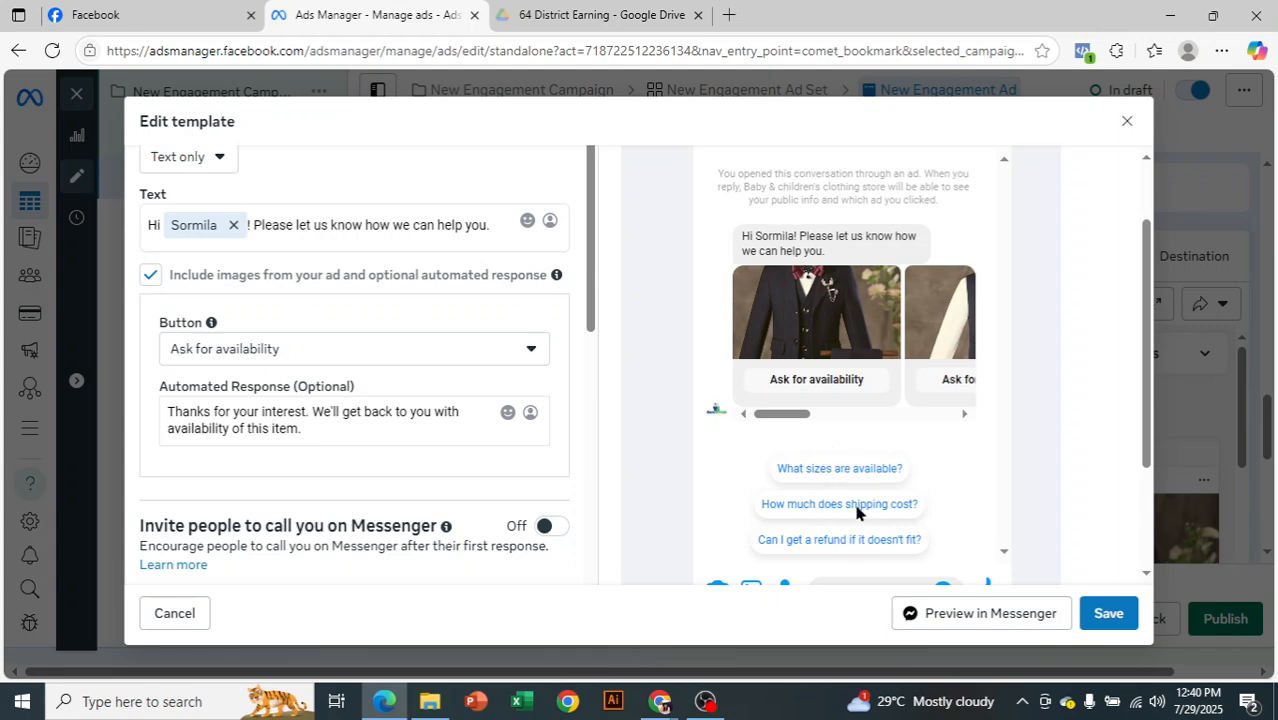
scroll(420, 413, down, 1)
scroll(420, 413, up, 1)
scroll(405, 434, down, 1)
scroll(393, 440, down, 3)
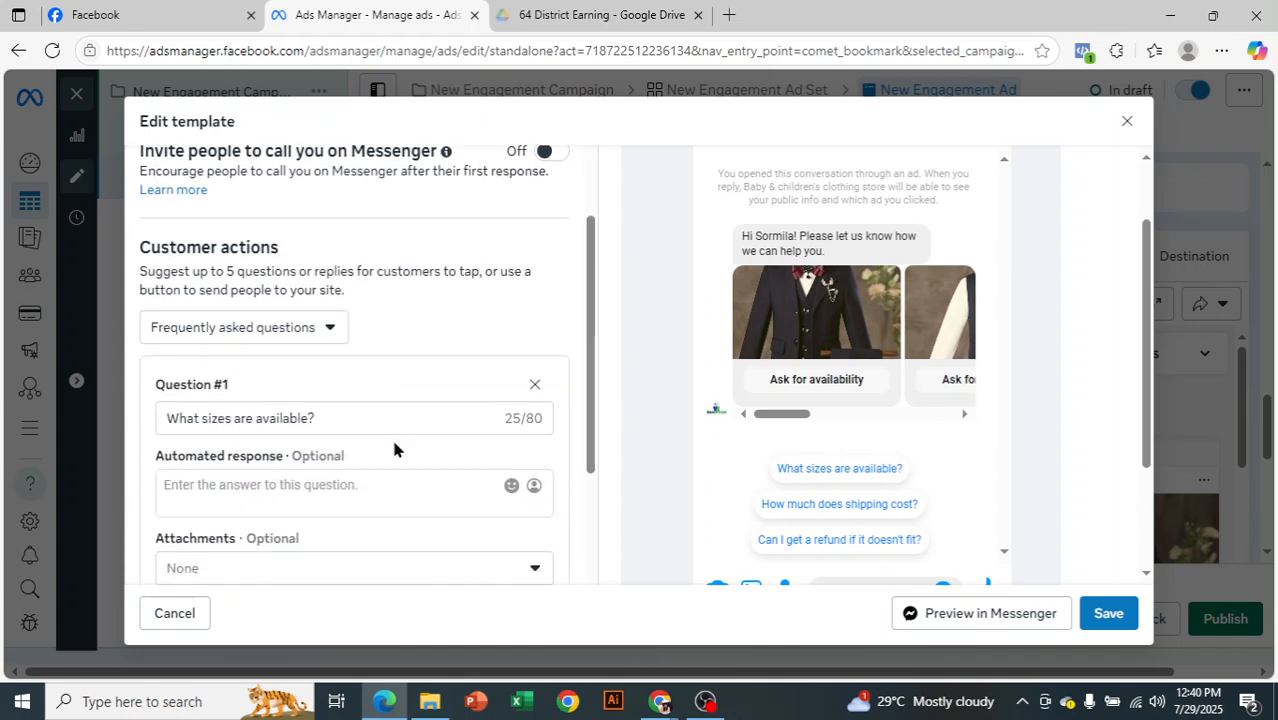
drag(326, 424, 80, 433)
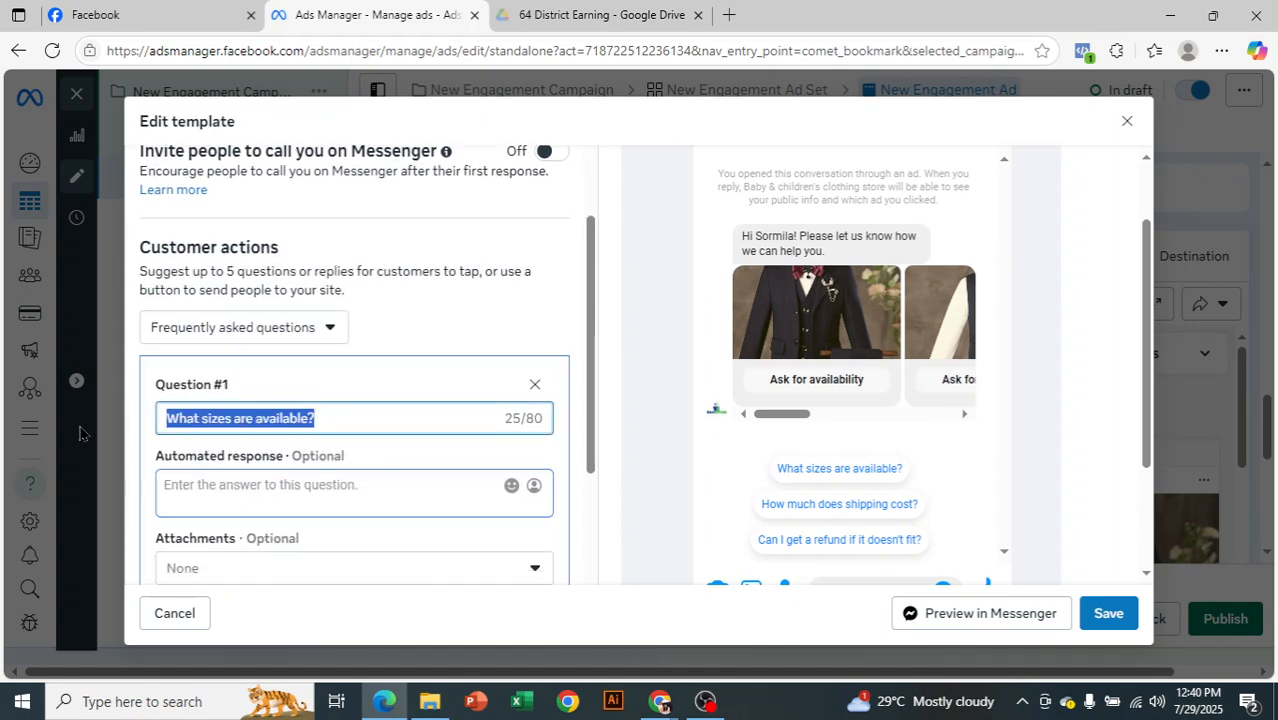
key(BackSpace)
text(De)
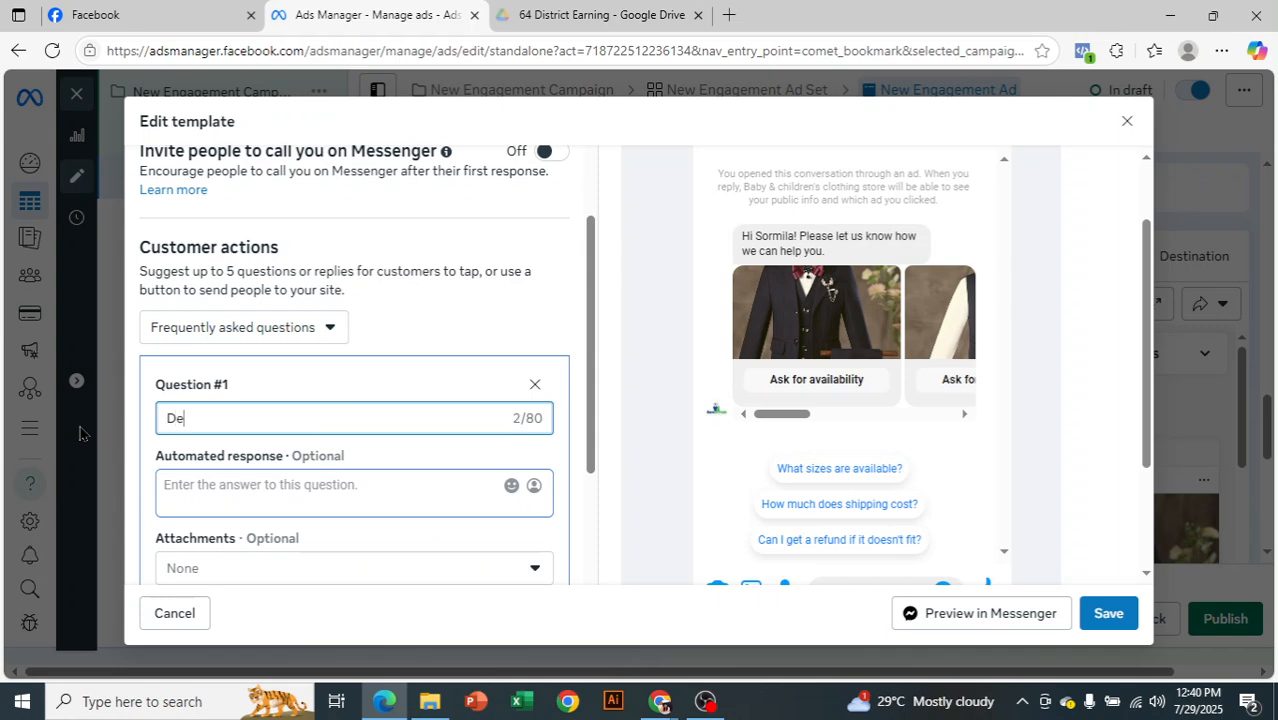
text(livery cost?)
Enter "150tk" as the automated response to the delivery cost question
click(245, 476)
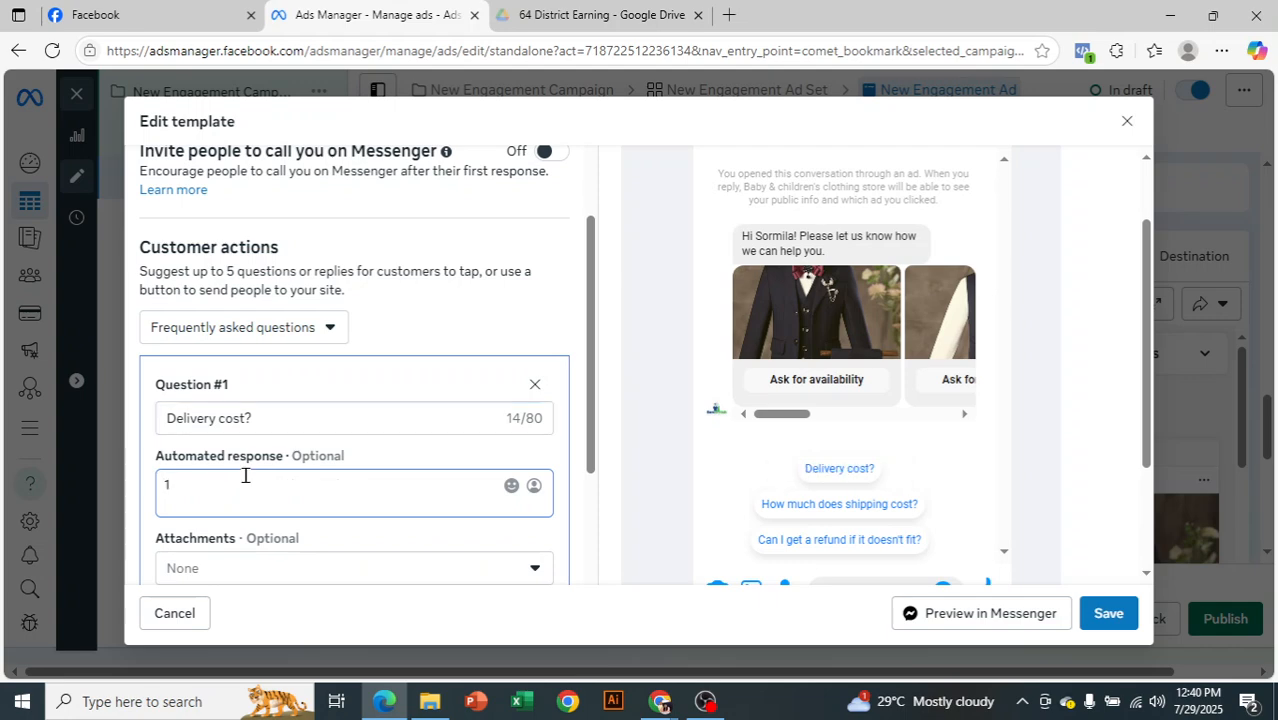
text(50tk)
Attach a Messenger call invitation to the third question, about getting a refund
scroll(498, 472, down, 5)
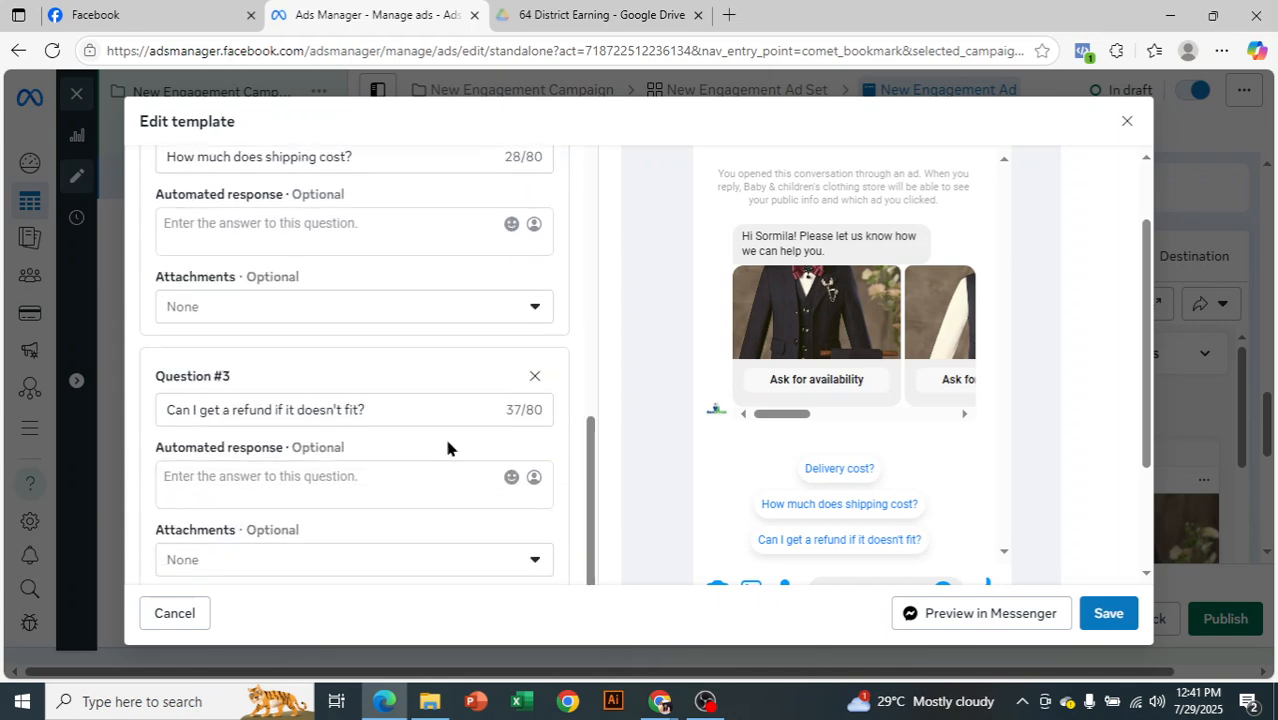
scroll(340, 490, down, 5)
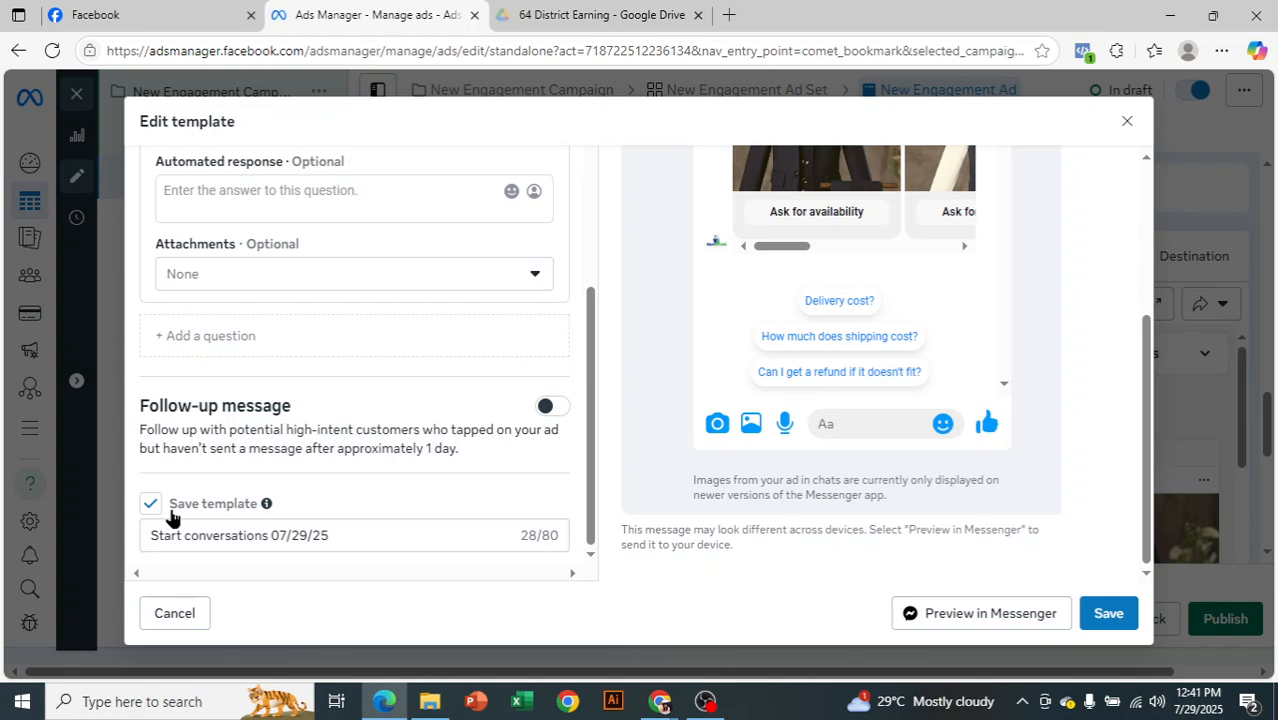
scroll(172, 517, up, 1)
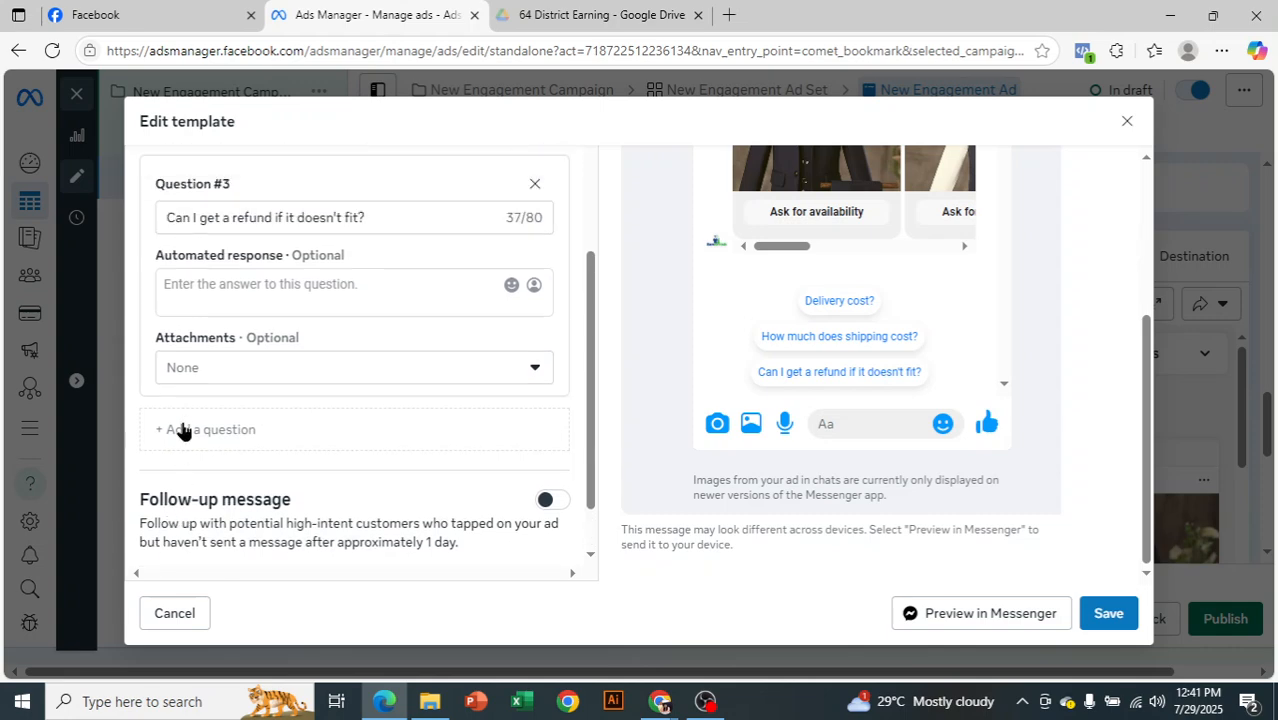
scroll(177, 357, up, 1)
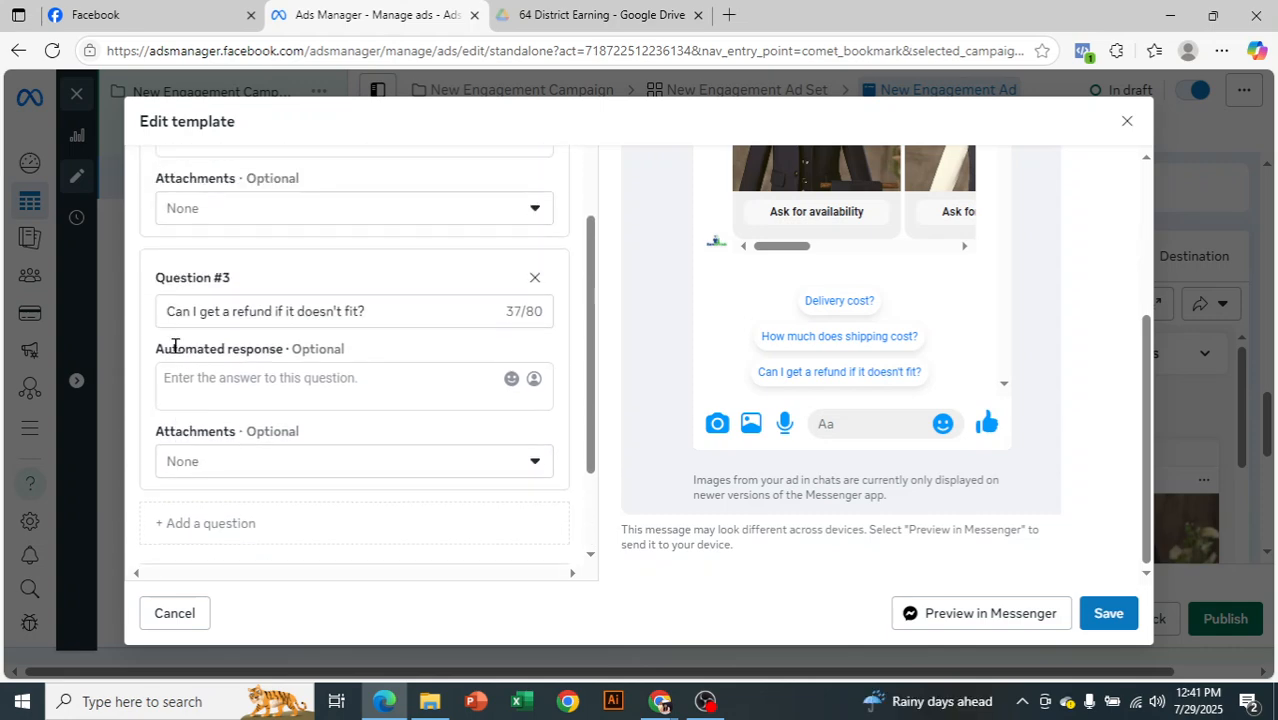
scroll(414, 390, down, 1)
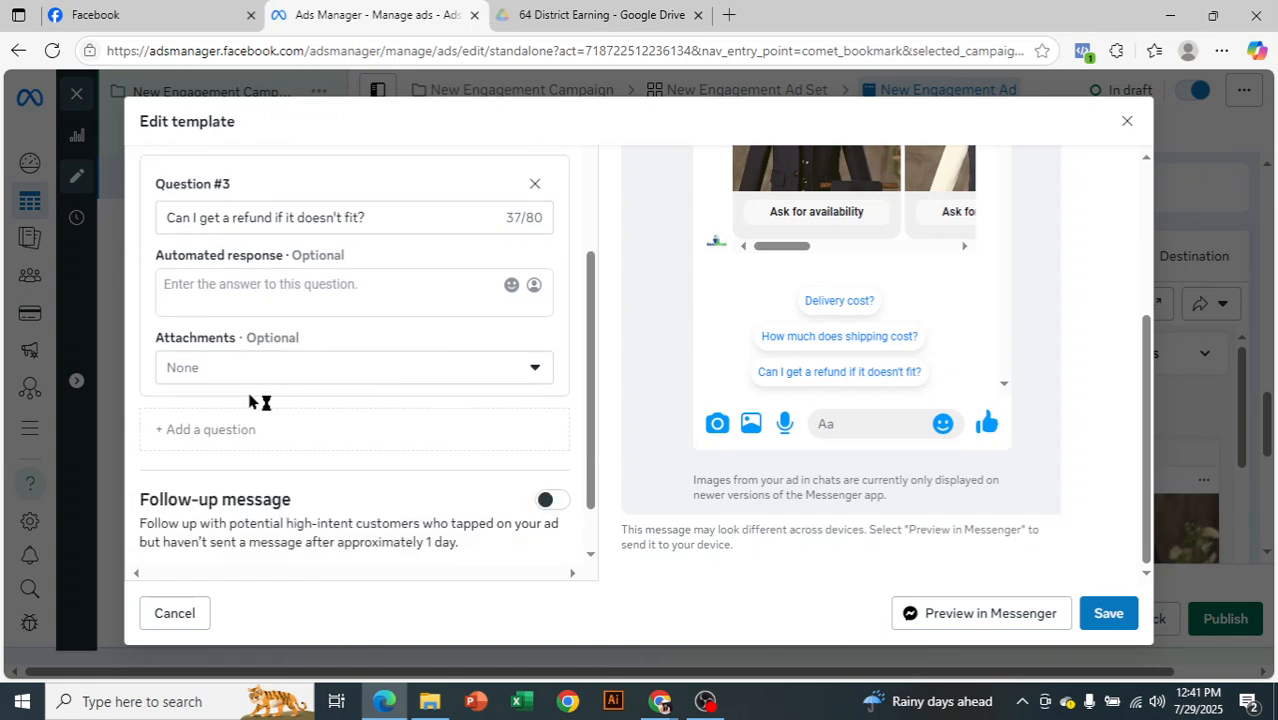
click(290, 372)
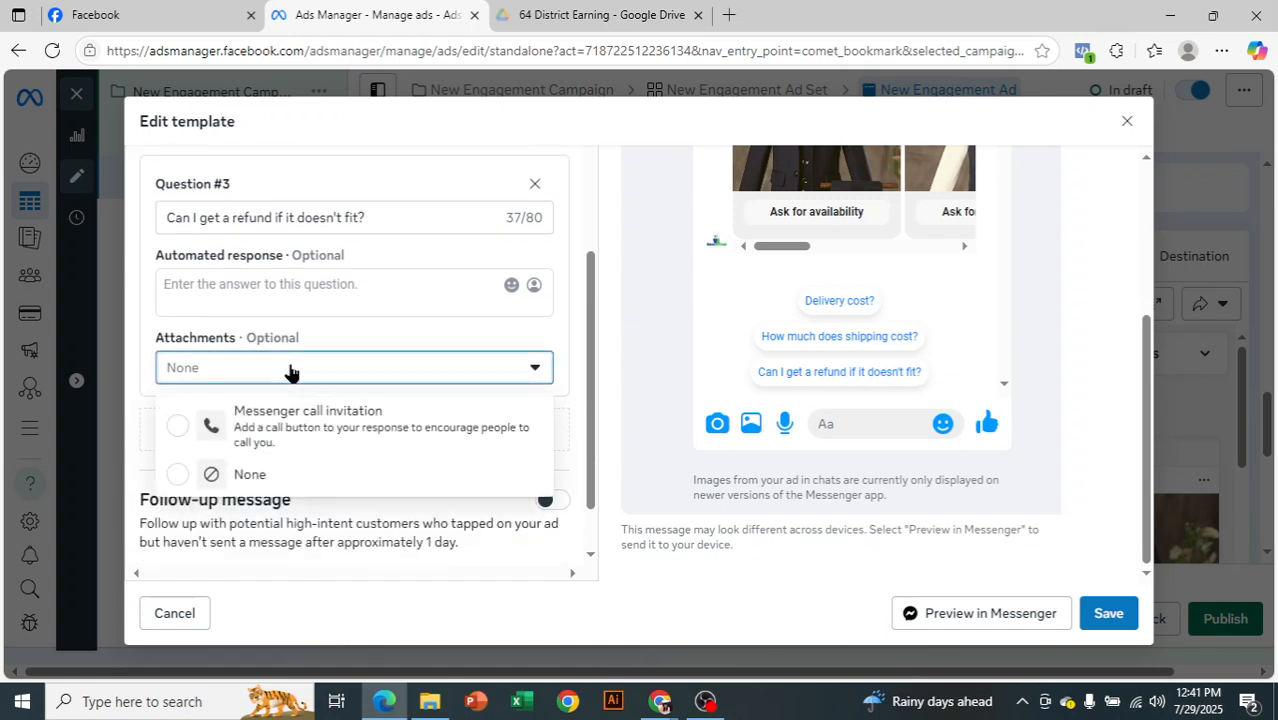
click(348, 440)
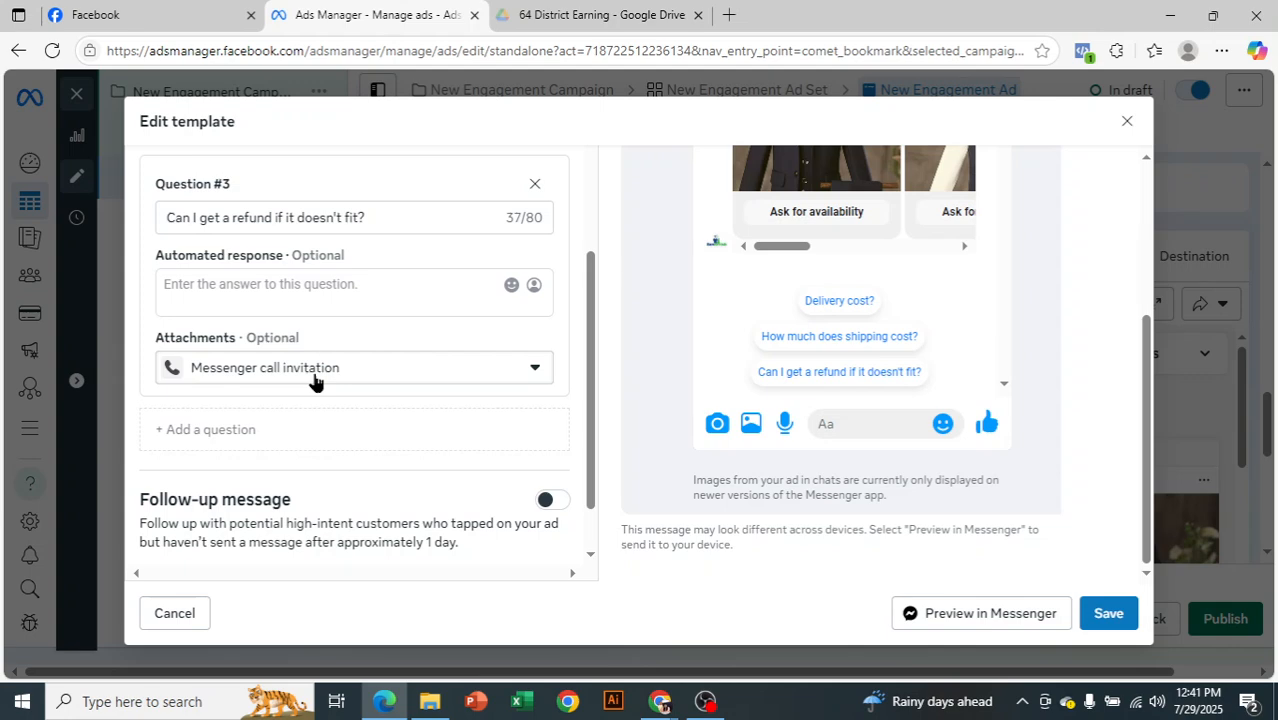
Replace the saved template's name with "Baby dress"
scroll(898, 428, up, 2)
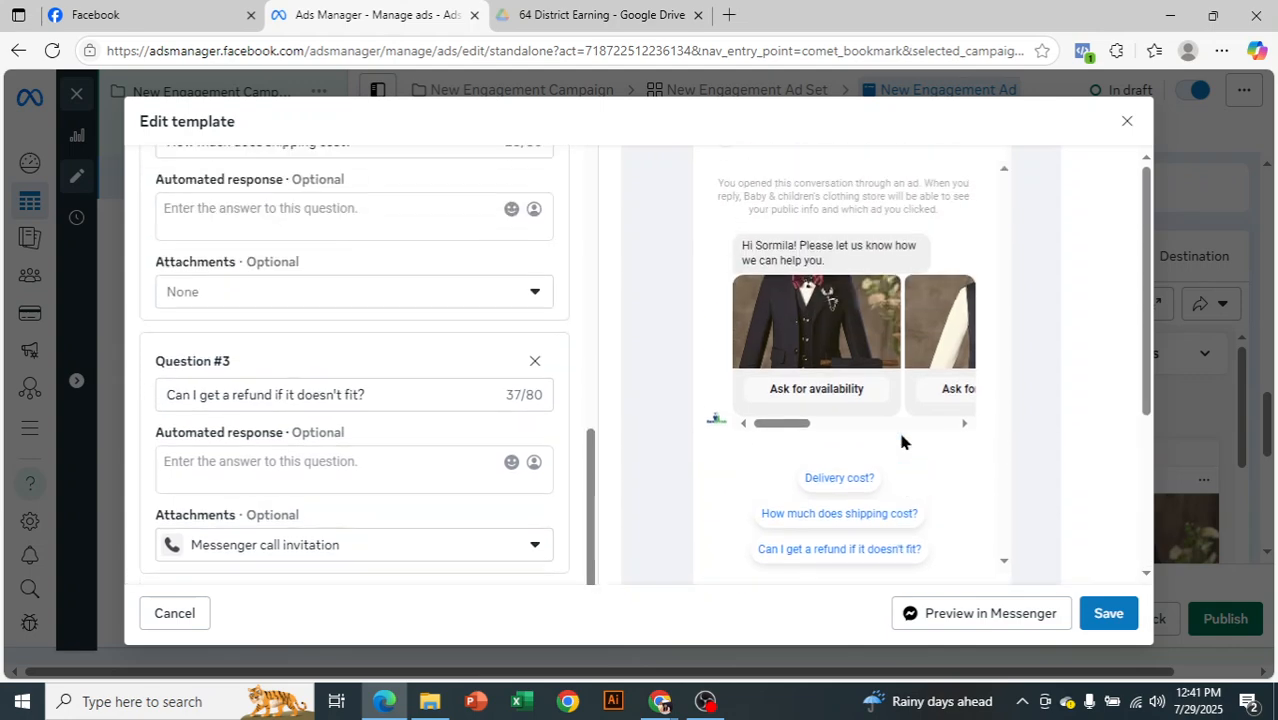
scroll(898, 428, up, 1)
scroll(898, 428, down, 3)
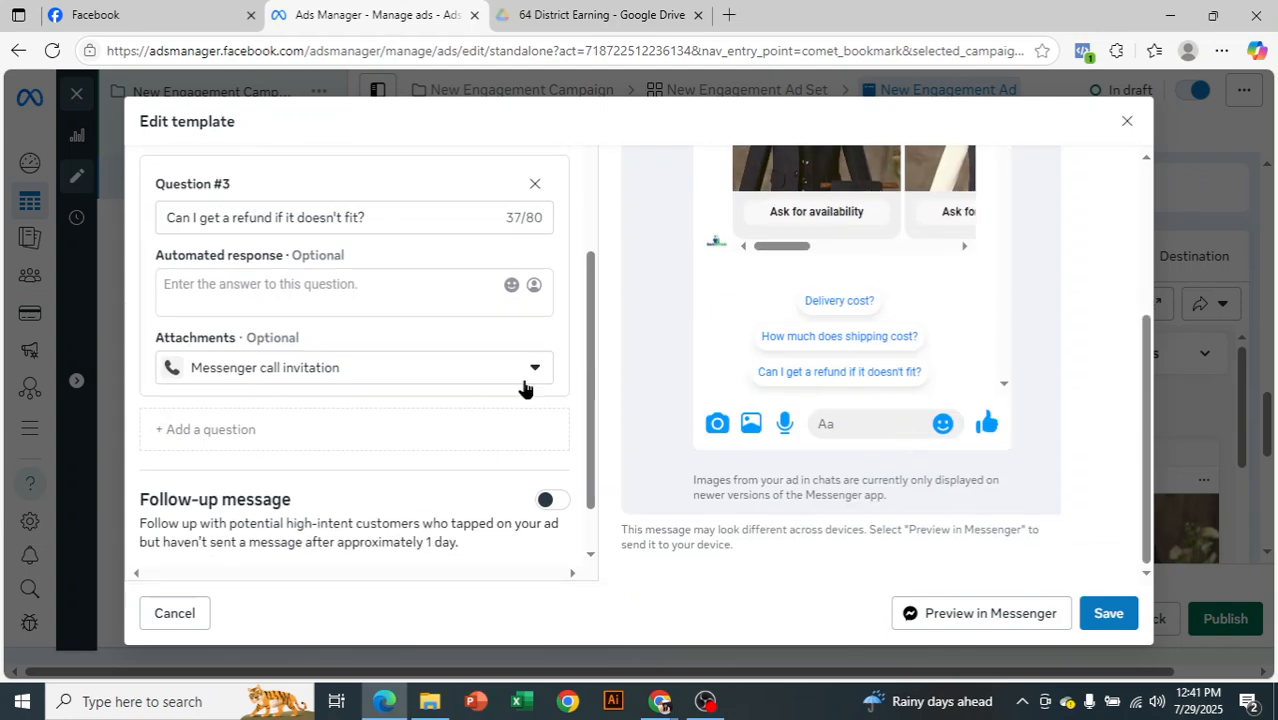
scroll(403, 457, down, 1)
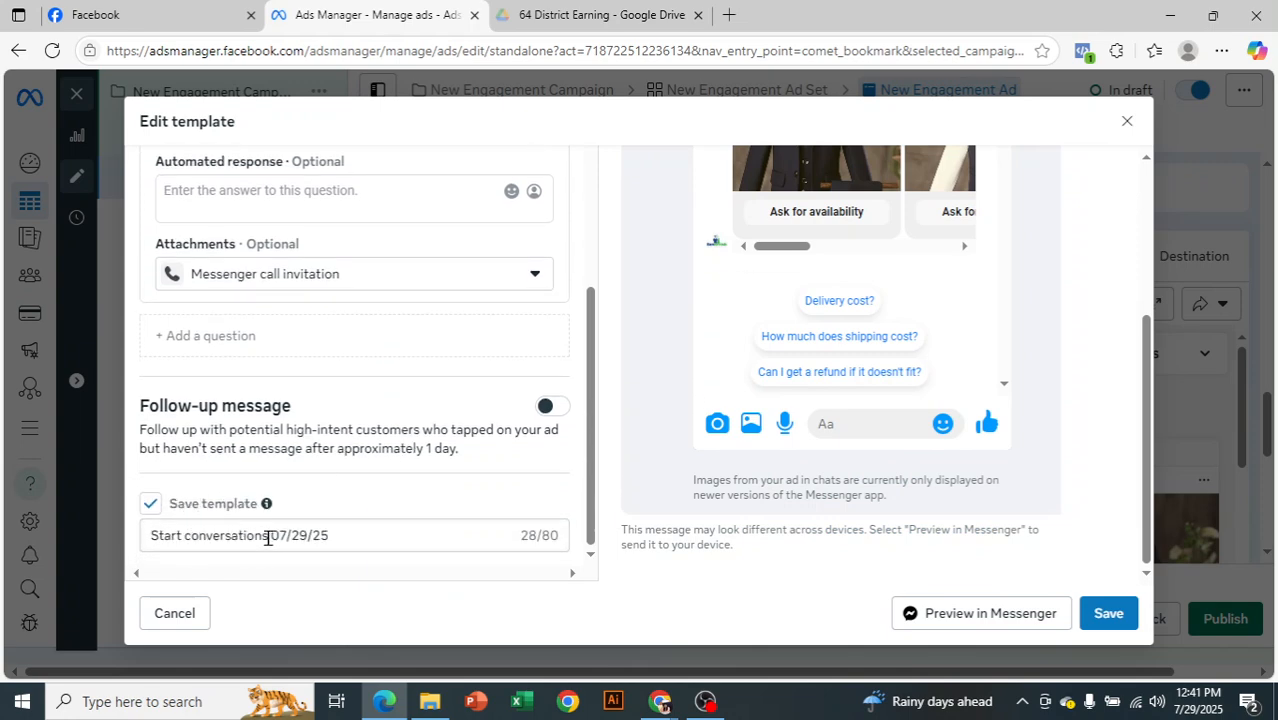
drag(267, 538, 148, 538)
key(BackSpace)
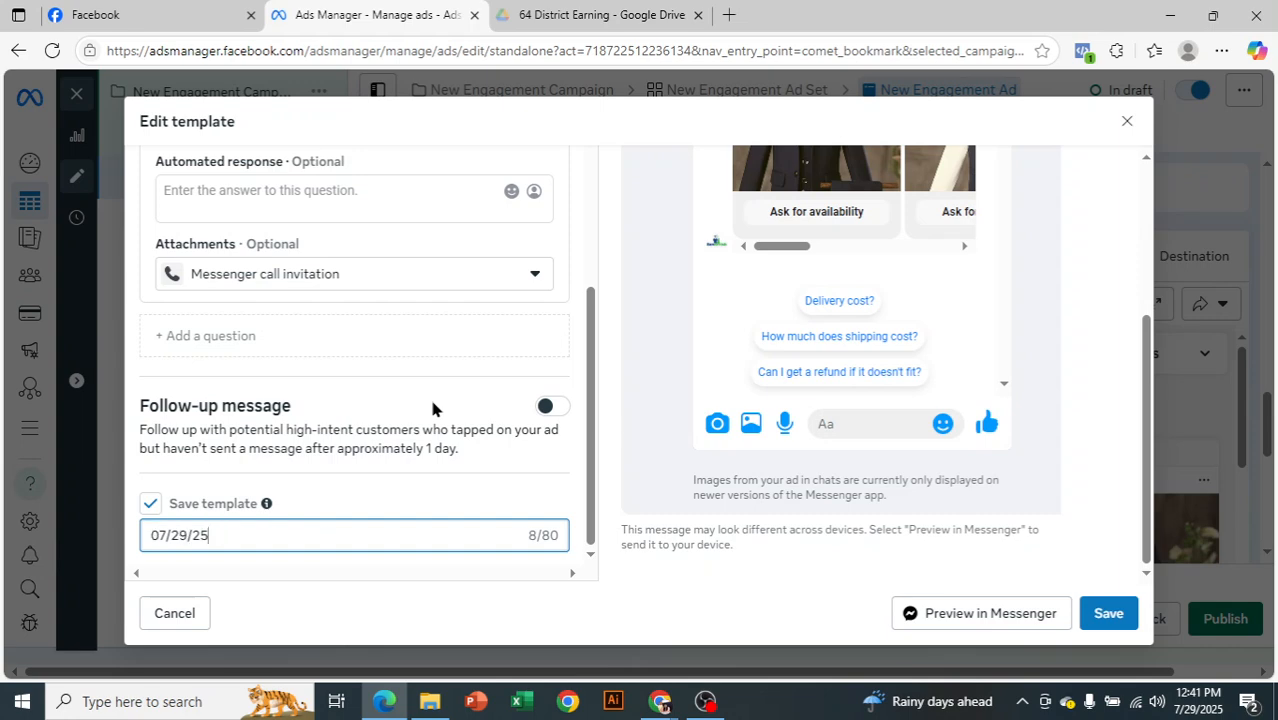
text(Baby)
key(BackSpace)
key(BackSpace)
key(BackSpace)
key(BackSpace)
key(BackSpace)
key(BackSpace)
key(BackSpace)
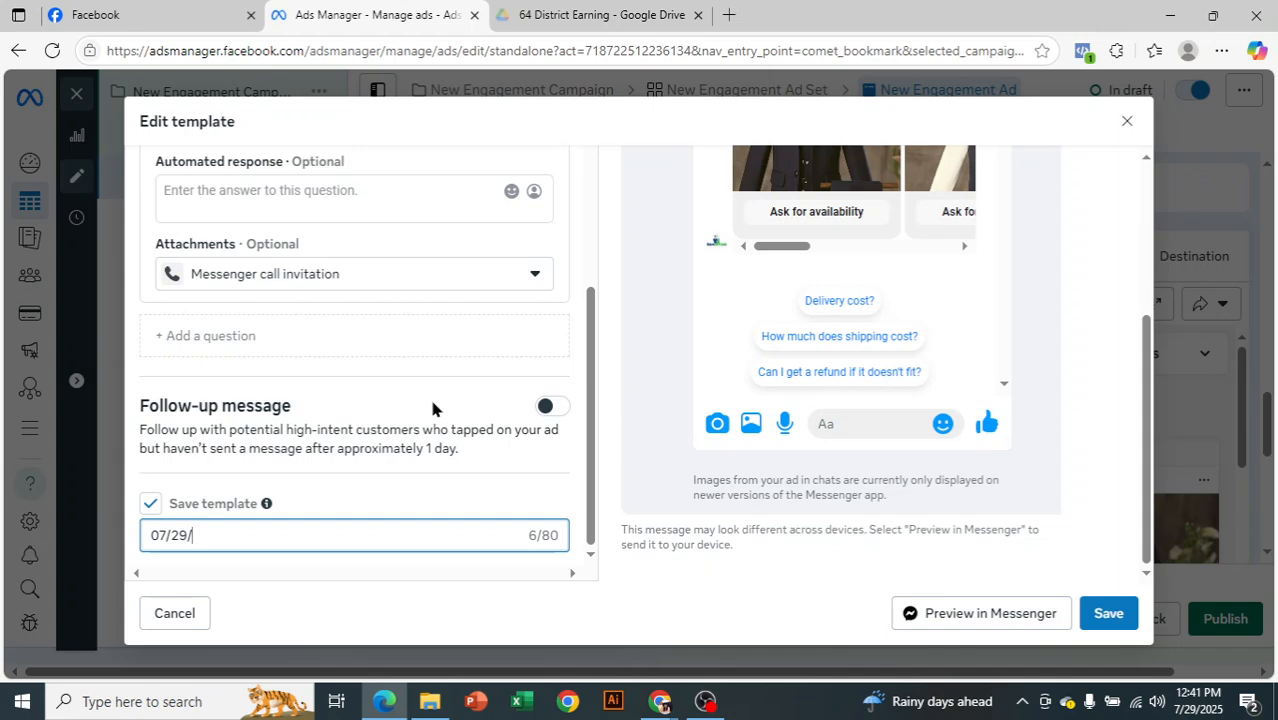
key(BackSpace)
key(BackSpace)
key(BackSpace)
key(BackSpace)
key(BackSpace)
key(BackSpace)
text(Bab dress)
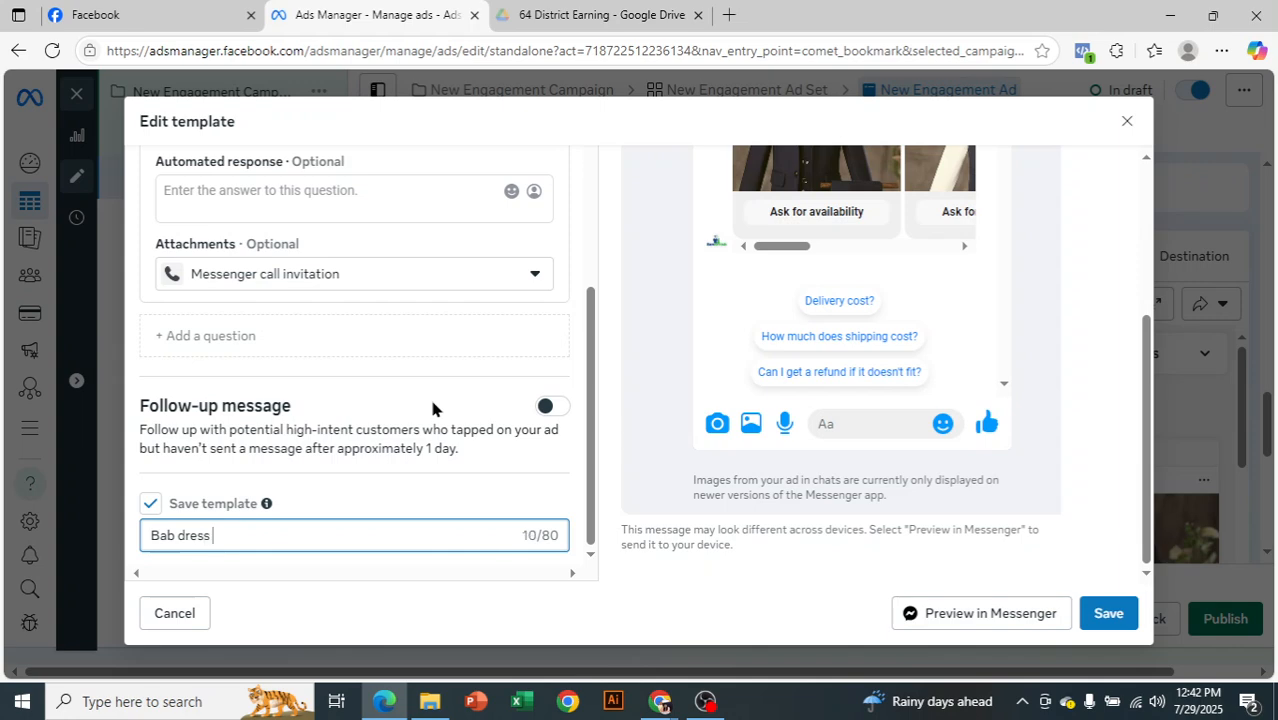
click(173, 537)
text(y)
Change the greeting's image button from Ask for availability to Ask for price
scroll(477, 422, up, 10)
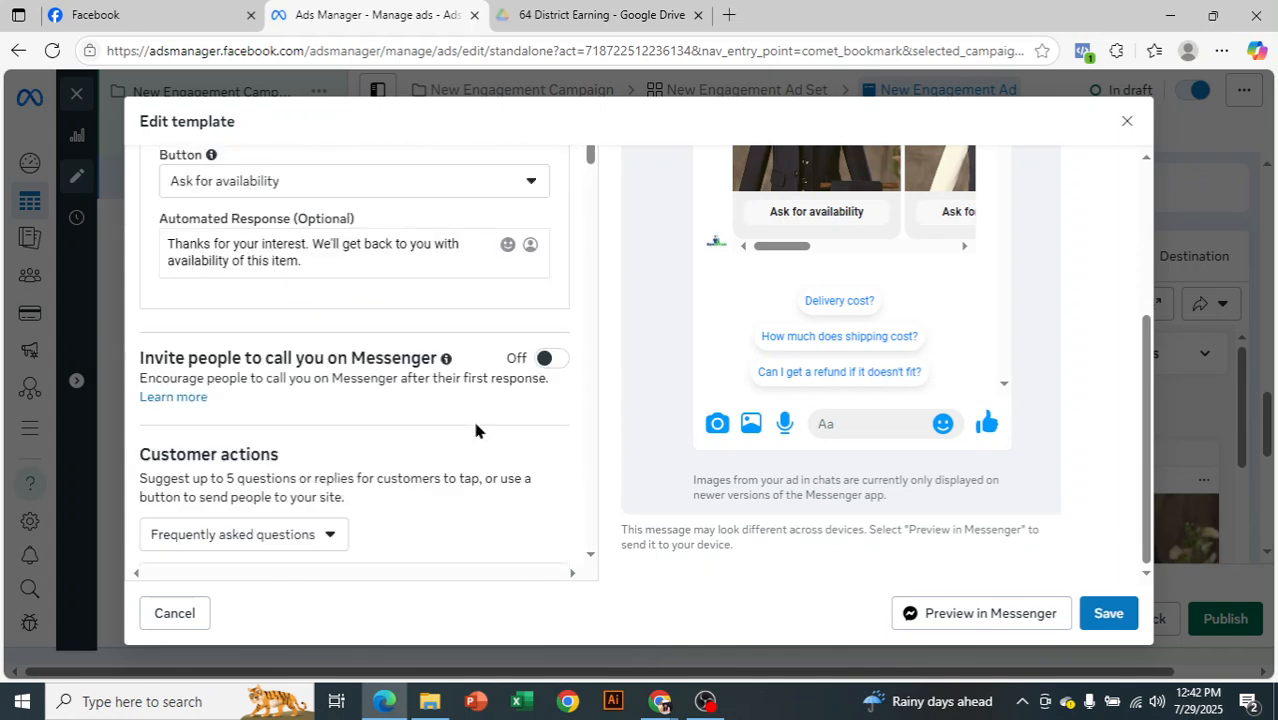
scroll(476, 428, up, 1)
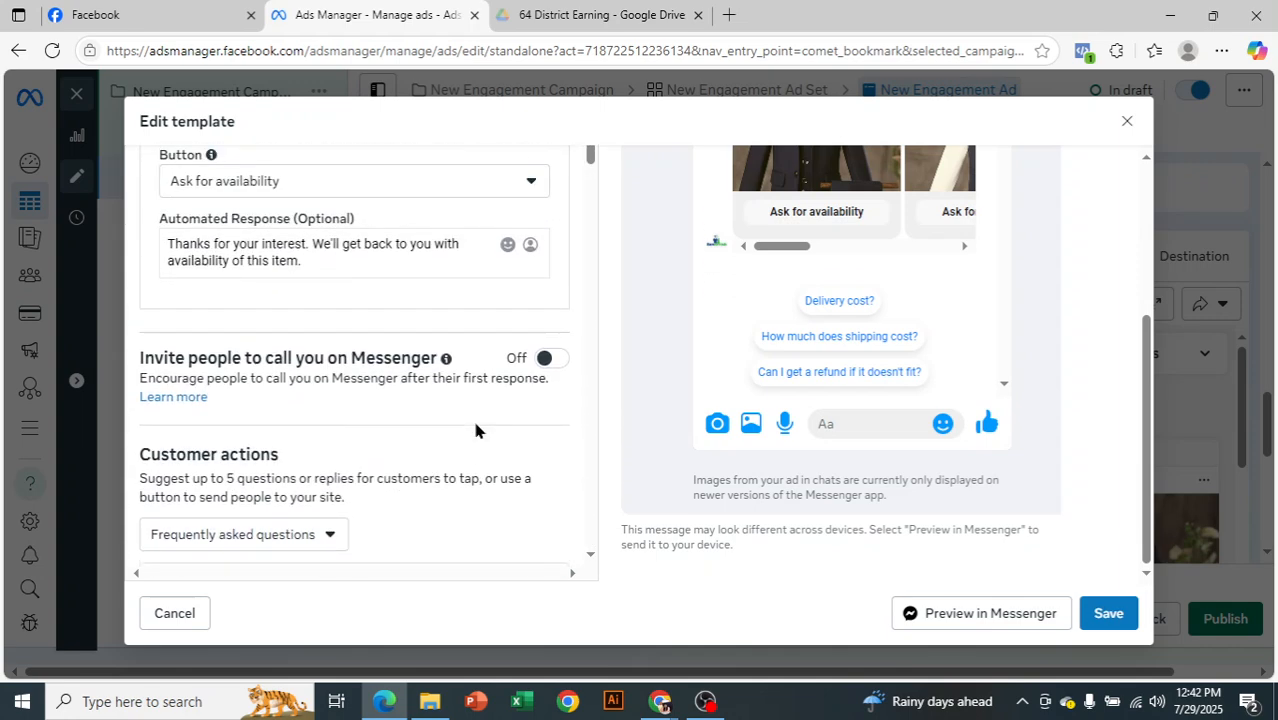
click(333, 181)
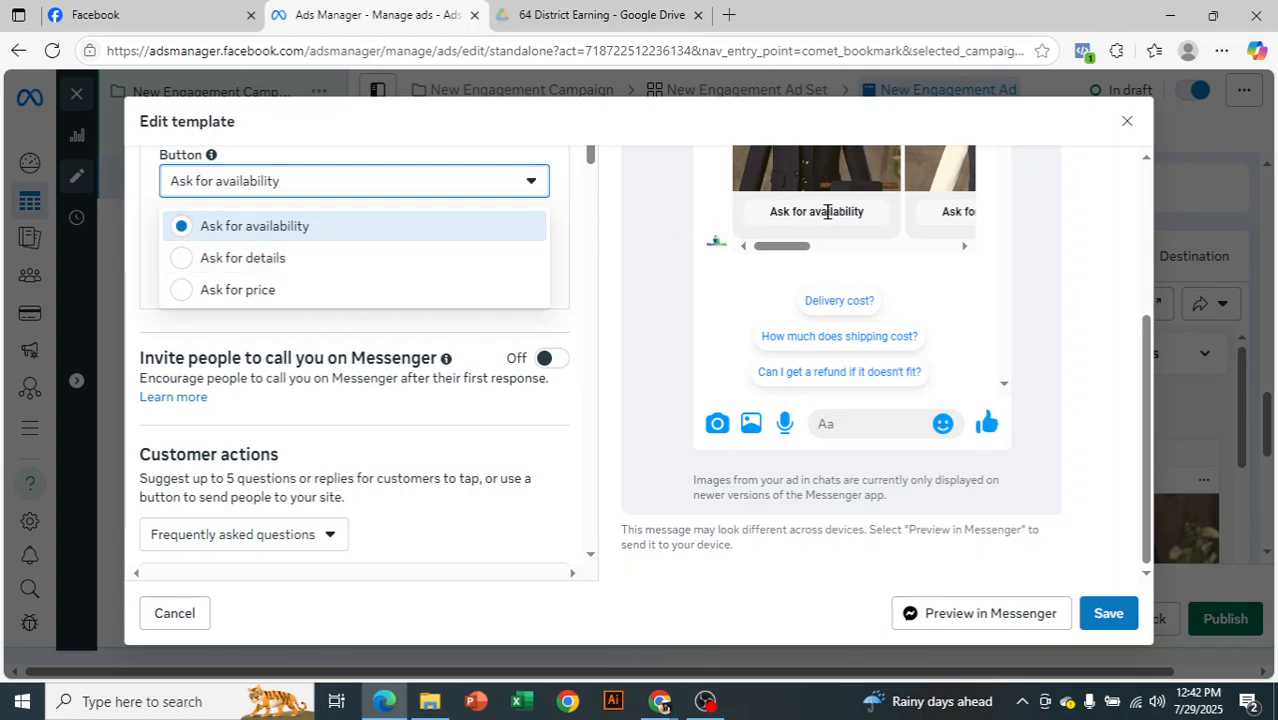
click(240, 292)
Try the Text & image greeting format in the template preview and switch the greeting back to Text only
scroll(783, 262, up, 1)
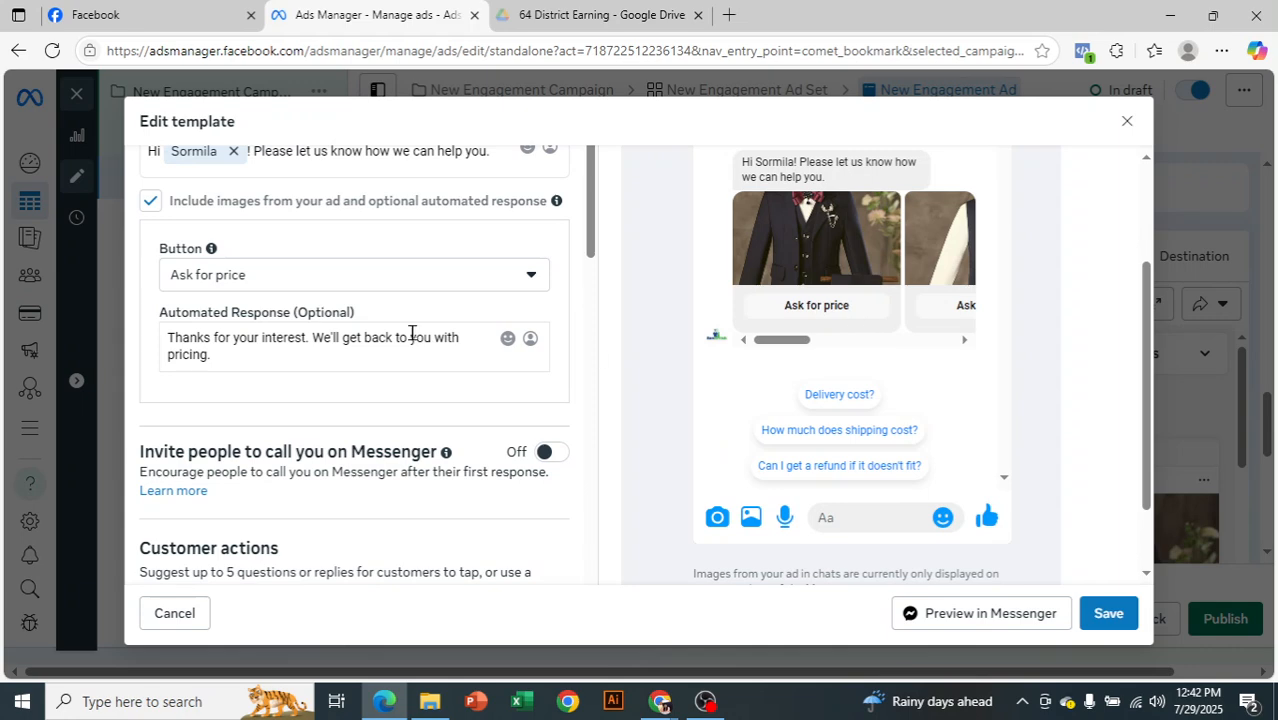
scroll(411, 334, up, 2)
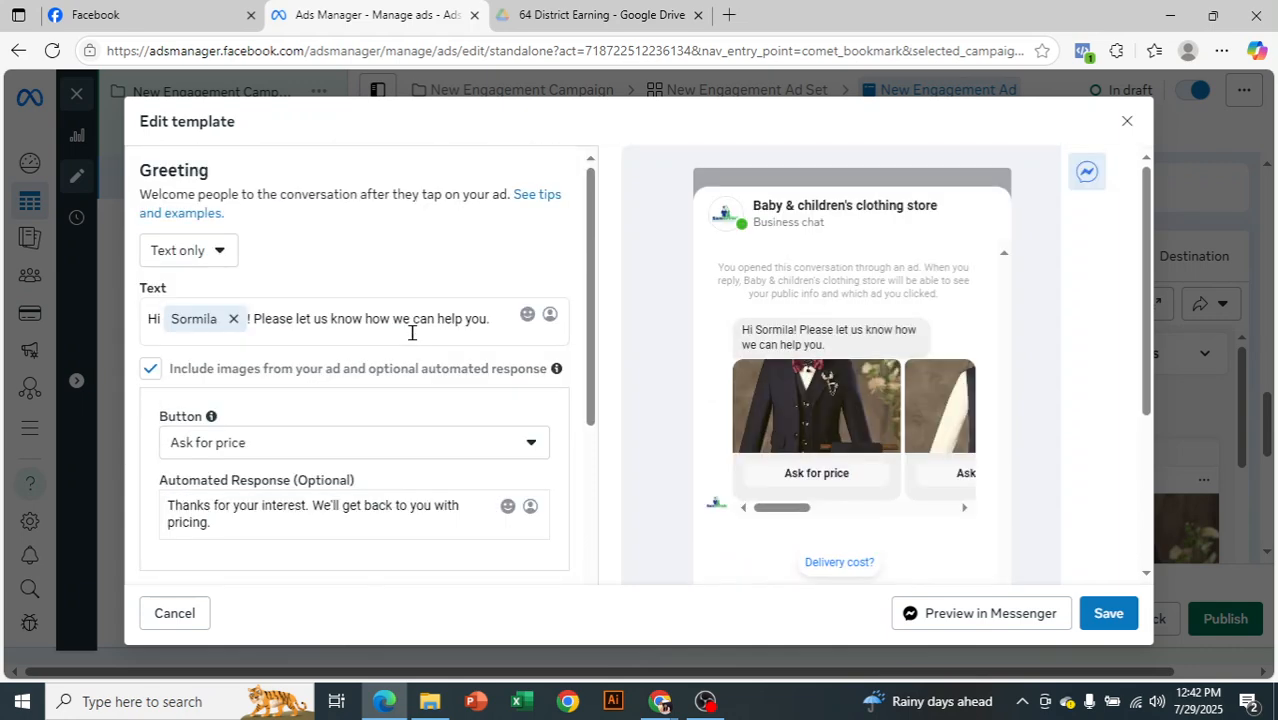
click(205, 251)
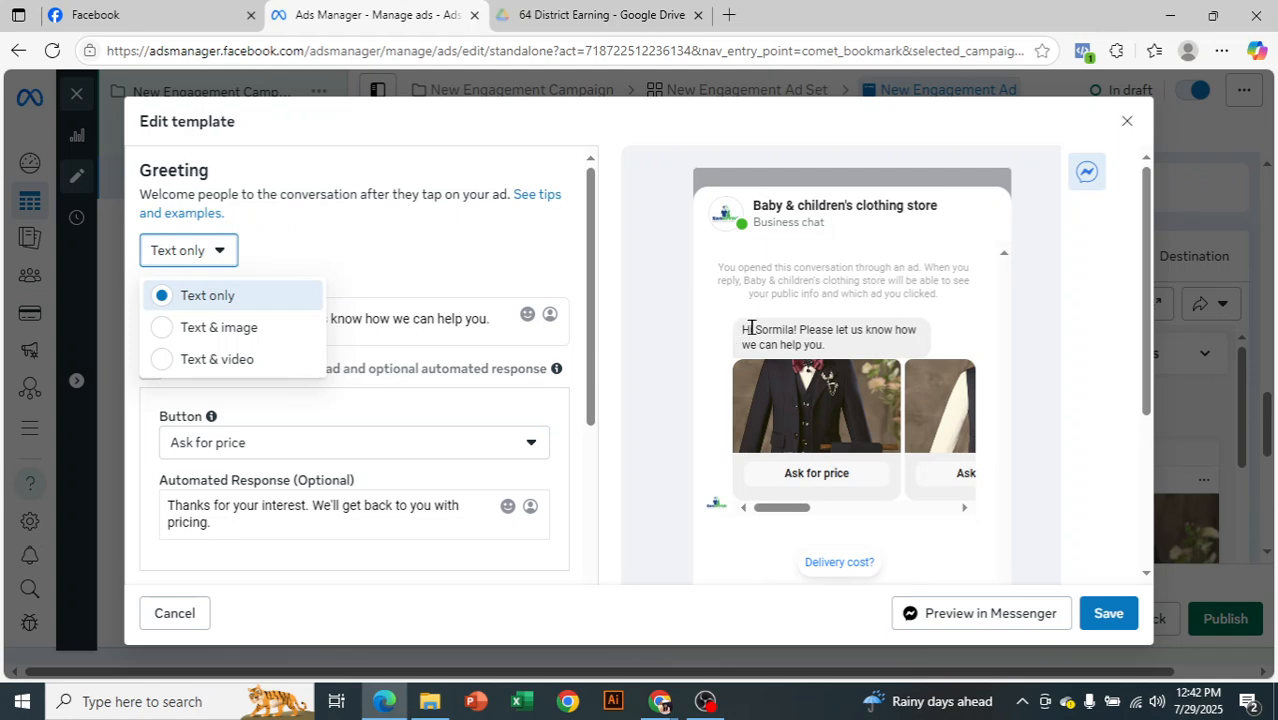
click(273, 337)
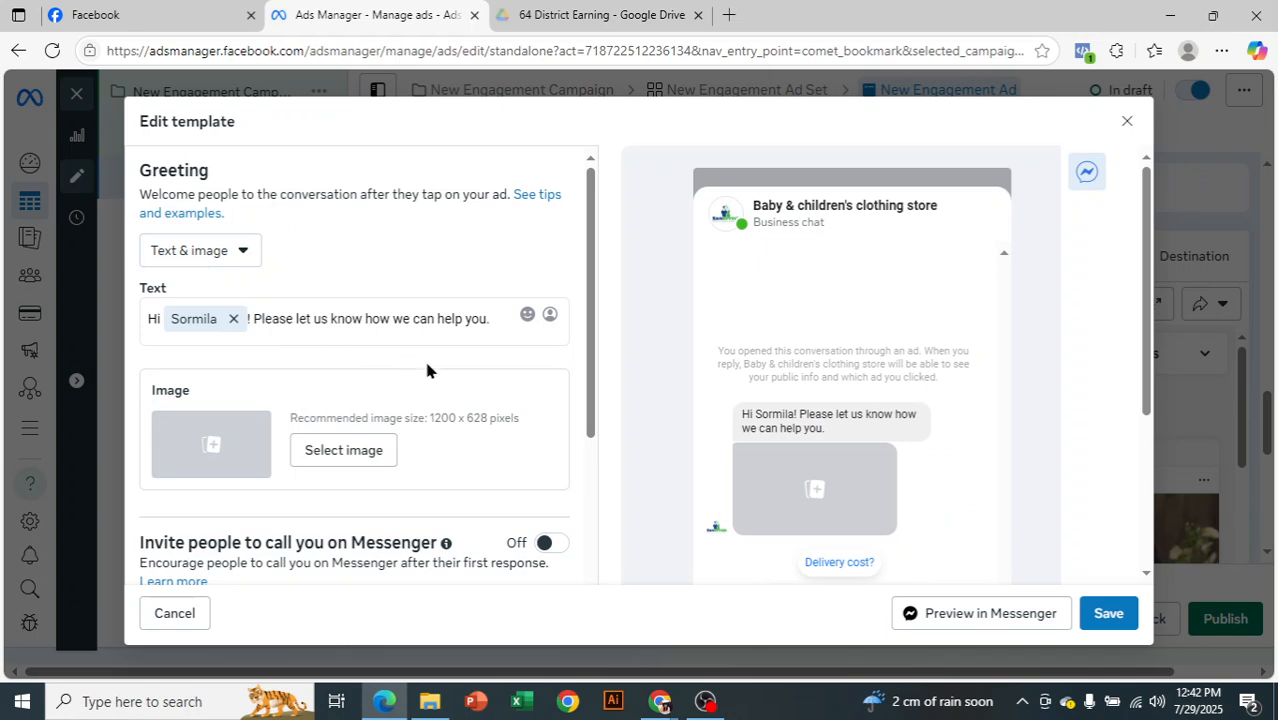
scroll(826, 345, down, 1)
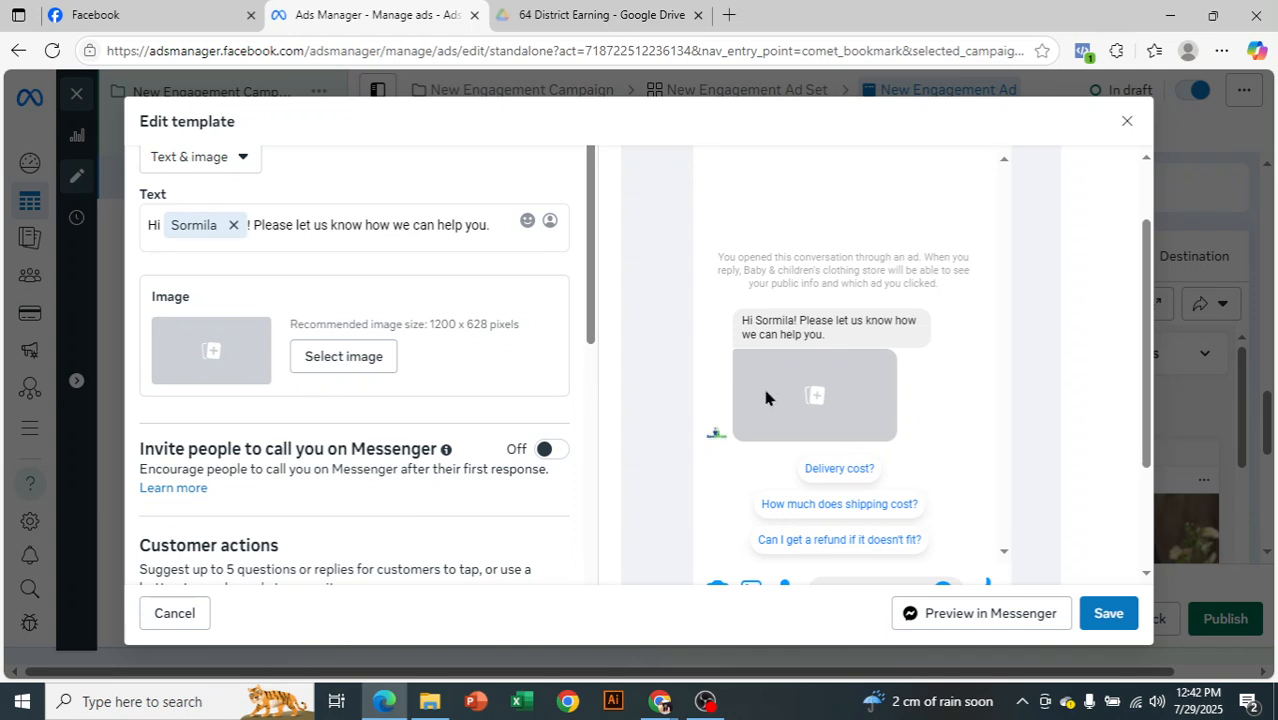
scroll(470, 470, up, 1)
scroll(470, 470, up, 1)
click(214, 259)
click(236, 293)
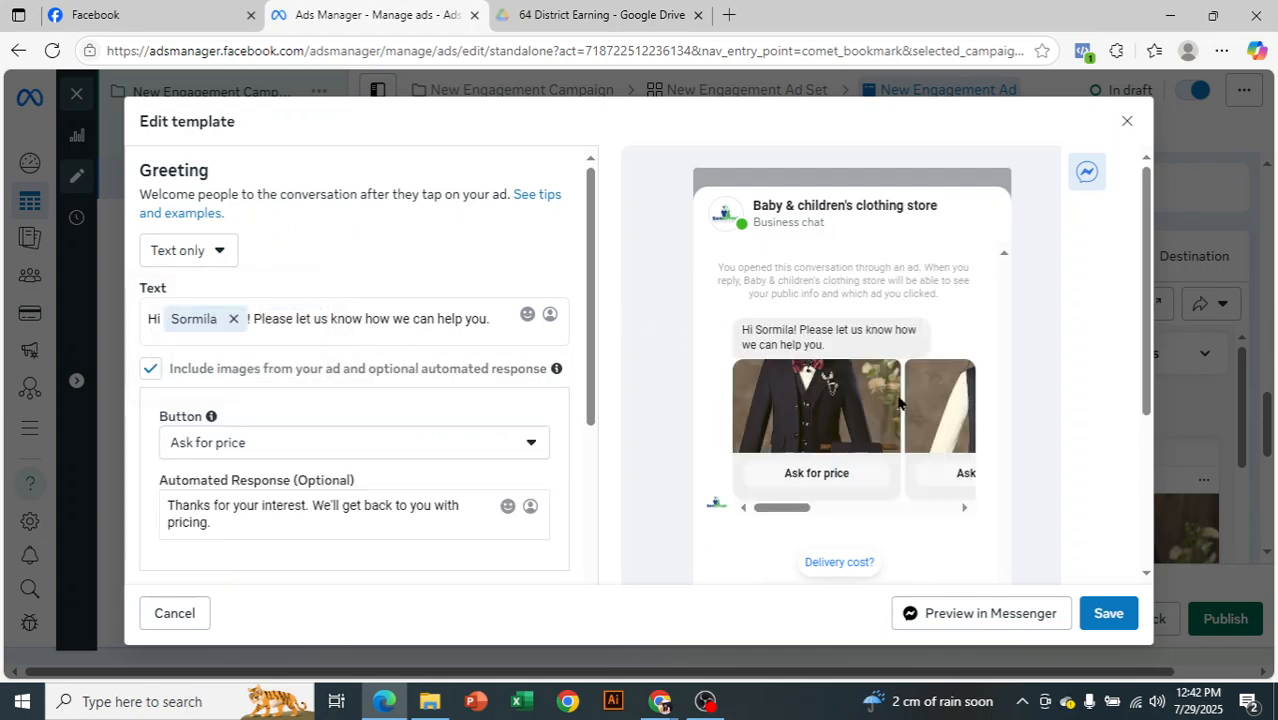
Save the message template and expand the full ad text in the Facebook Feed preview
click(1107, 614)
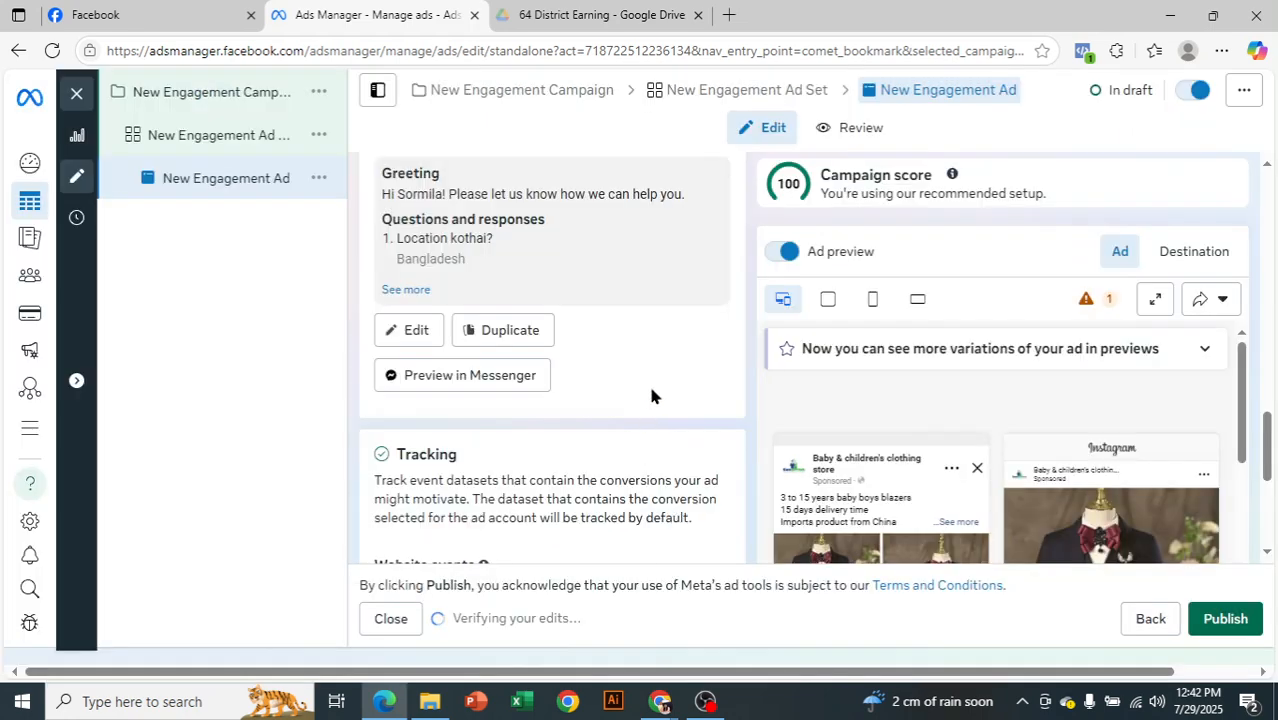
scroll(651, 396, down, 3)
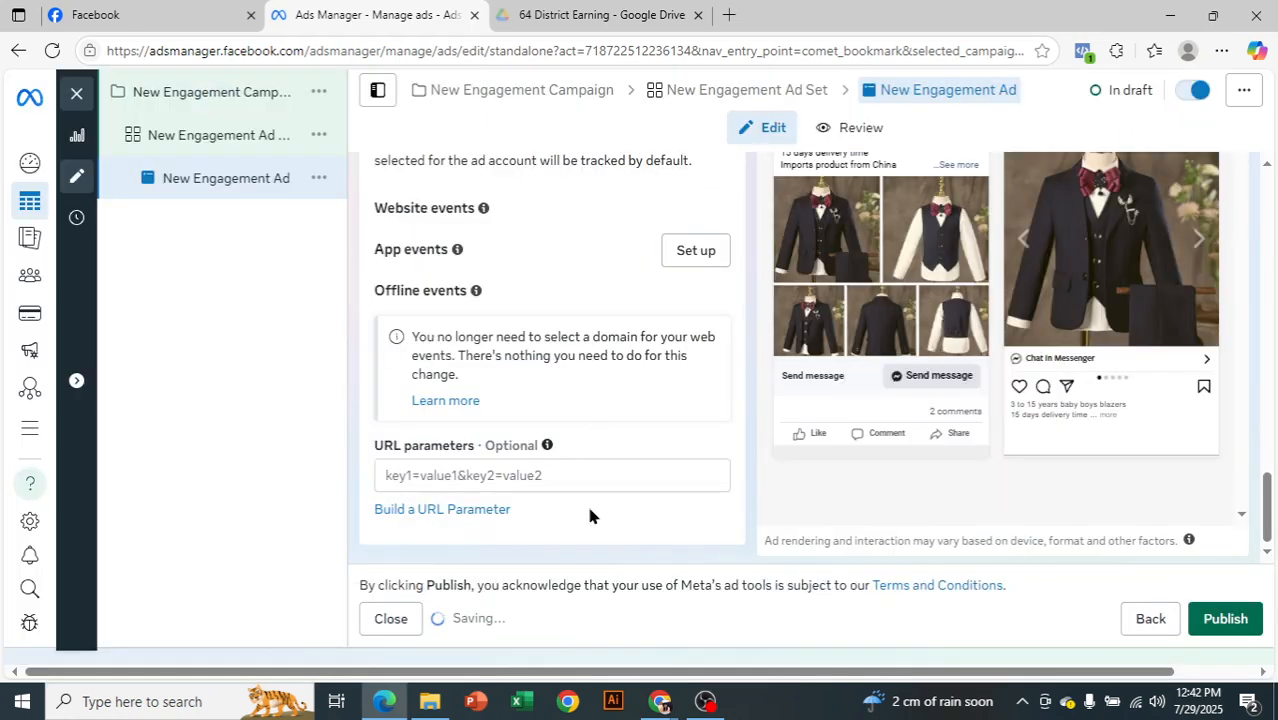
scroll(730, 474, up, 2)
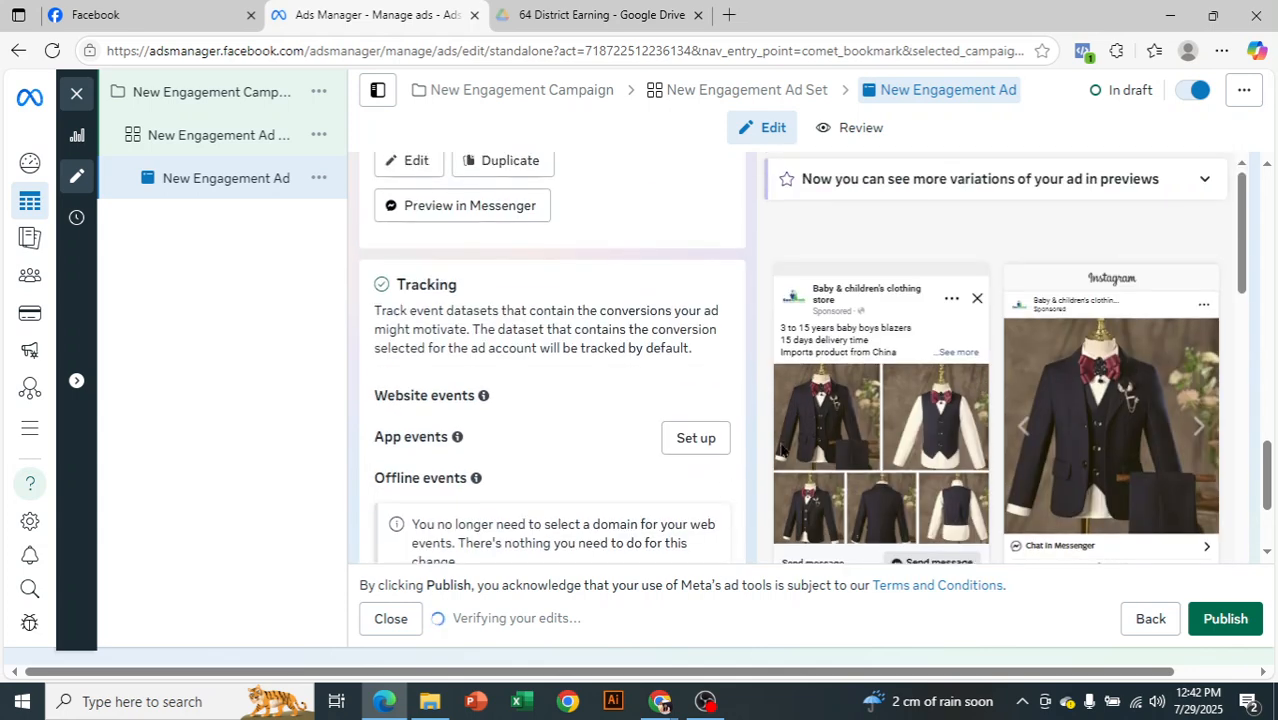
click(956, 352)
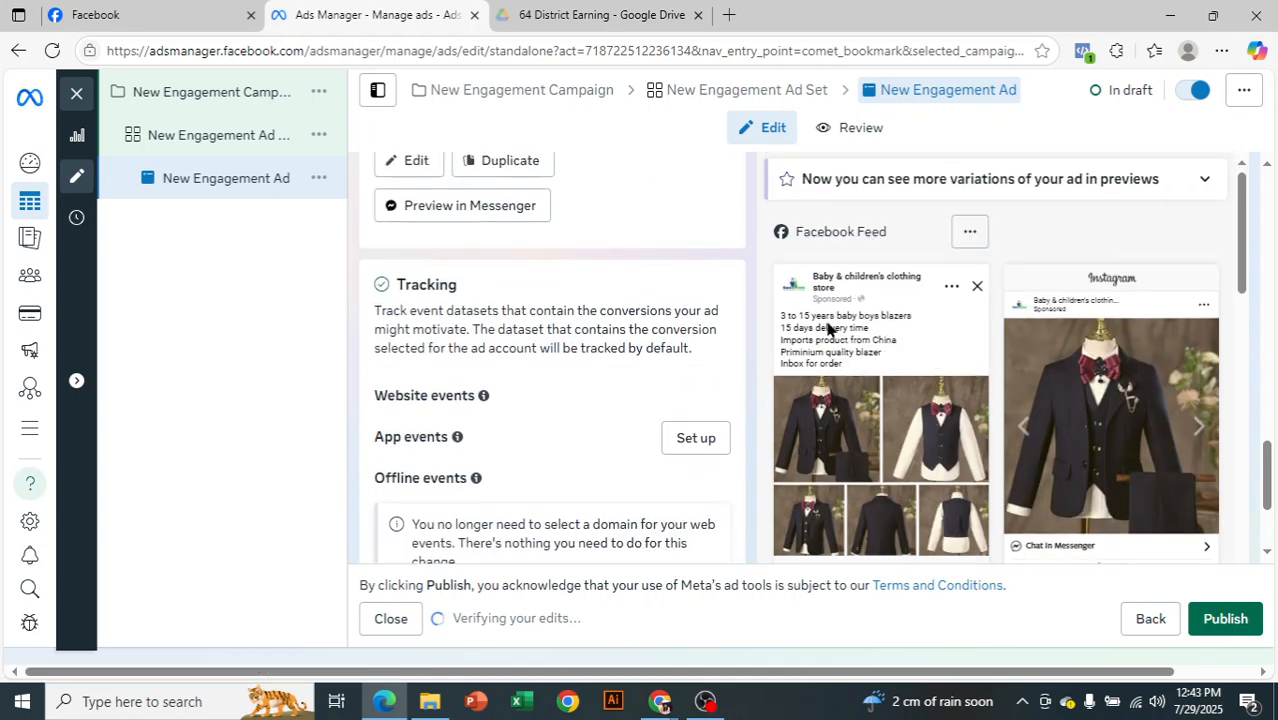
scroll(828, 350, down, 1)
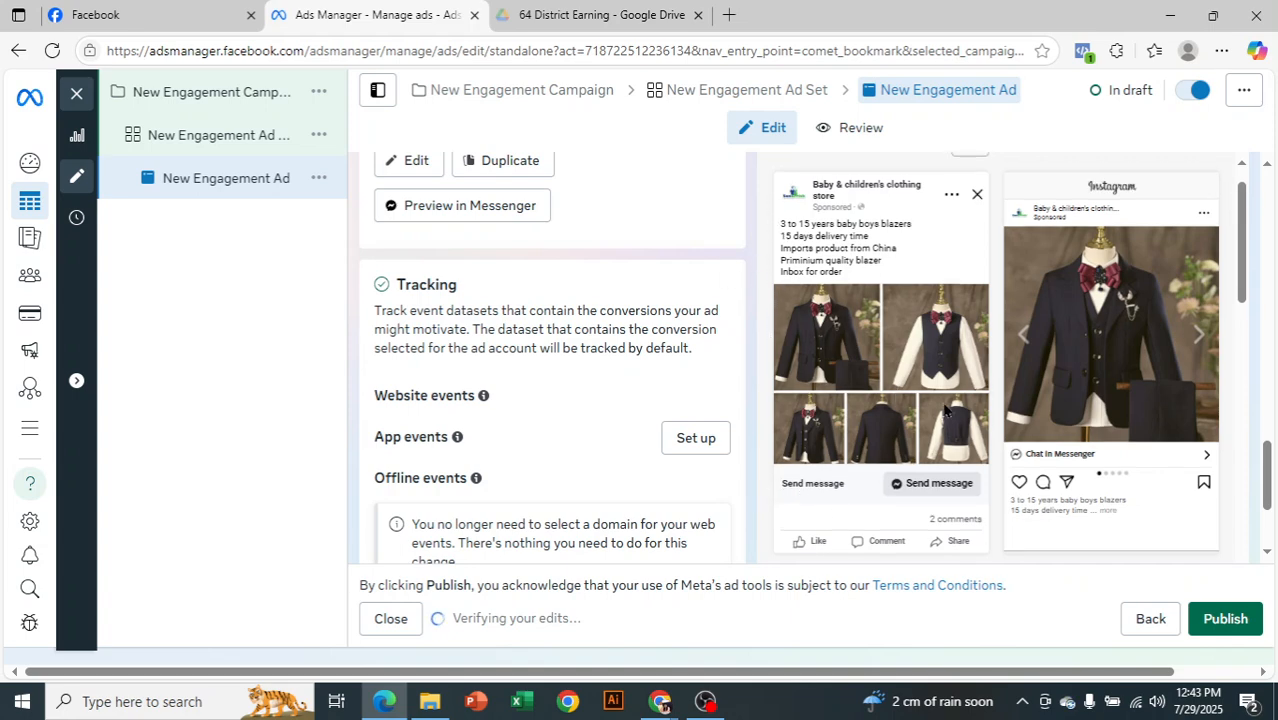
scroll(940, 400, up, 5)
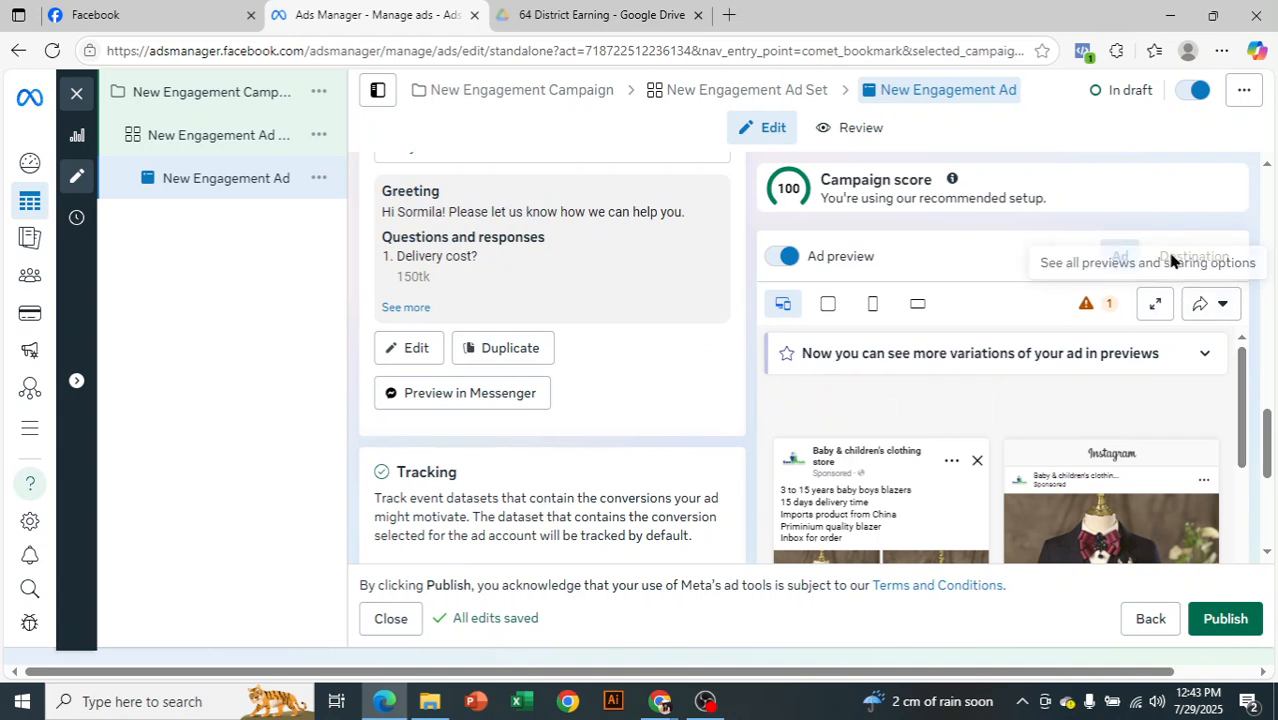
Check the advanced preview of the ad across placements and return to the template section of the ad
click(1155, 306)
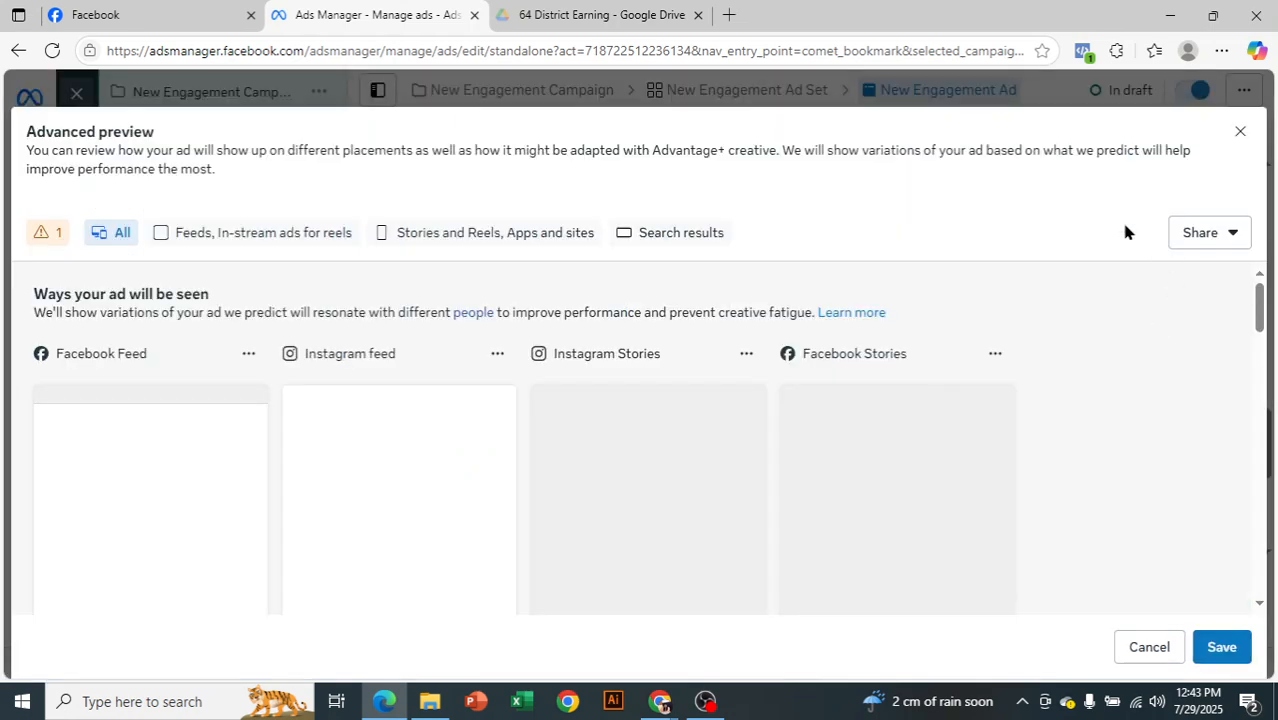
click(1240, 131)
scroll(561, 375, up, 1)
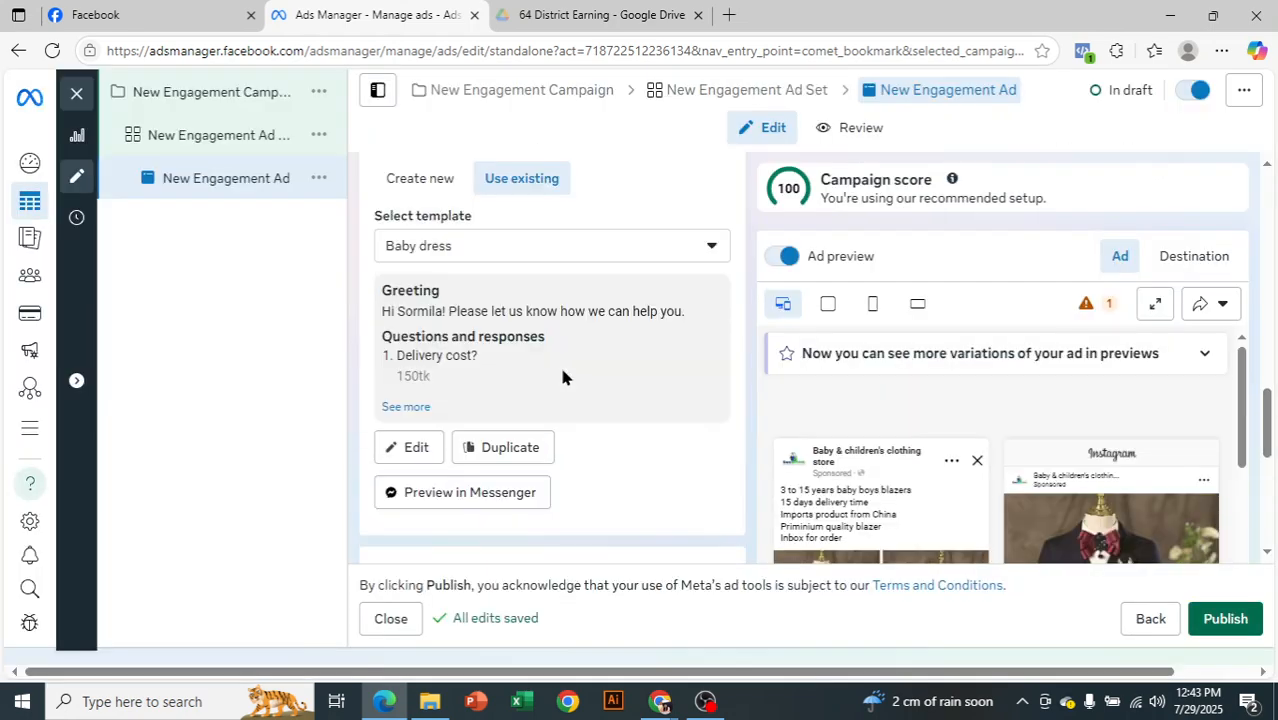
Compare the new and existing message template options, check the saved template list, and review the ad's creative, setup and identity sections
scroll(561, 375, up, 1)
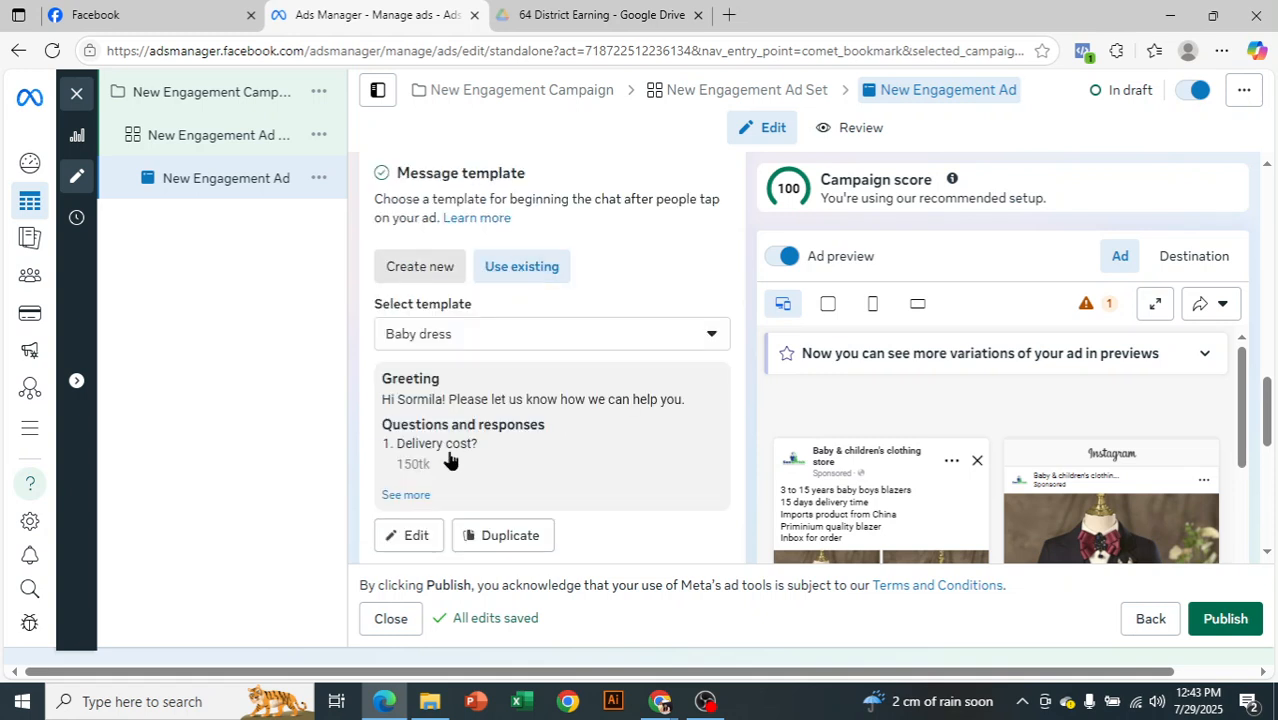
click(420, 266)
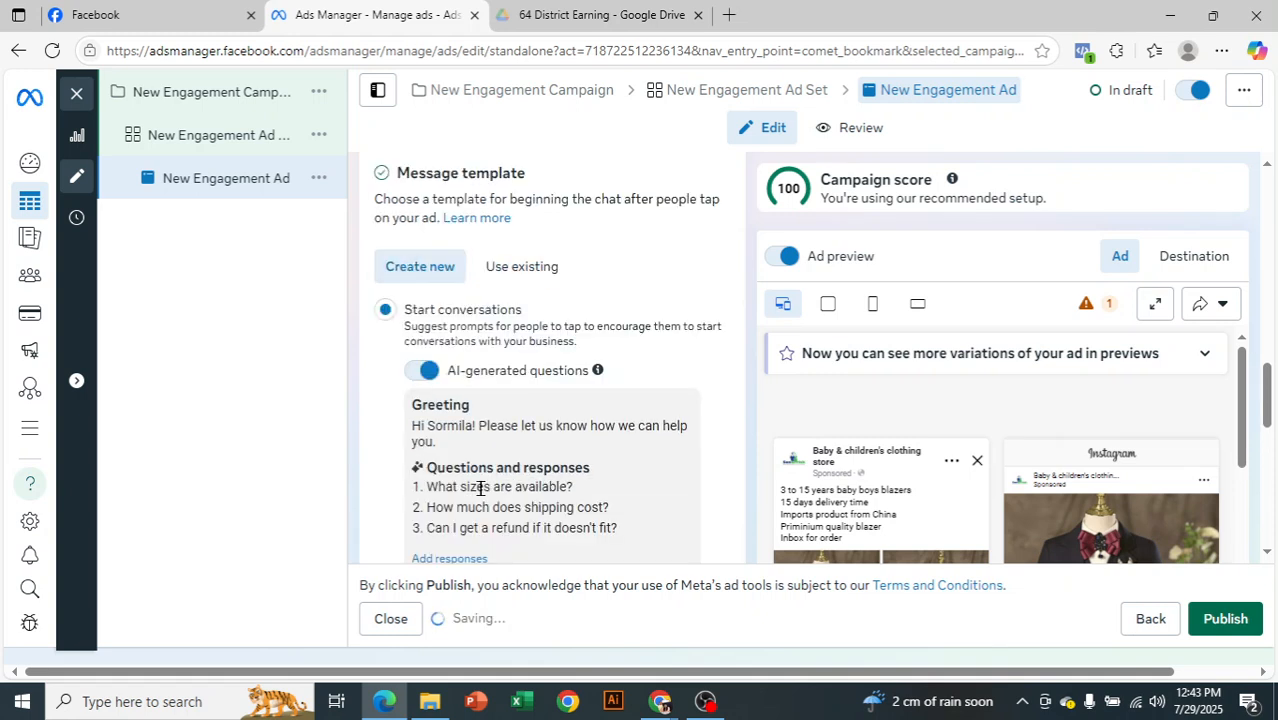
click(544, 264)
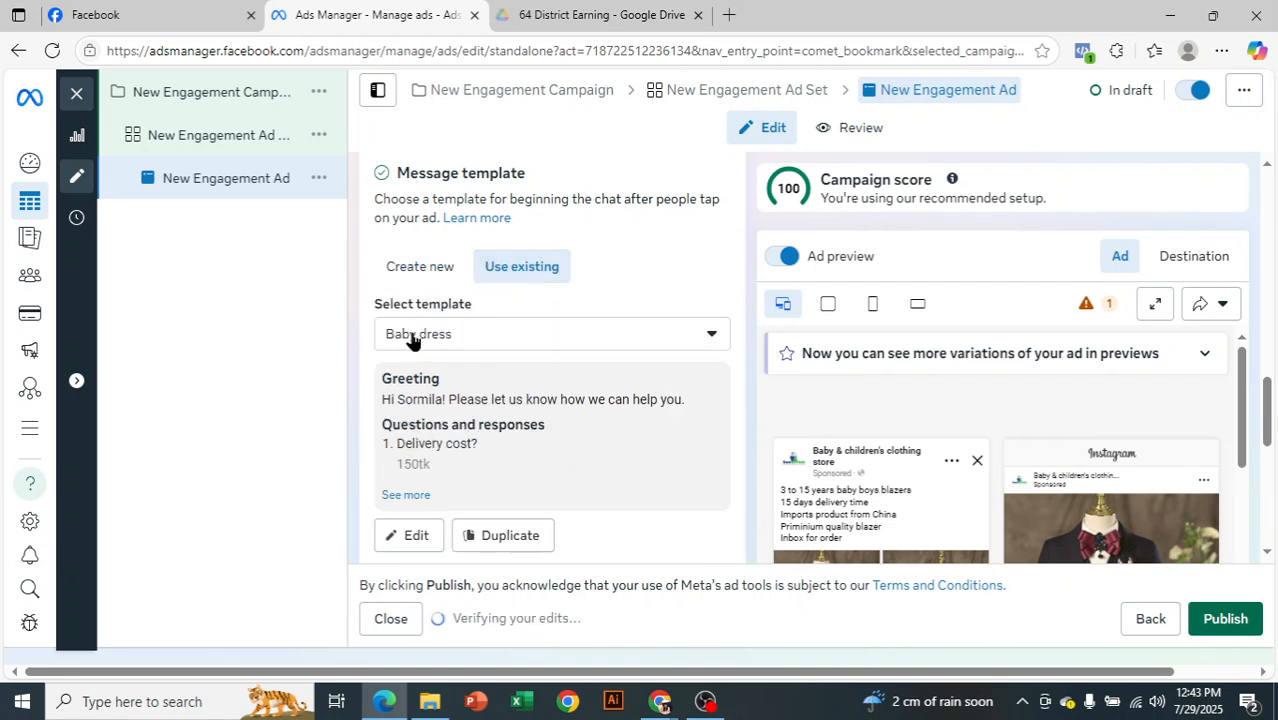
click(465, 346)
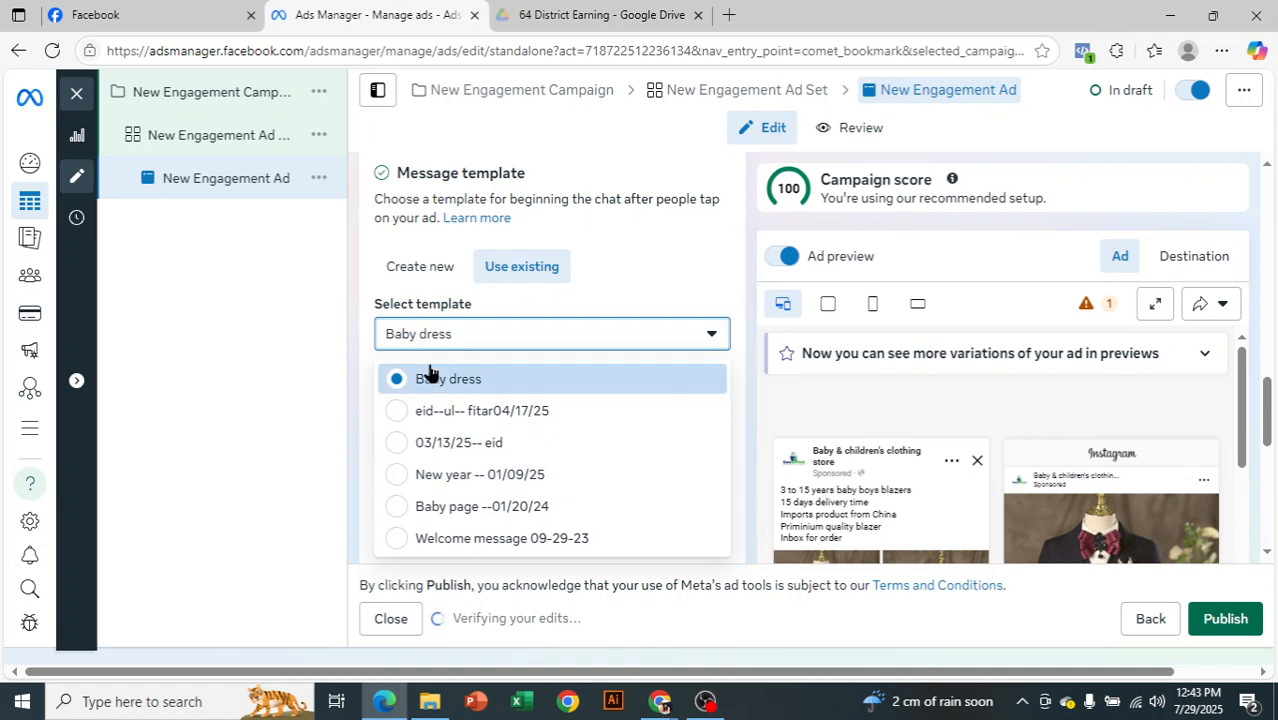
click(287, 375)
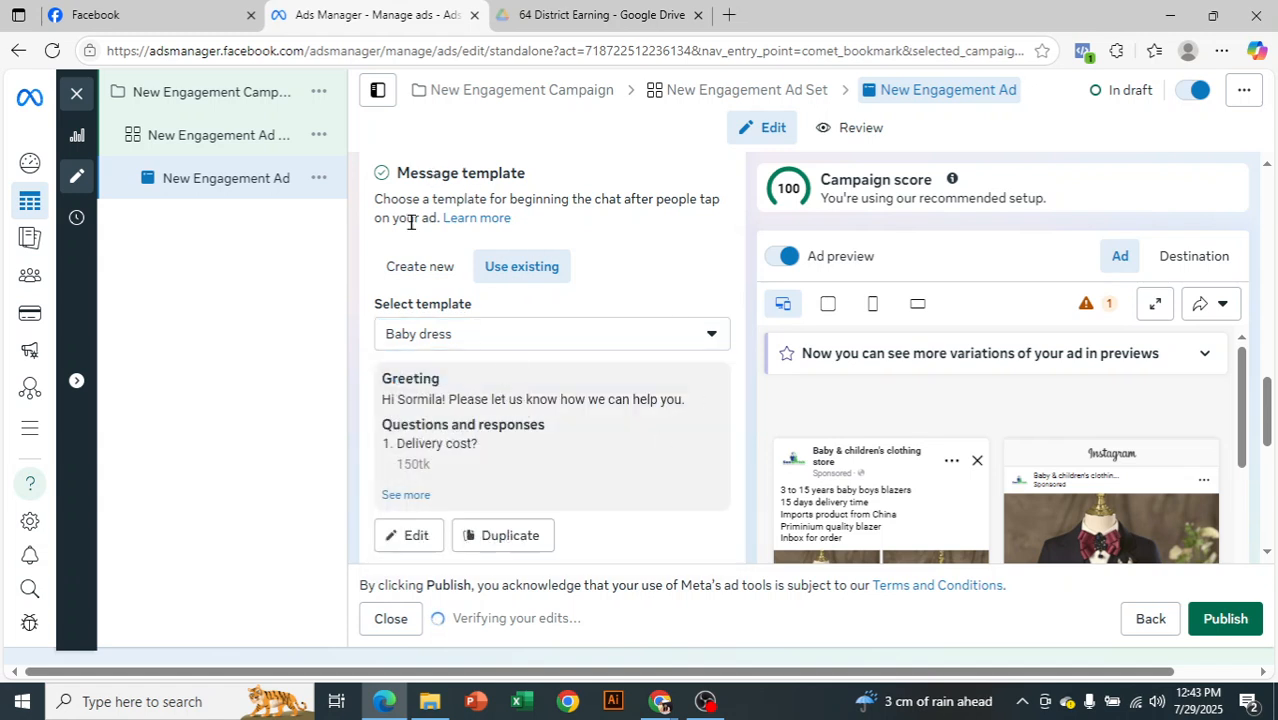
scroll(565, 415, up, 3)
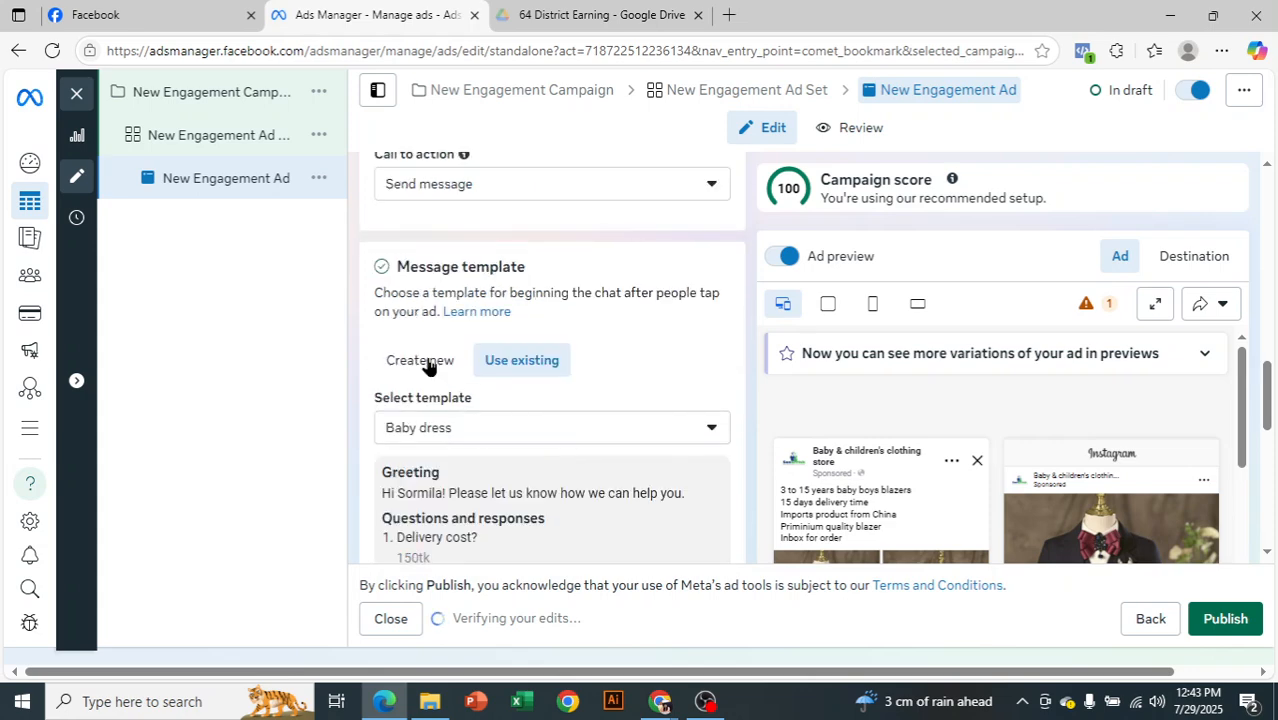
scroll(608, 377, up, 4)
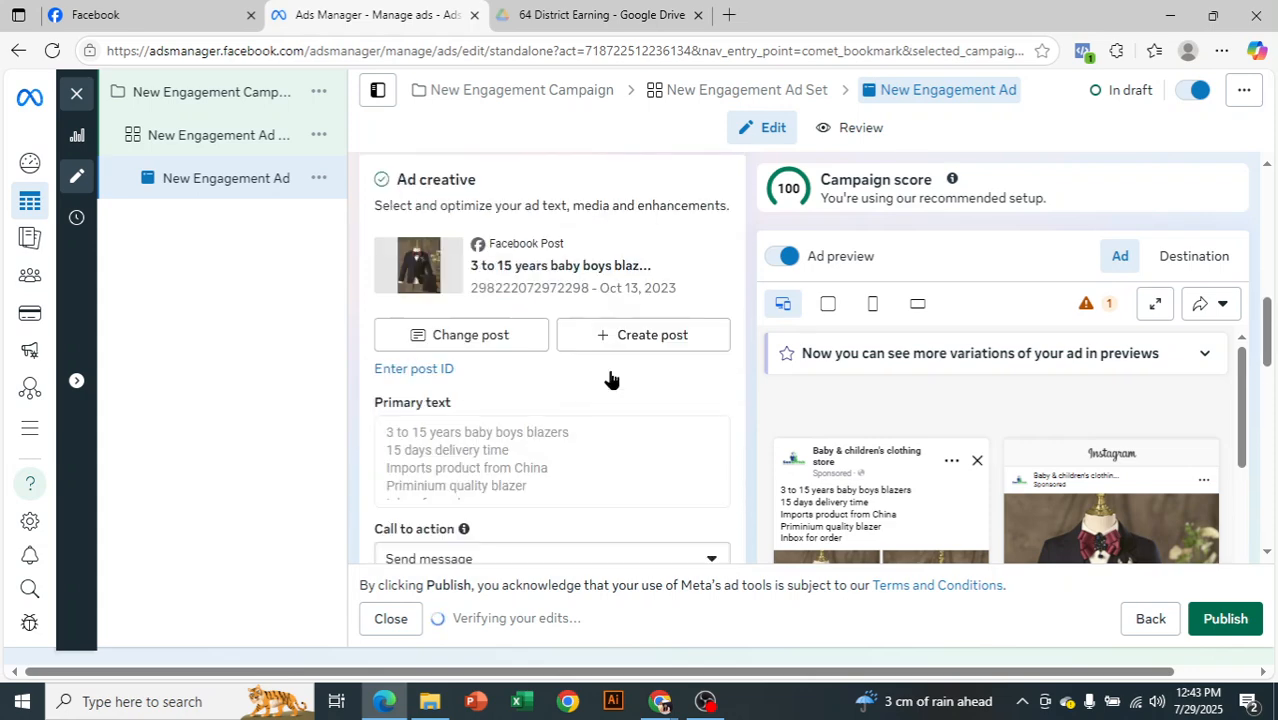
scroll(491, 340, up, 1)
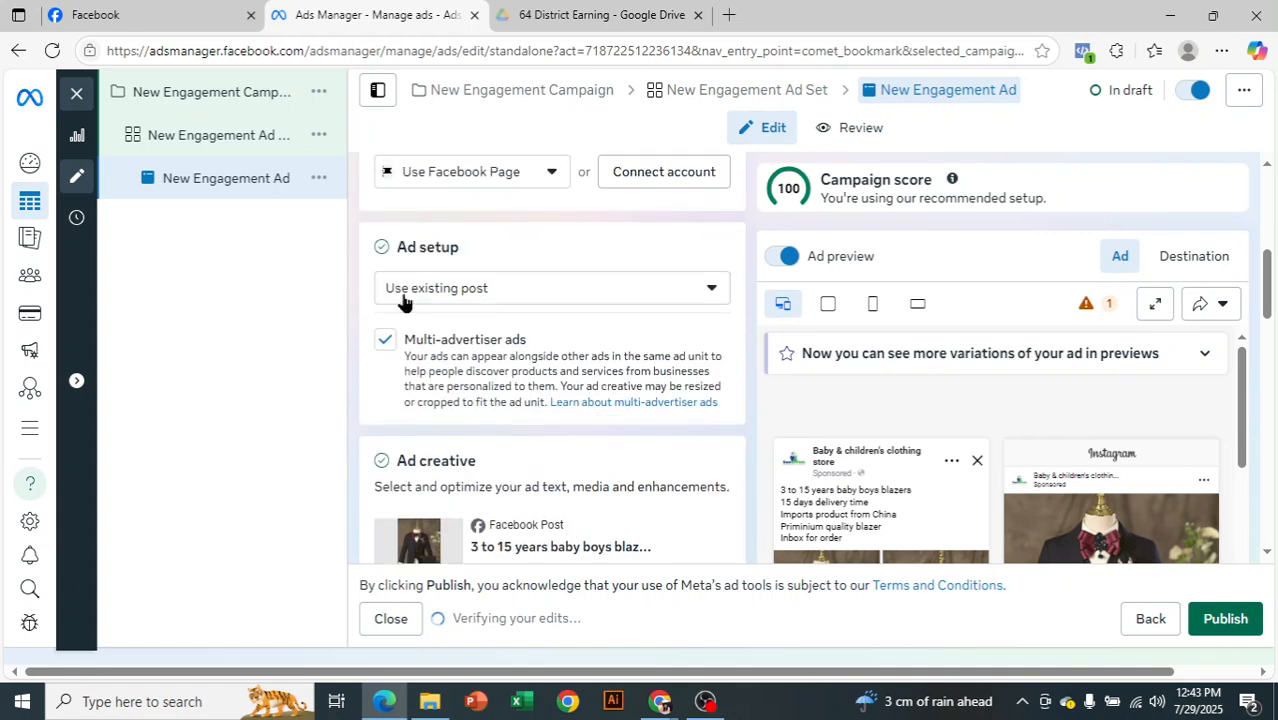
scroll(505, 410, up, 2)
scroll(505, 410, up, 3)
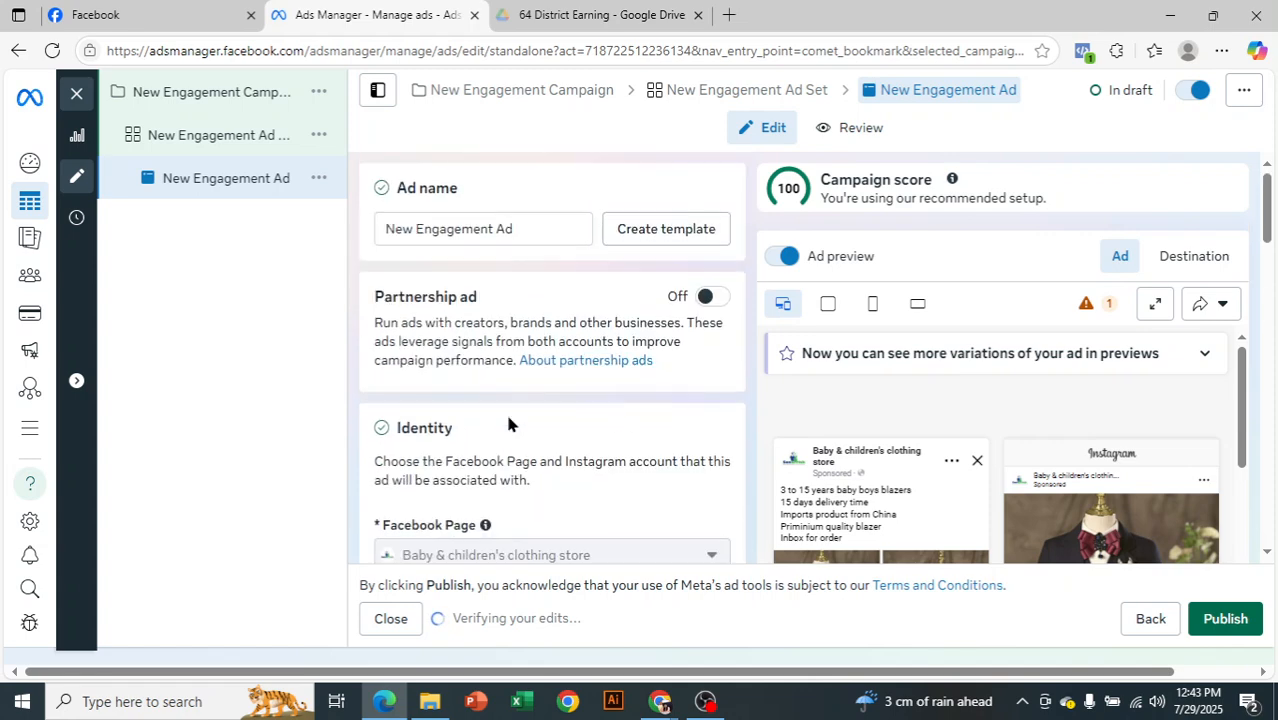
Open the New Engagement Ad Set and set its conversion location to Facebook Page
click(194, 143)
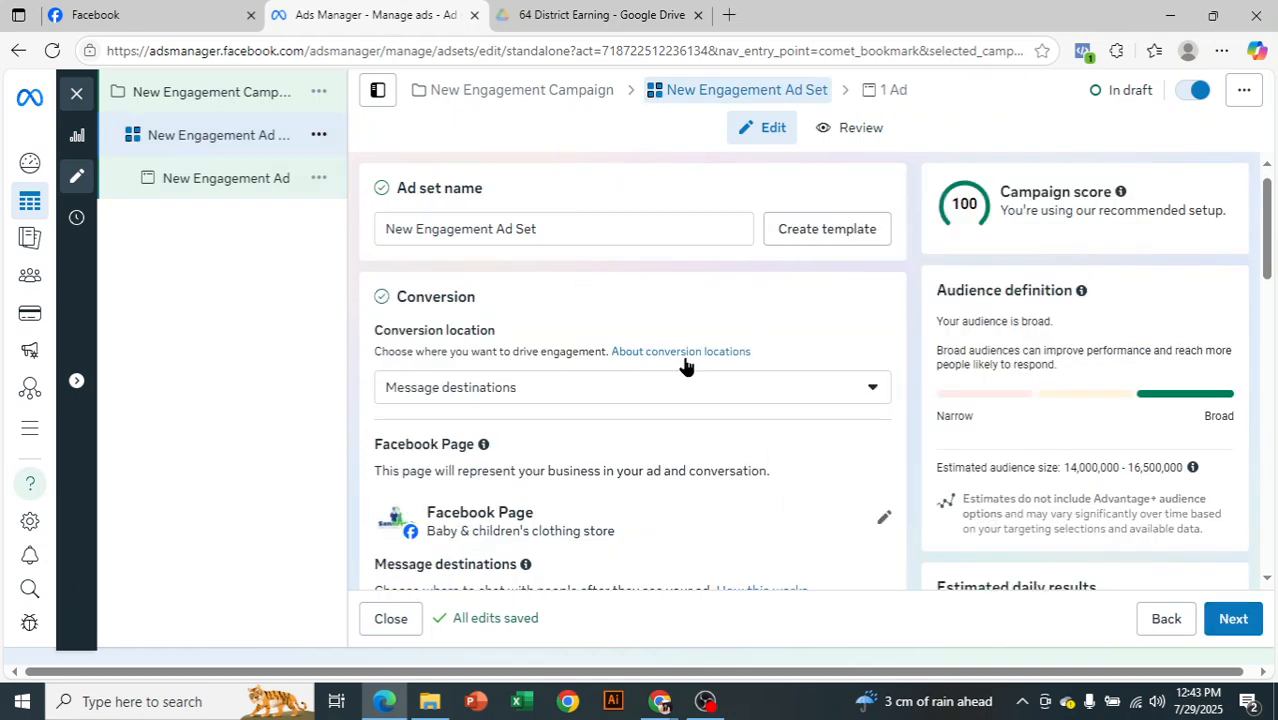
scroll(685, 362, down, 1)
scroll(690, 395, down, 4)
scroll(692, 405, down, 6)
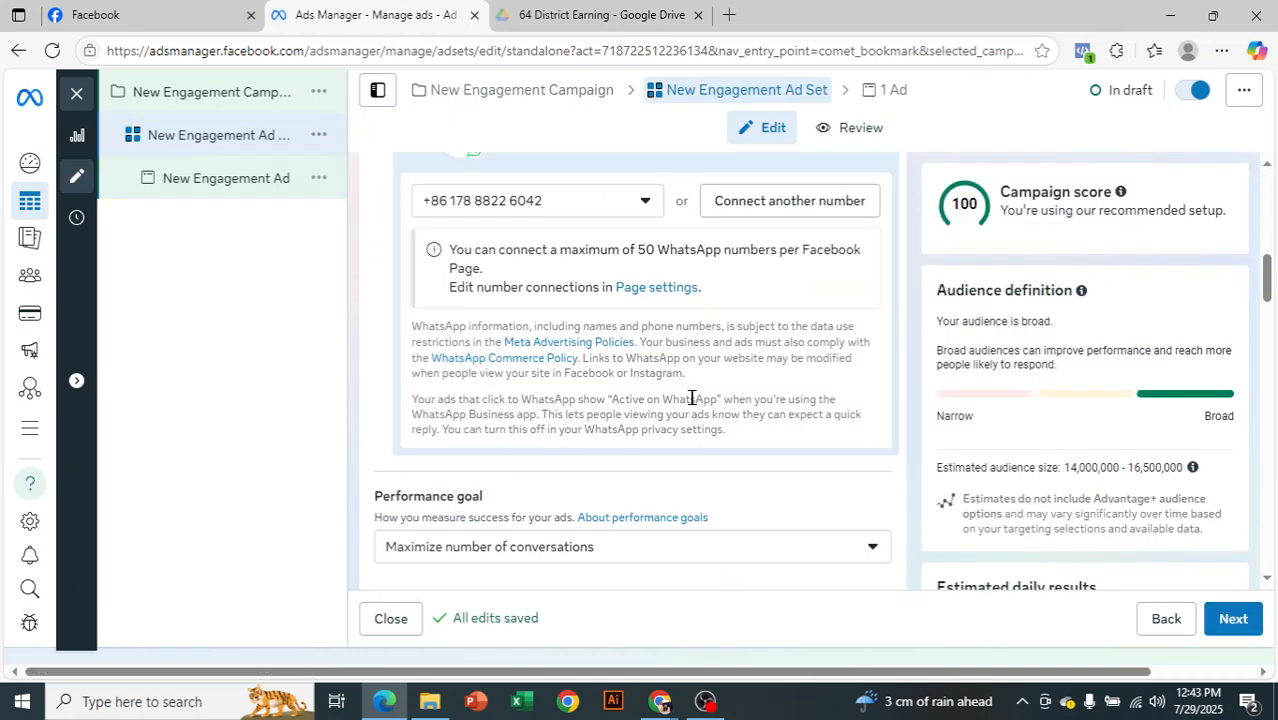
scroll(680, 411, up, 2)
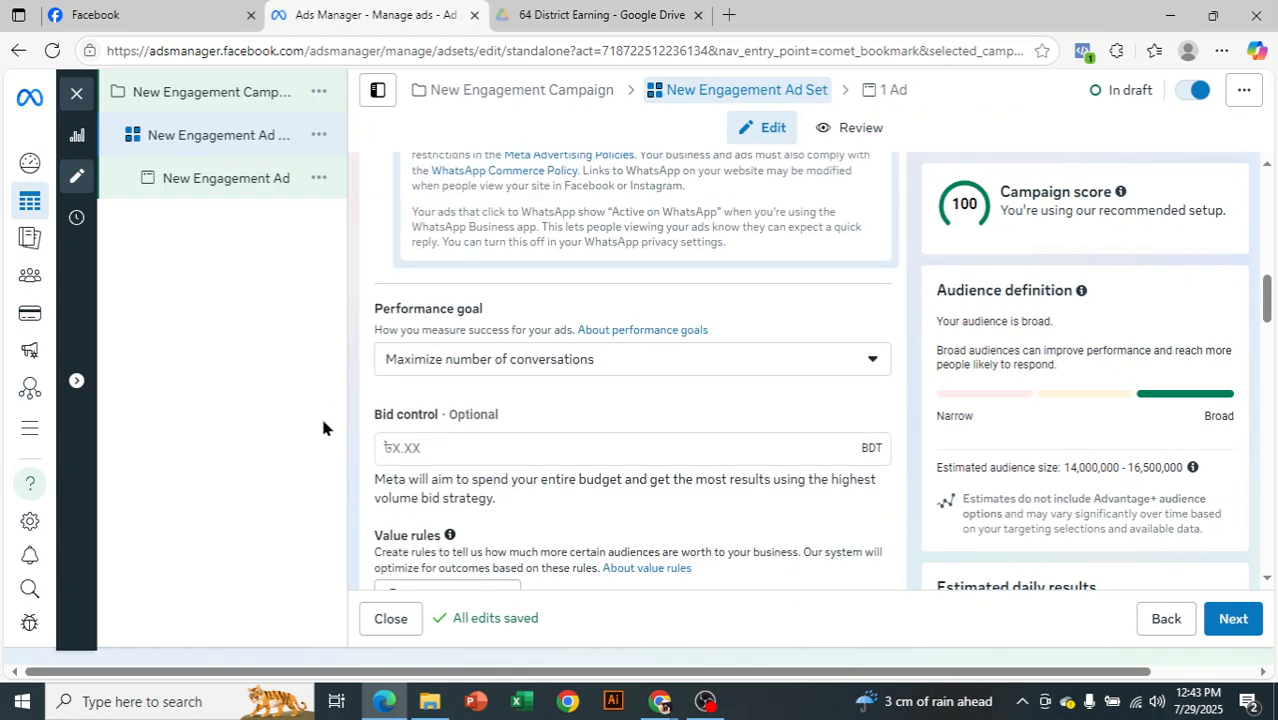
scroll(658, 452, up, 4)
scroll(658, 455, up, 6)
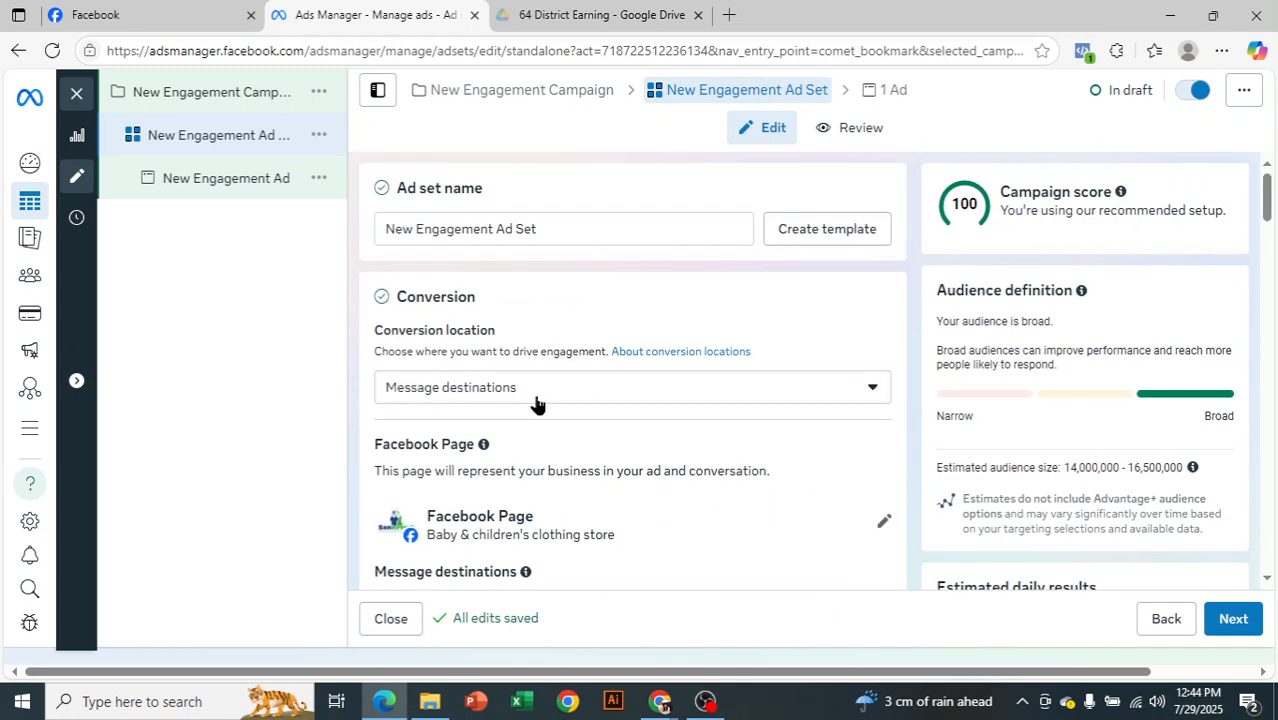
click(533, 398)
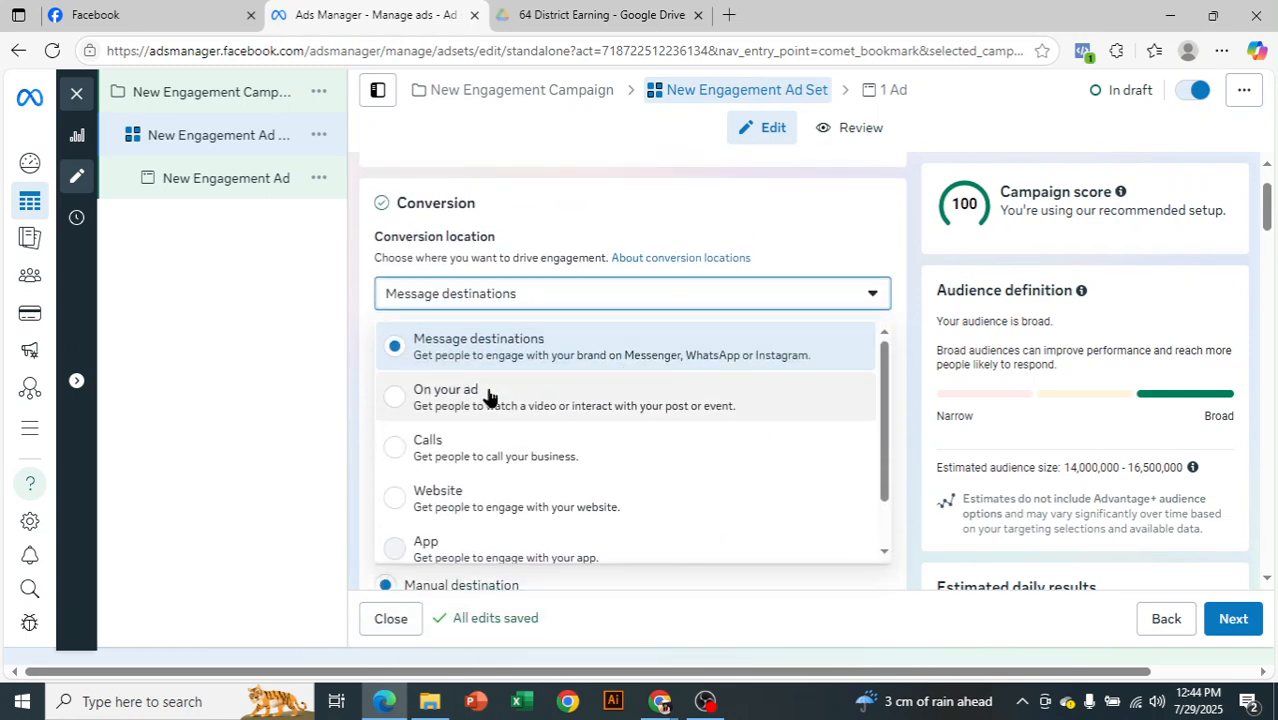
scroll(470, 450, down, 2)
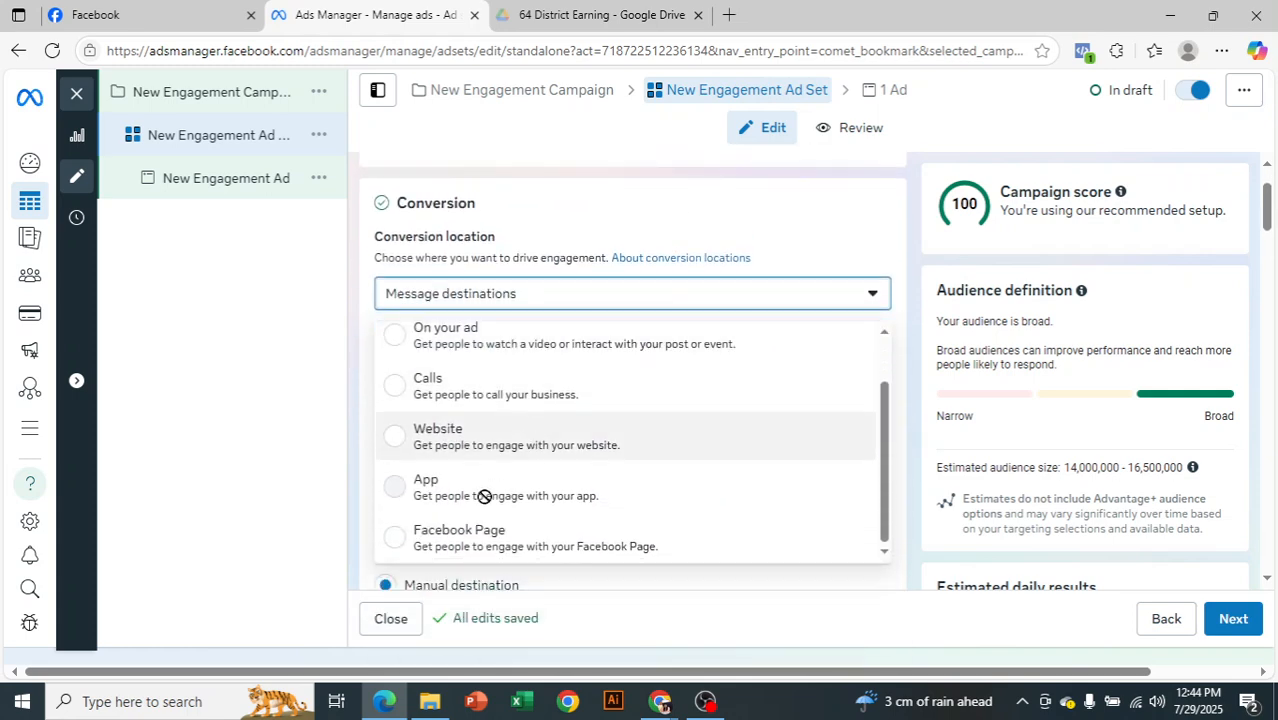
click(531, 545)
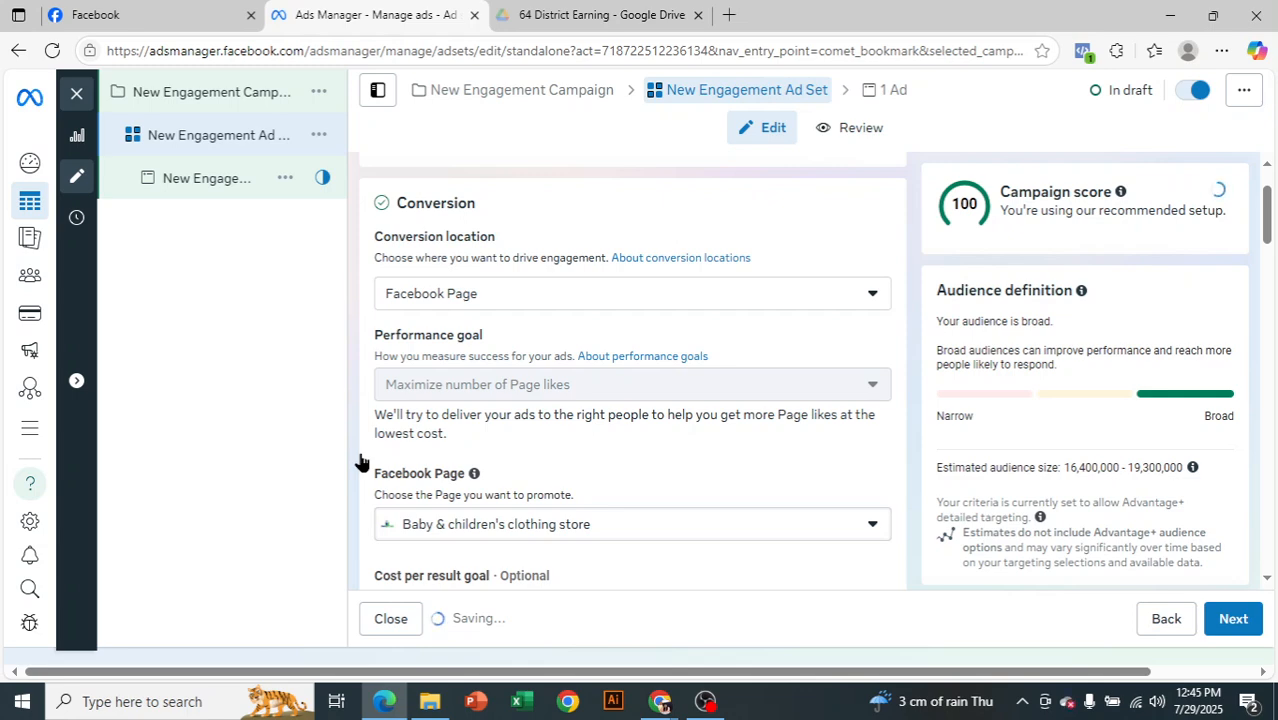
click(706, 699)
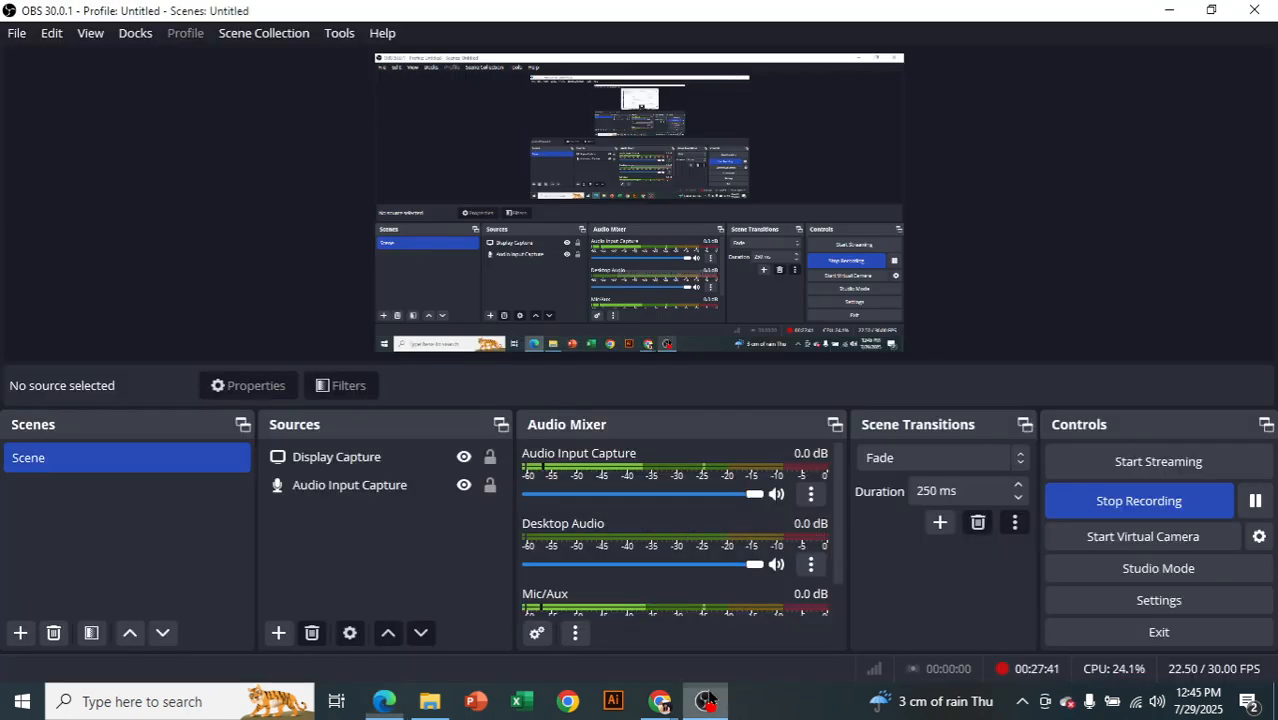
click(390, 706)
Review the ad set's audience controls, locations, detailed targeting and placements, and continue to the ad
scroll(684, 397, down, 3)
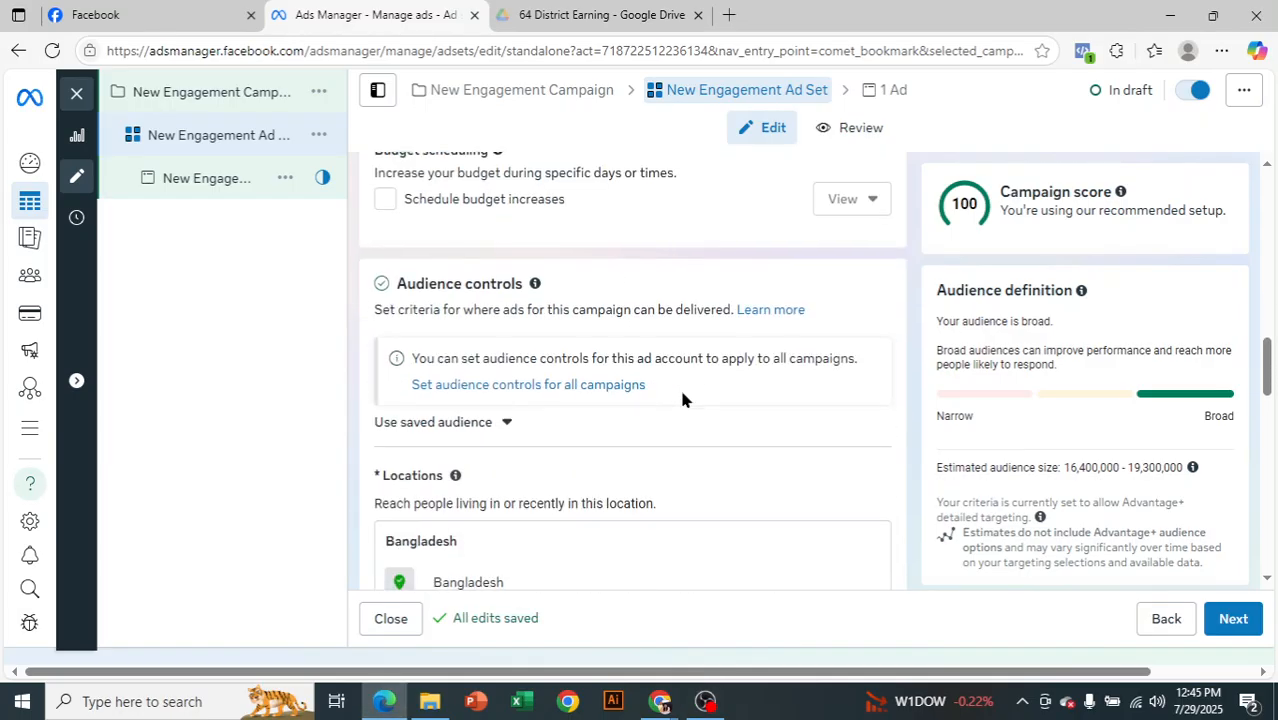
scroll(704, 479, down, 2)
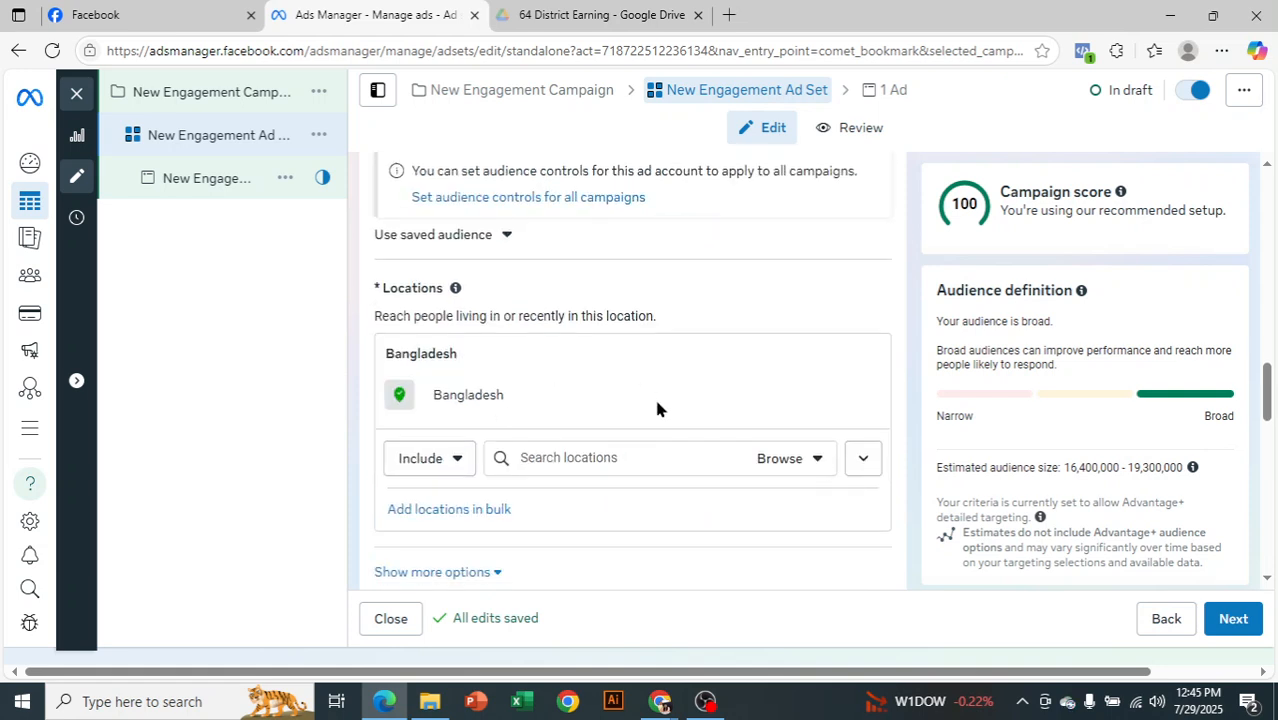
scroll(657, 408, down, 1)
scroll(688, 465, down, 4)
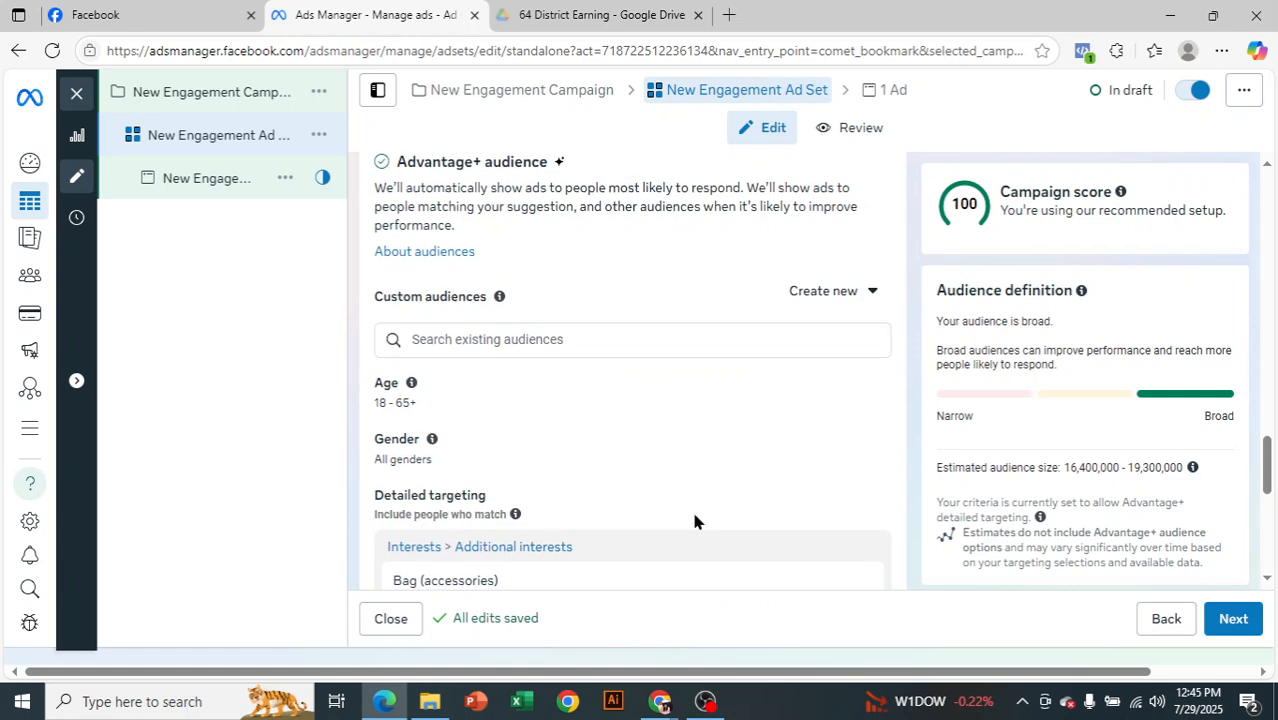
scroll(691, 508, down, 1)
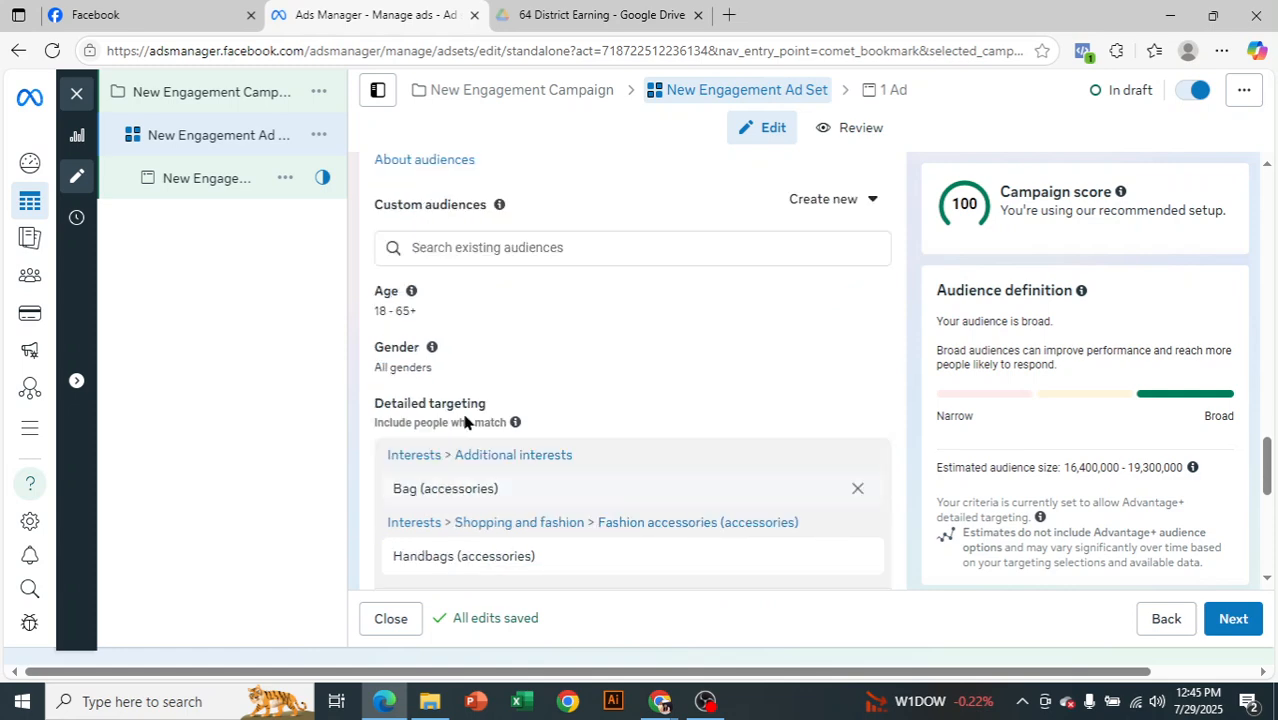
scroll(723, 430, down, 2)
scroll(723, 430, down, 3)
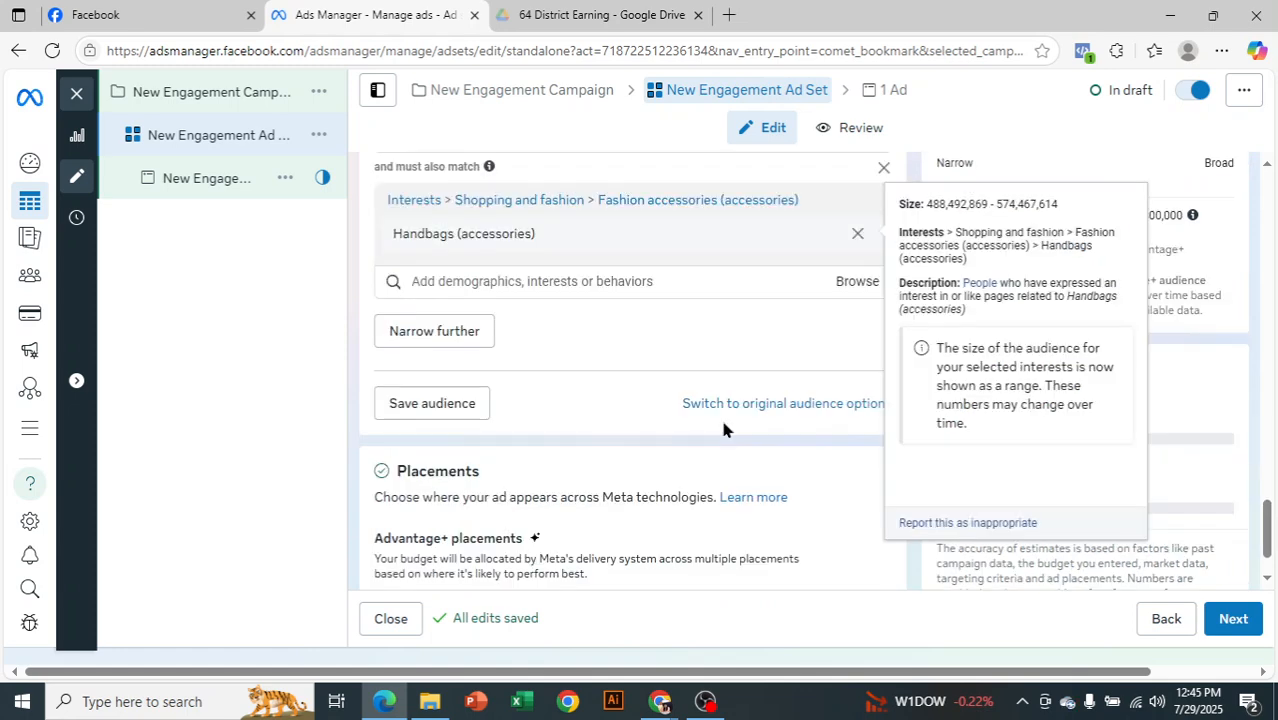
scroll(723, 430, down, 1)
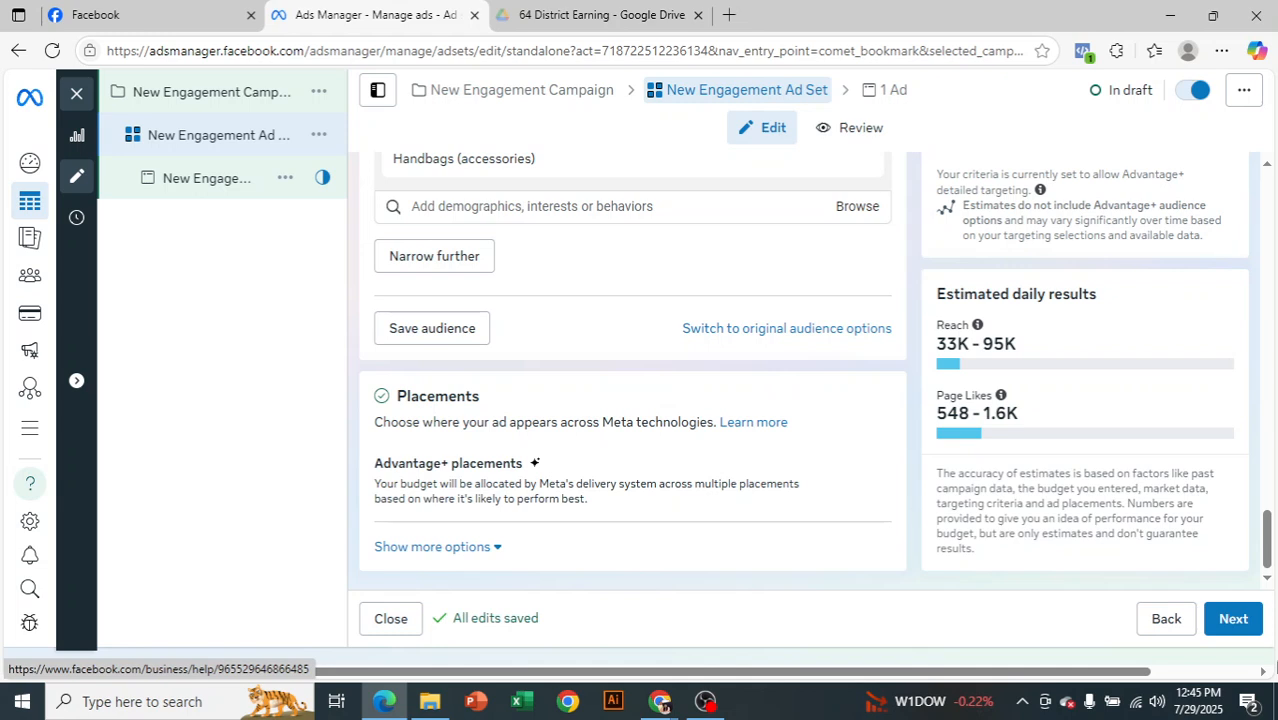
click(1248, 622)
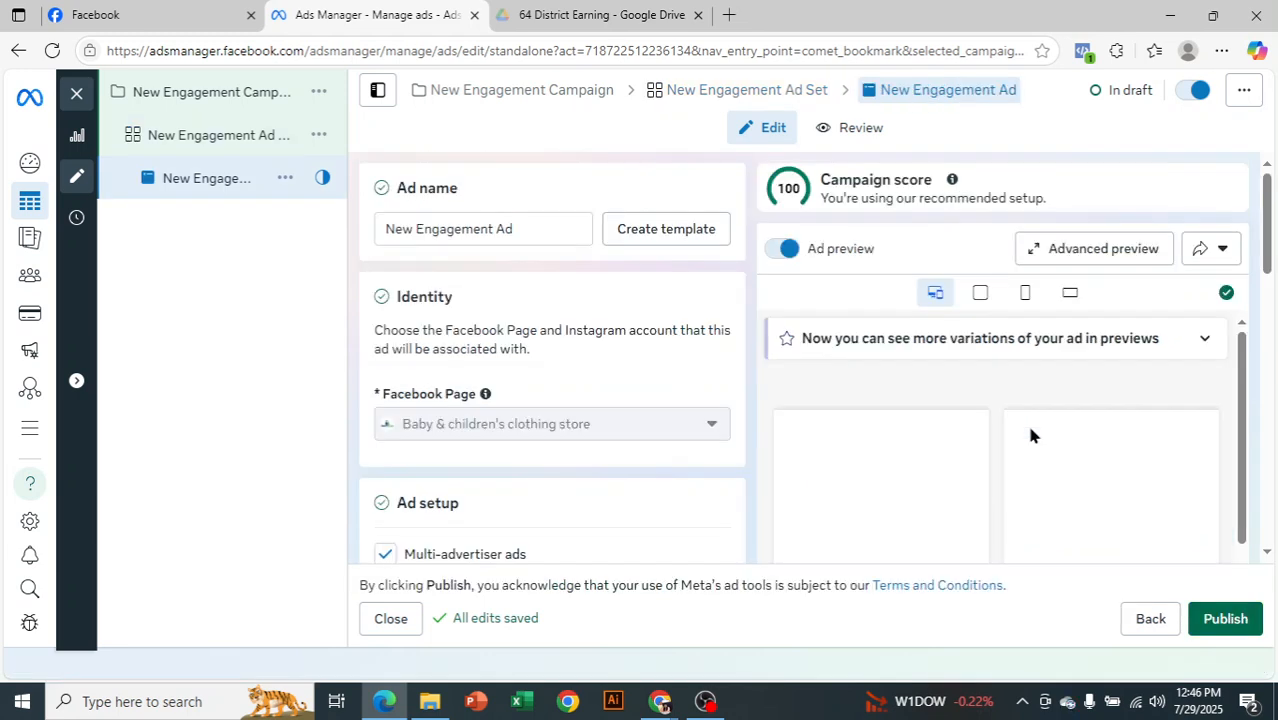
Set up the ad creative as an image ad using the 960 × 664 account image, leaving the primary text empty
scroll(591, 366, down, 1)
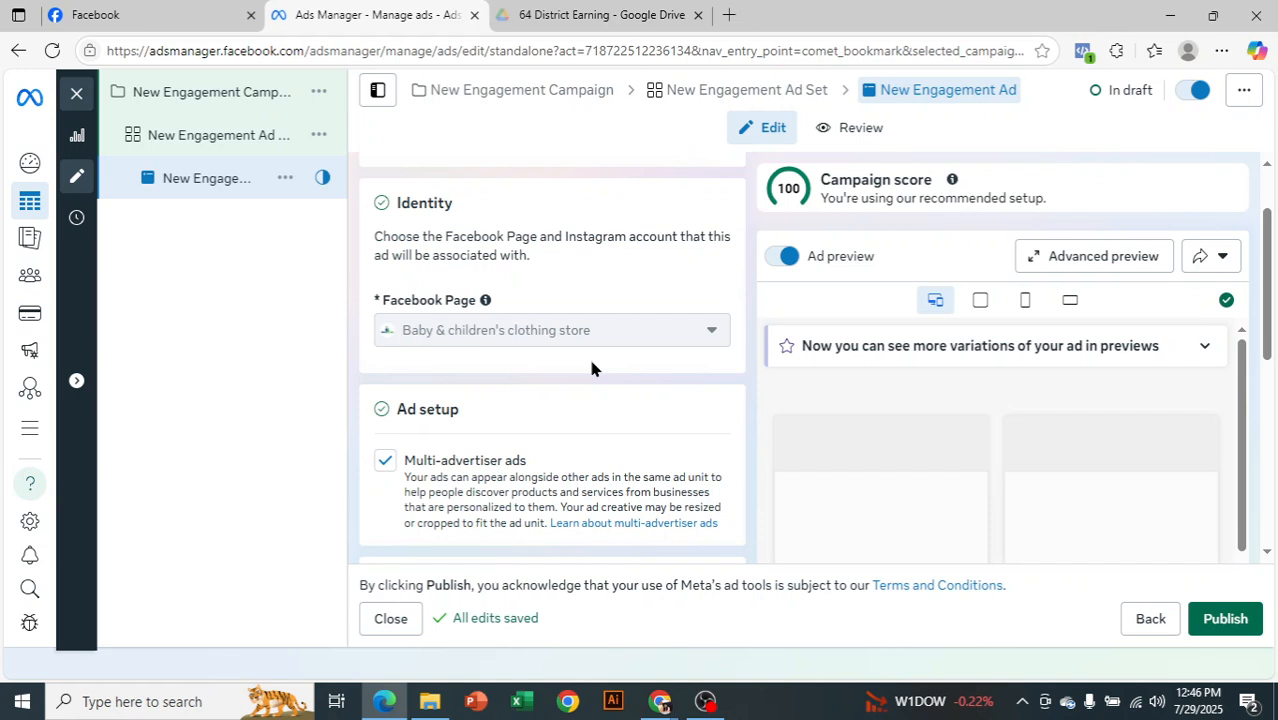
scroll(561, 436, down, 5)
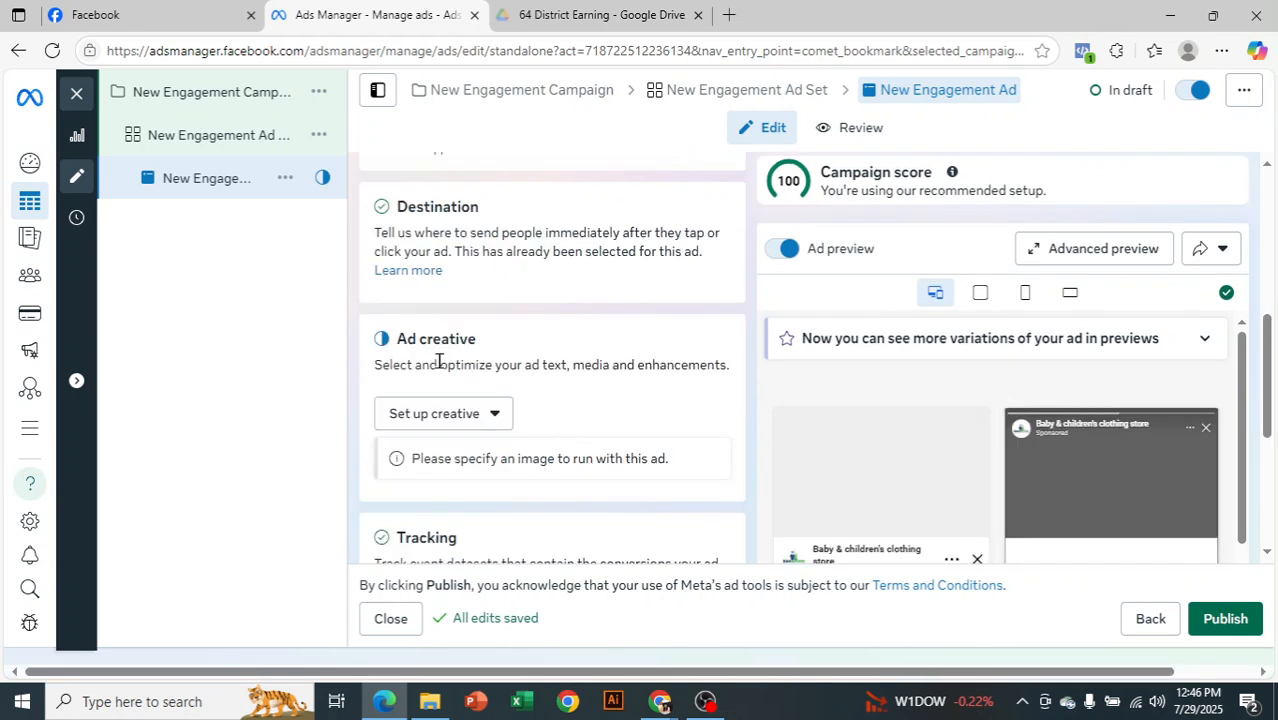
click(483, 424)
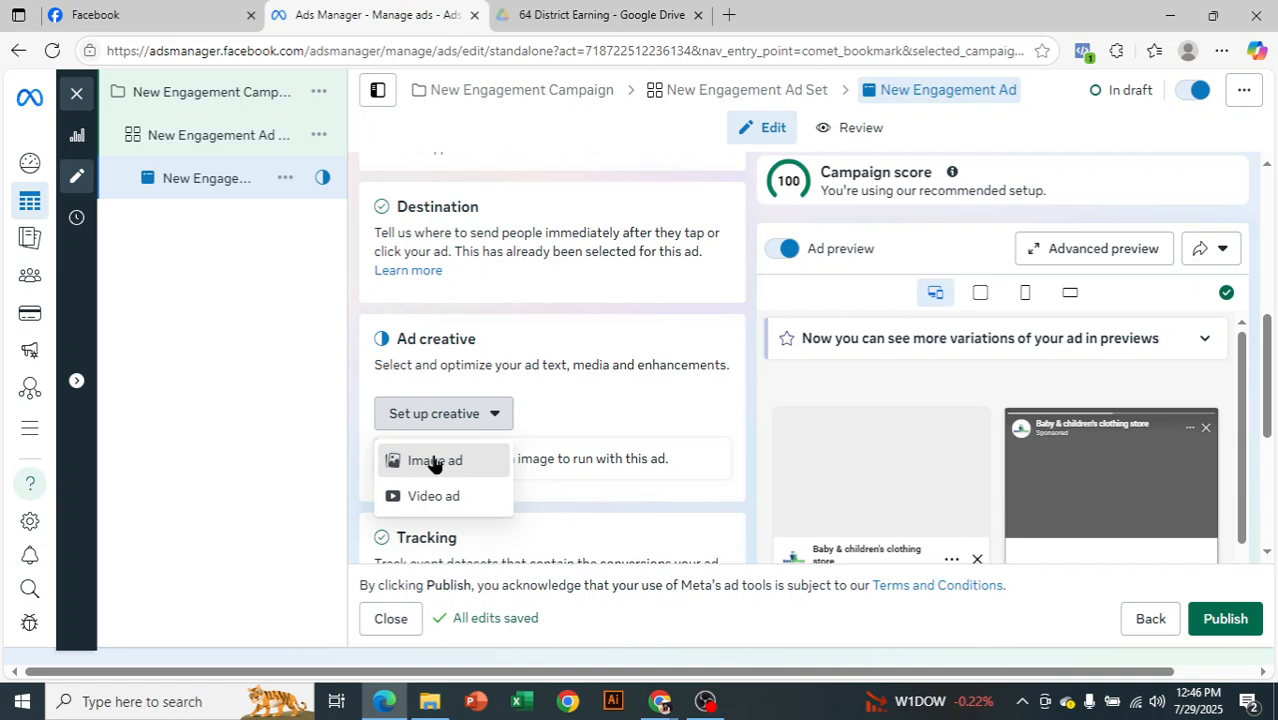
click(434, 459)
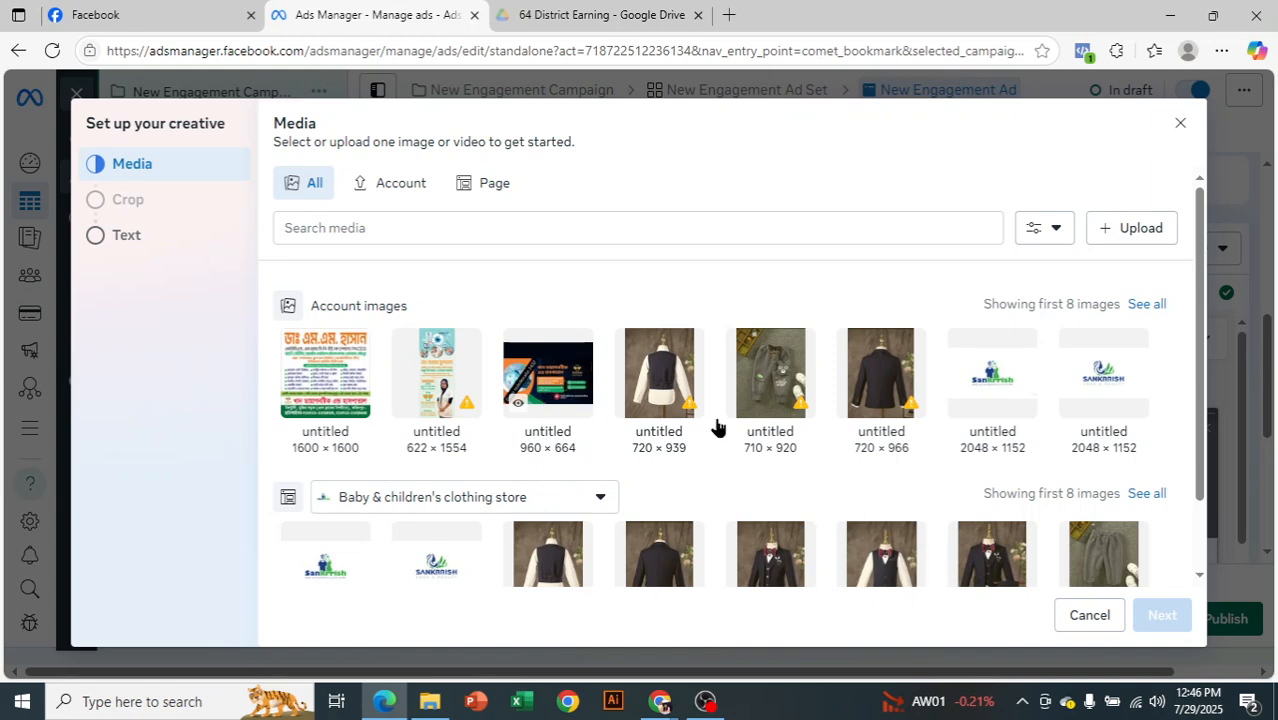
click(560, 395)
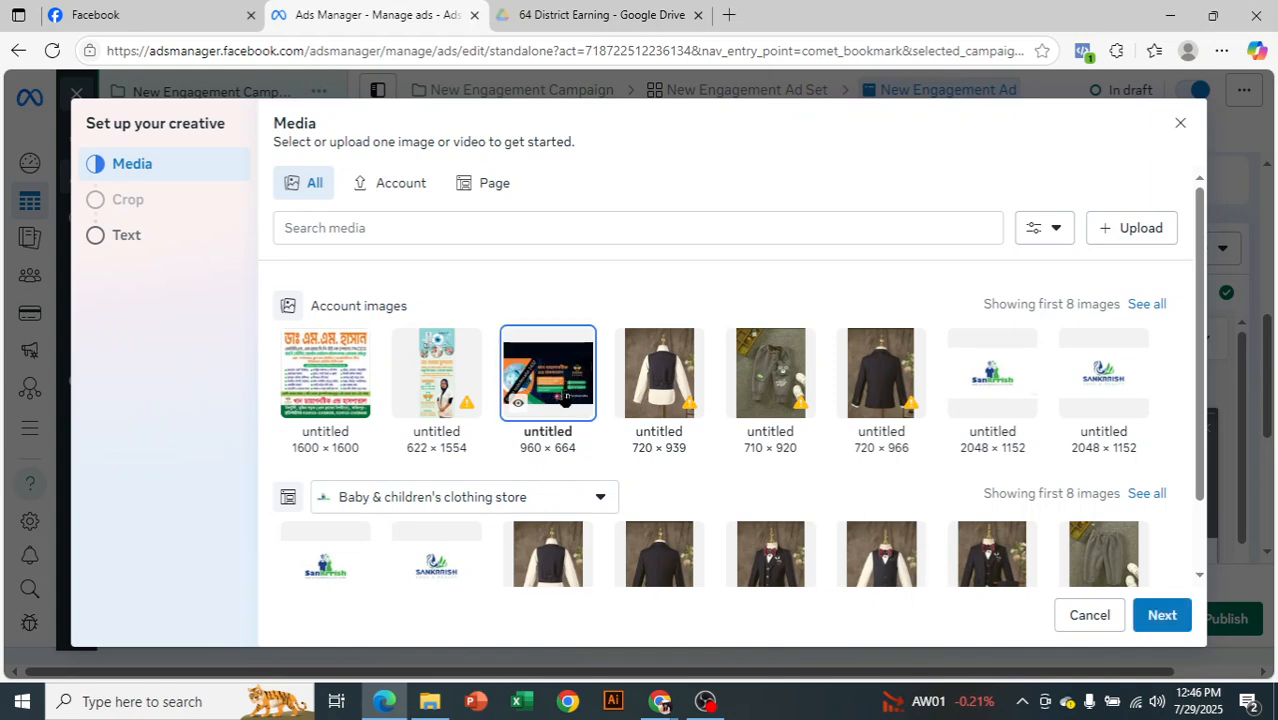
click(1158, 616)
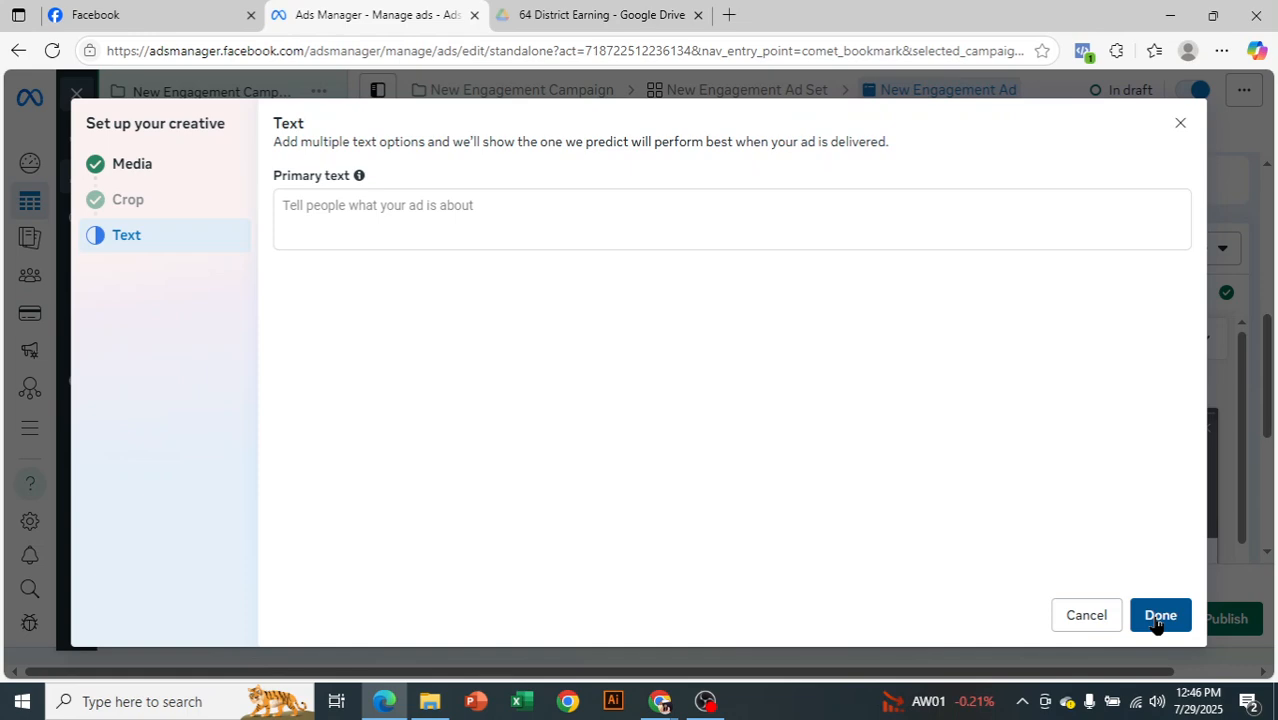
click(1158, 618)
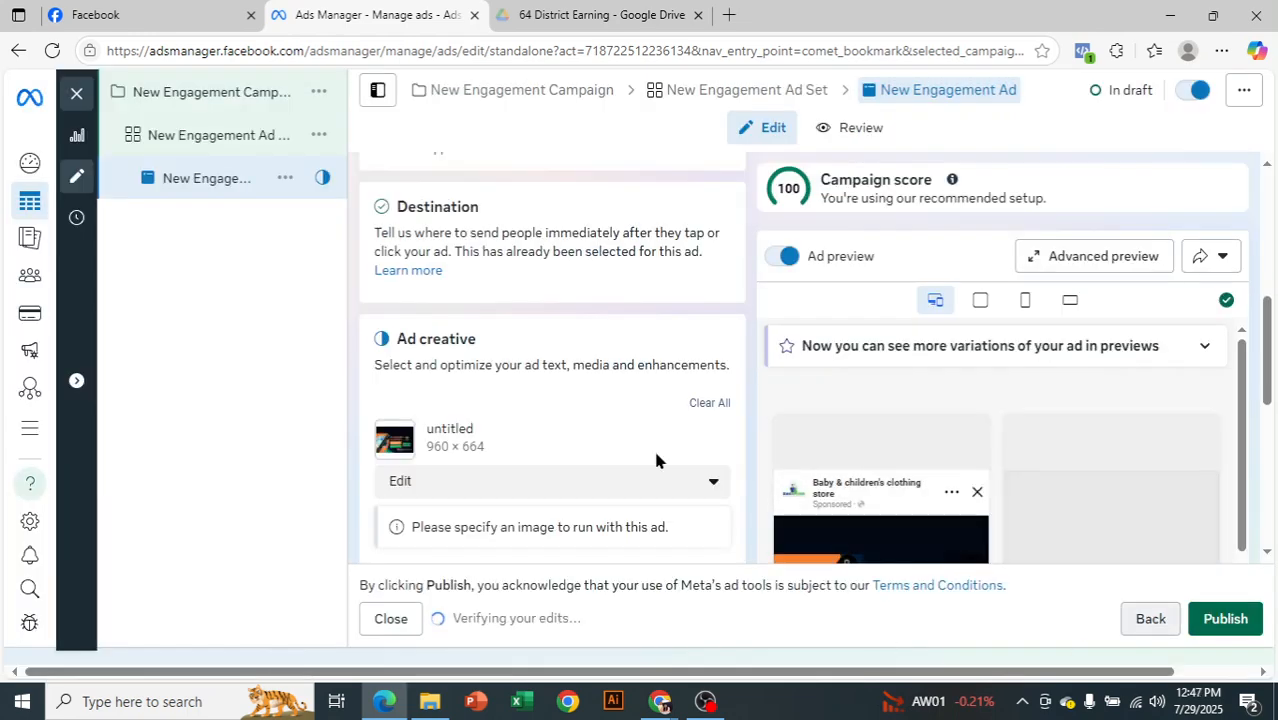
Fill the ad's primary text with a row of repeated "h" letters and check the ad in the placement previews
scroll(653, 450, down, 4)
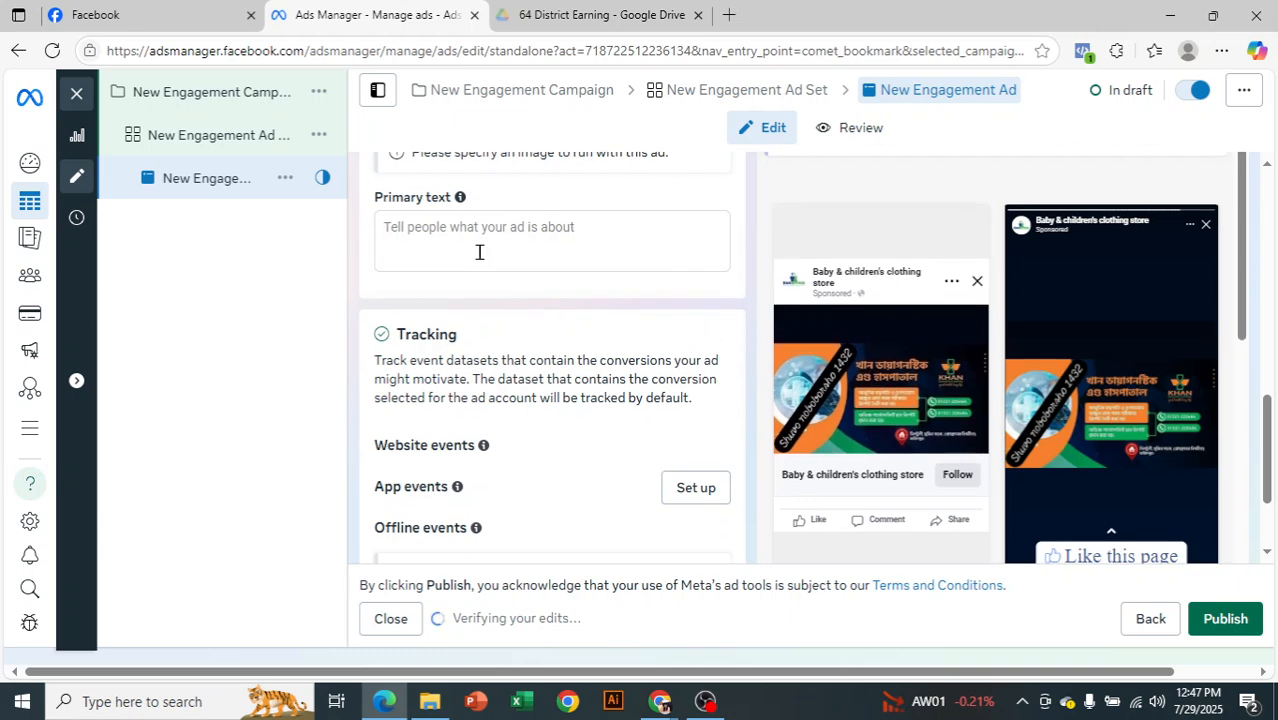
click(455, 233)
text(hhhhhhhhhhhhhhhhhhhhhhhhhhhhhhhh)
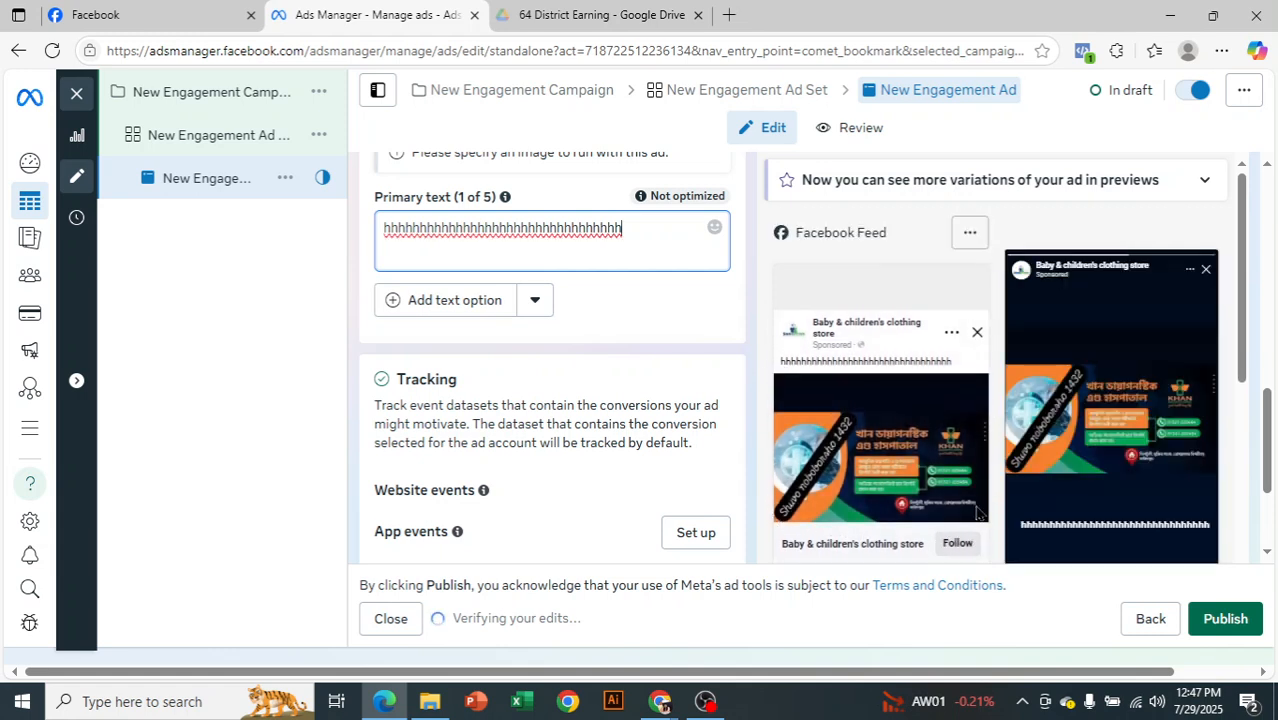
scroll(977, 510, down, 1)
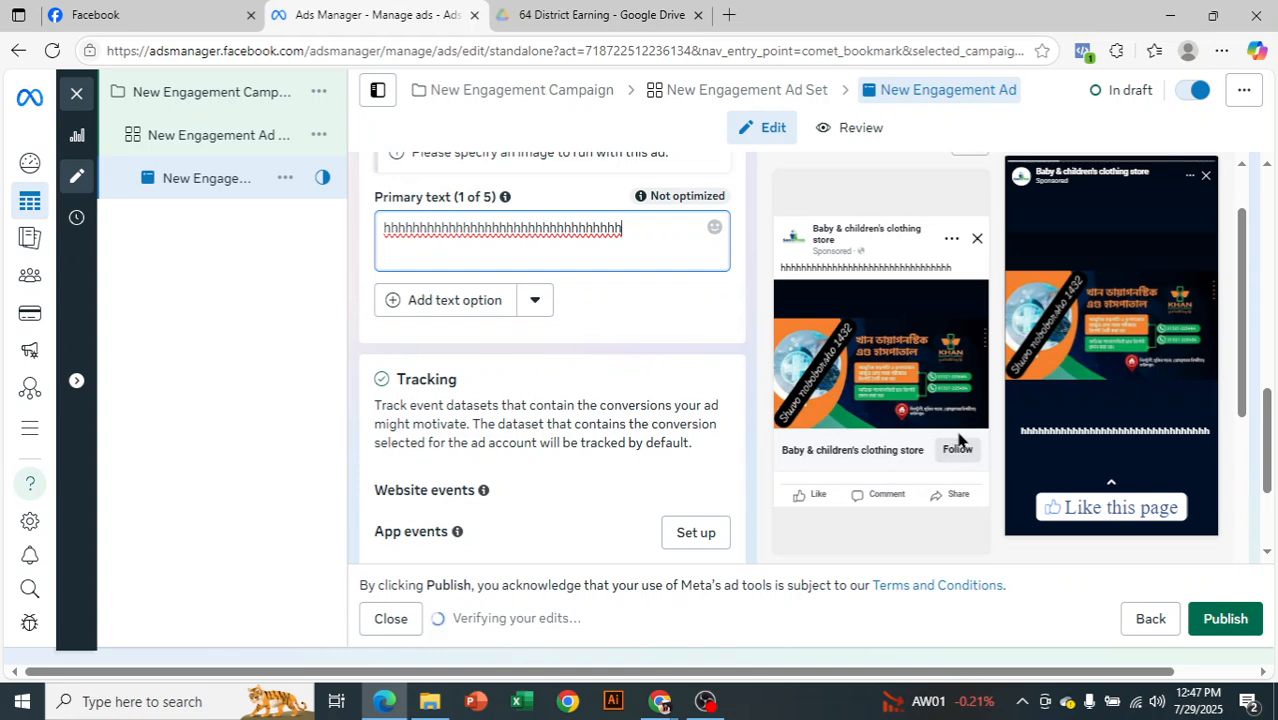
scroll(1122, 505, down, 1)
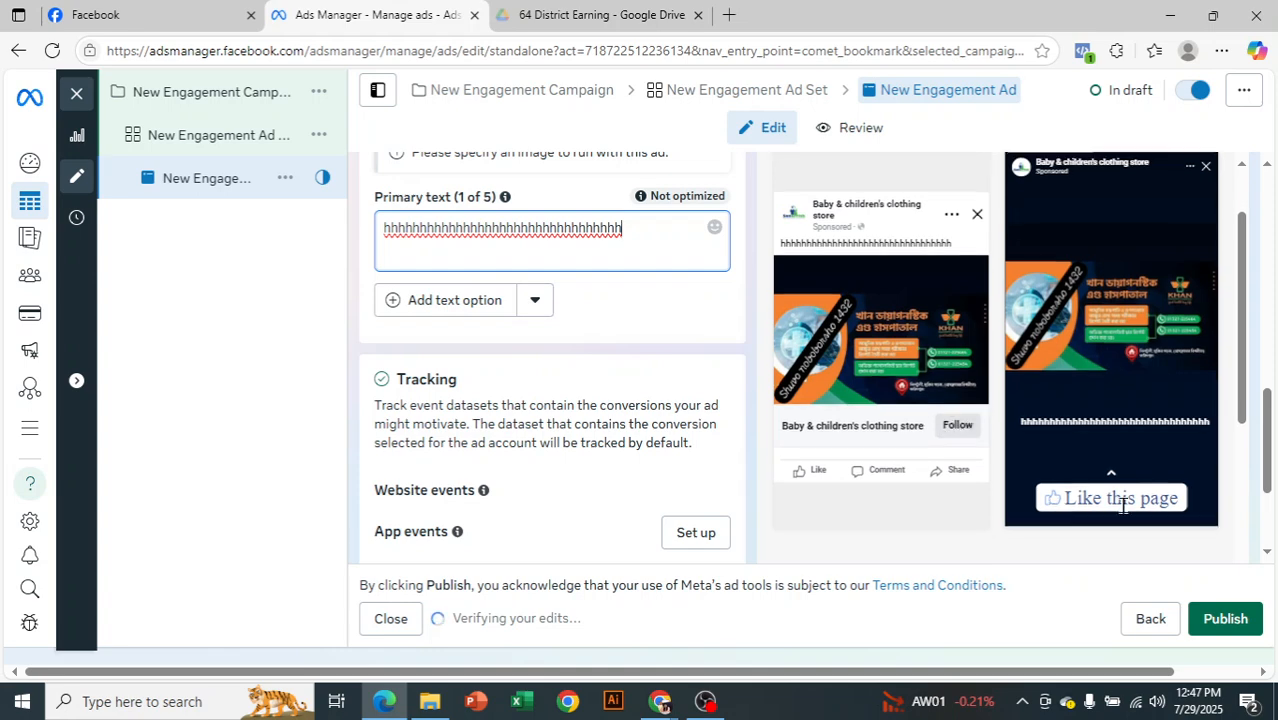
Review the image ad's placement previews and its tracking, destination, ad setup and identity settings
scroll(1122, 505, up, 1)
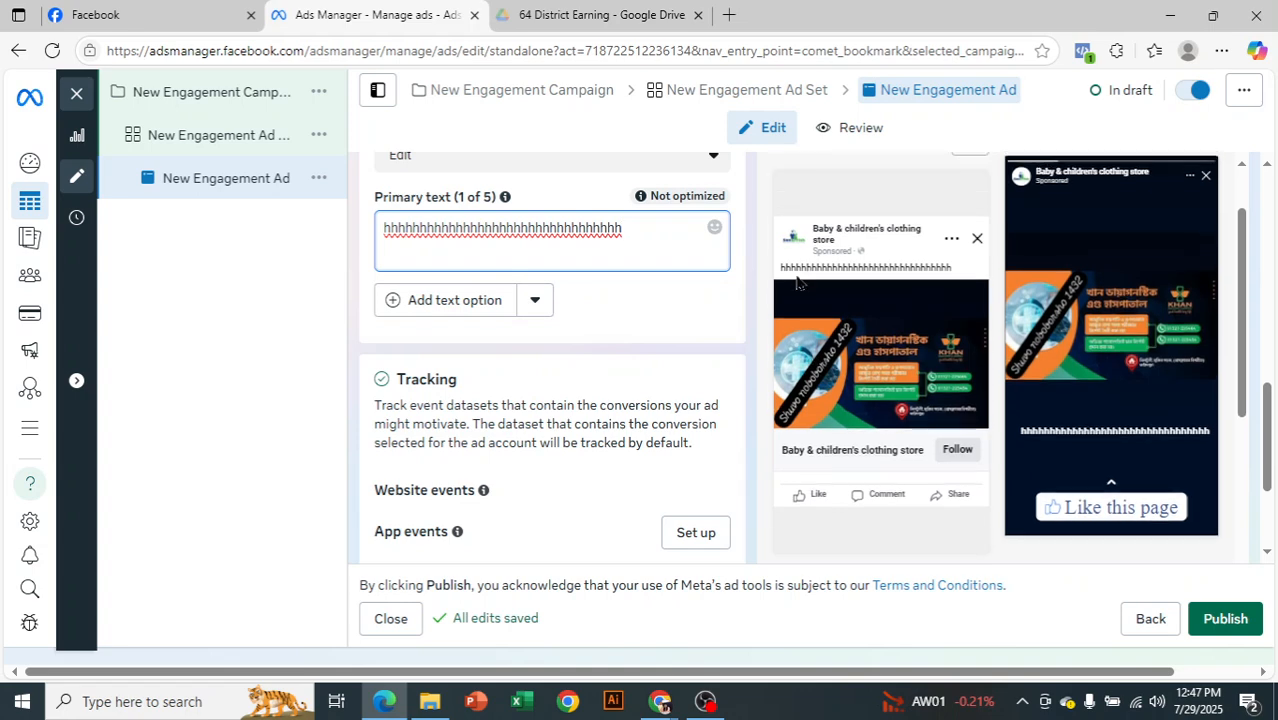
scroll(771, 412, down, 1)
scroll(775, 410, up, 1)
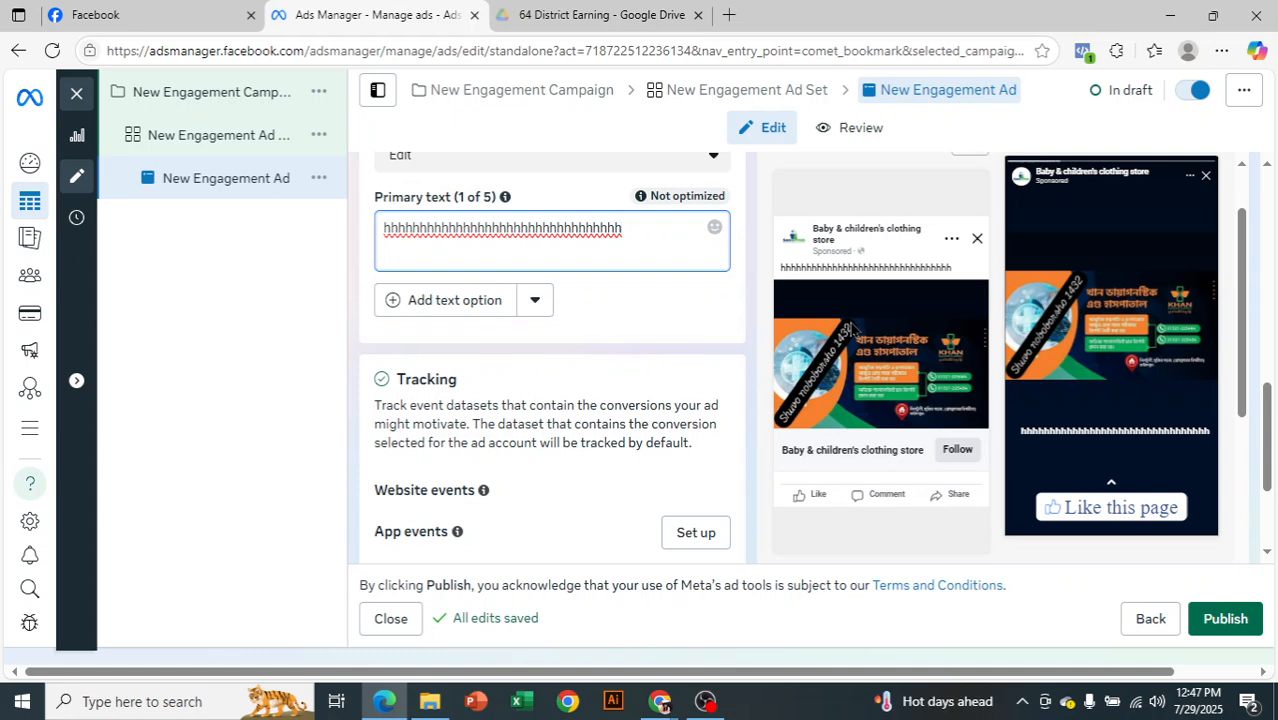
scroll(852, 469, down, 1)
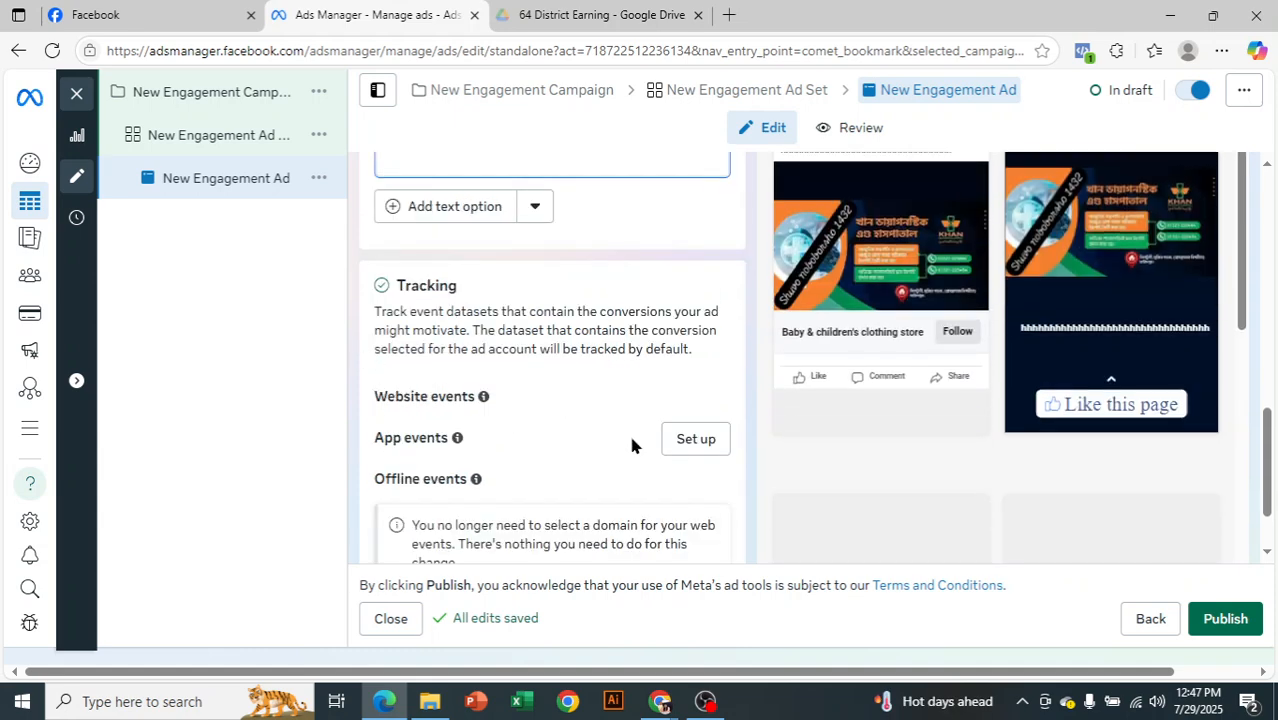
scroll(631, 437, up, 3)
scroll(631, 437, up, 5)
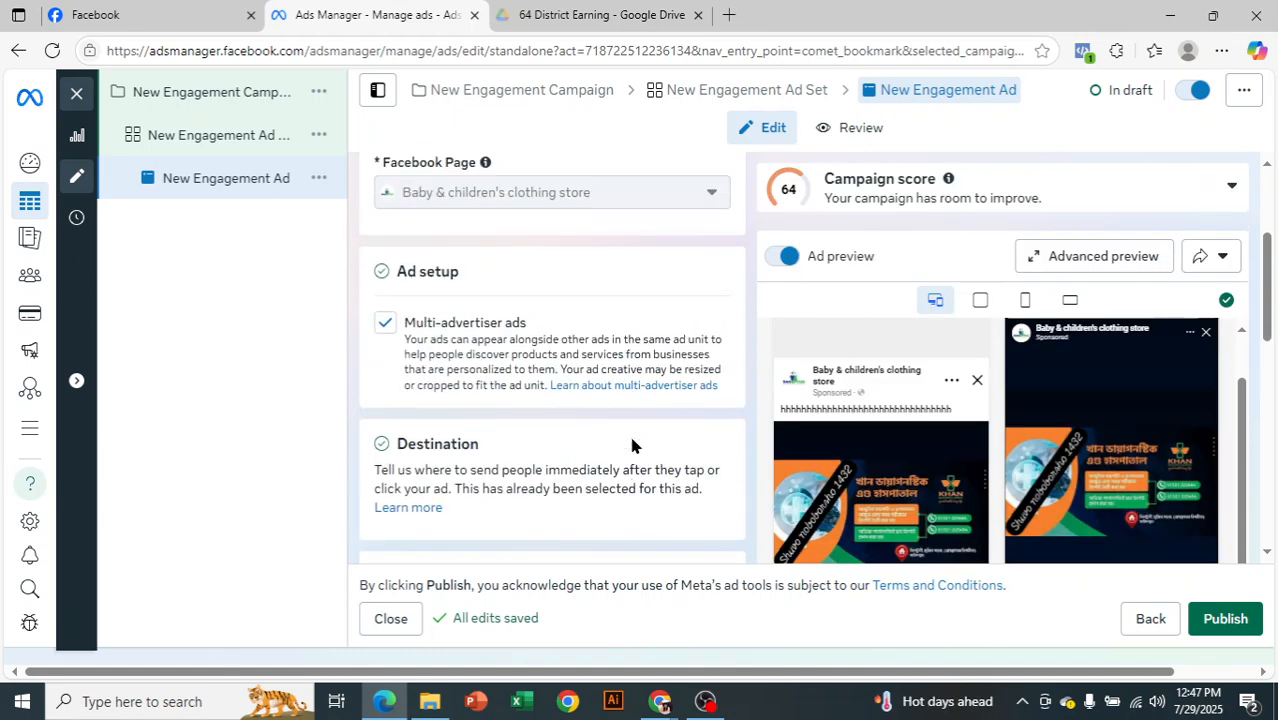
scroll(631, 440, up, 2)
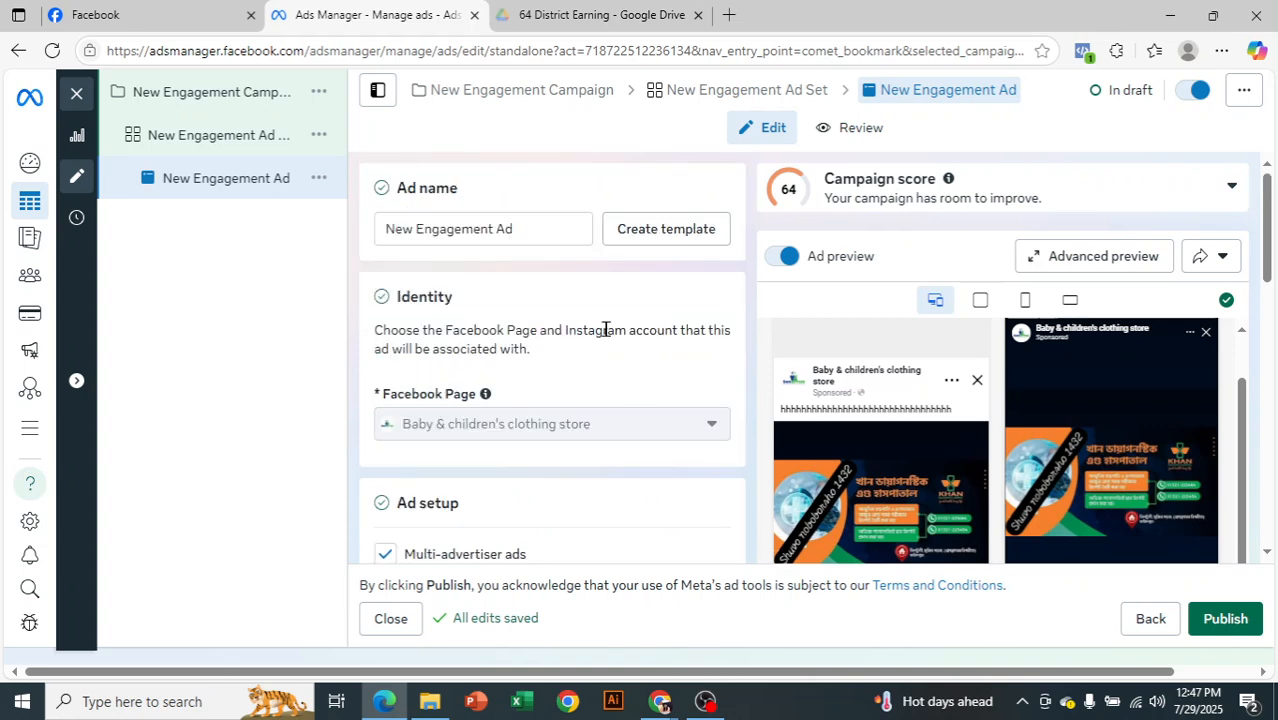
click(194, 136)
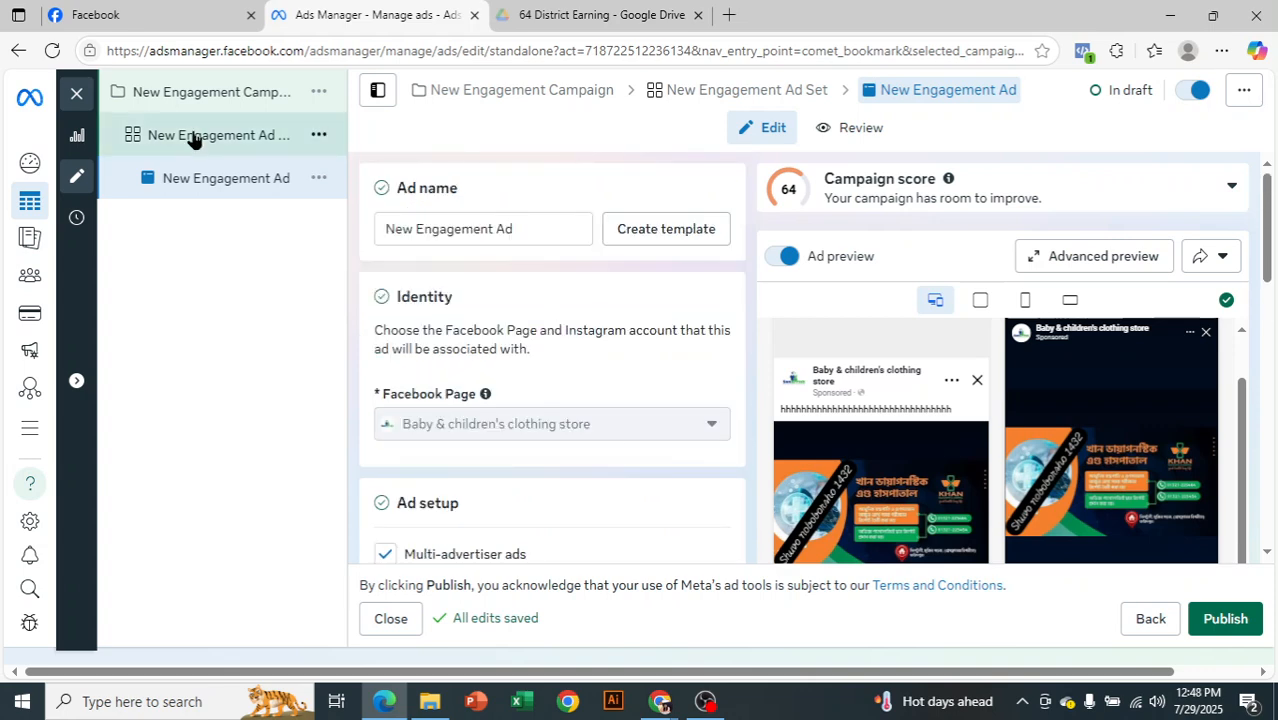
click(705, 701)
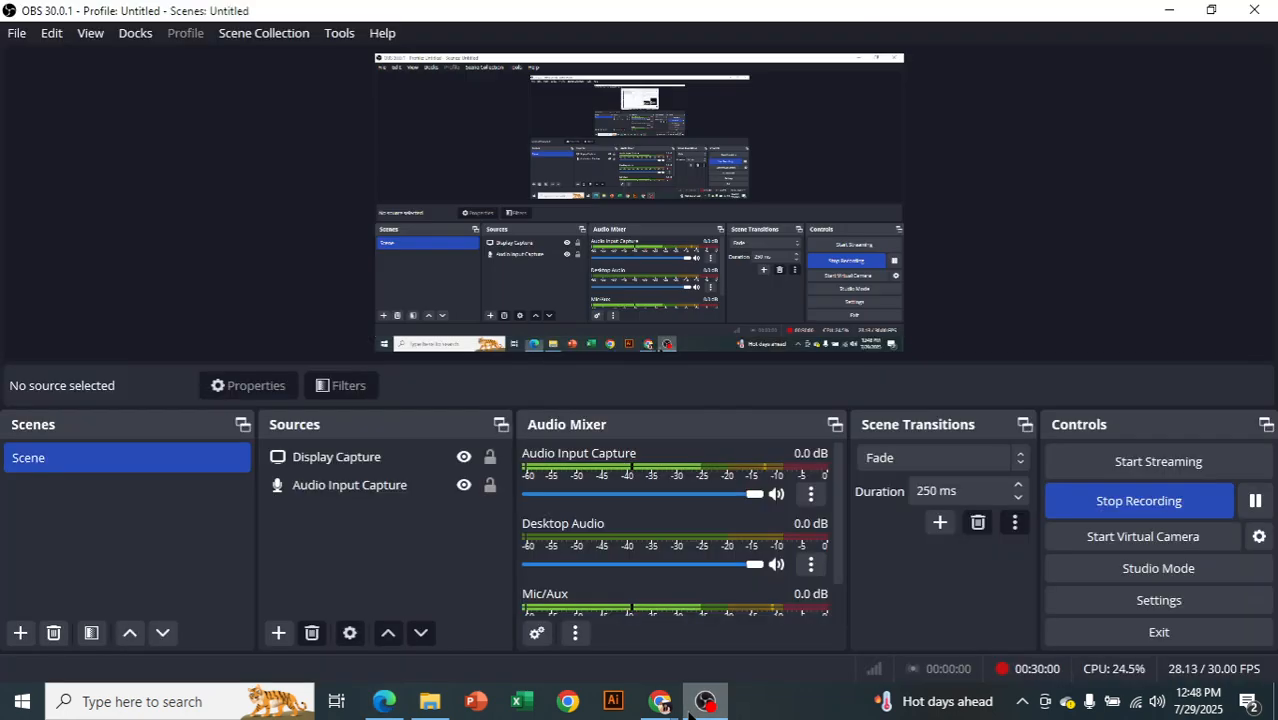